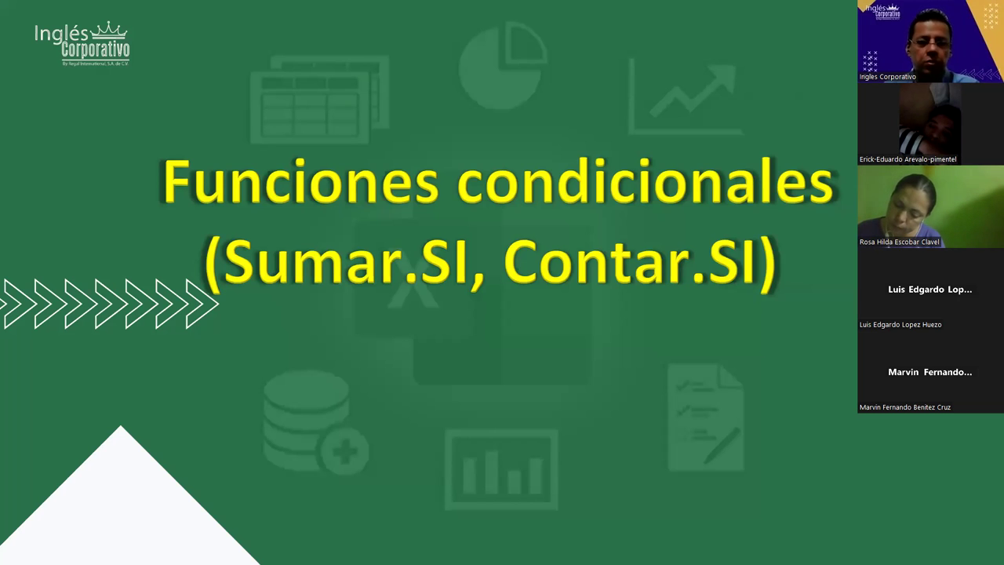
Step: Advance from the Funciones condicionales title slide to the 'Objetivo:' slide
key("Right")
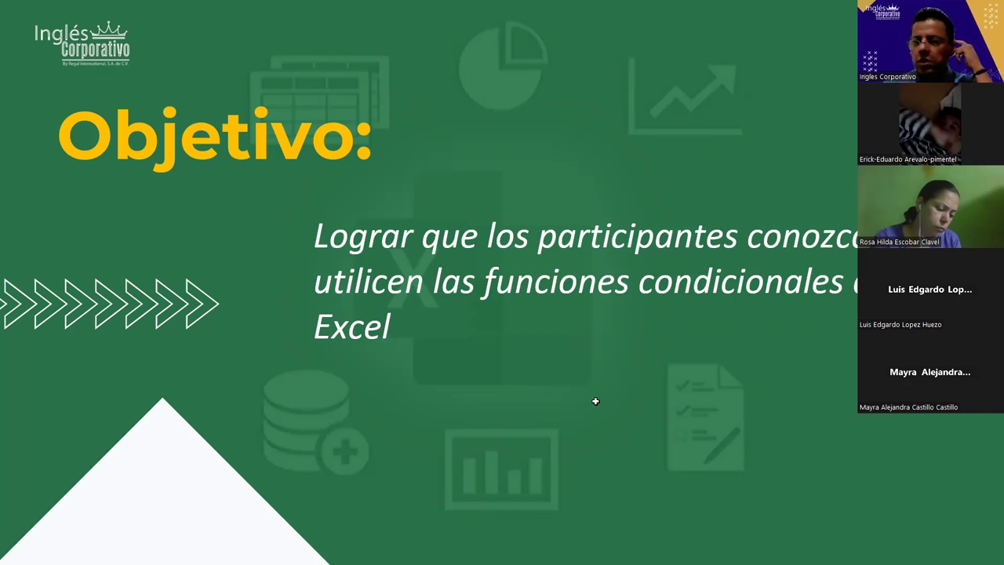
Step: Switch from the PowerPoint slideshow to the Excel workbook with Alt+Tab
key("alt+Tab")
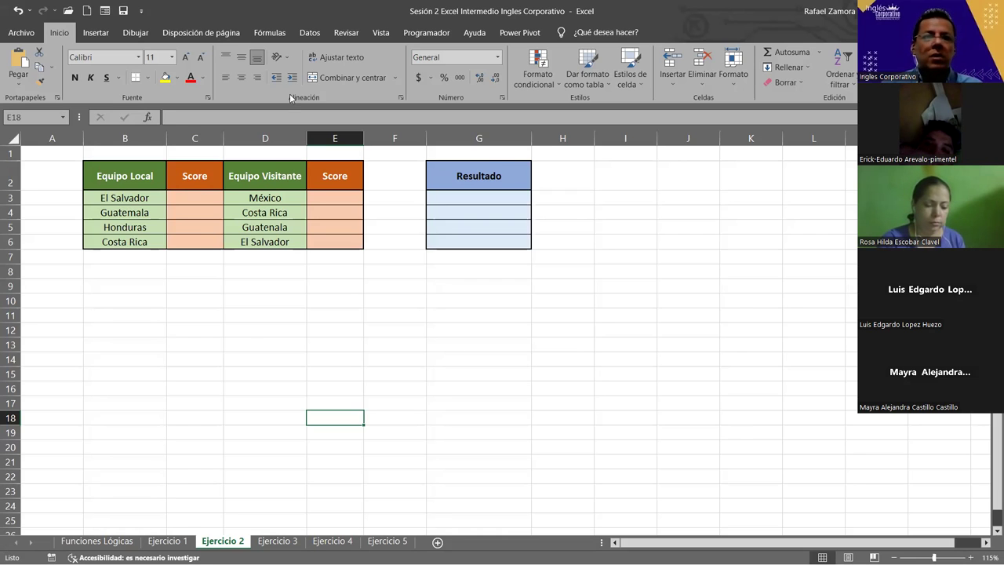
Step: Correct 'Guatenala' to 'Guatemala' in cell D5
scroll(289, 98, "up", 1)
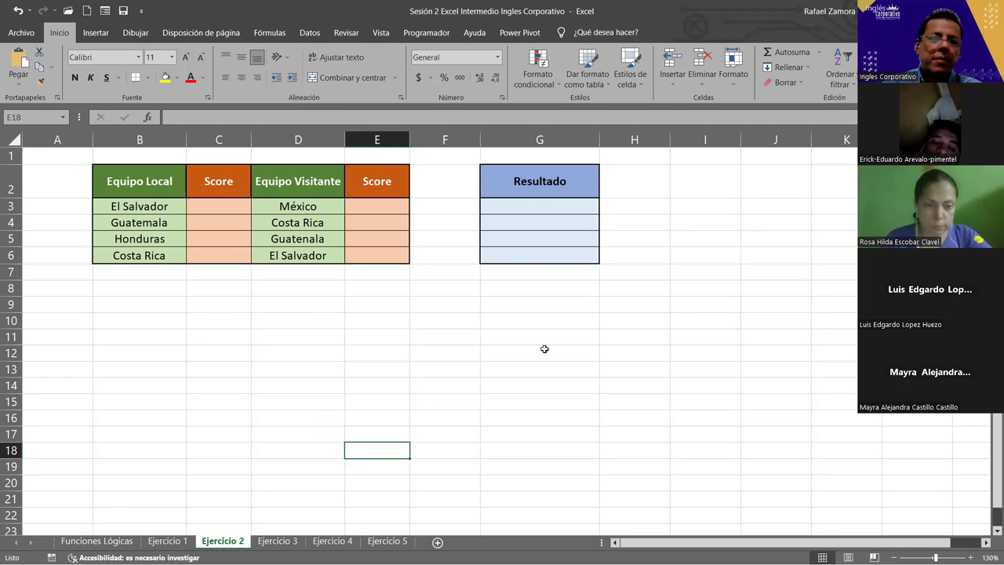
left_click(276, 301)
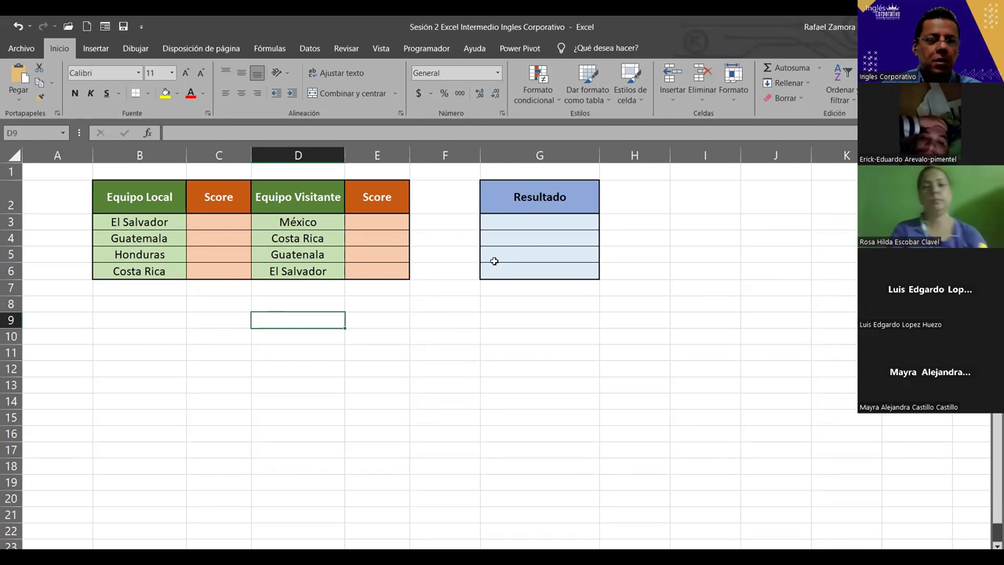
double_click(302, 255)
left_click(305, 255)
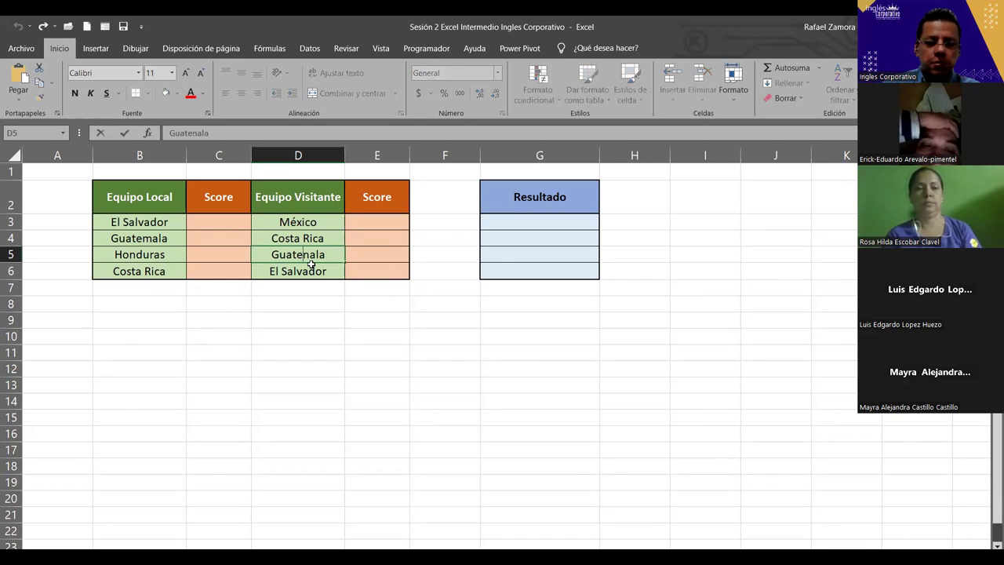
key("BackSpace")
type("m")
key("Return")
left_click(268, 382)
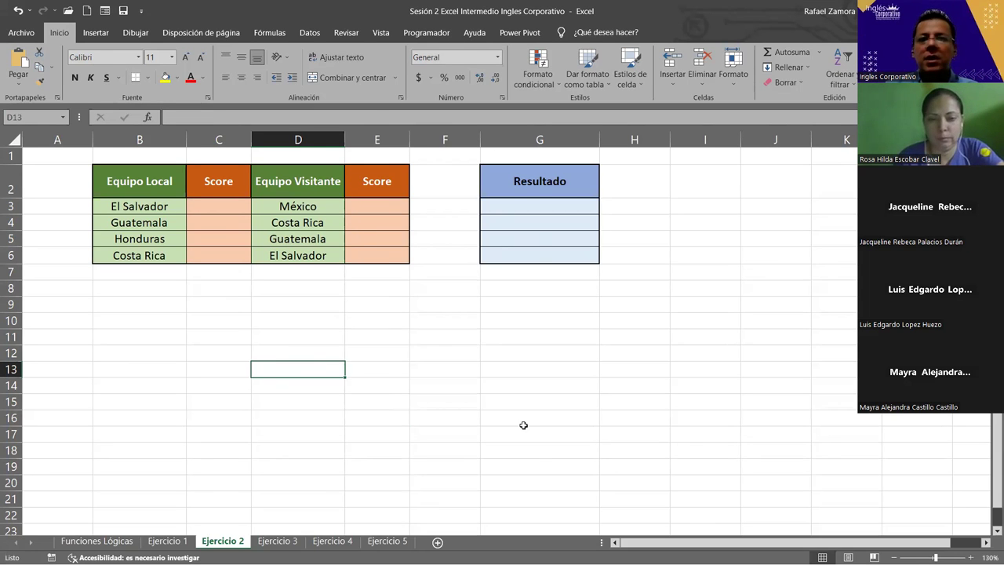
Step: Select the C3:E6 block to highlight the score and visiting team cells
scroll(523, 425, "up", 1, "ctrl")
scroll(523, 425, "up", 1, "ctrl")
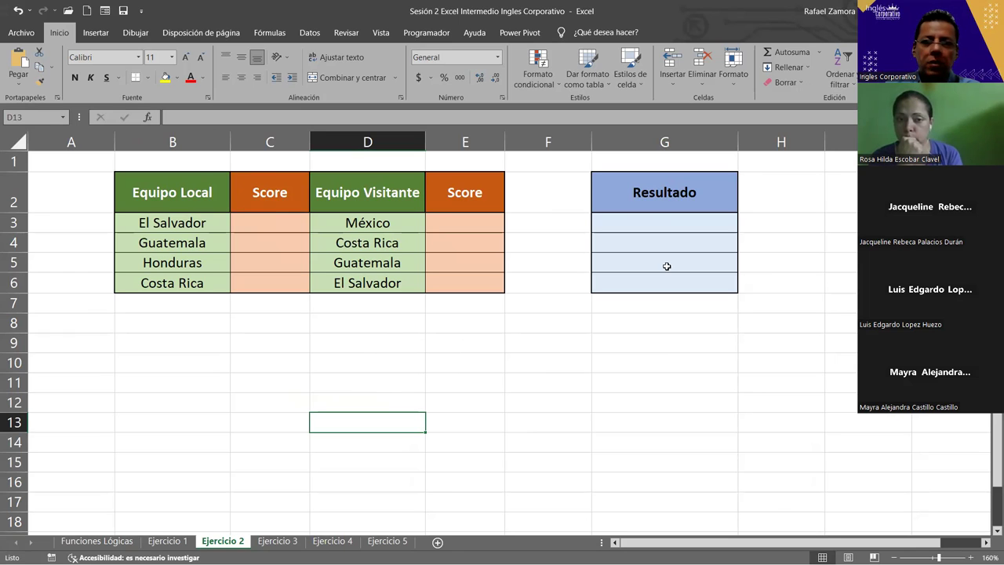
left_click_drag(246, 226, 459, 281)
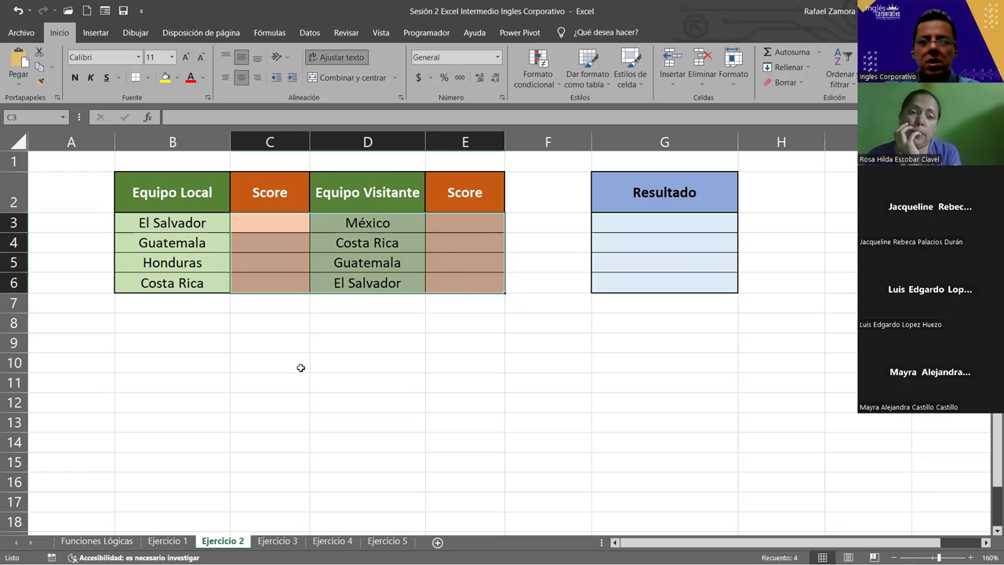
left_click(299, 365)
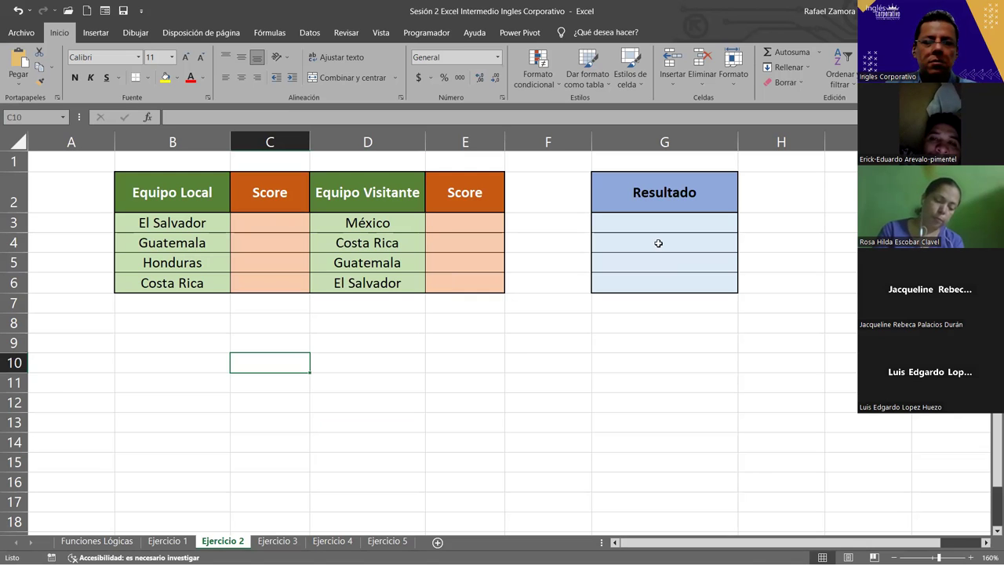
left_click(526, 363)
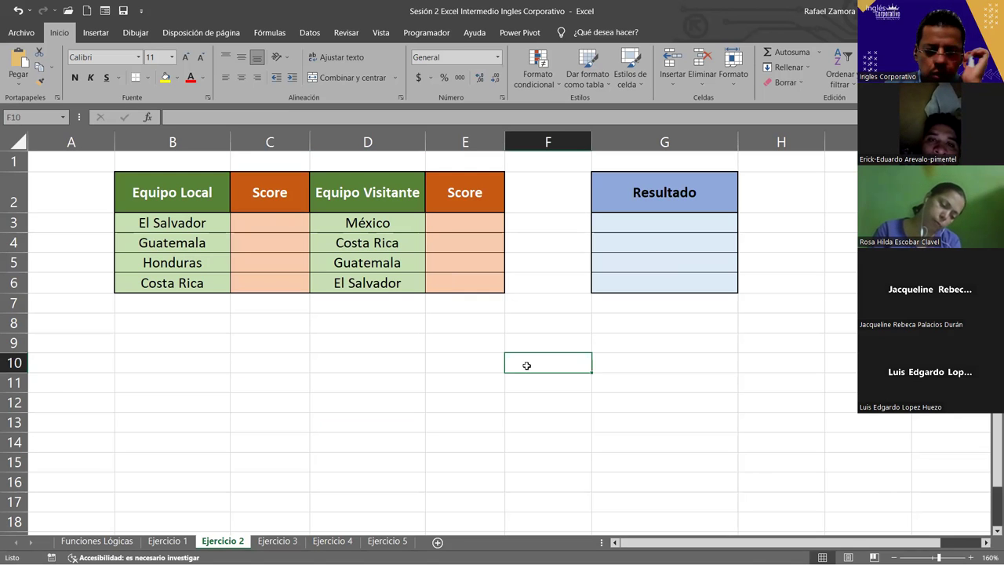
Step: Open the Ejercicio 1 sheet and inspect the answer cells for exercises 3 to 5
left_click(168, 540)
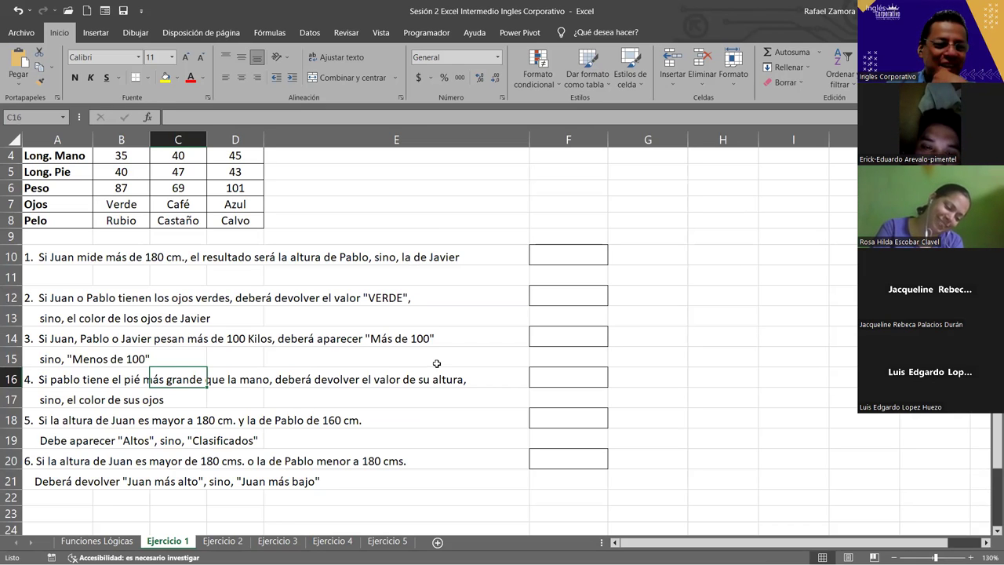
left_click(547, 384)
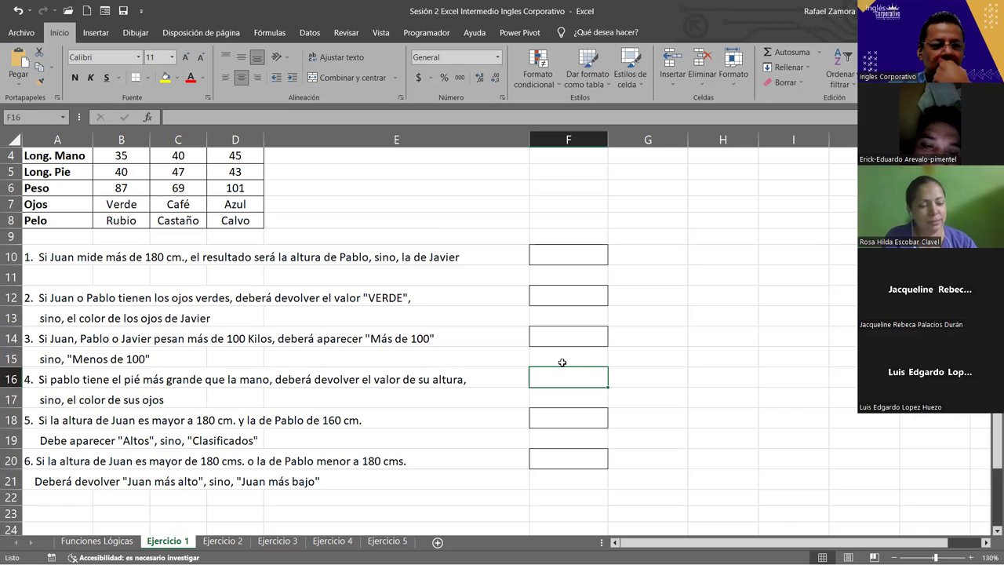
left_click(579, 411)
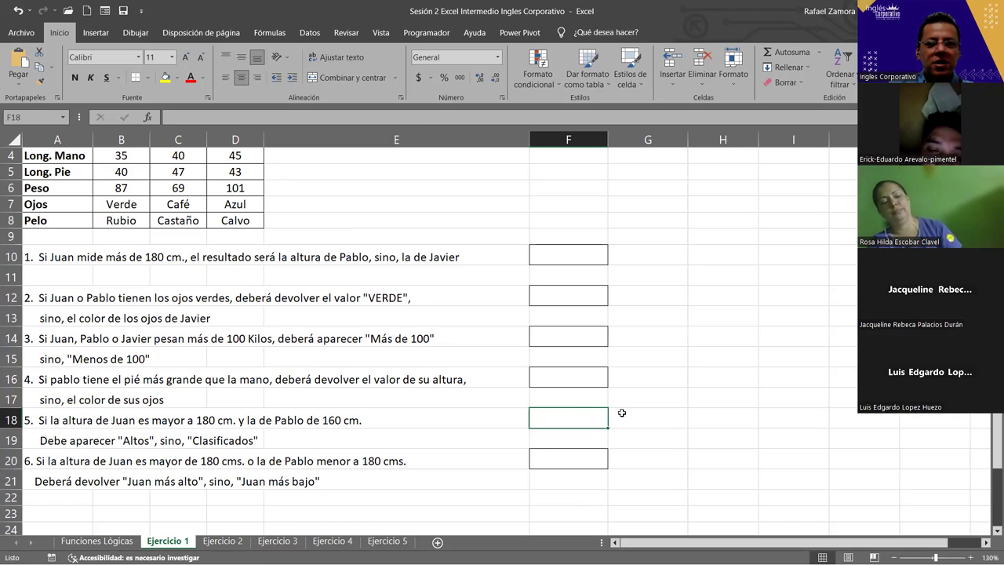
left_click(575, 337, "ctrl")
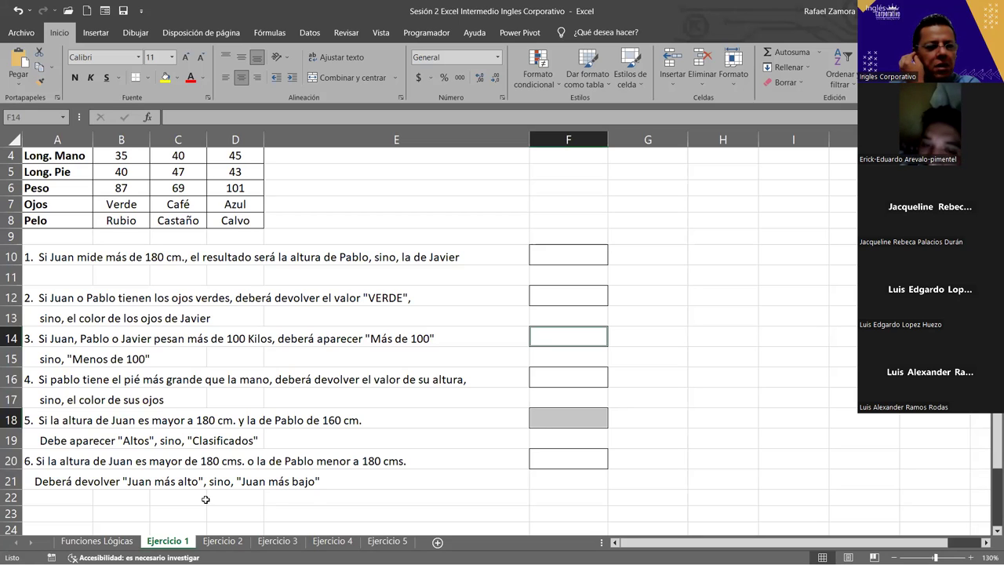
left_click(82, 398)
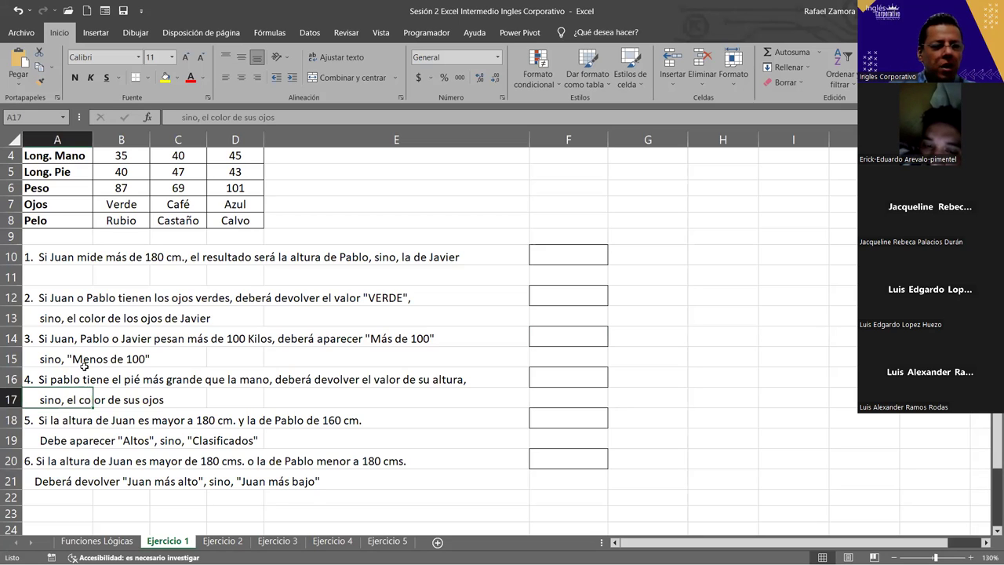
Step: Review exercises 1, 2 and 4, ending on exercise 1's answer cell F10
left_click(117, 260)
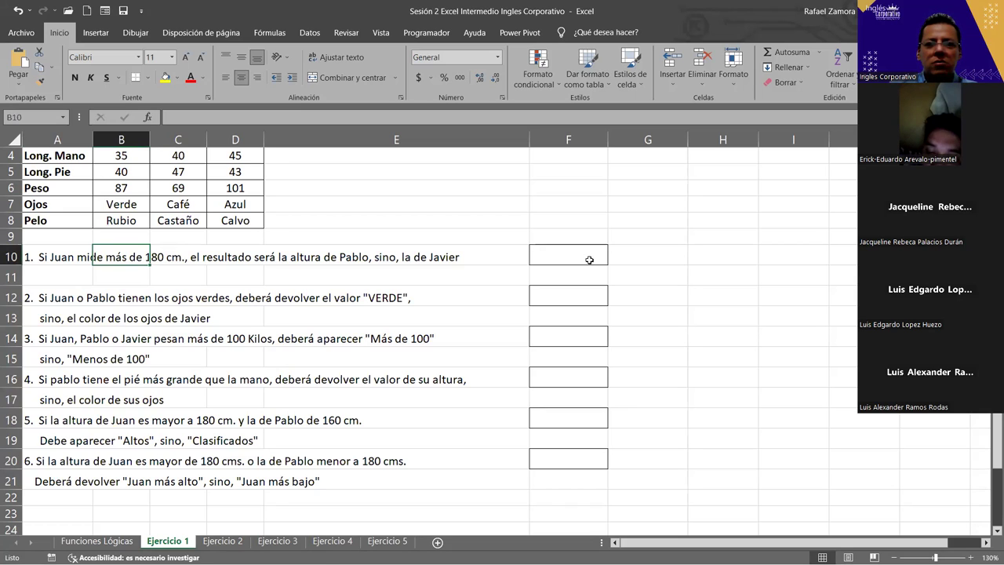
left_click(573, 295)
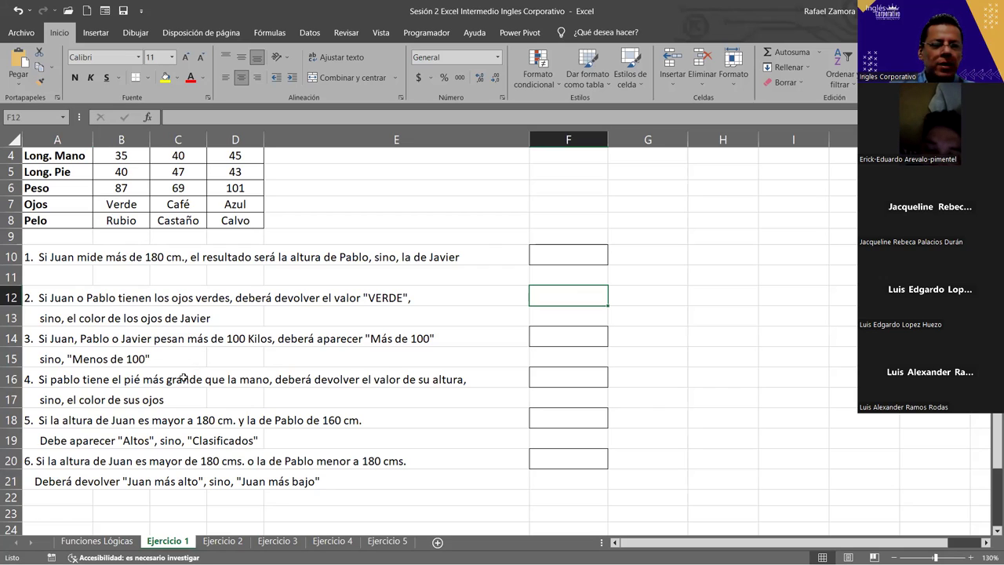
left_click(74, 382)
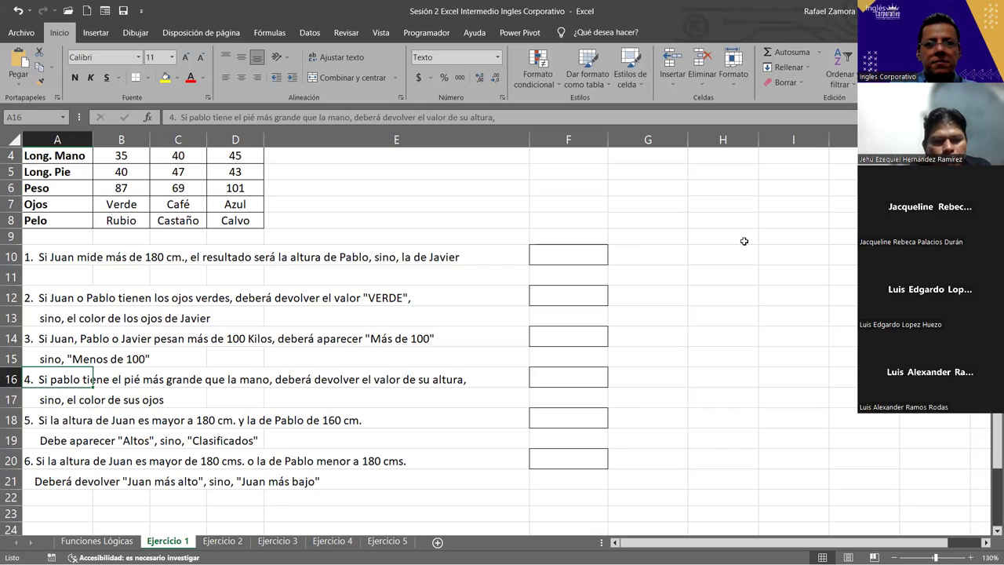
scroll(634, 321, "up", 1)
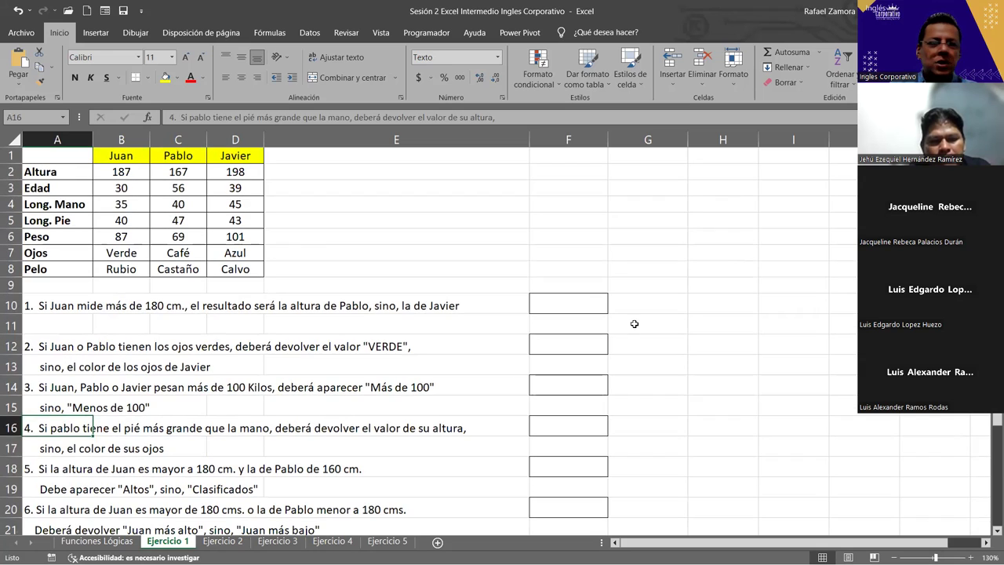
left_click(583, 312)
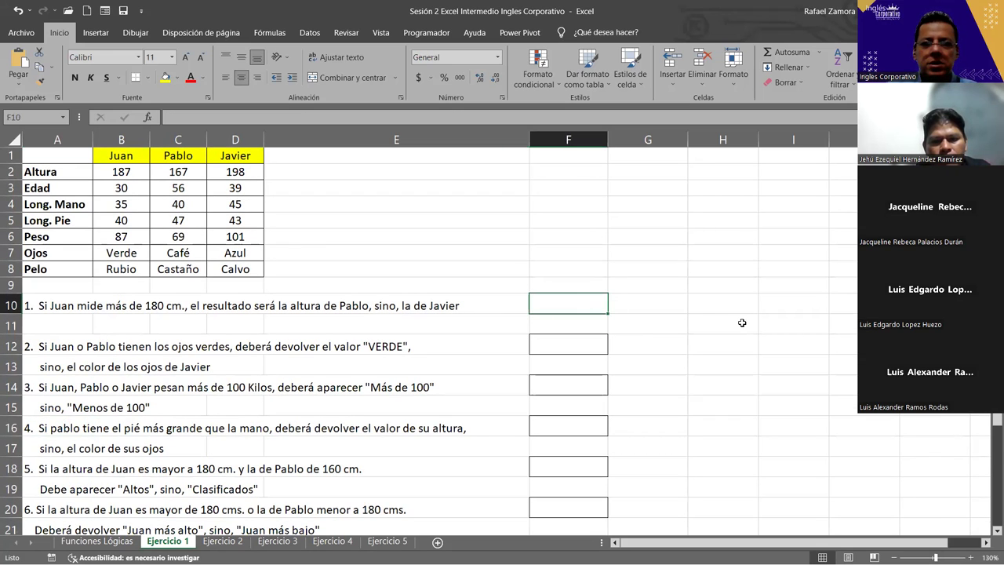
Step: Enter =SI(B2>180,C2,D2) in F10 so it returns 167
type(")")
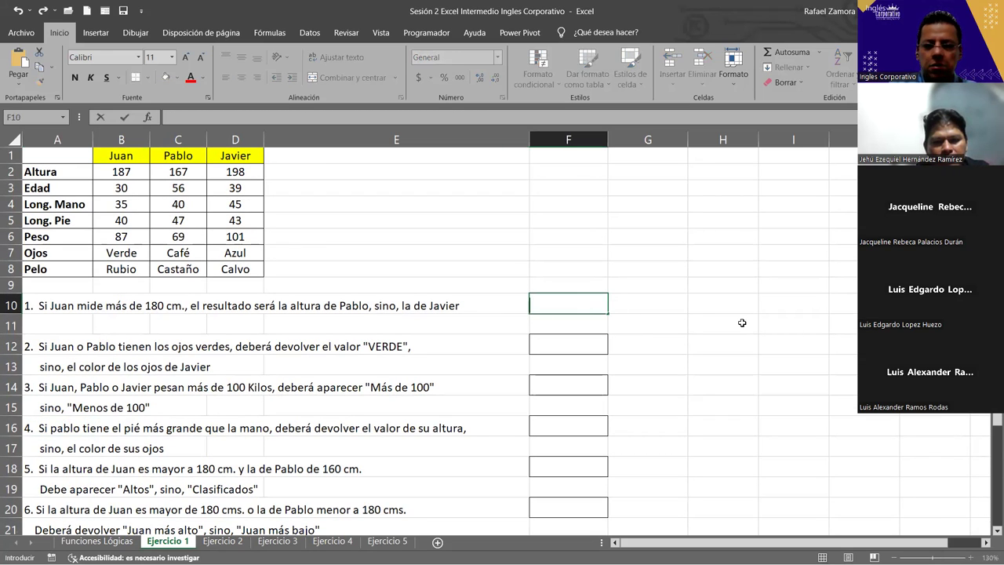
type("=si")
key("Tab")
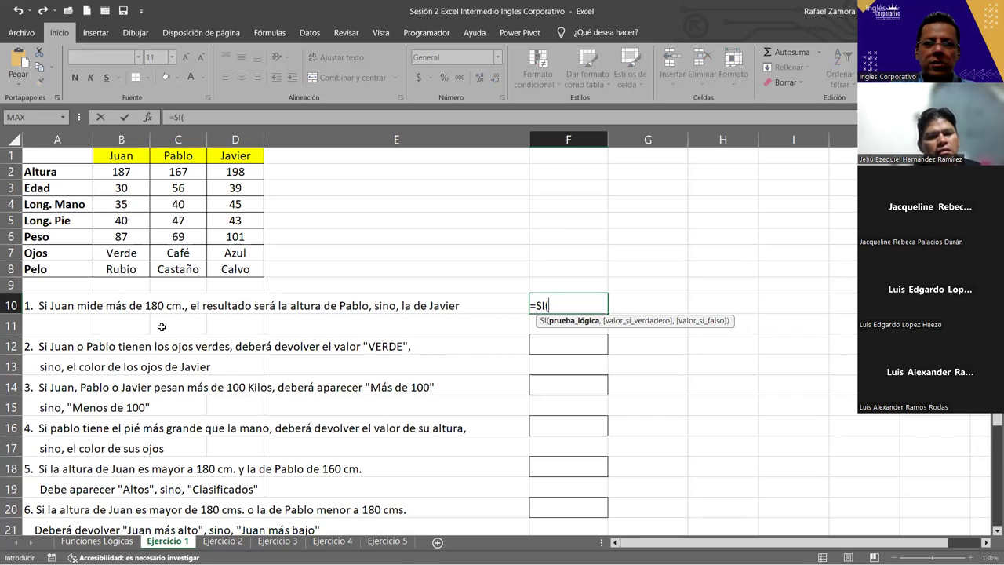
left_click(133, 172)
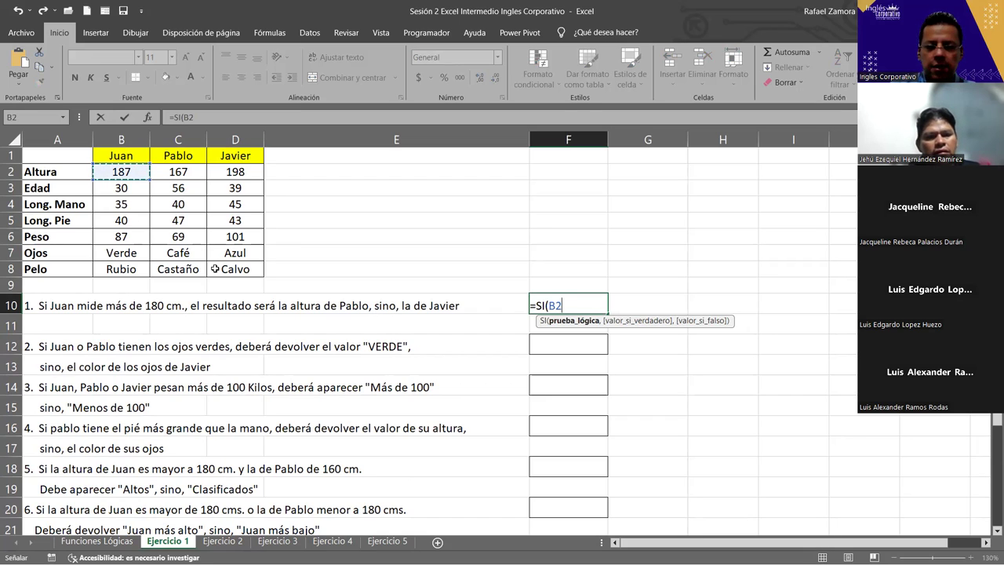
type(">")
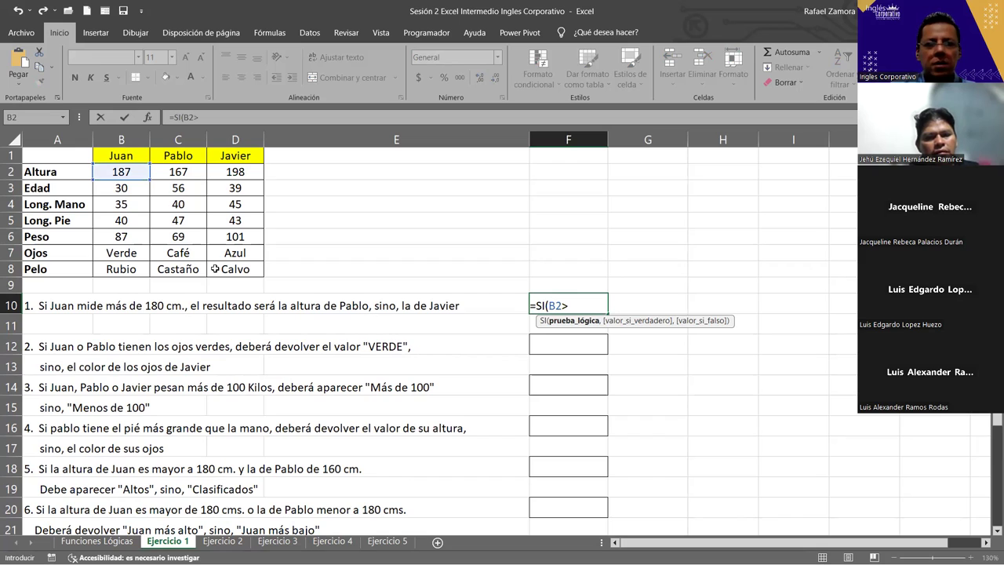
type("180")
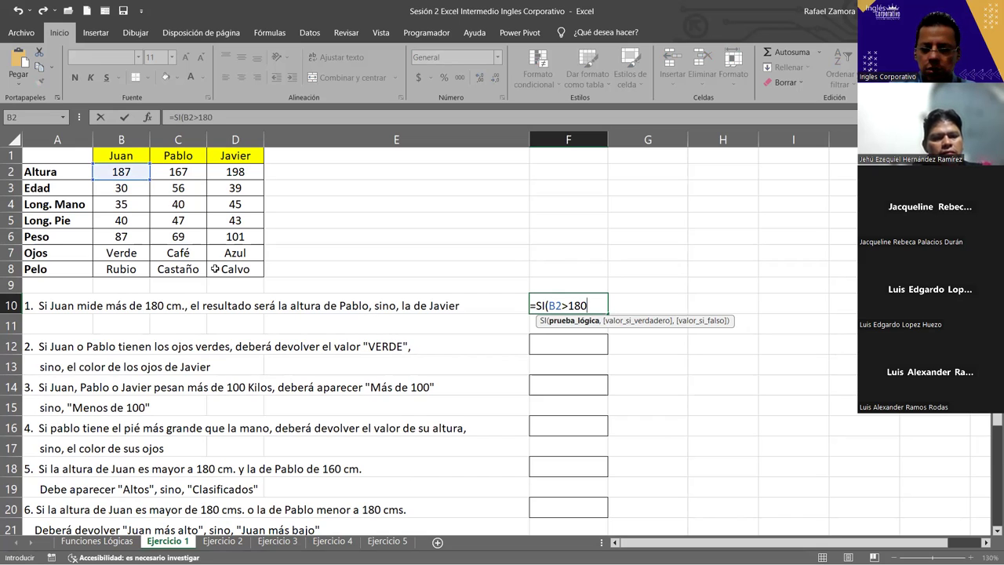
type(",")
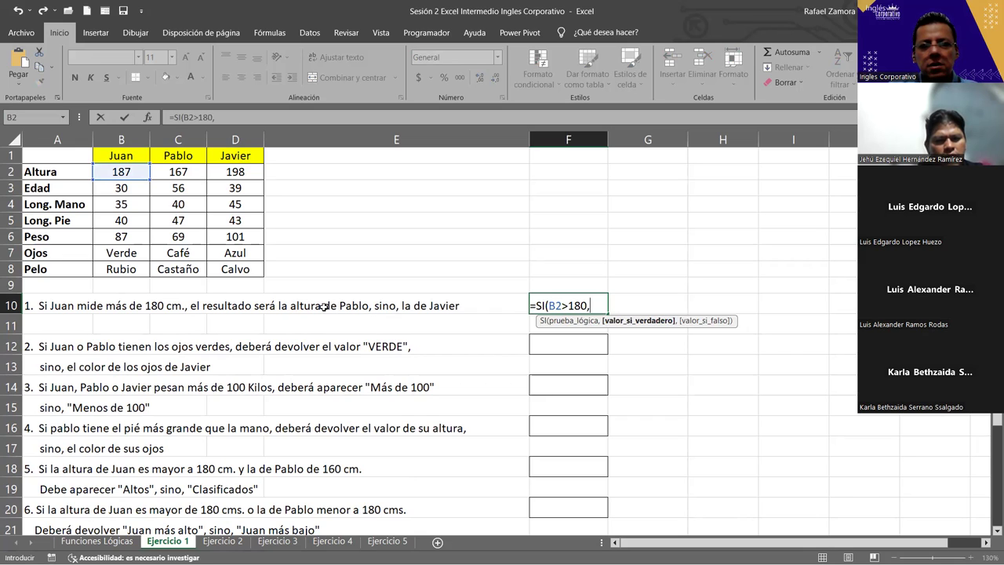
left_click(182, 172)
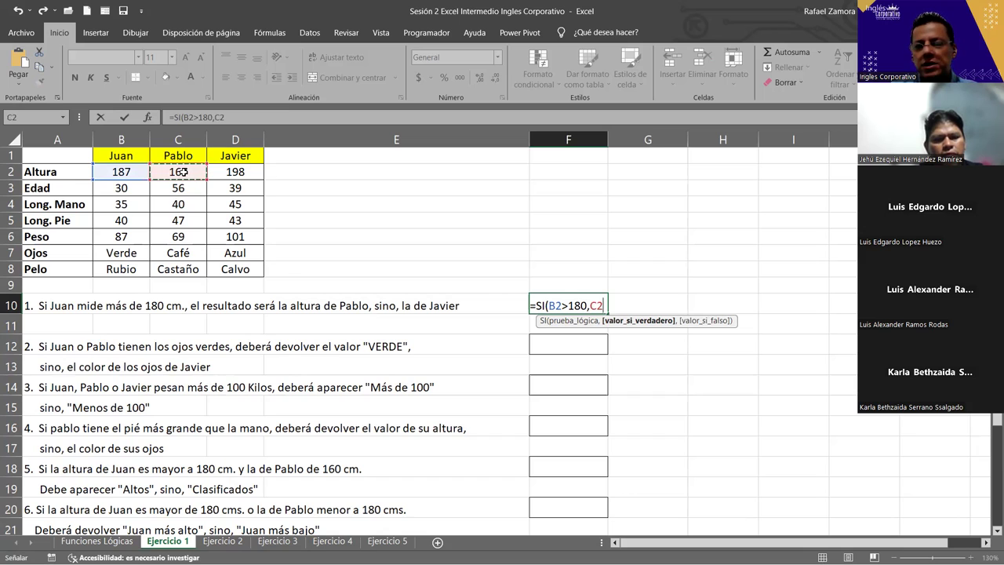
type(",")
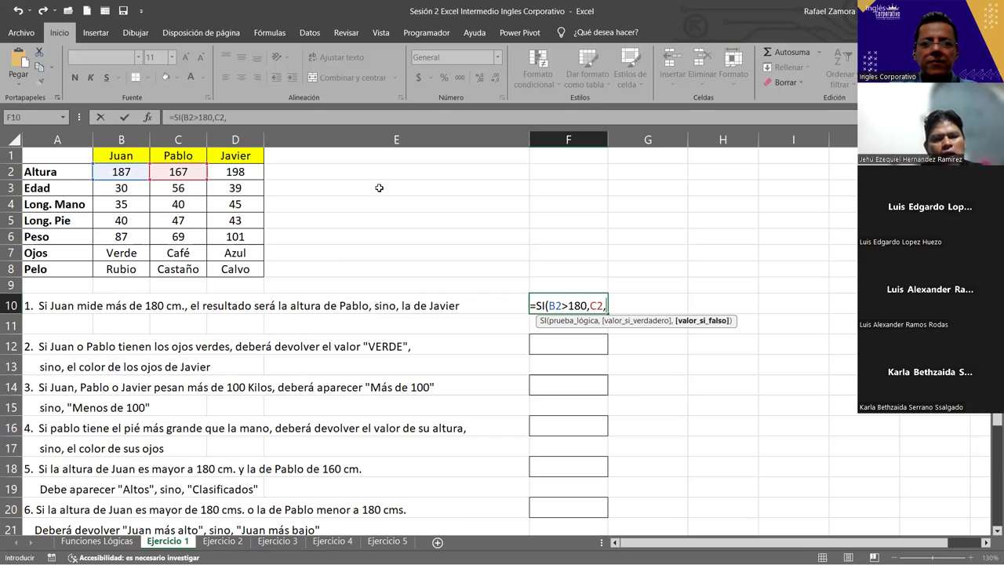
left_click(246, 169)
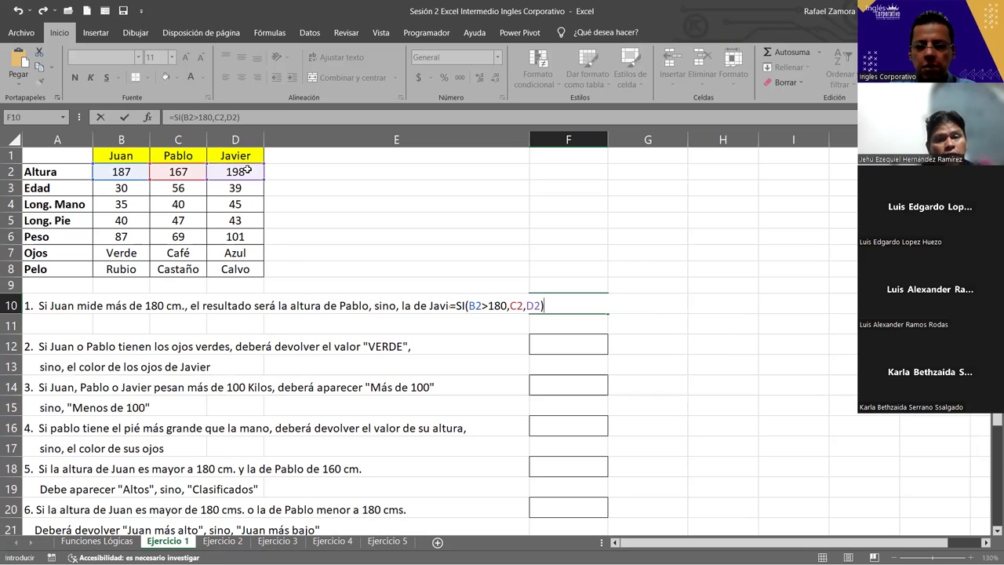
key("Return")
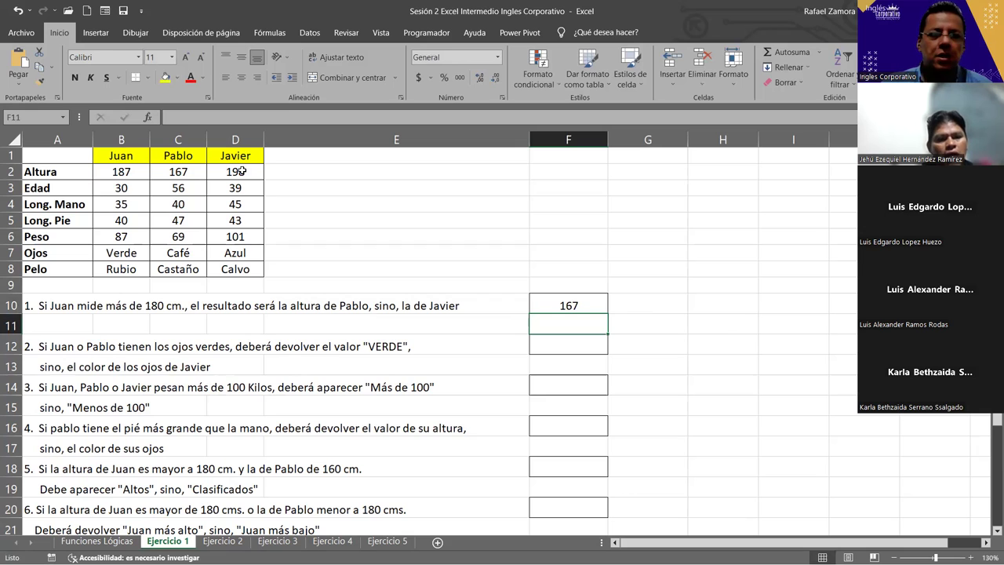
left_click(169, 169)
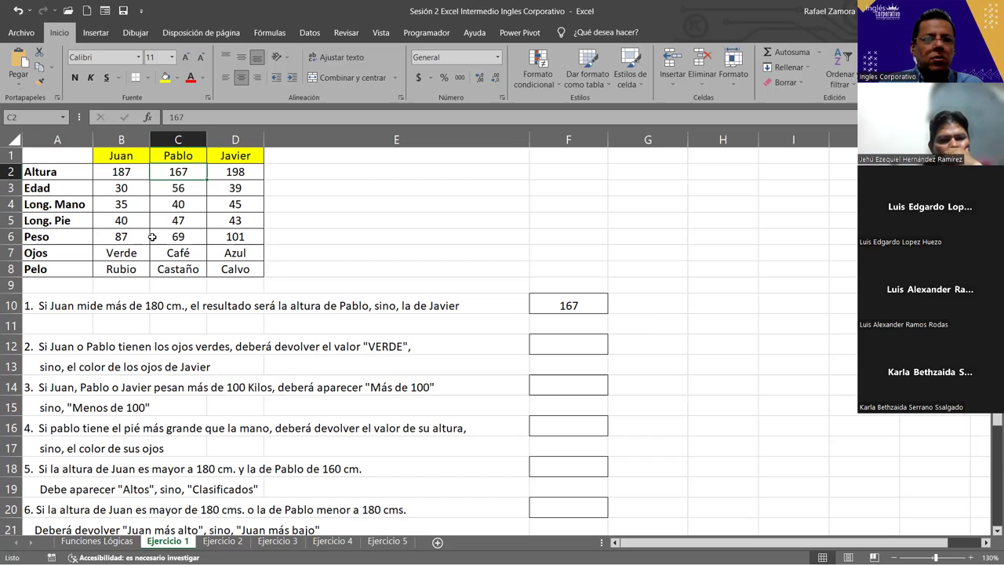
left_click(126, 171)
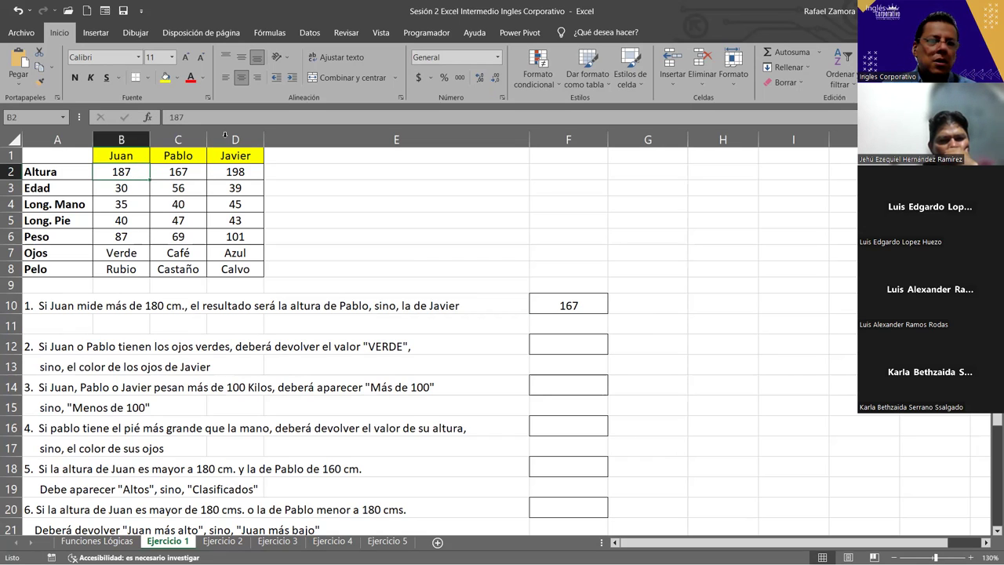
left_click(195, 173)
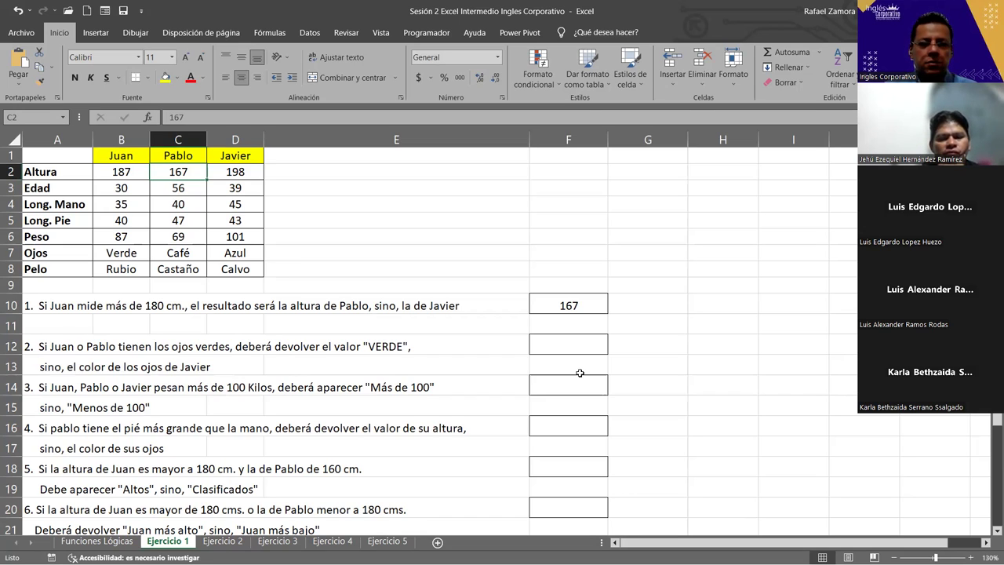
left_click(518, 326)
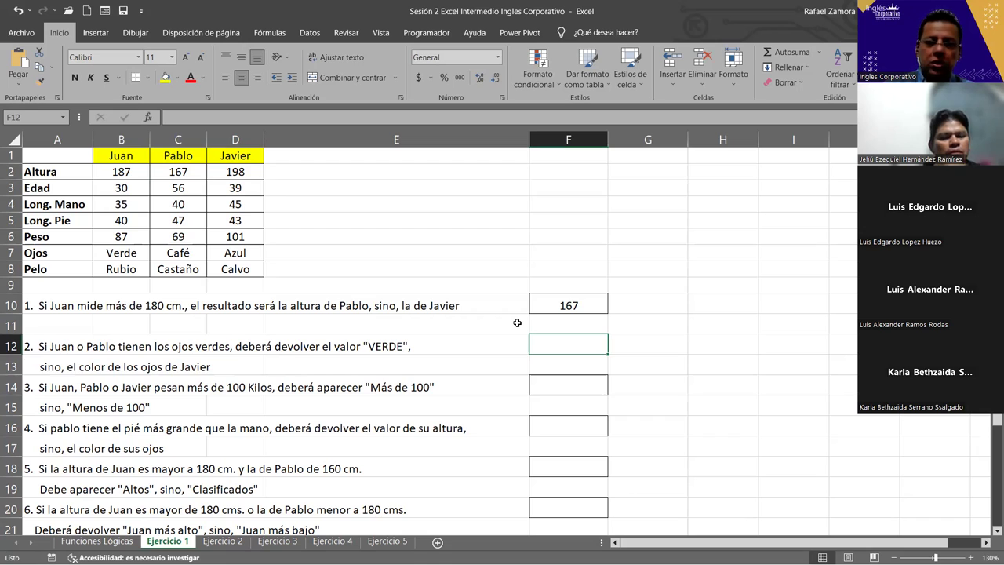
Step: In F12, start =SI(O(B7="verde" to test Juan's eye colour
type(")")
key("BackSpace")
type("=s")
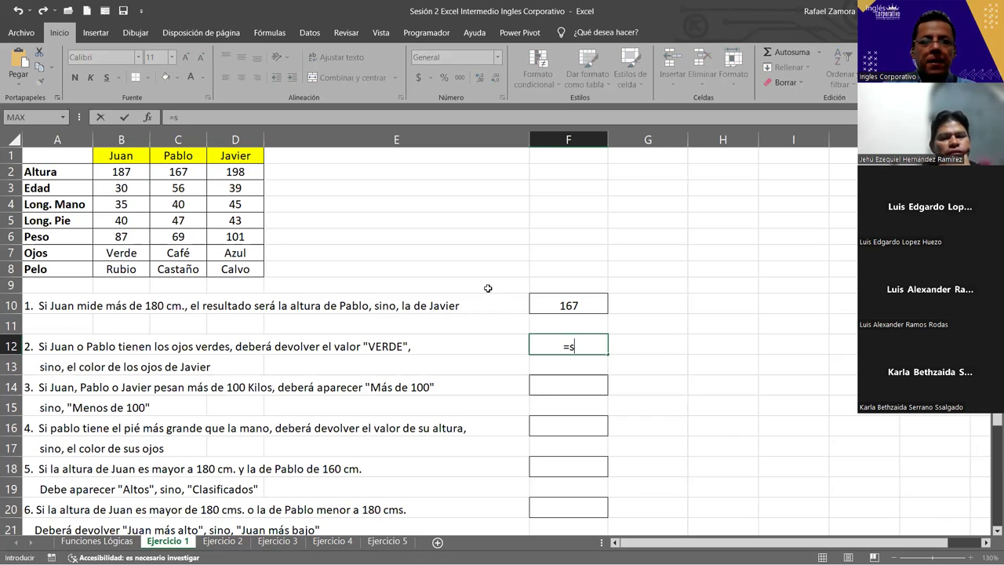
type("i")
key("Tab")
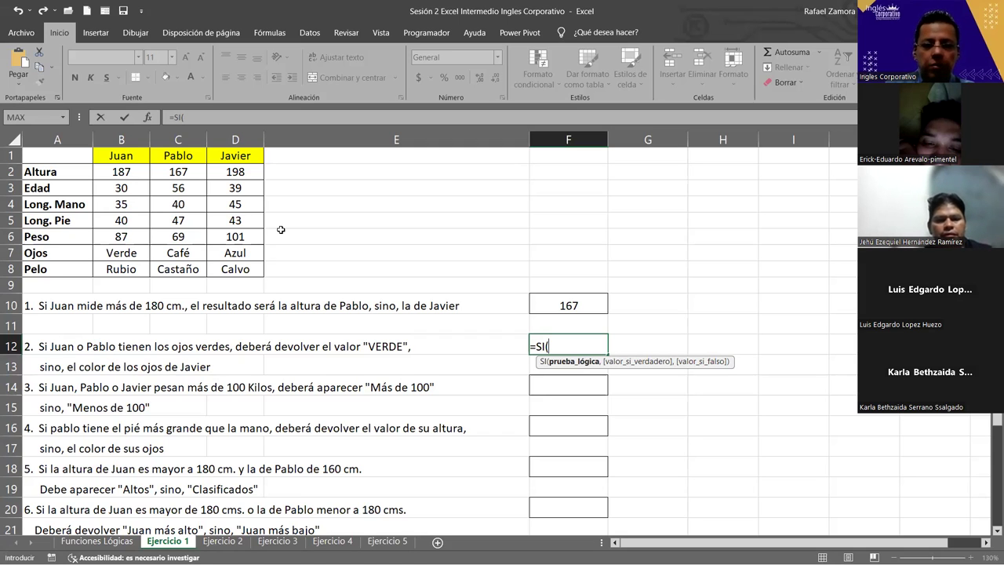
type("o")
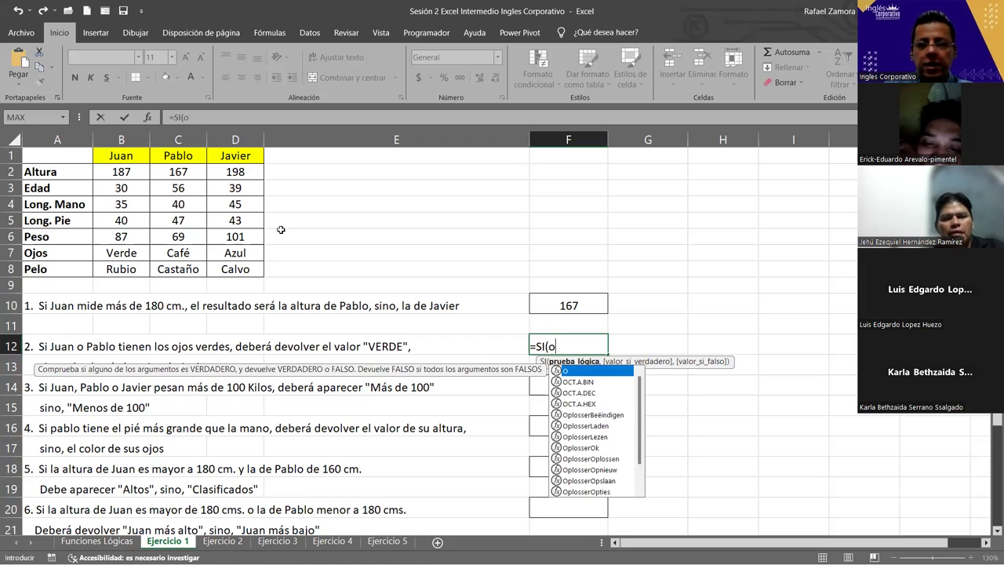
key("Tab")
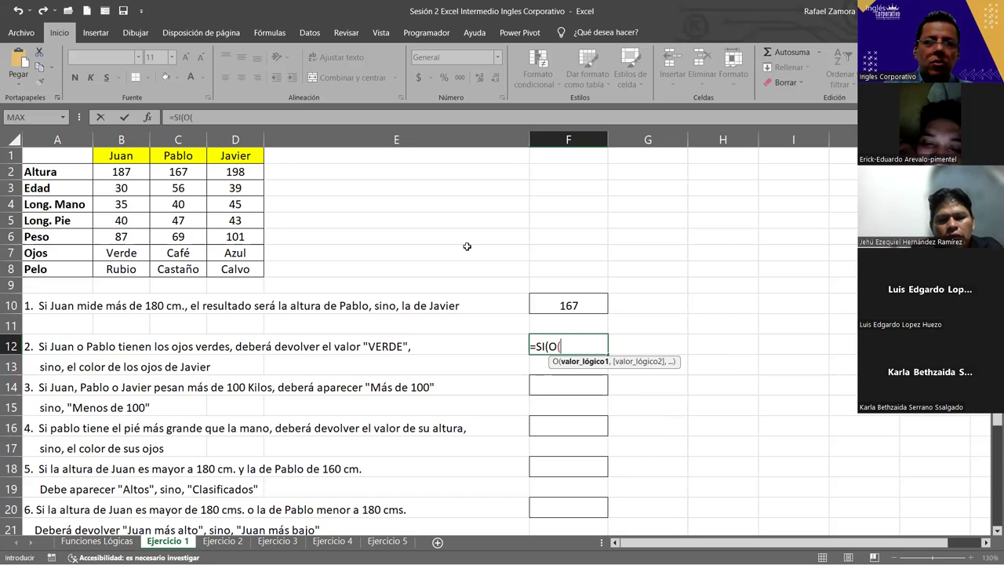
left_click(123, 247)
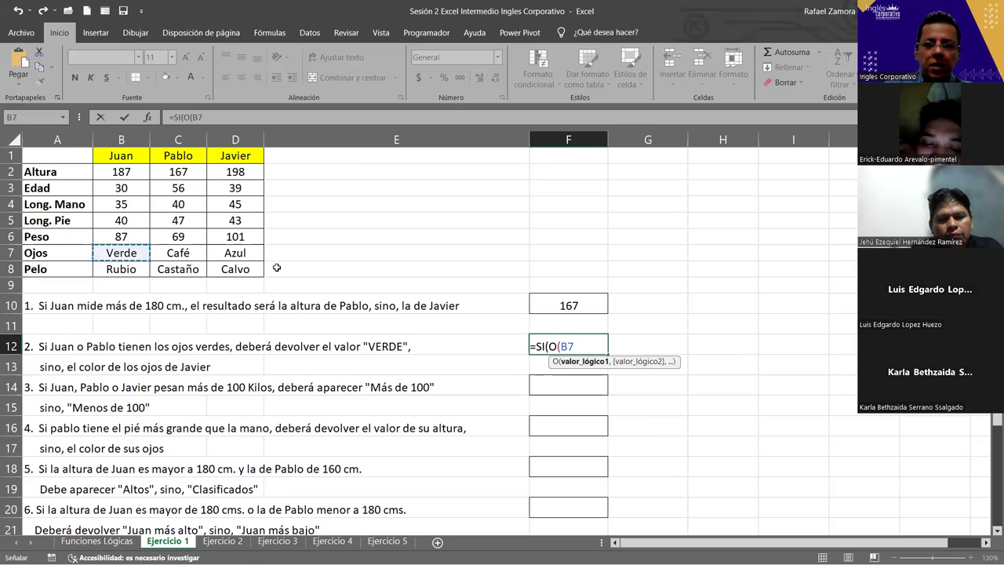
type("=")
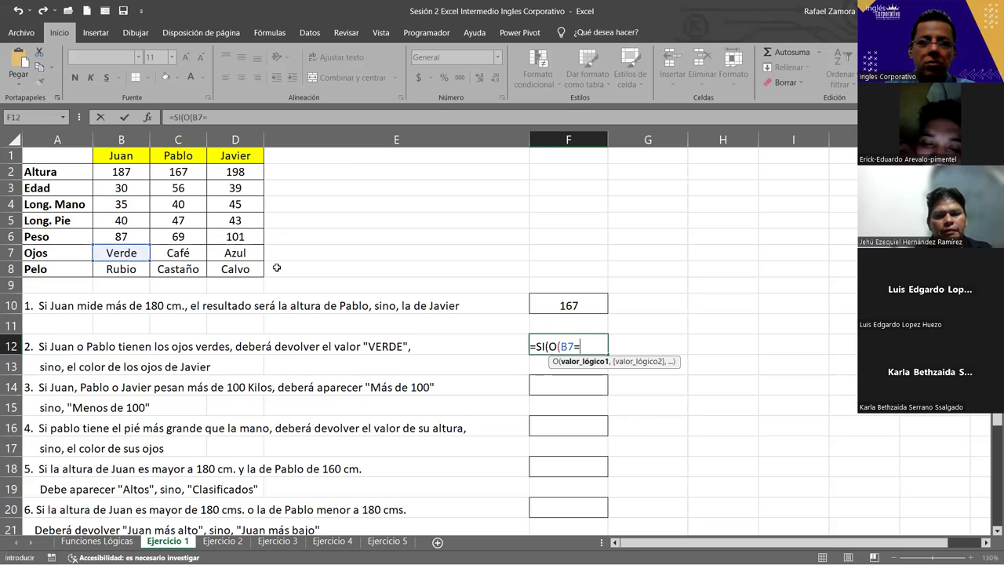
type("\"")
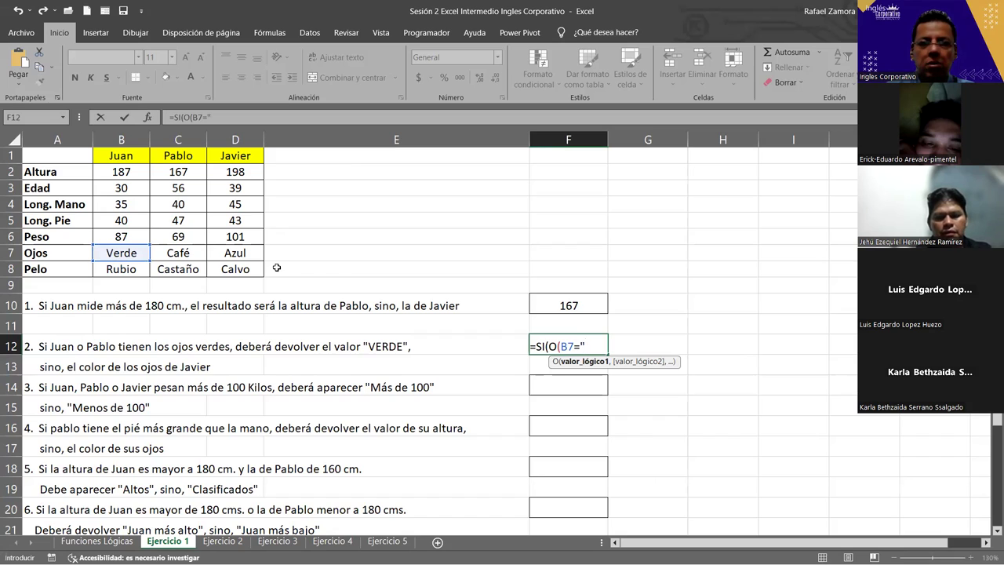
type("verde\"")
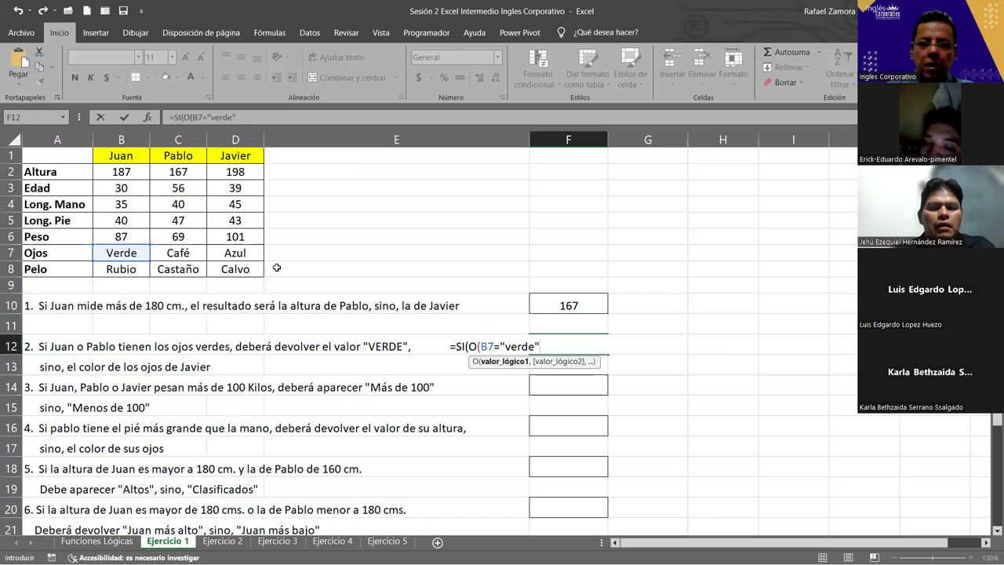
Step: Add the C7="verde" test, "VERDE" result and D7 fallback, then confirm
type(",")
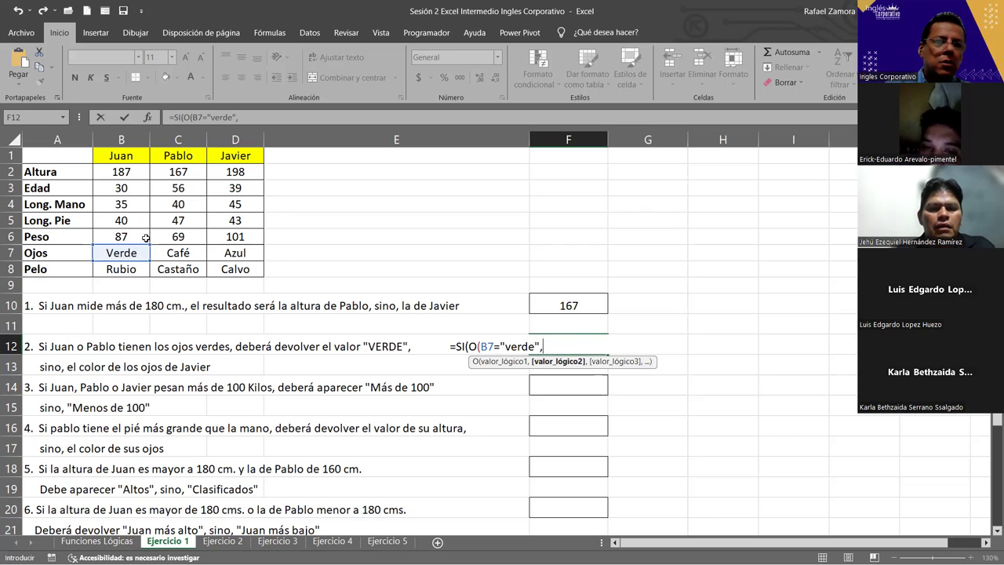
left_click(170, 252)
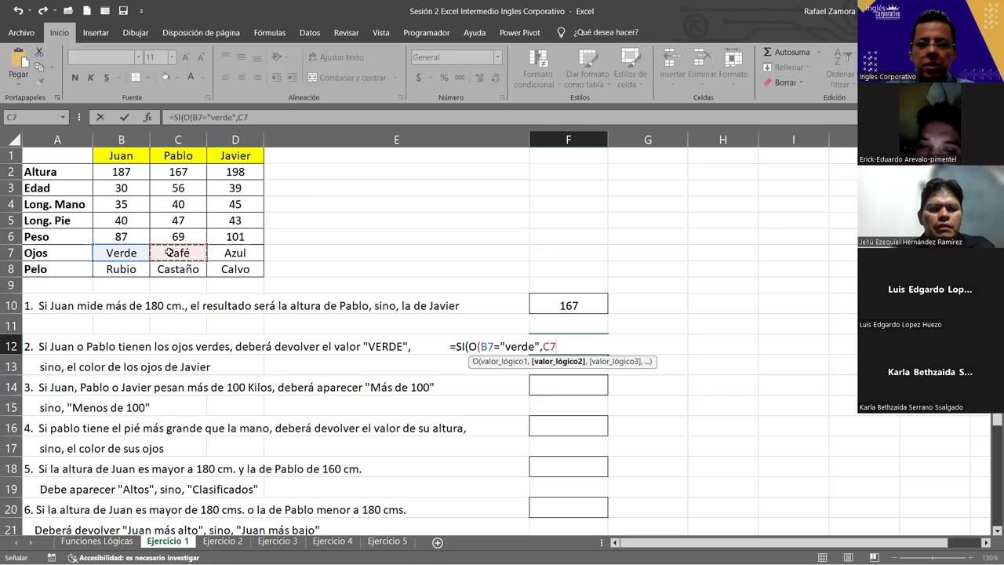
type("=\"")
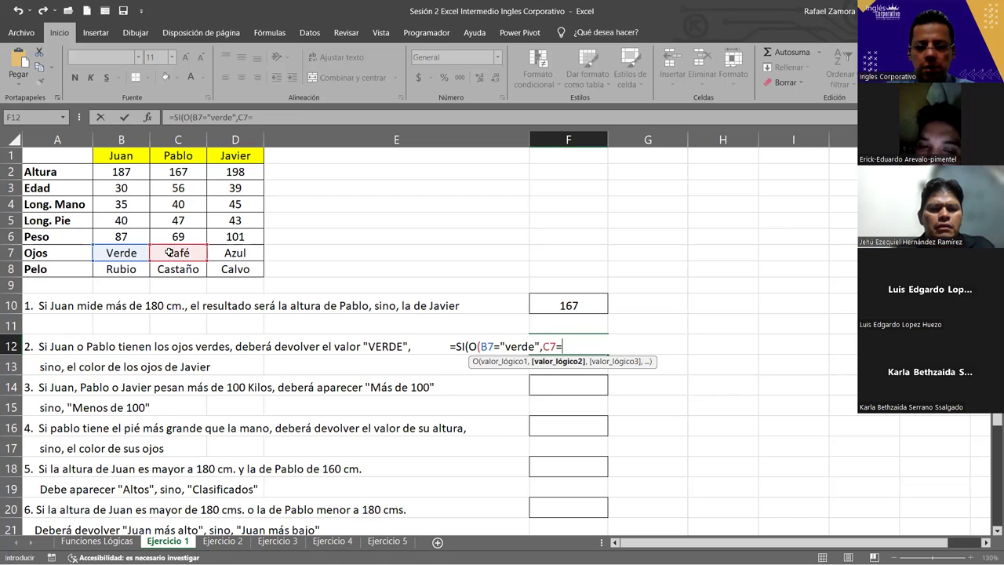
type("verde")
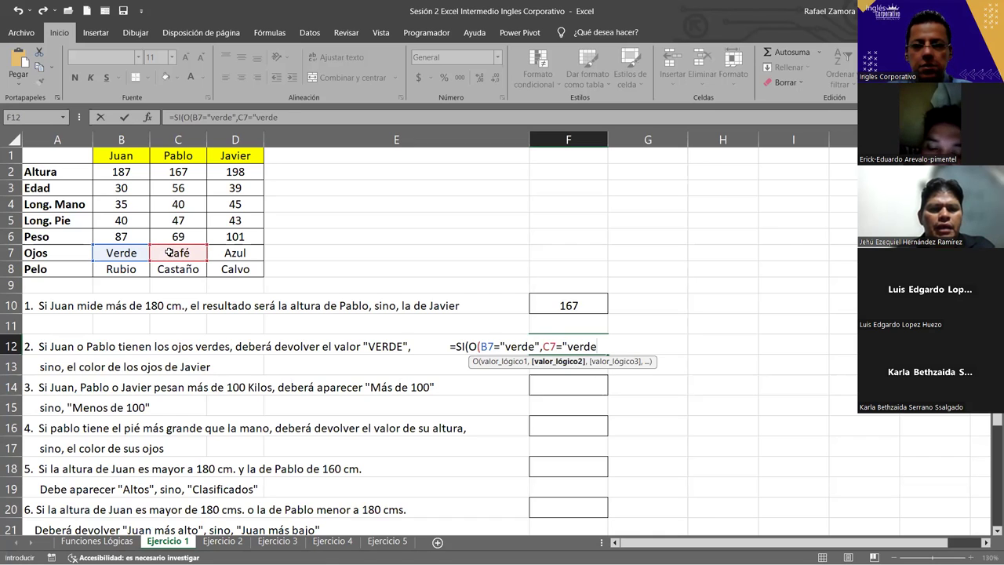
type("\"")
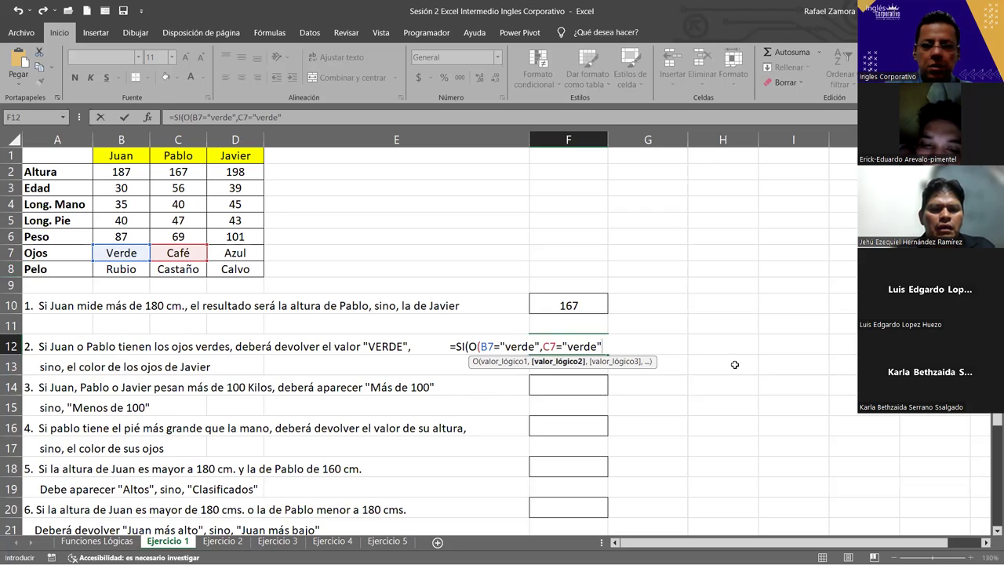
type(")")
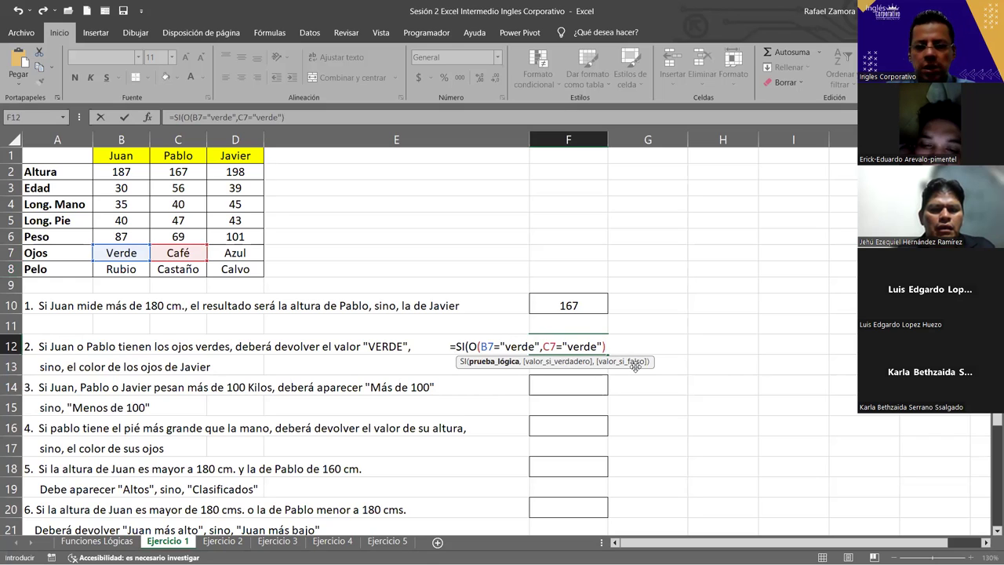
type(",")
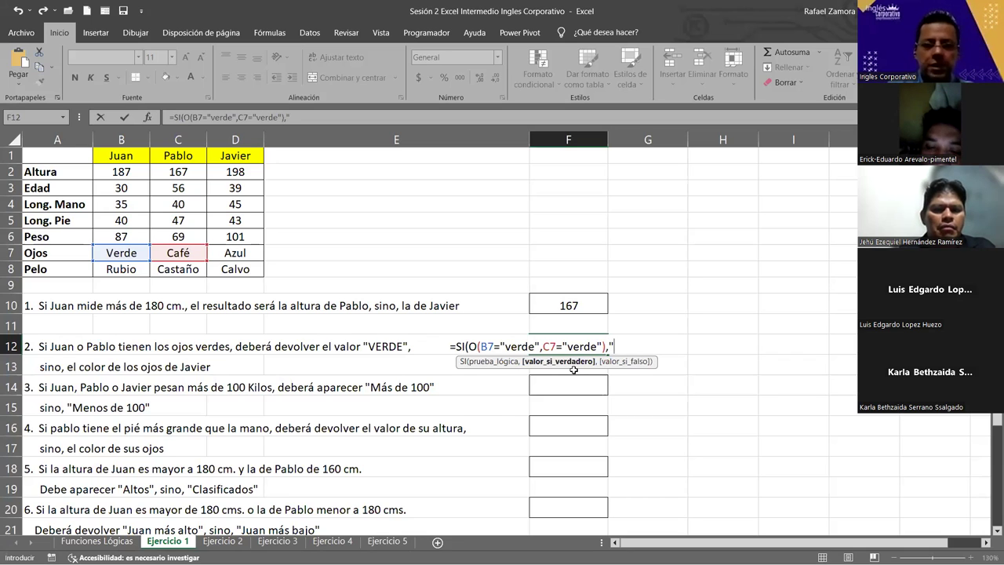
type("\"VERDE")
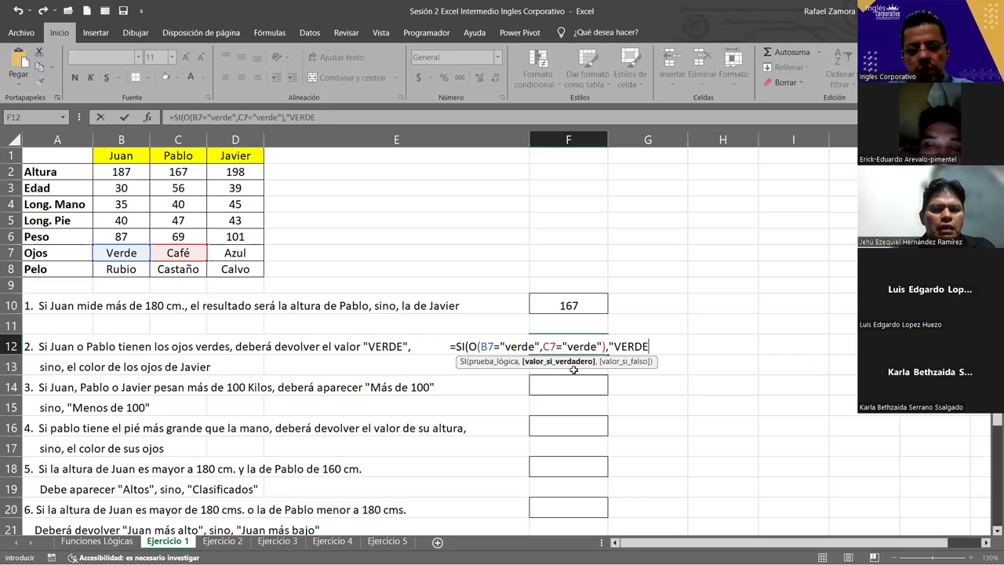
type("\"")
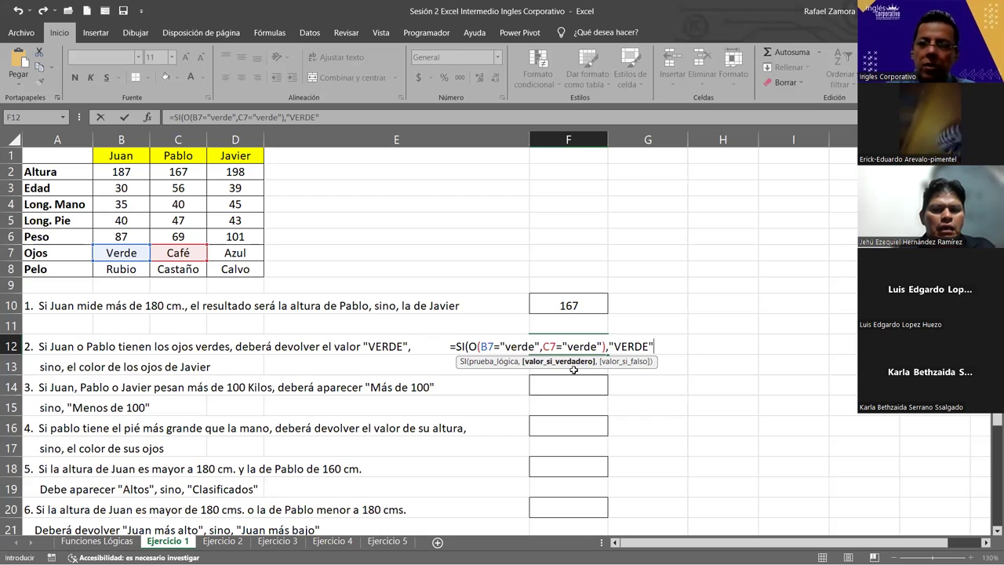
type(",")
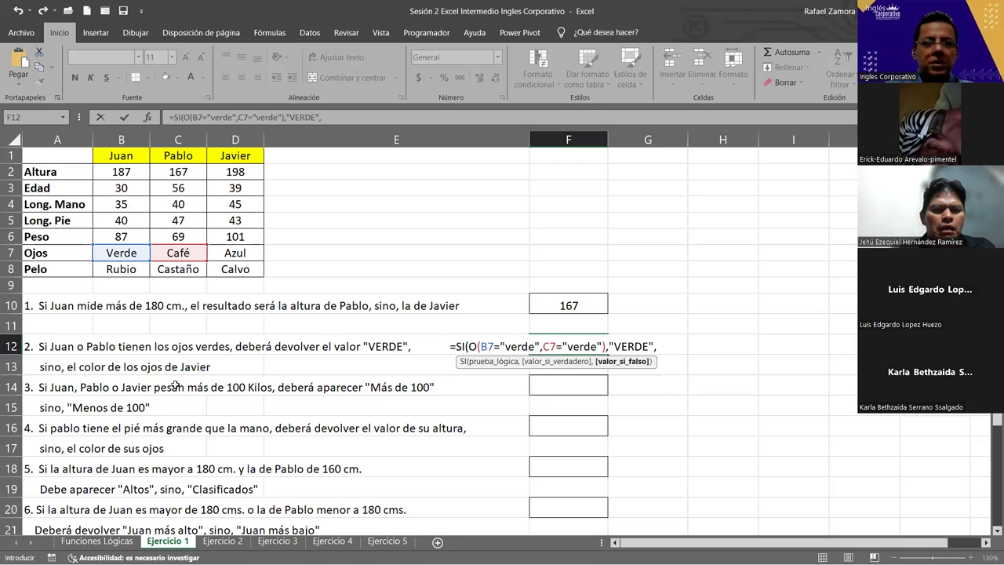
left_click(246, 255)
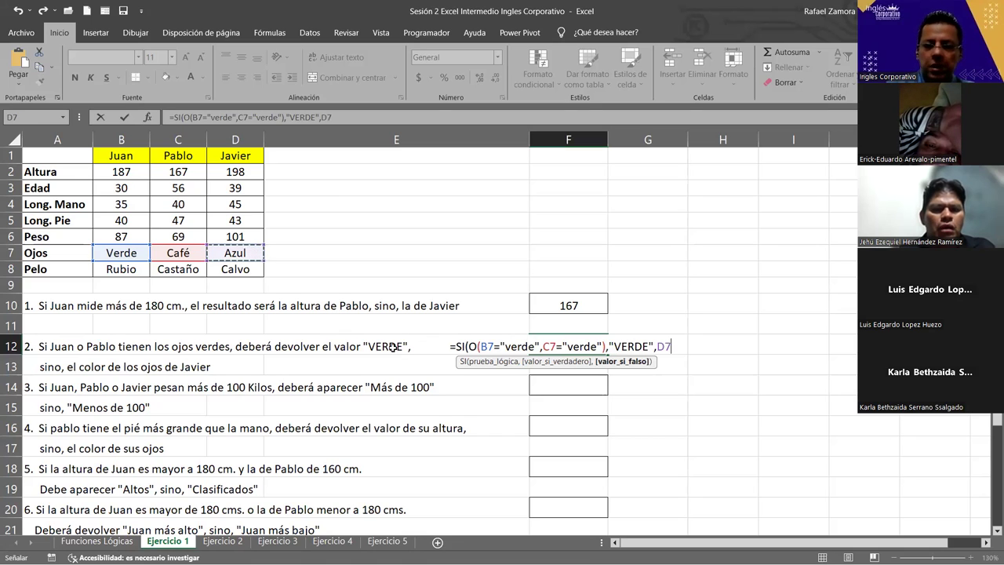
key("Return")
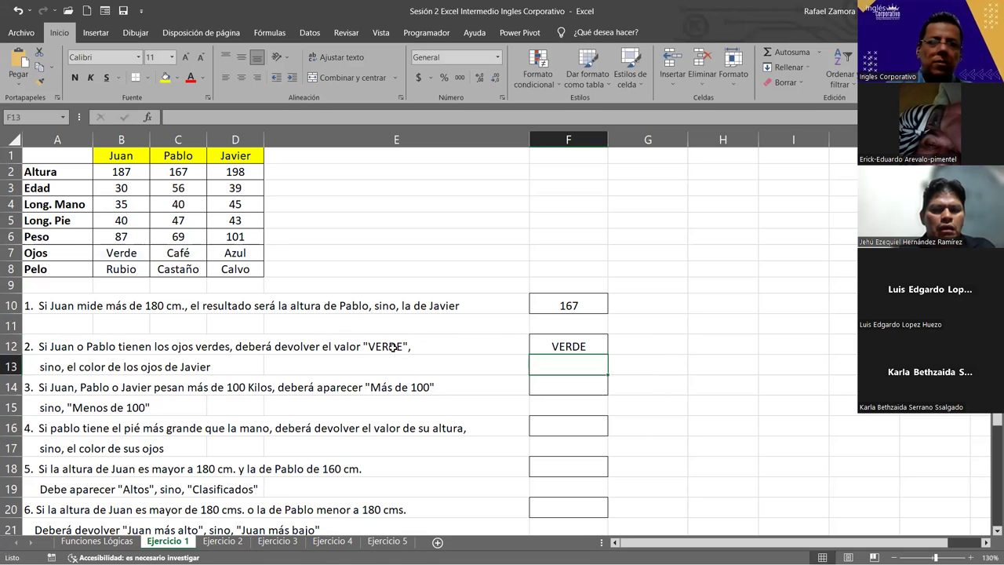
double_click(584, 346)
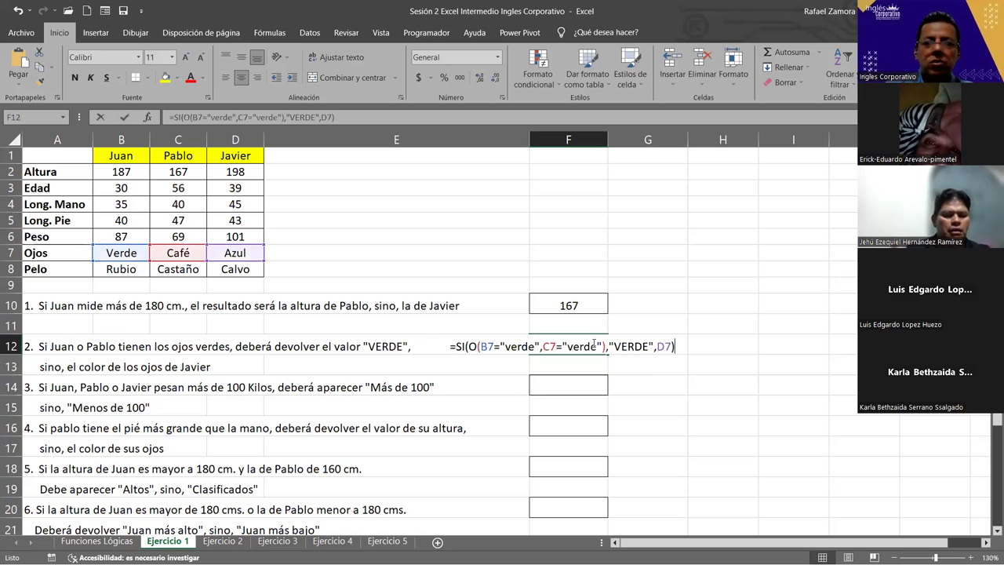
left_click(115, 259)
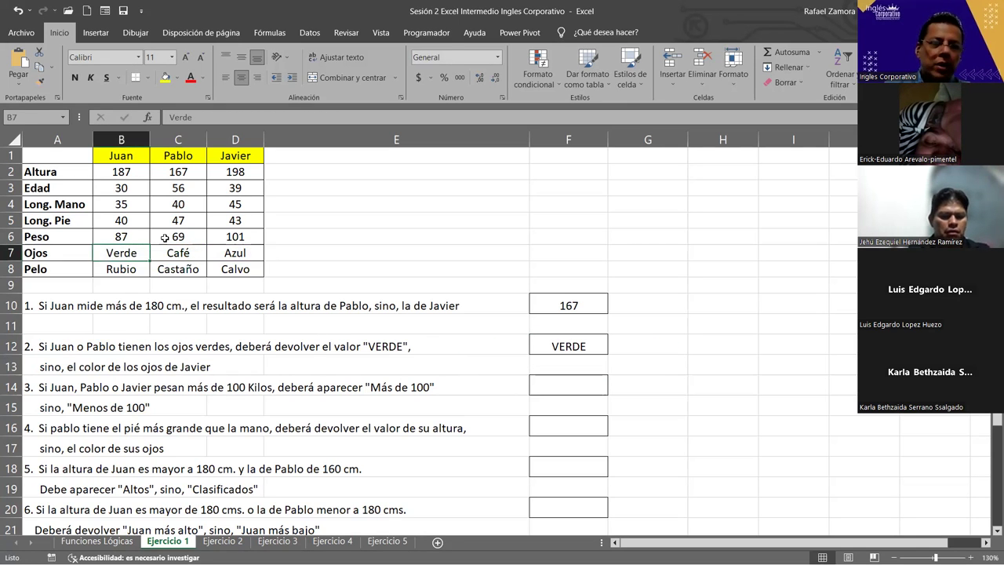
left_click(173, 252)
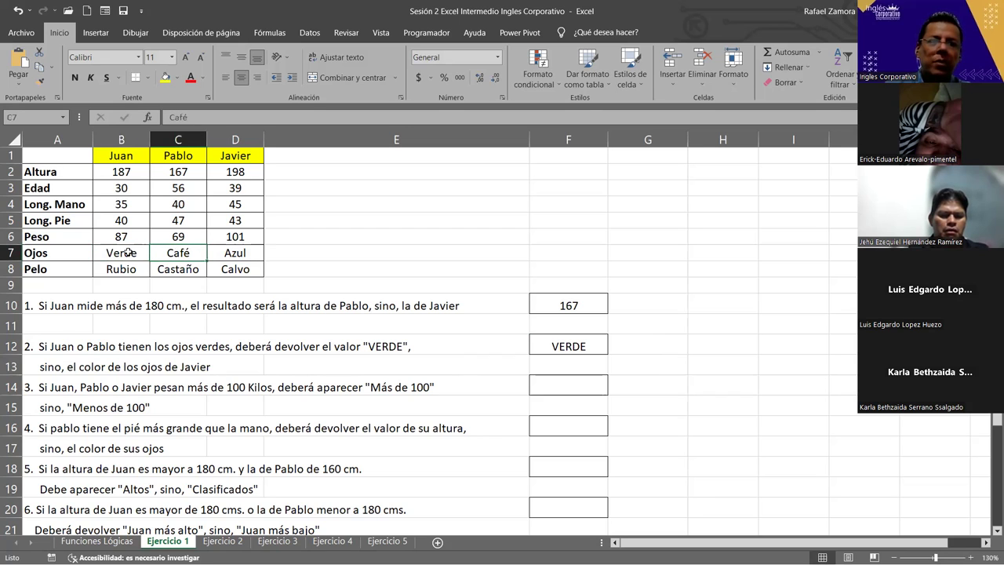
left_click(129, 252)
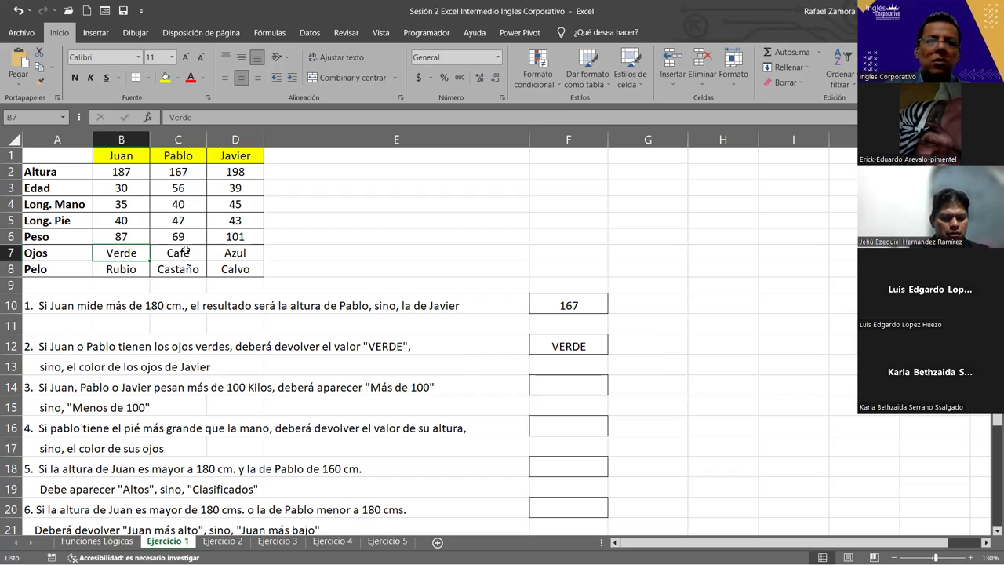
type("ca")
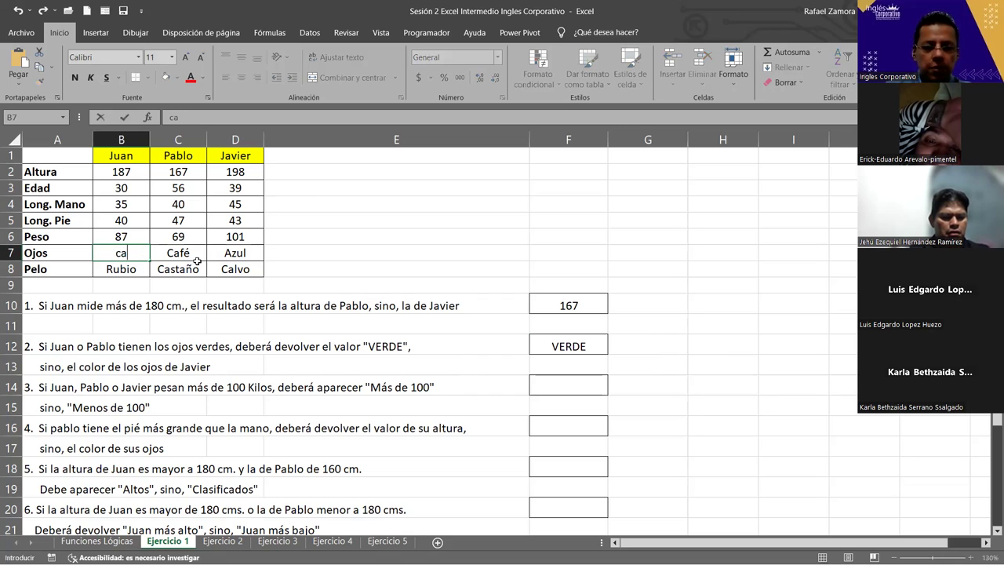
type("fe")
key("BackSpace")
type("é")
key("Return")
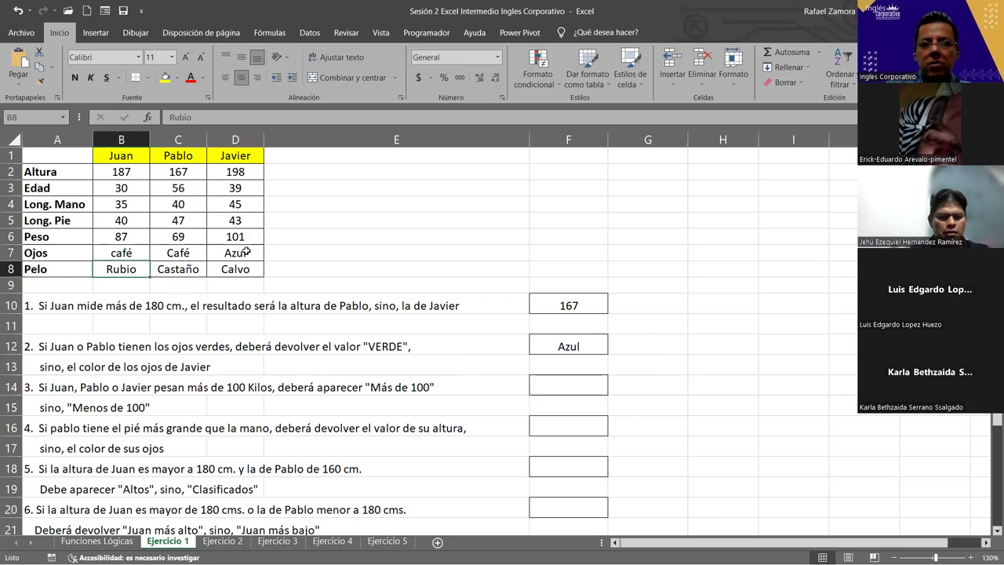
key("ctrl+z")
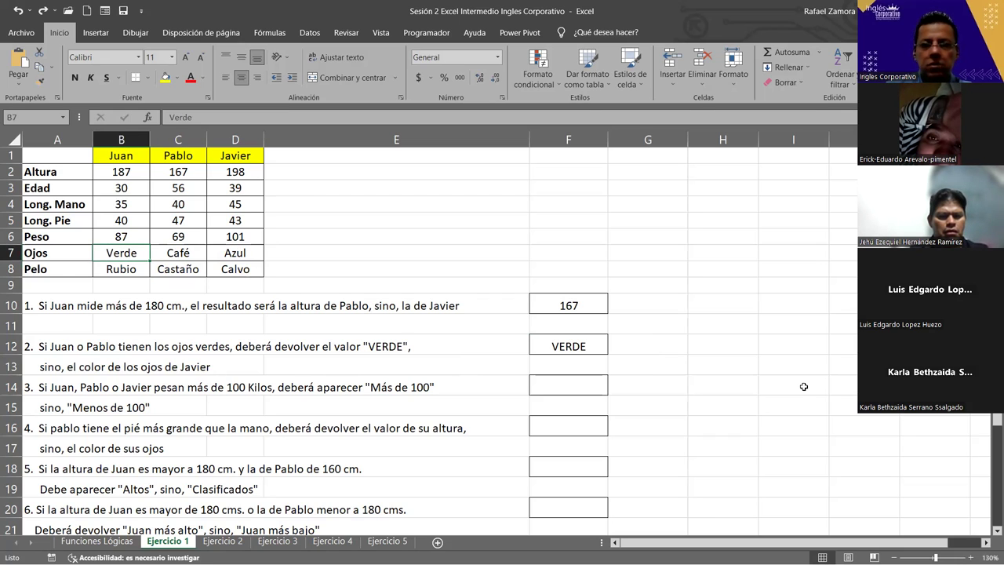
left_click(561, 346)
key("F2")
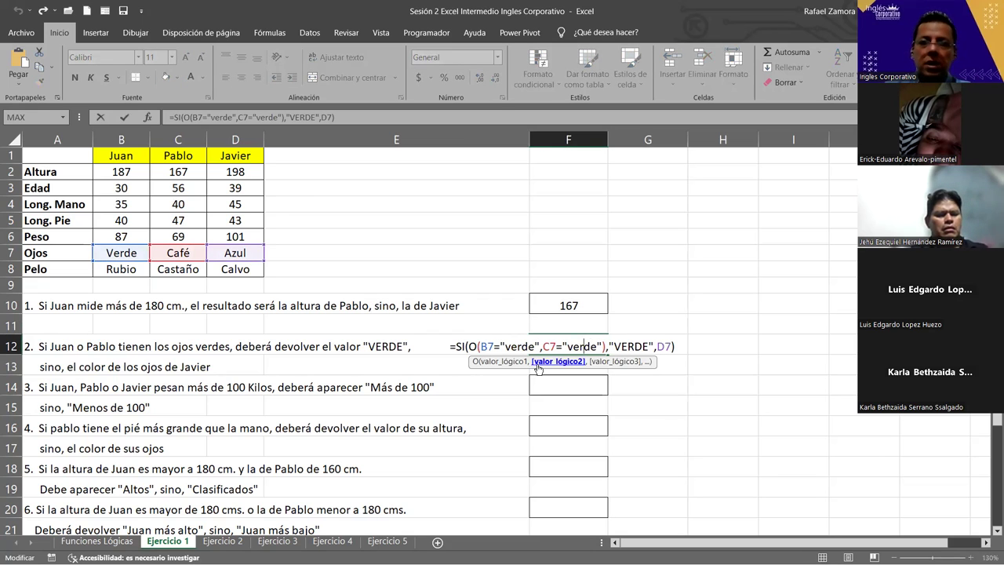
key("Escape")
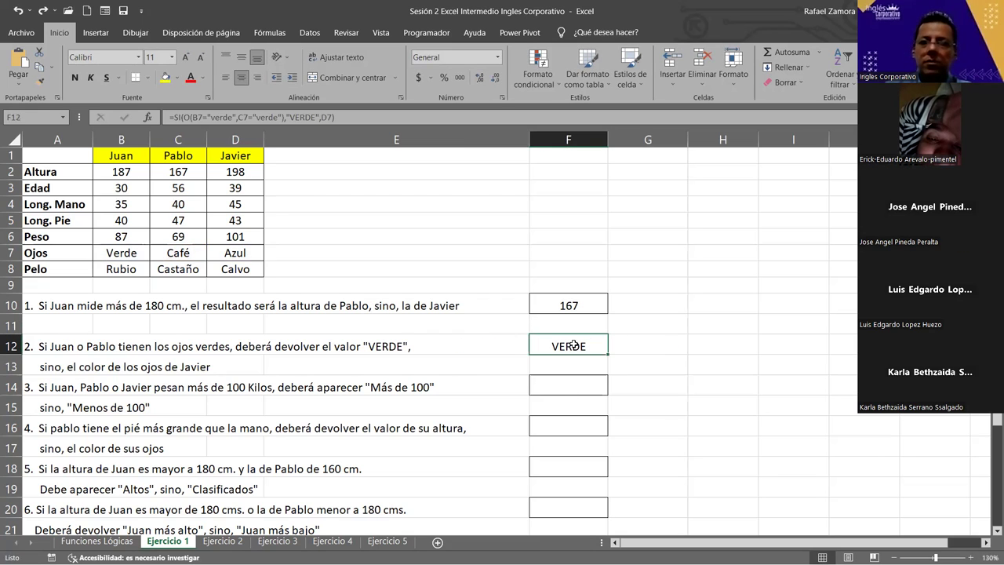
key("F2")
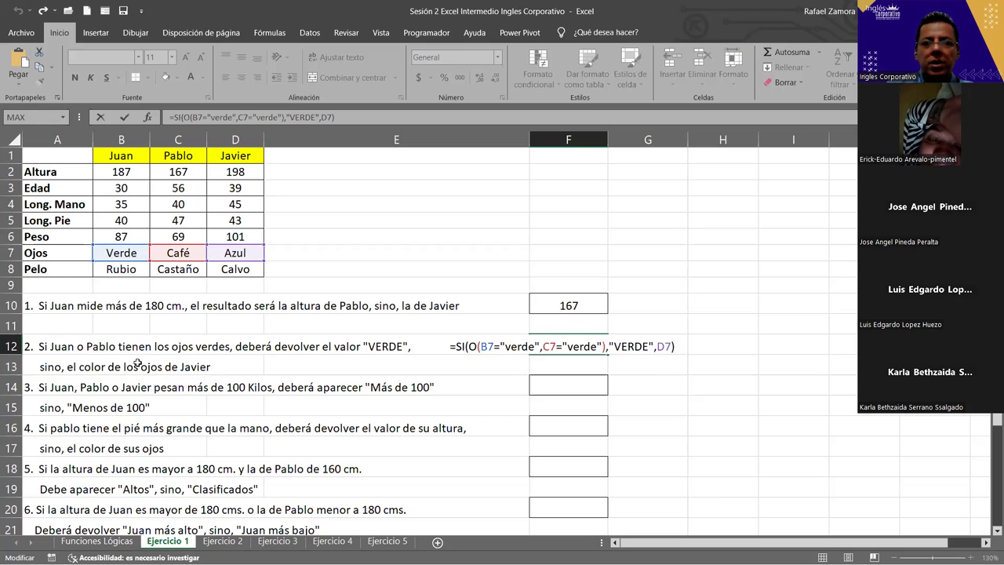
left_click_drag(45, 345, 234, 349)
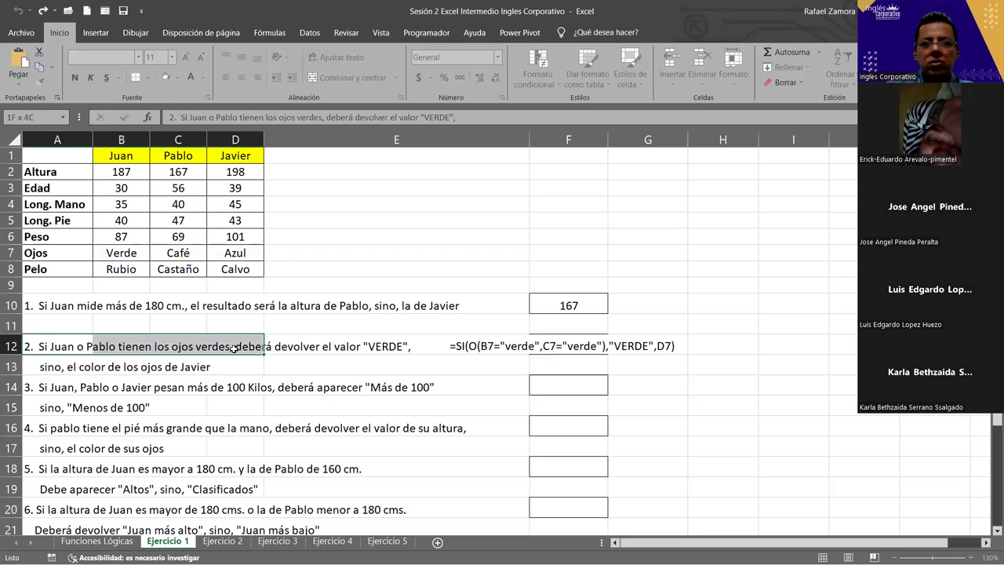
left_click(574, 347)
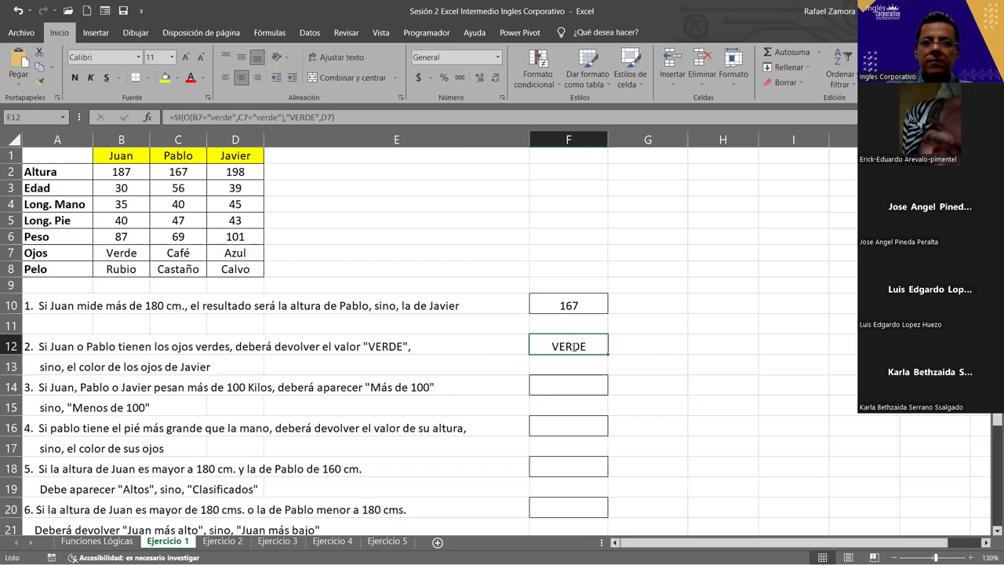
double_click(569, 346)
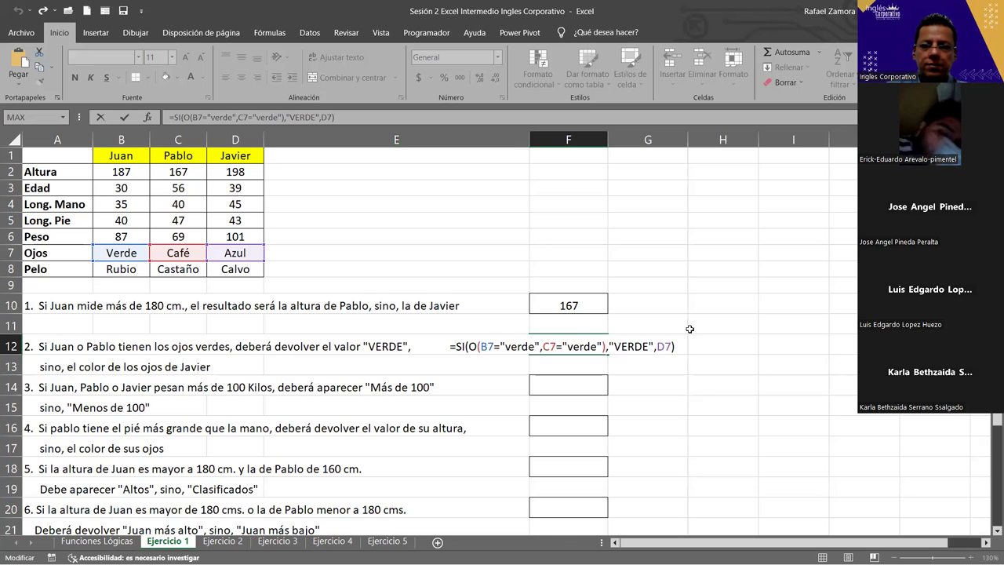
key("Return")
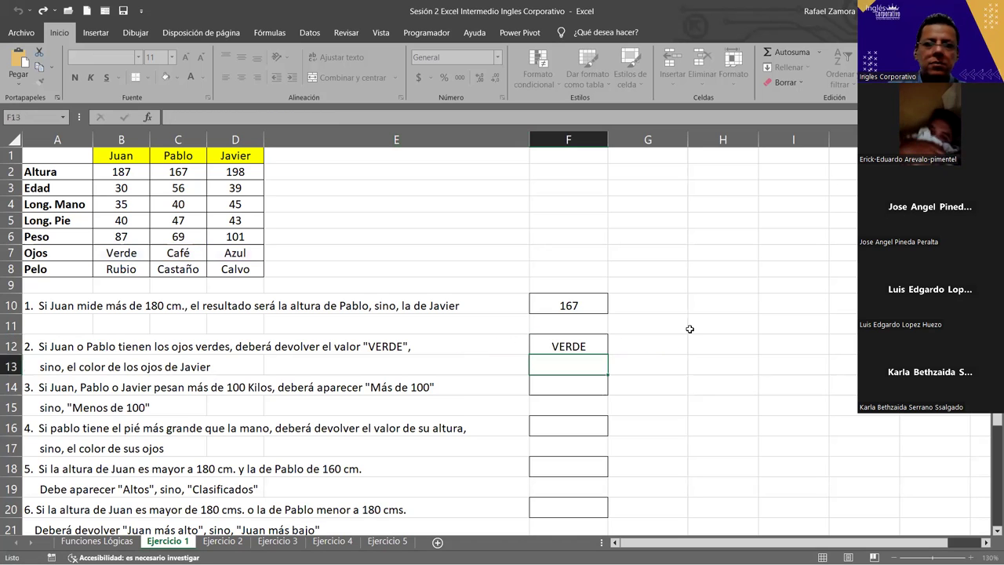
scroll(636, 349, "down", 1)
scroll(637, 348, "up", 1)
Step: In F16, start =SI( with the condition C5>C4 comparing Pablo's foot and hand
left_click(580, 386)
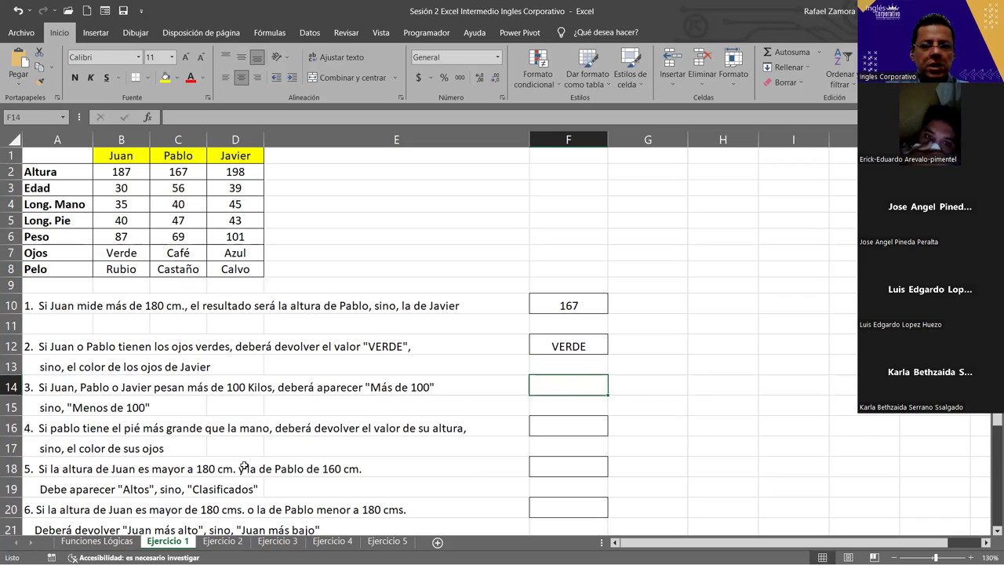
left_click(565, 430)
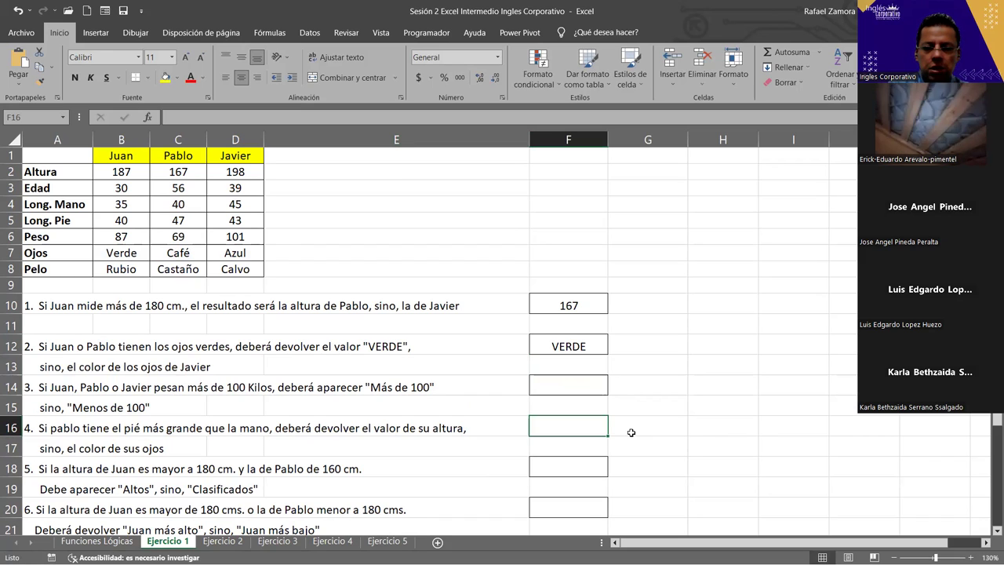
type("=")
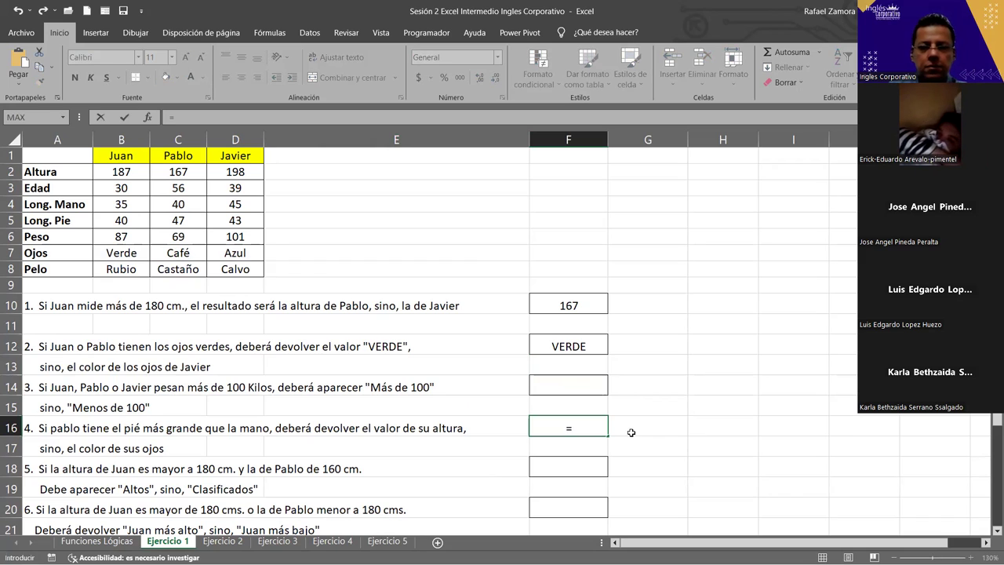
type("SI(")
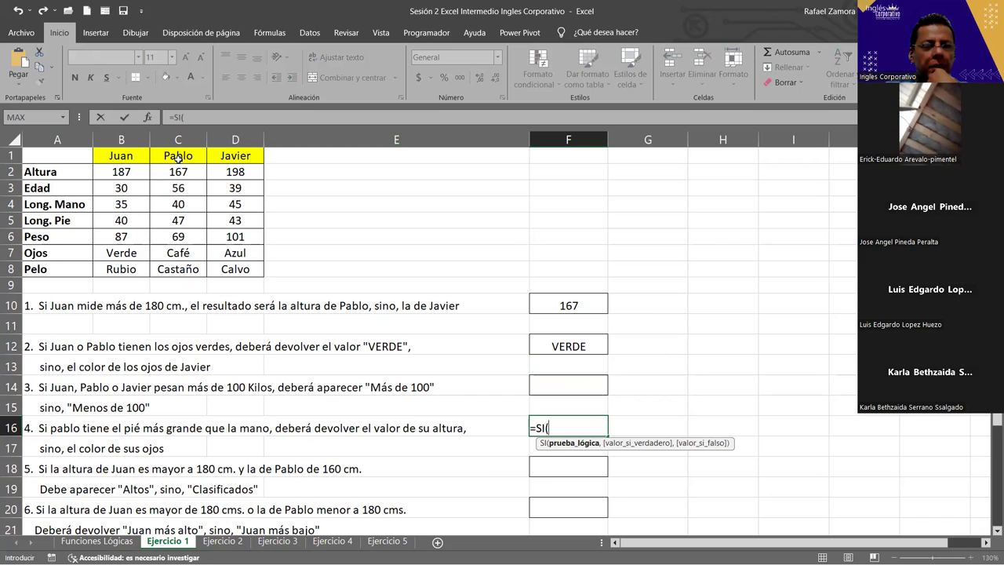
left_click(181, 220)
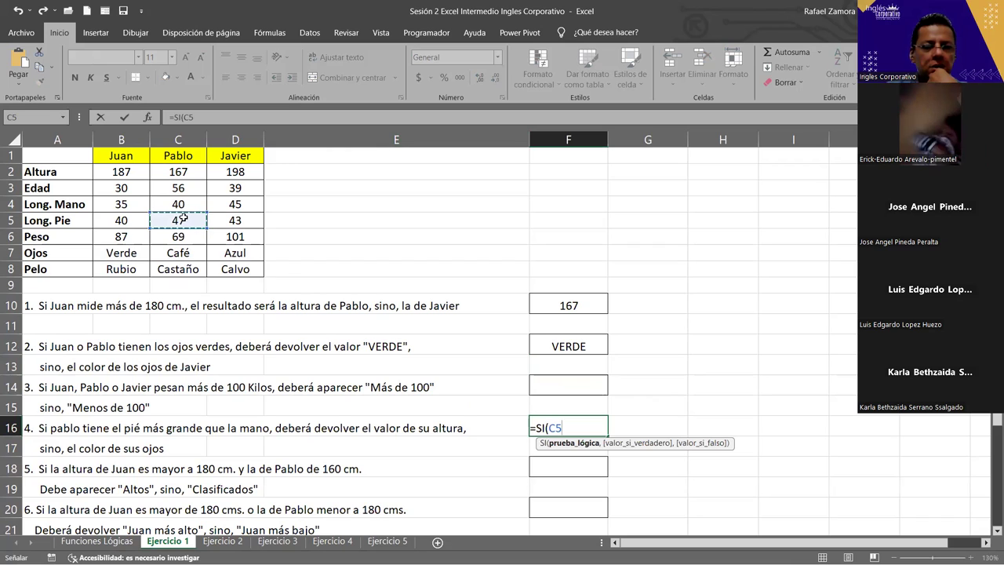
type(">")
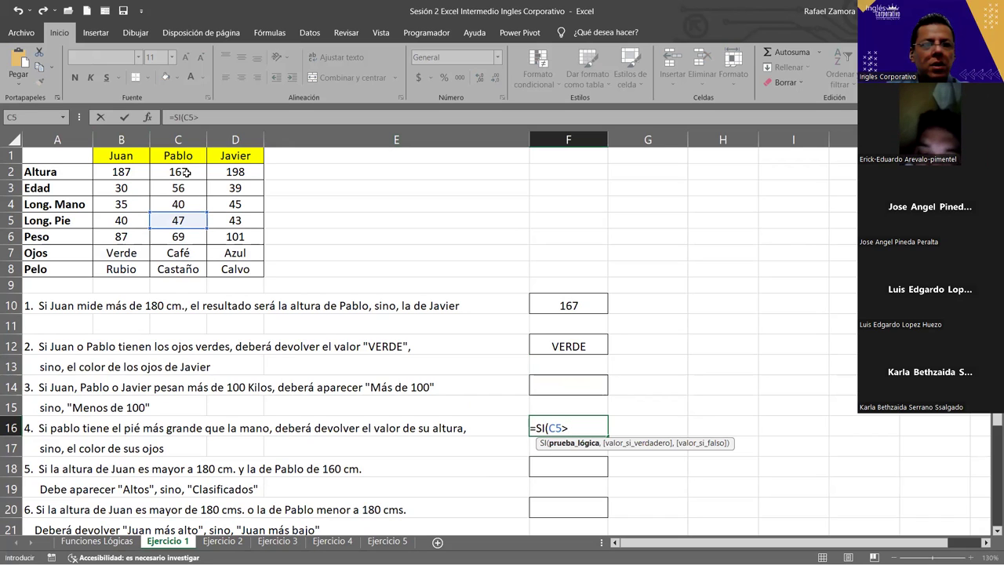
left_click(183, 204)
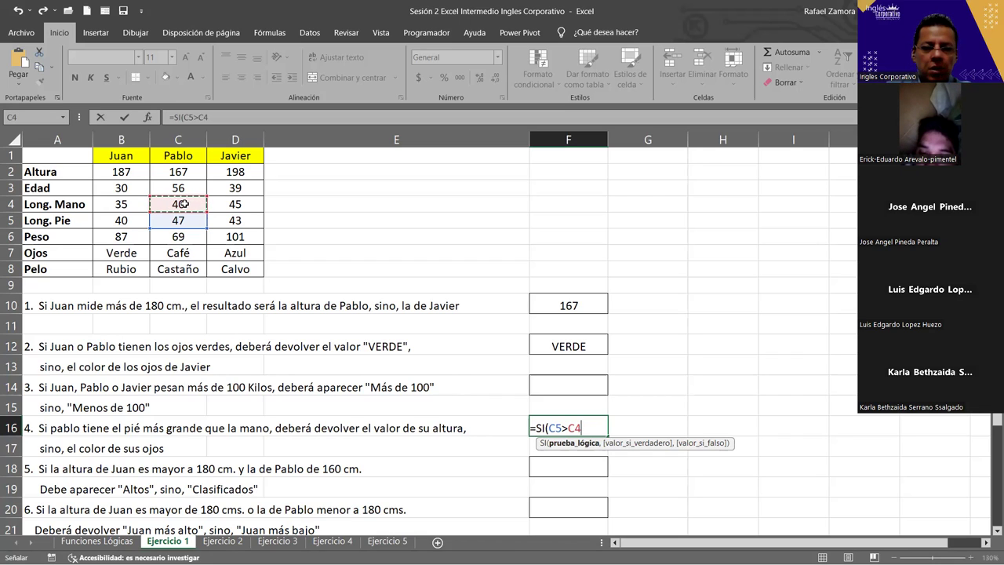
type(",")
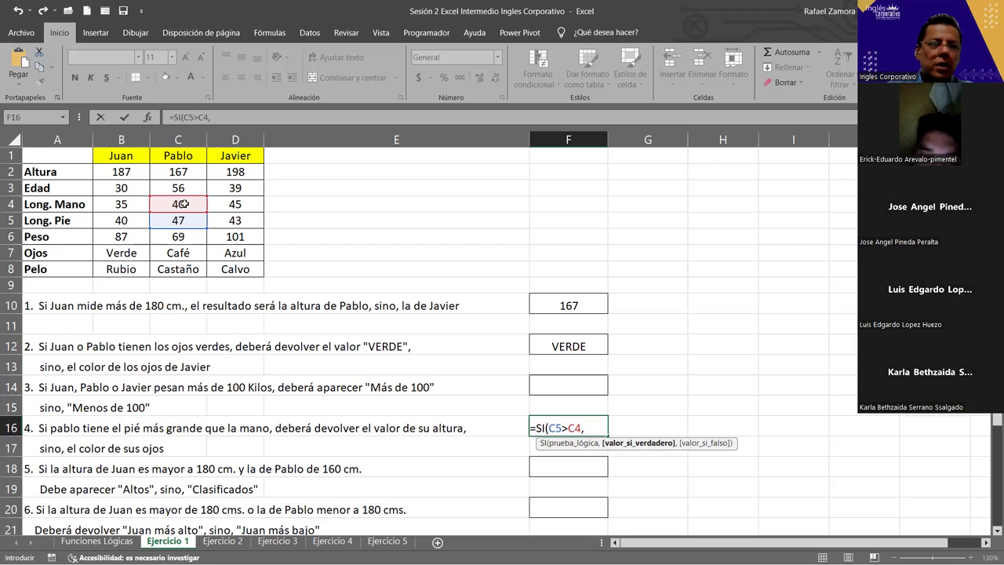
Step: Finish with C2 if true and C7 if false, giving =SI(C5>C4,C2,C7) = 167
left_click(184, 171)
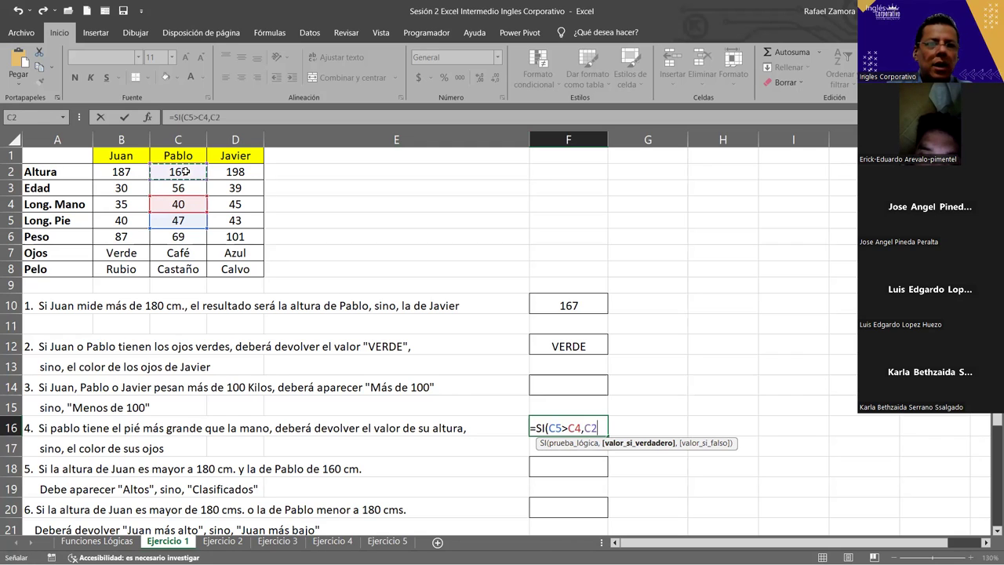
type(",")
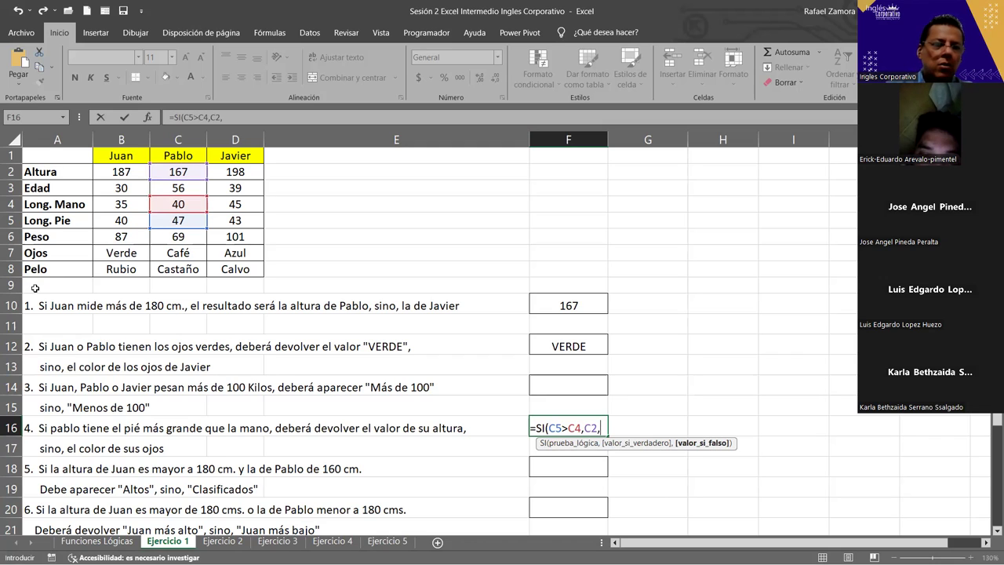
left_click(195, 255)
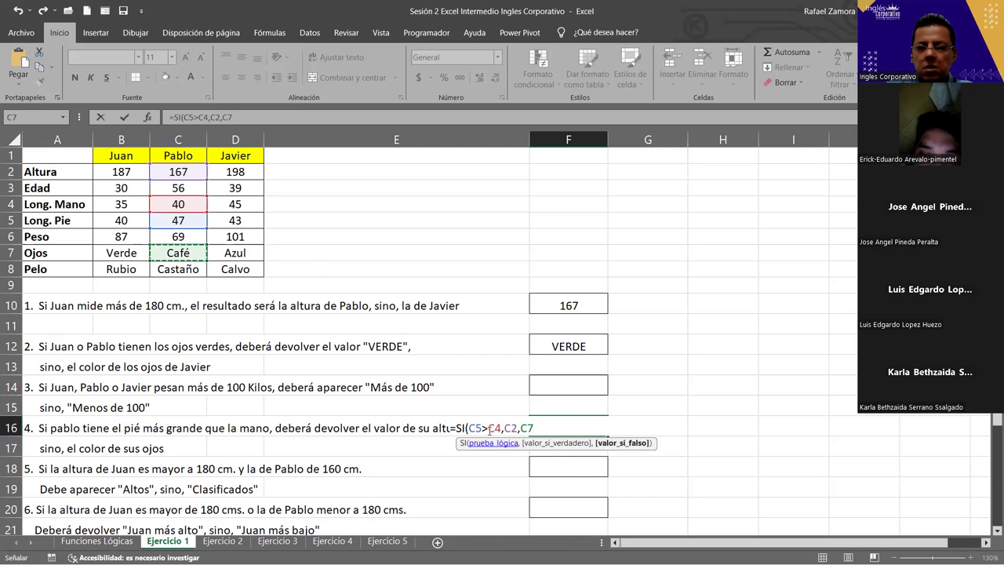
left_click_drag(467, 428, 500, 428)
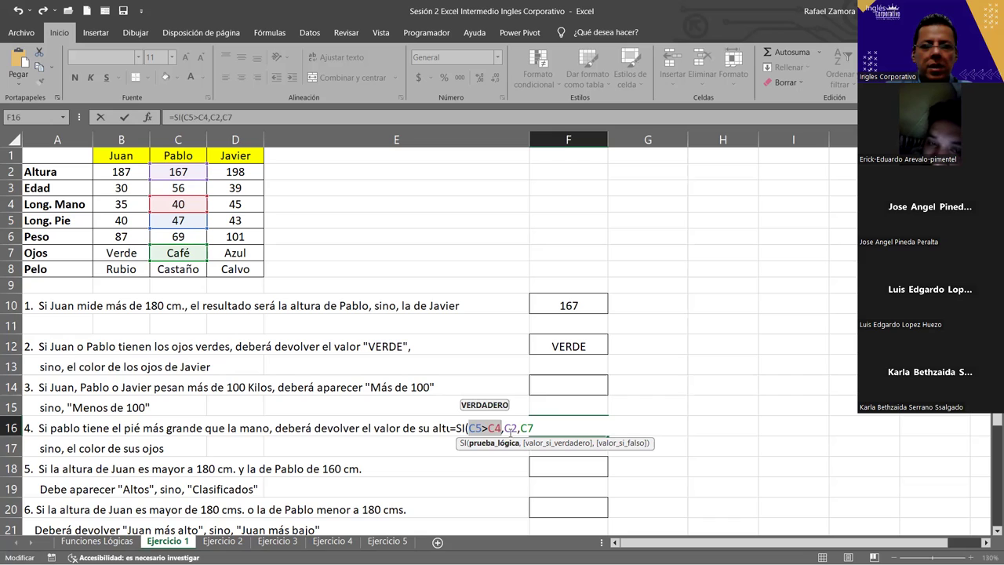
left_click(510, 429)
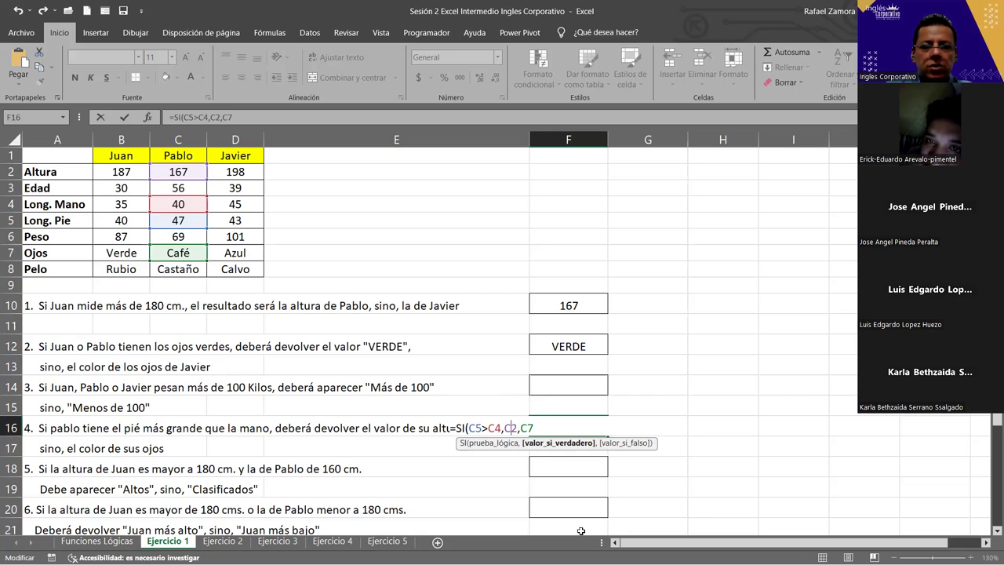
left_click(168, 256)
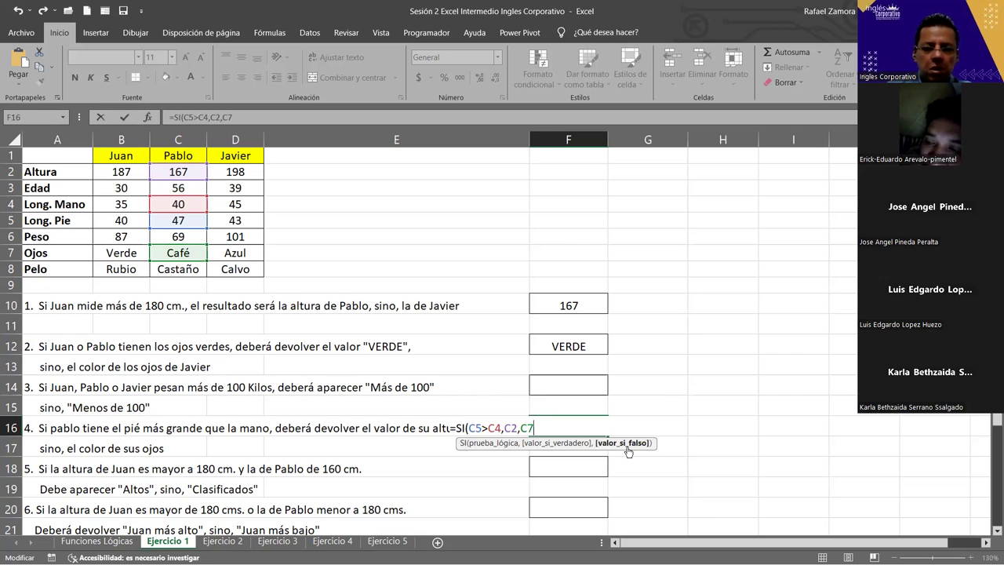
type(")")
key("Return")
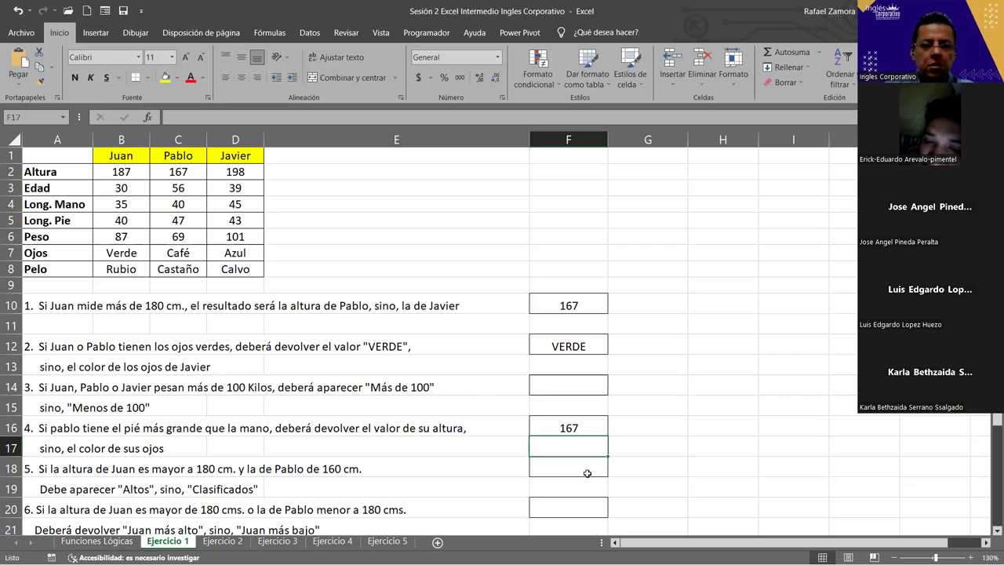
Step: Enter =FORMULATEXTO(F10) in H10 to display F10's formula as text
key("Down")
left_click(736, 312)
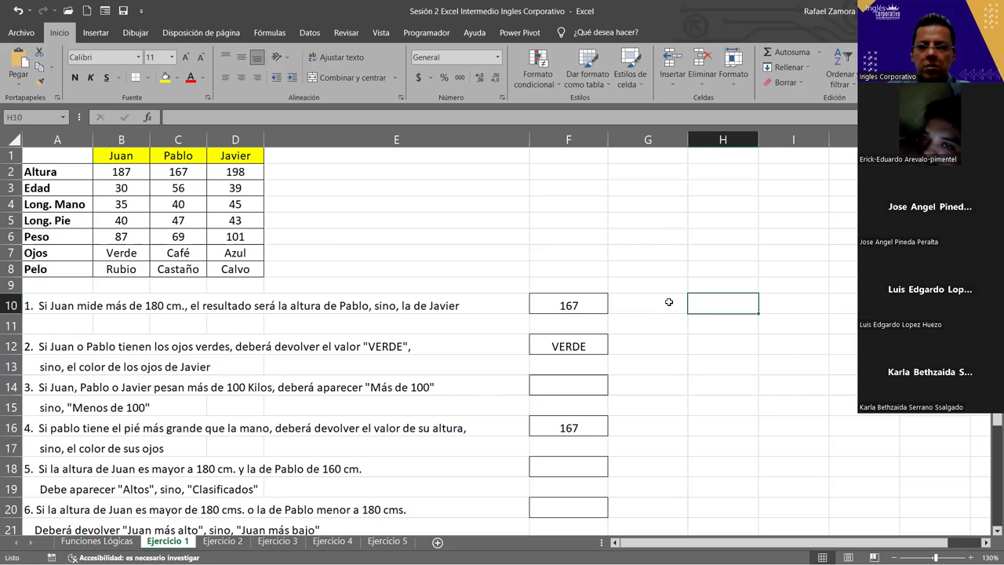
left_click(670, 302)
left_click(714, 307)
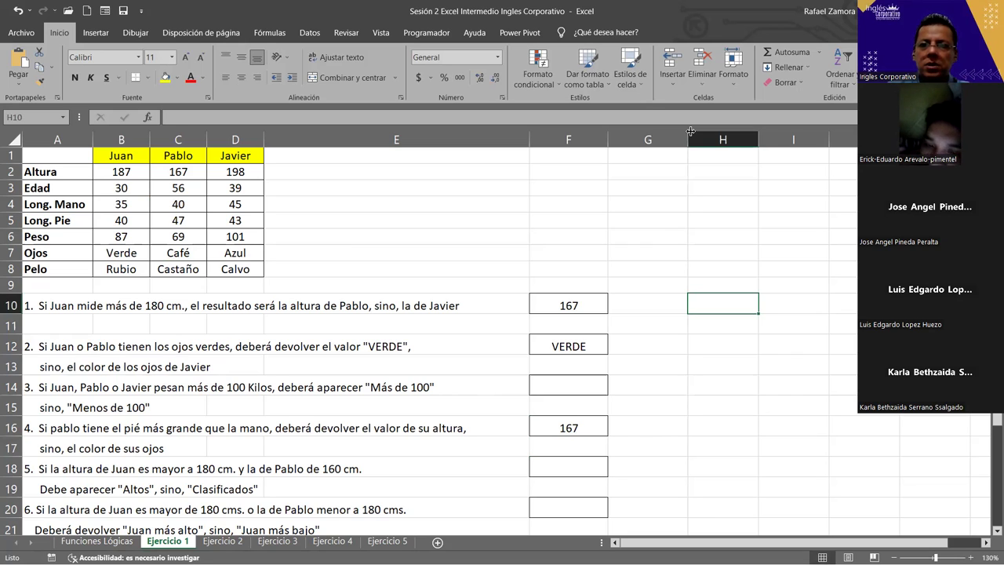
key("ctrl+z")
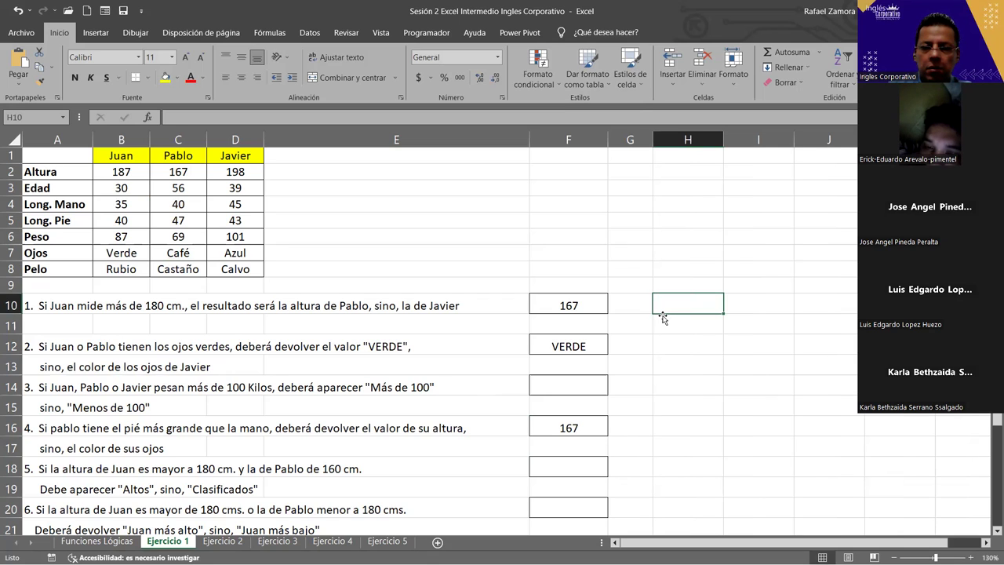
type("=")
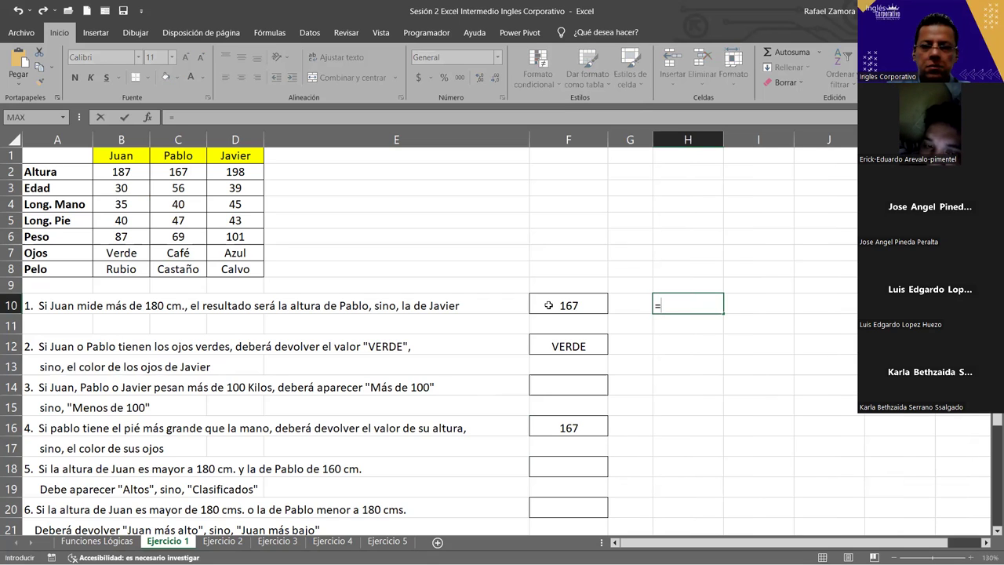
type("FORMULATEXTO(")
left_click(575, 305)
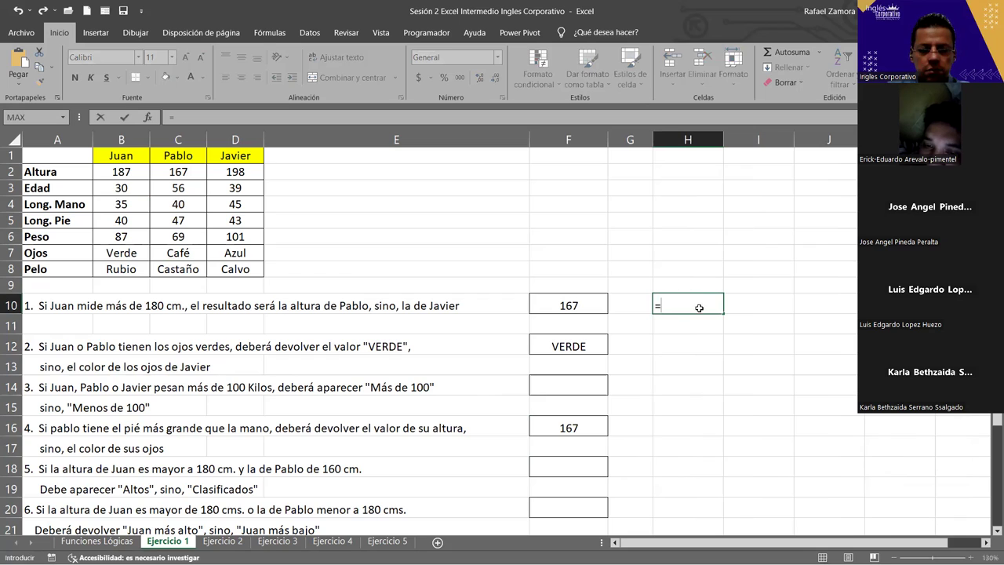
key("Return")
Step: Copy H10's formula-text formula into H12, H16 and H20
key("ctrl+c")
left_click(679, 346)
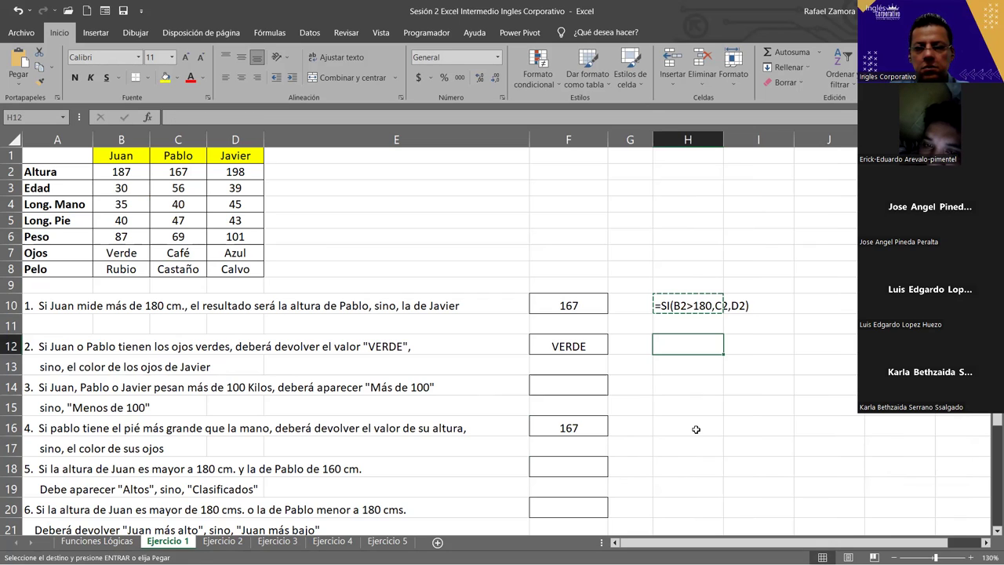
left_click(679, 427, "ctrl")
key("ctrl+v")
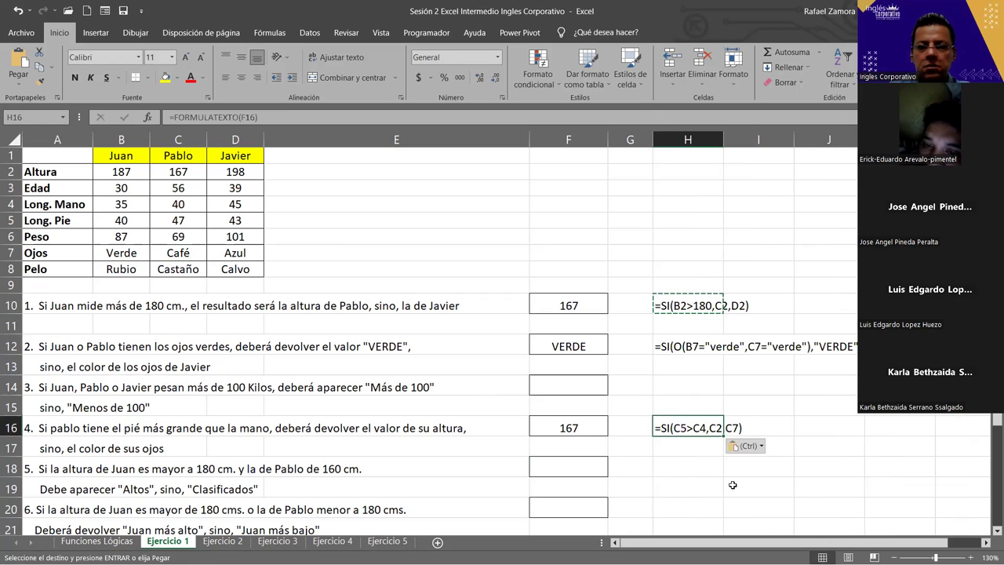
left_click(681, 509)
key("ctrl+v")
left_click(580, 510)
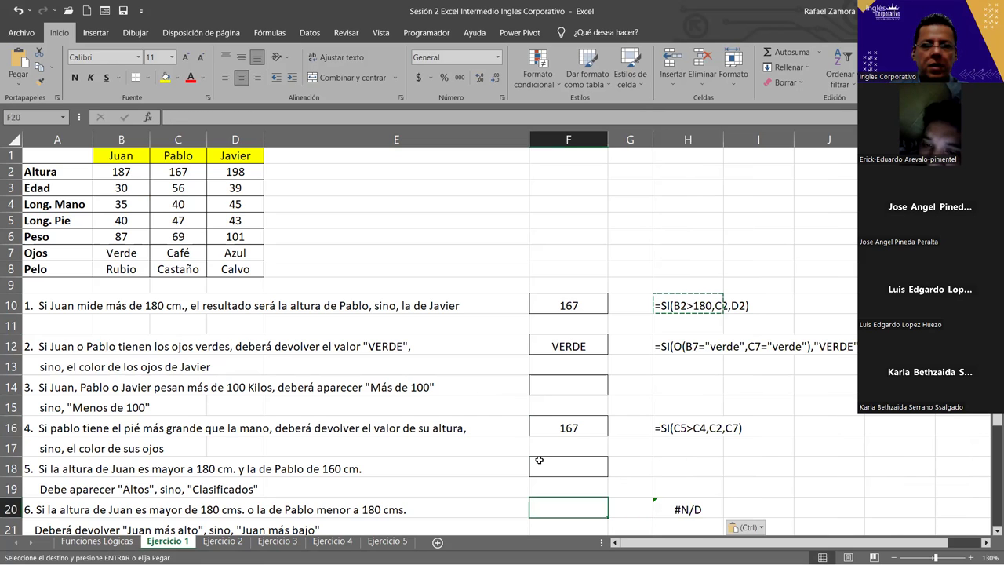
scroll(119, 518, "down", 1, "ctrl")
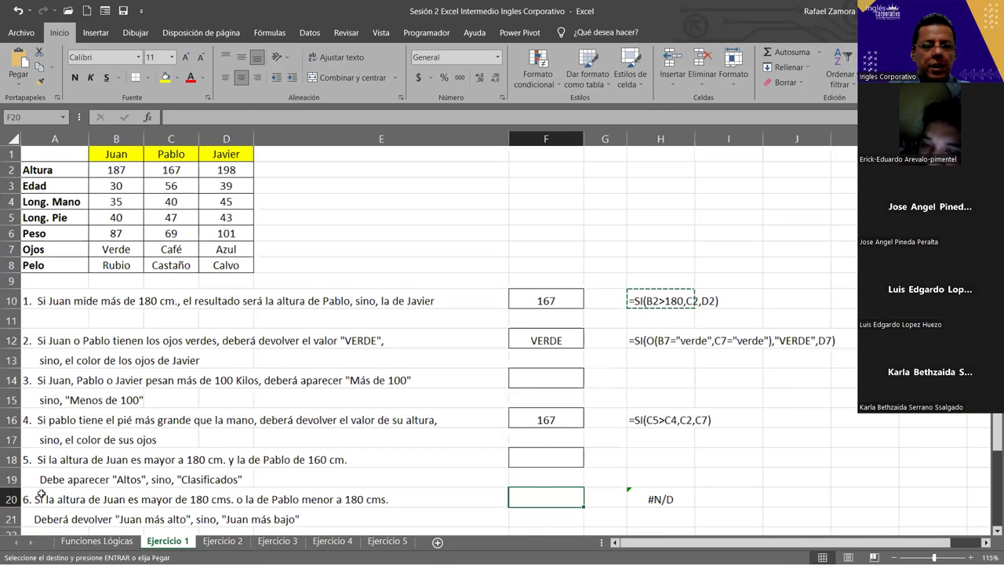
Step: Clear the H10 copy marquee and start typing =si in F20
scroll(107, 491, "down", 1, "ctrl")
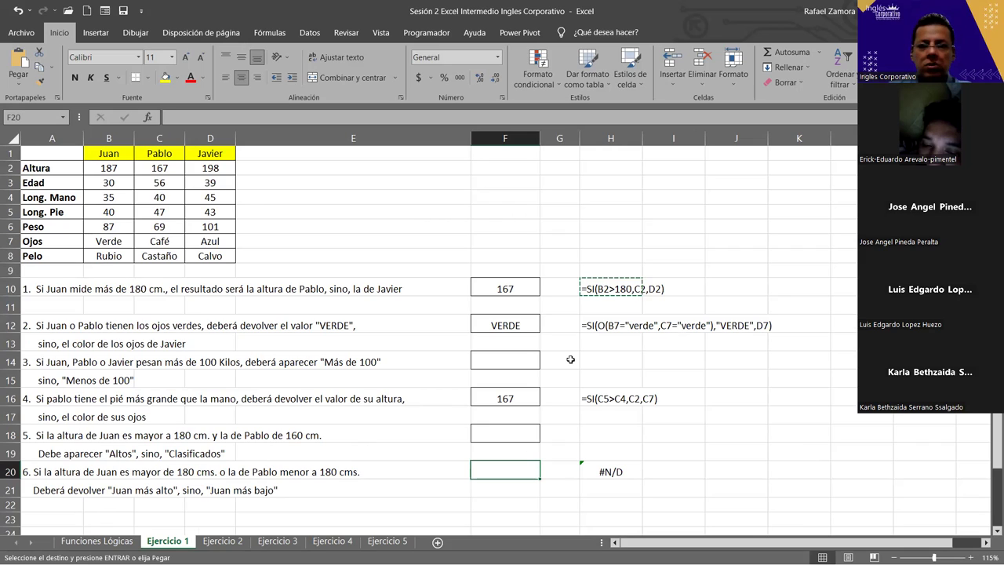
key("Escape")
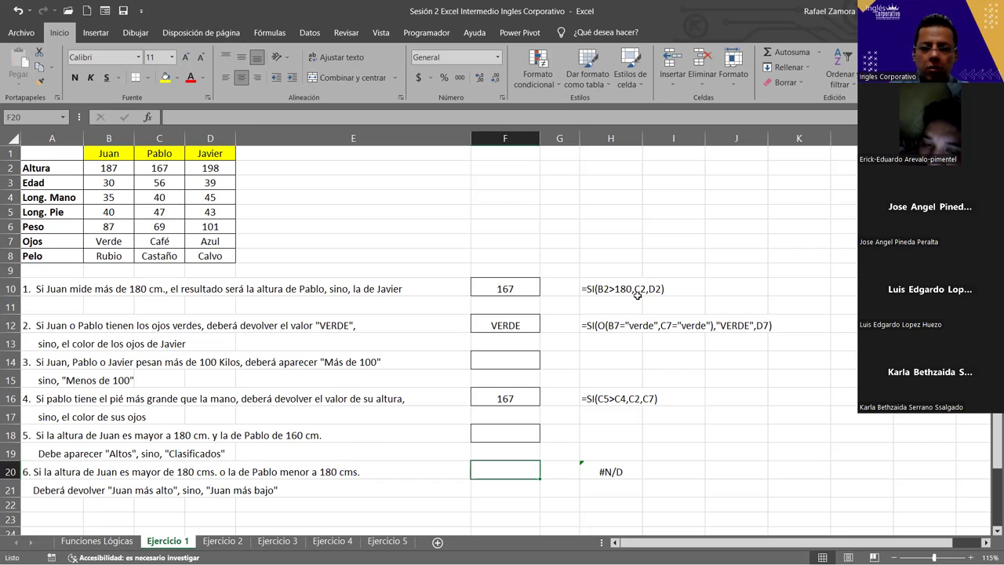
type("=")
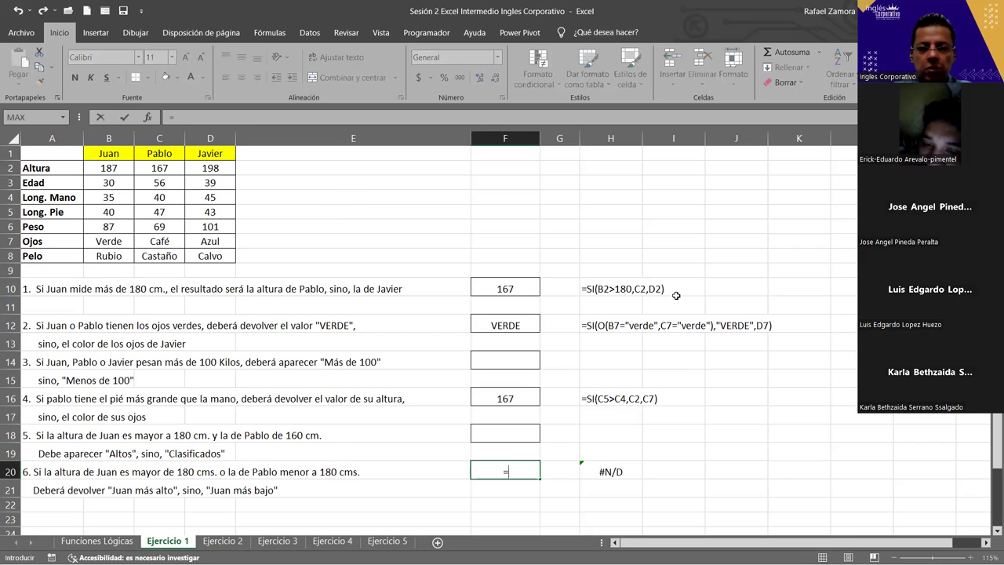
type("si")
Step: Build the condition =SI(O(B2>180,C2<180), in F20
key("Tab")
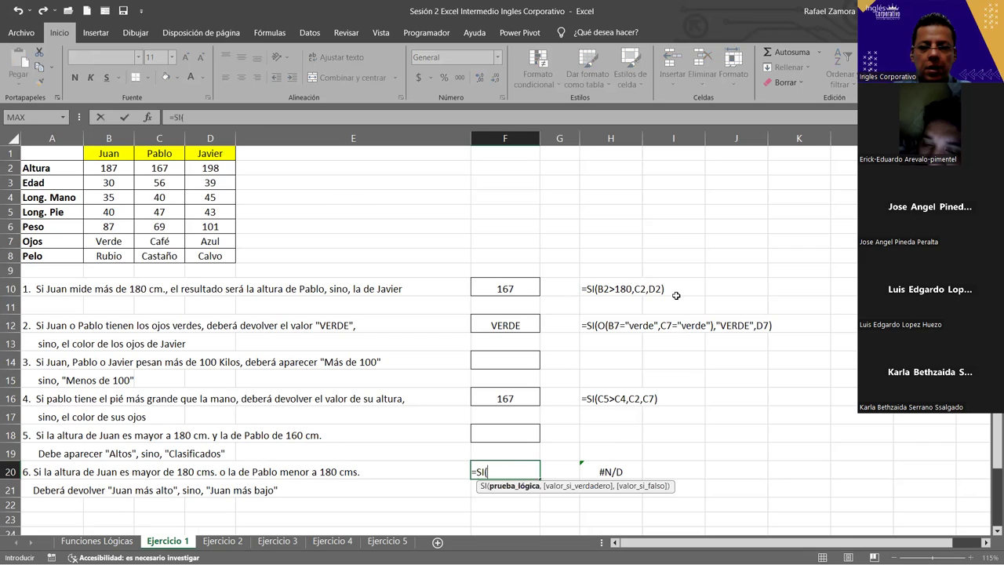
type("o")
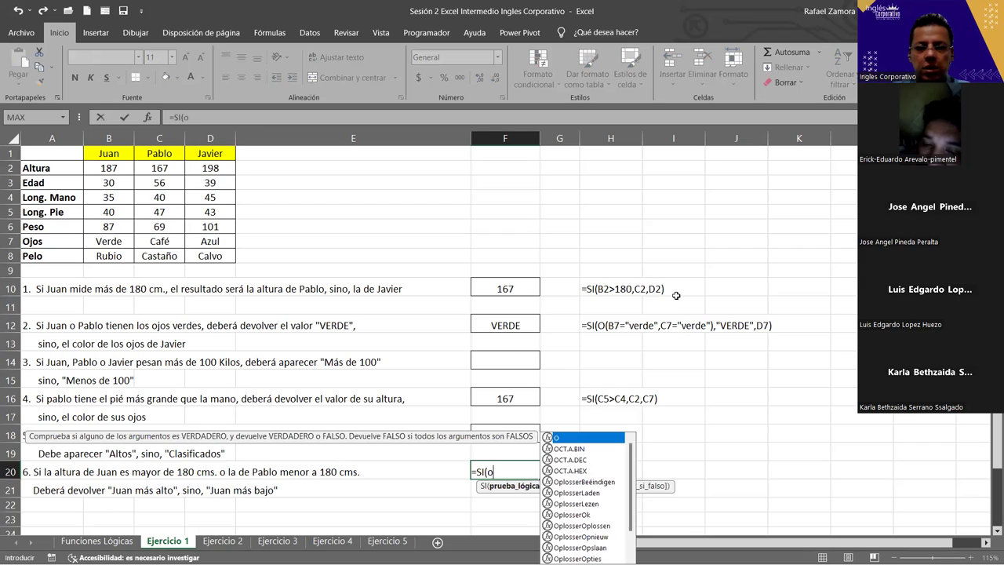
key("Tab")
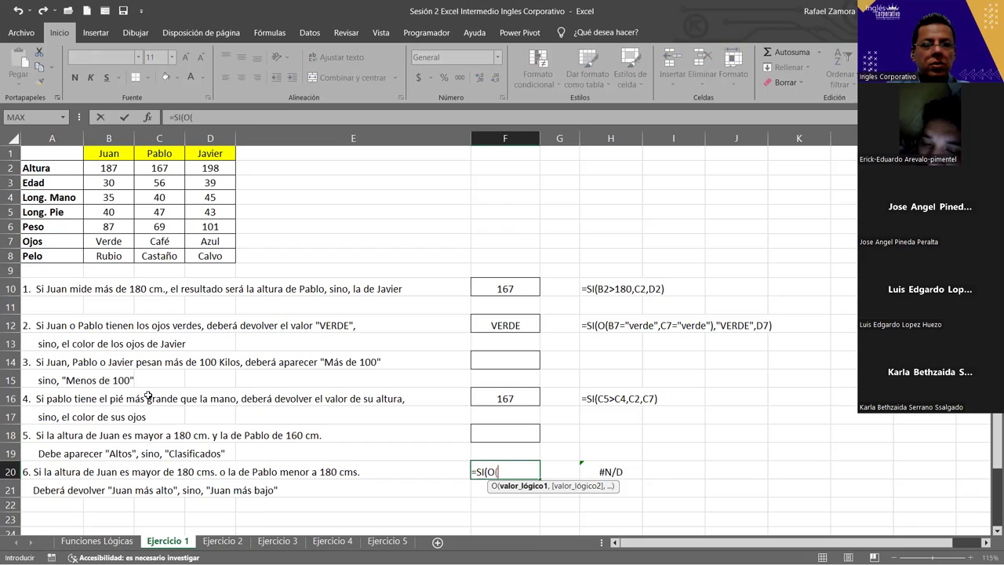
left_click(113, 168)
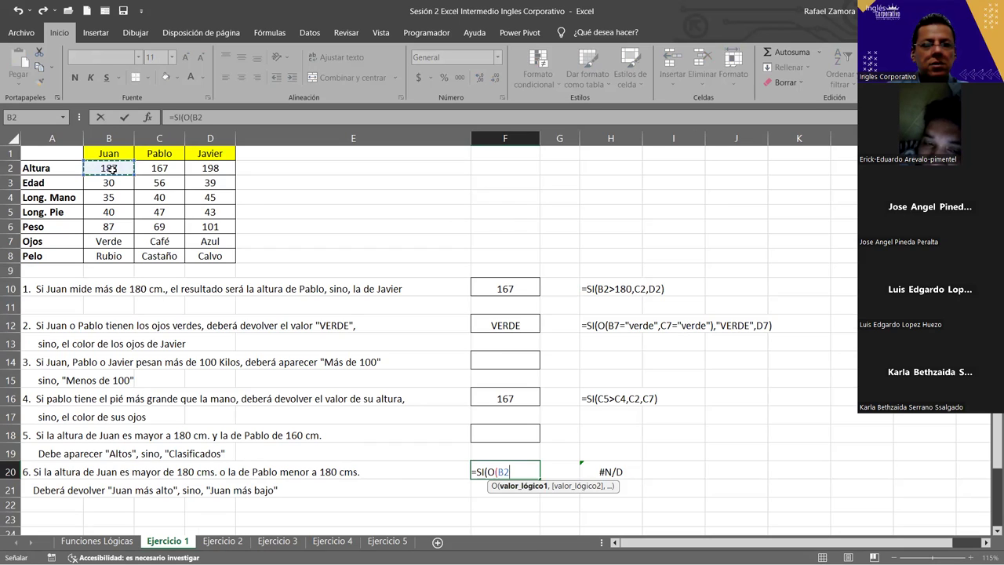
type(">")
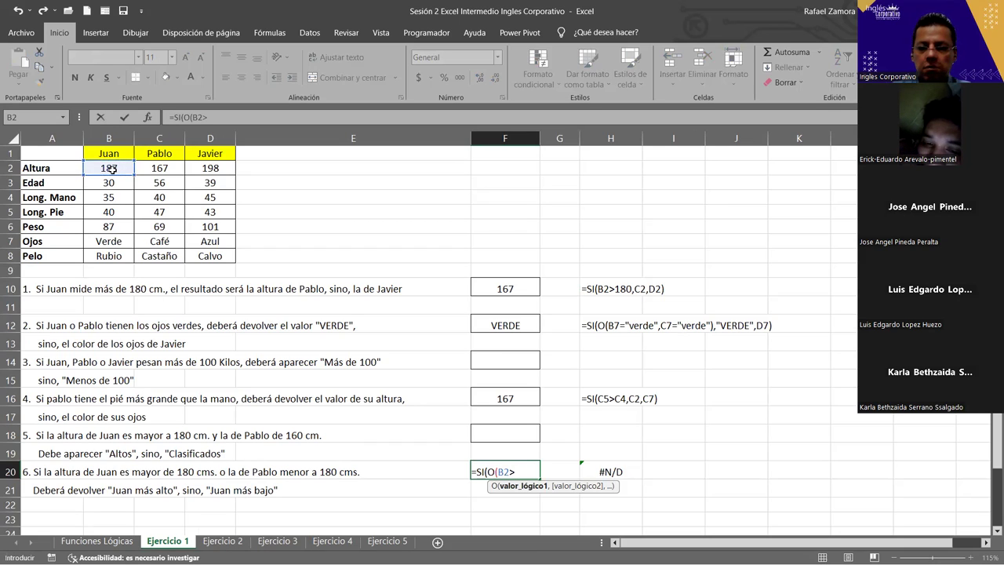
type("180")
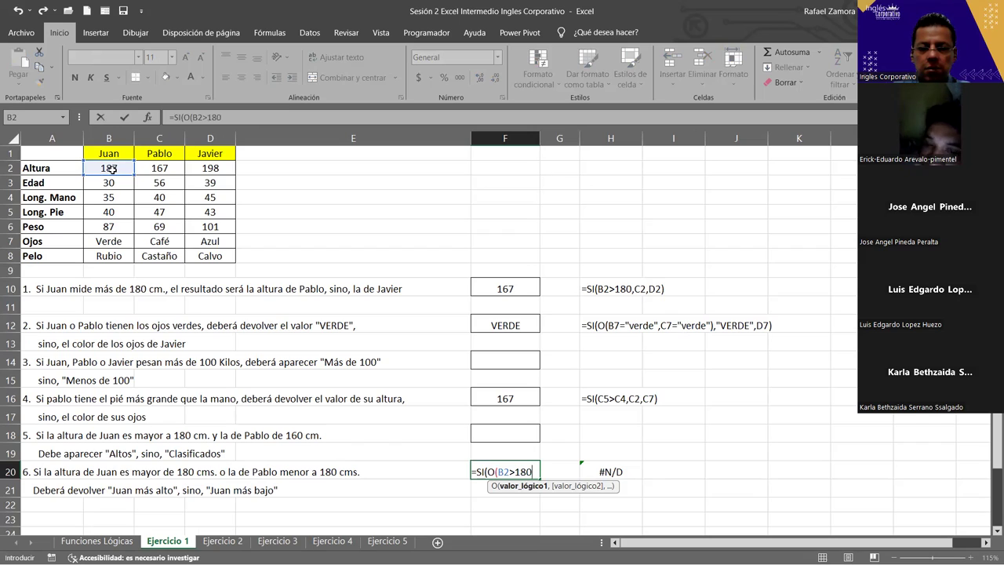
type(",")
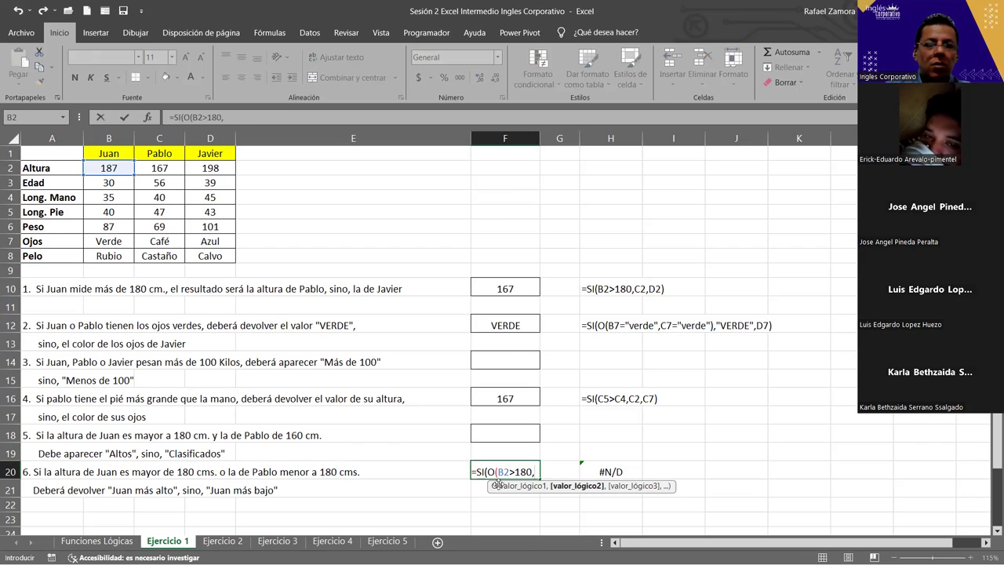
left_click(171, 169)
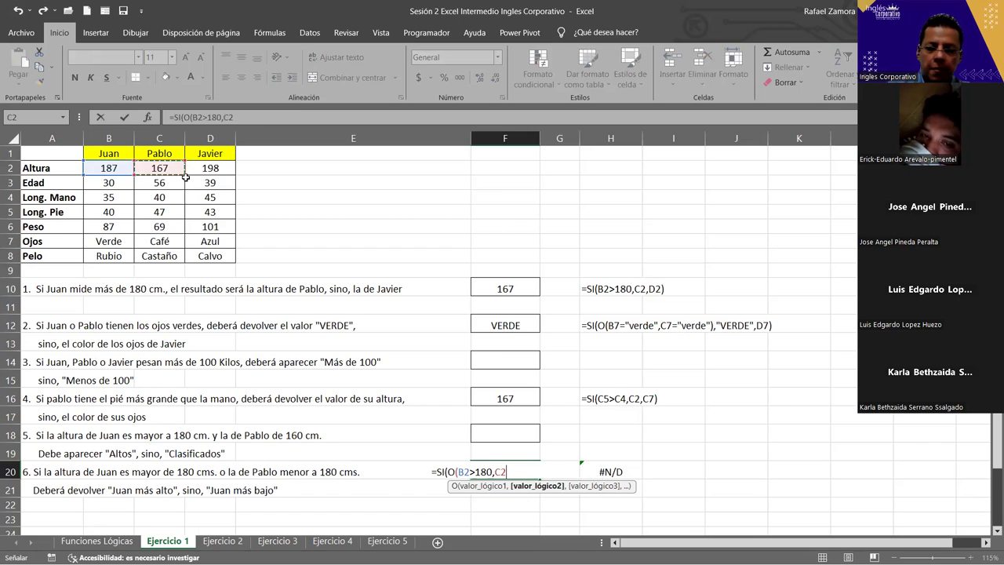
type("<")
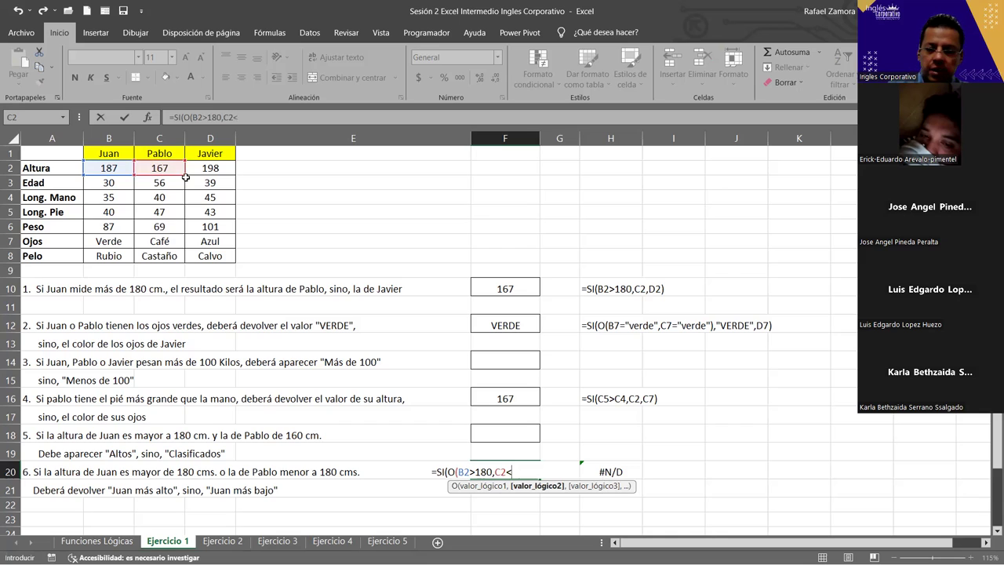
type("180")
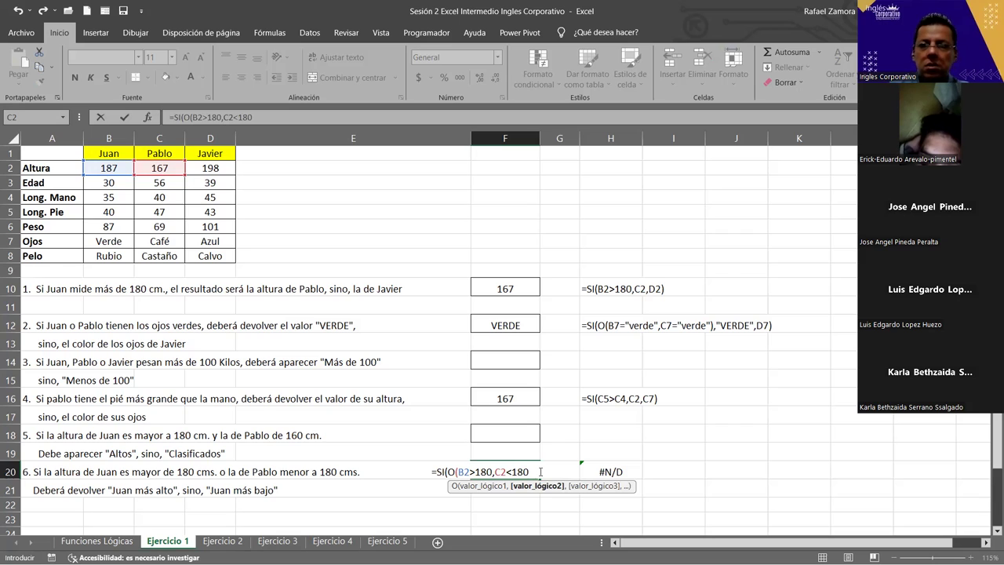
type(")")
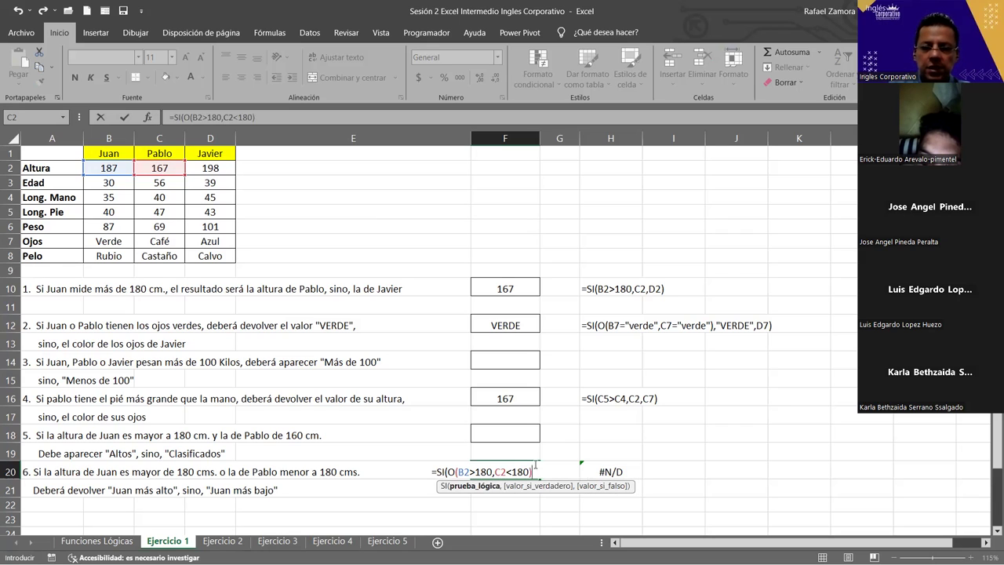
type(",")
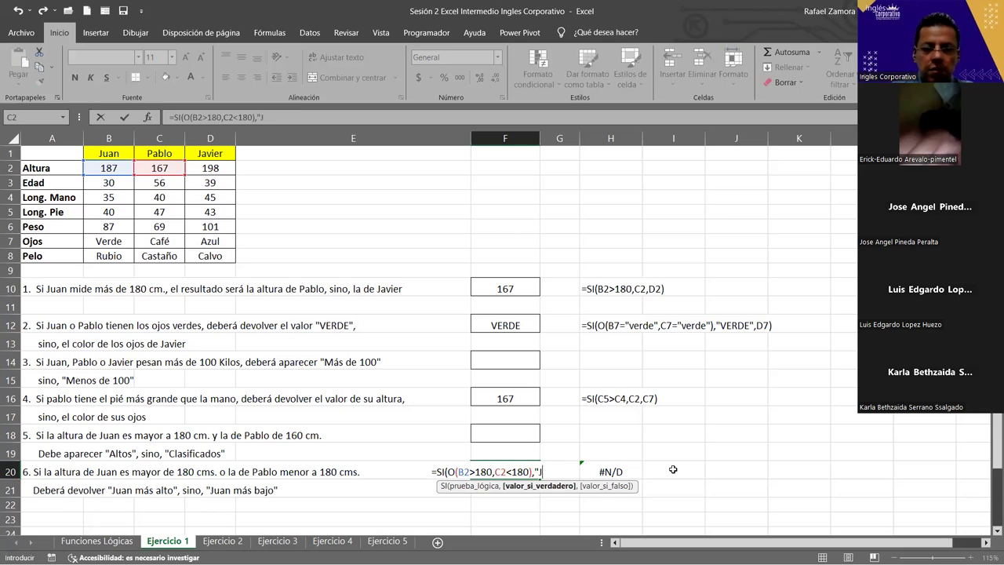
Step: Add the results "Juan mas alto" and "Juan mas bajo" and commit the formula
type("Juan m[as")
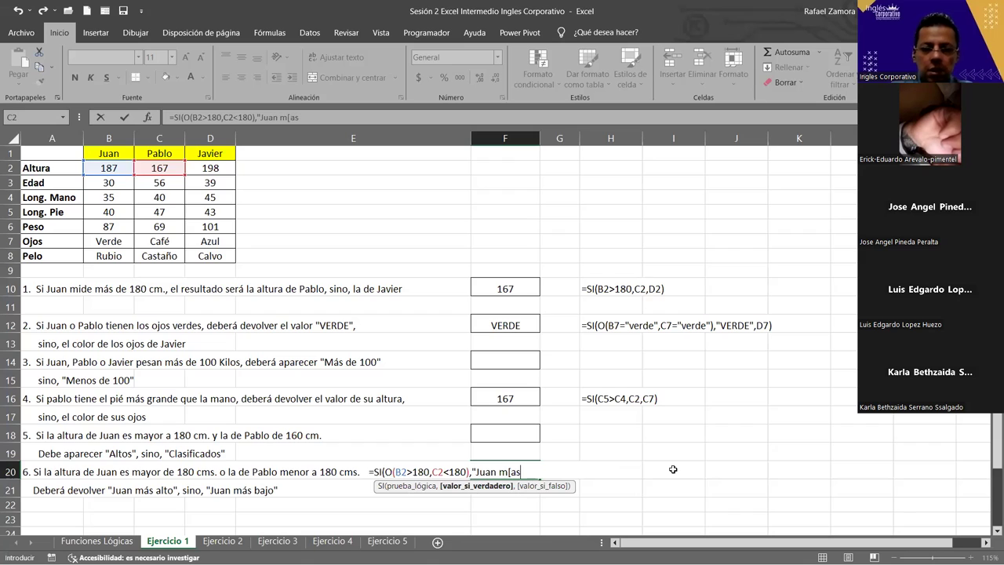
key("BackSpace")
type("as")
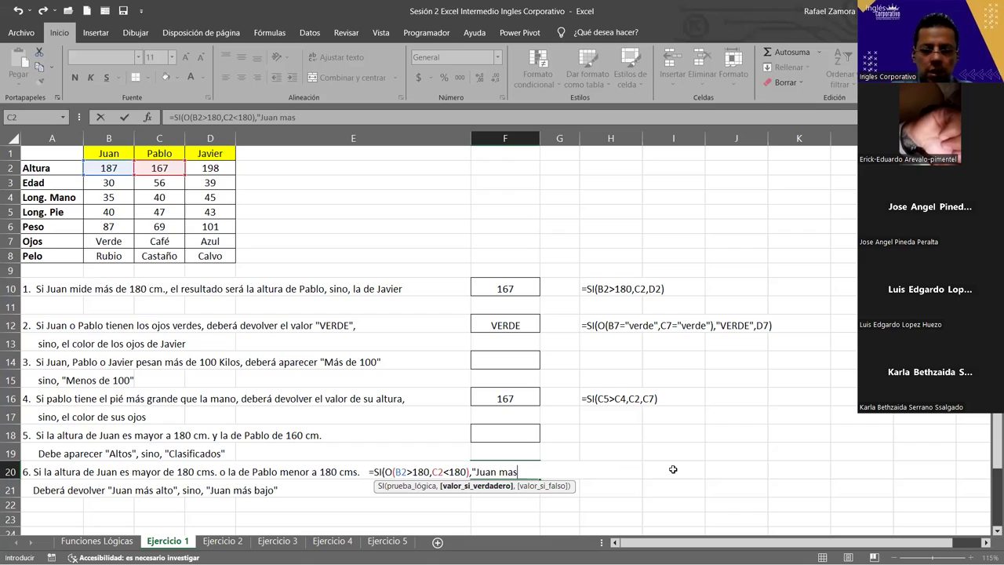
type(" alto\"")
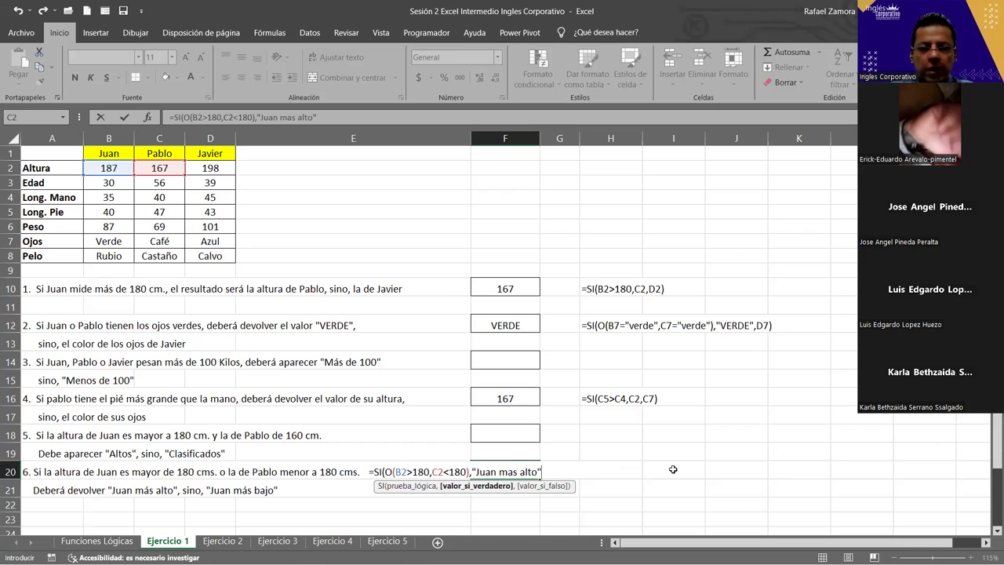
type(",")
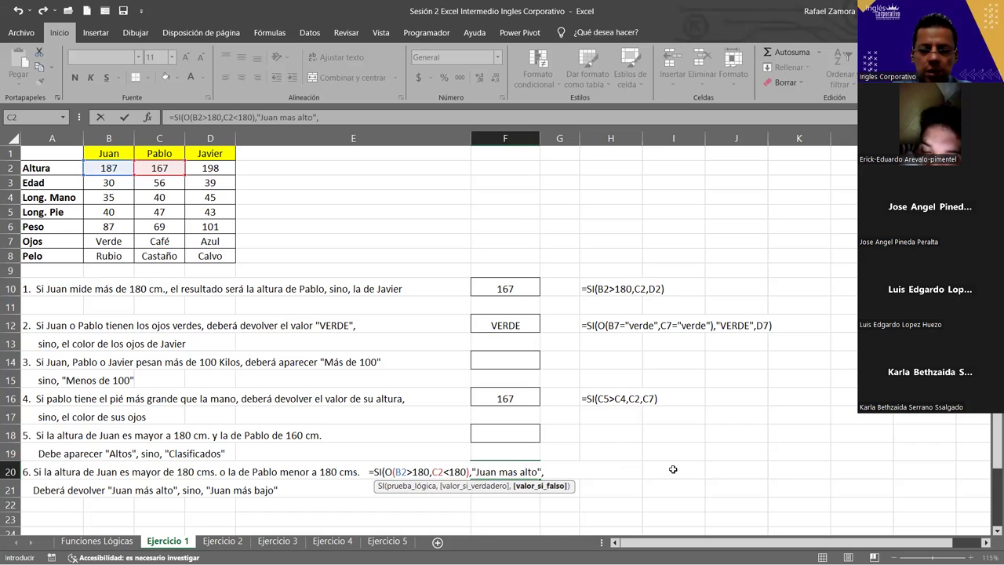
type("\"Ju")
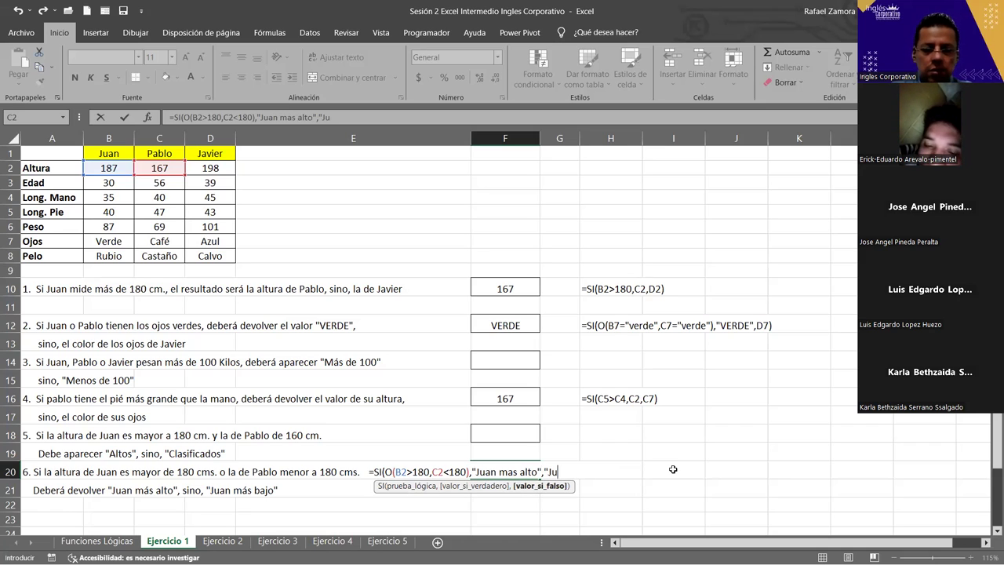
type("an mas ")
type("bajo")
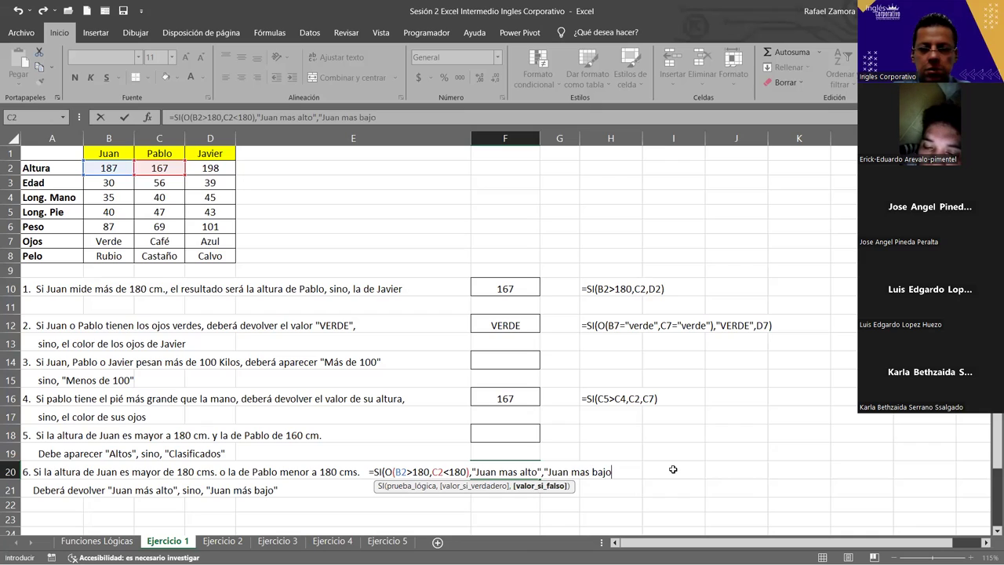
type("\")")
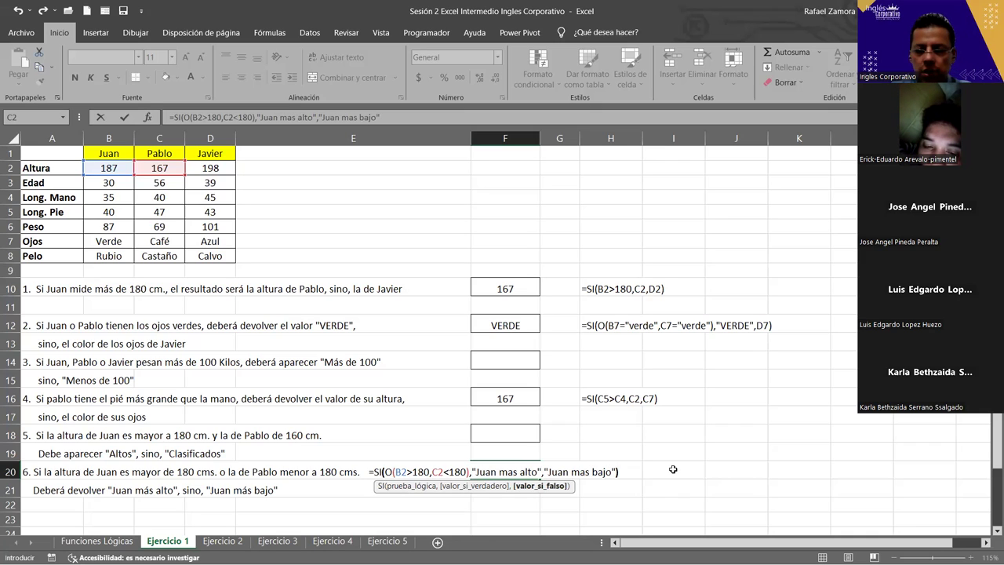
key("Return")
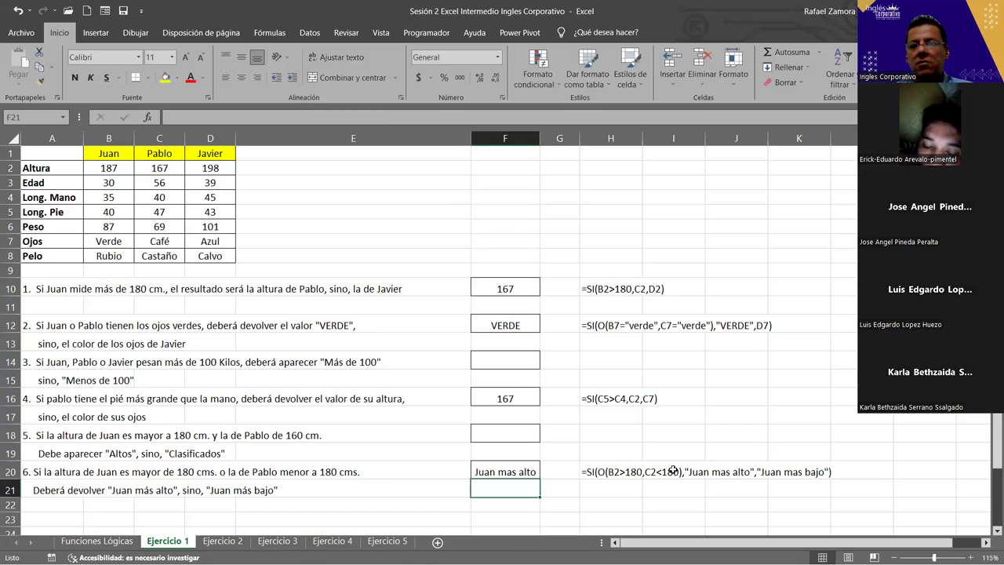
left_click(724, 237)
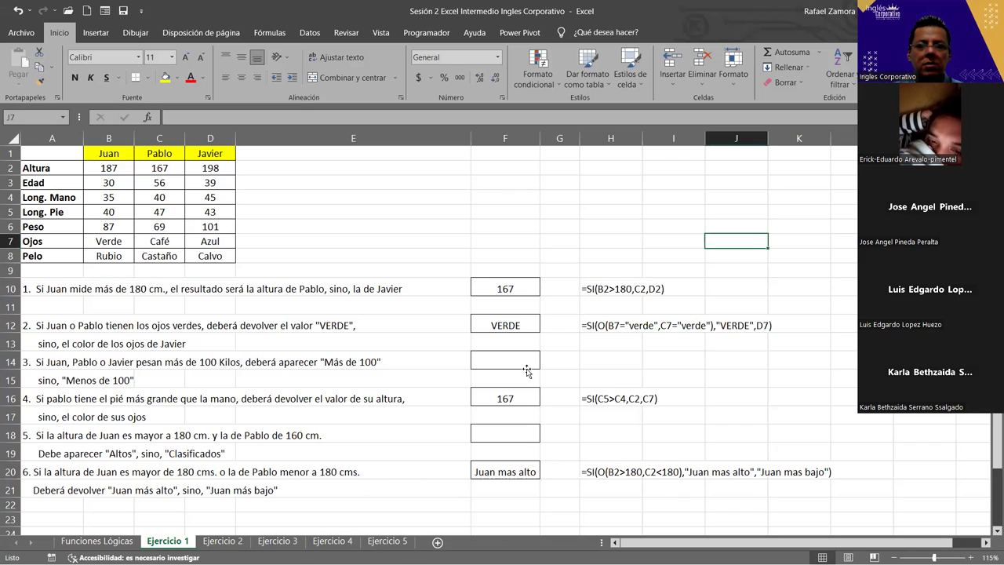
left_click(510, 434)
left_click(525, 364)
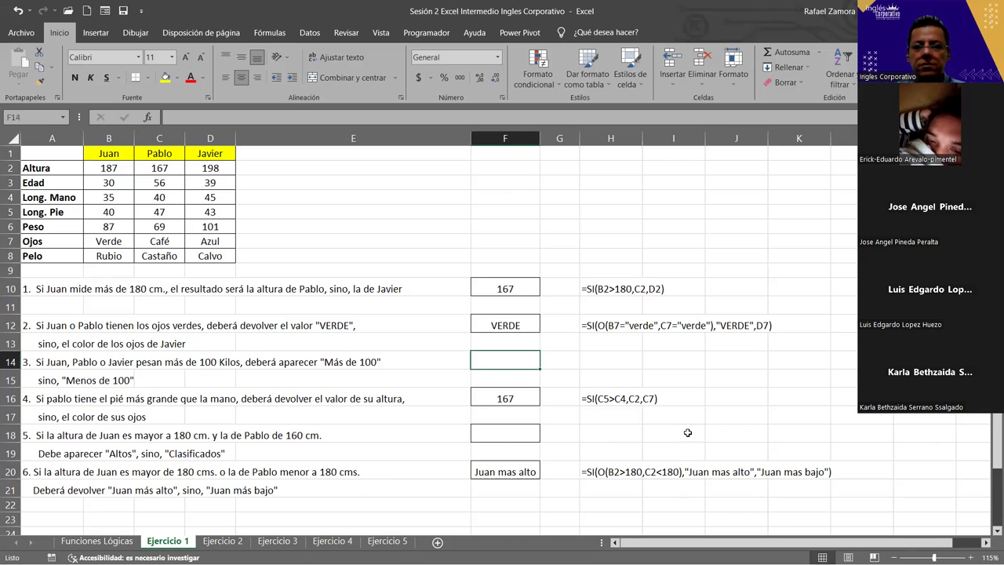
left_click(616, 290)
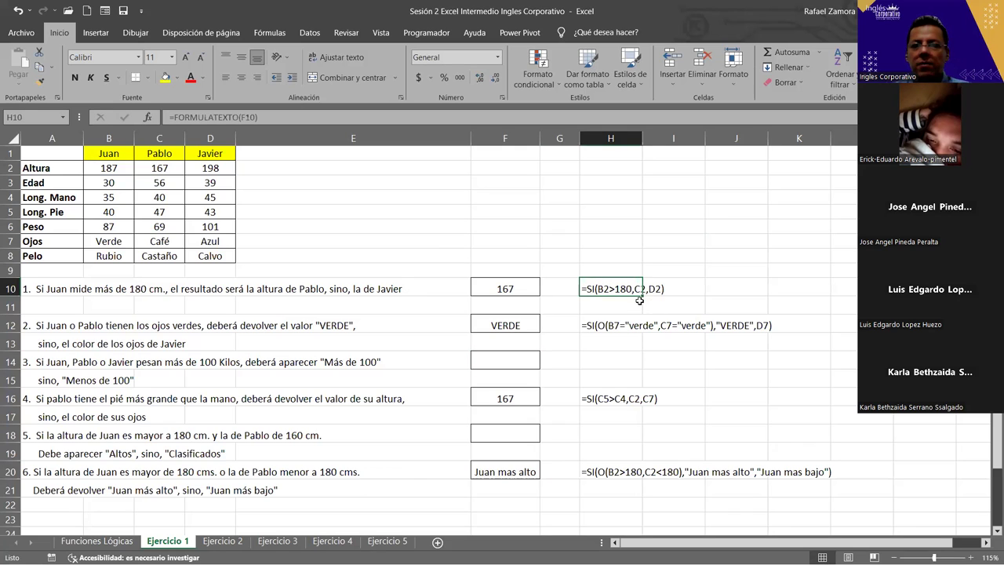
left_click(612, 400, "ctrl")
left_click(598, 426, "ctrl")
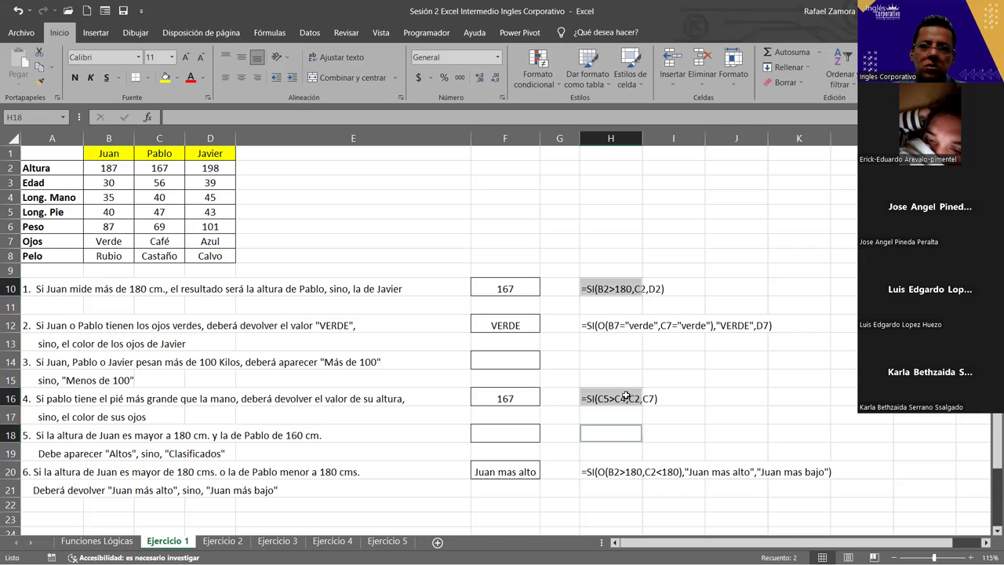
left_click(611, 321)
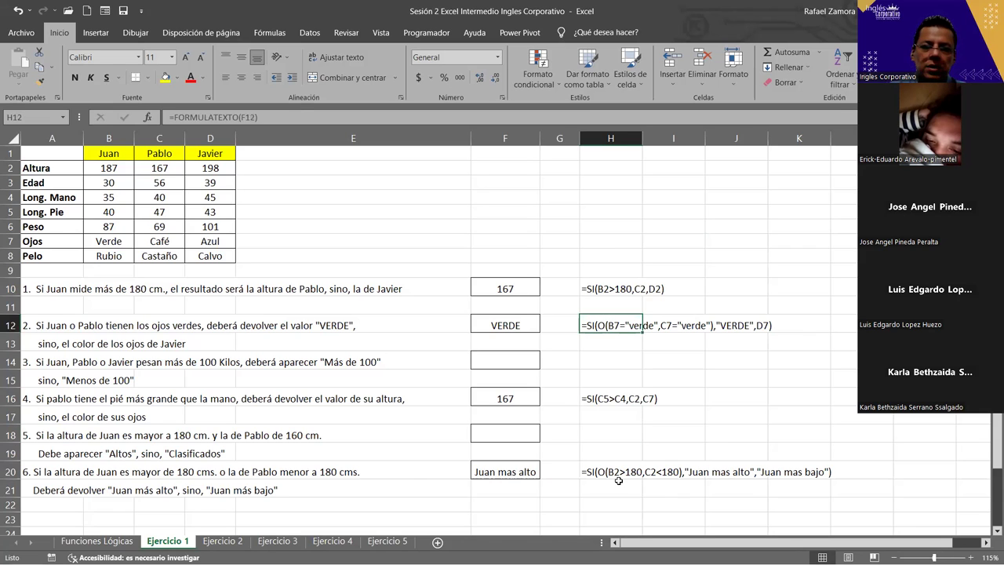
left_click(618, 476, "ctrl")
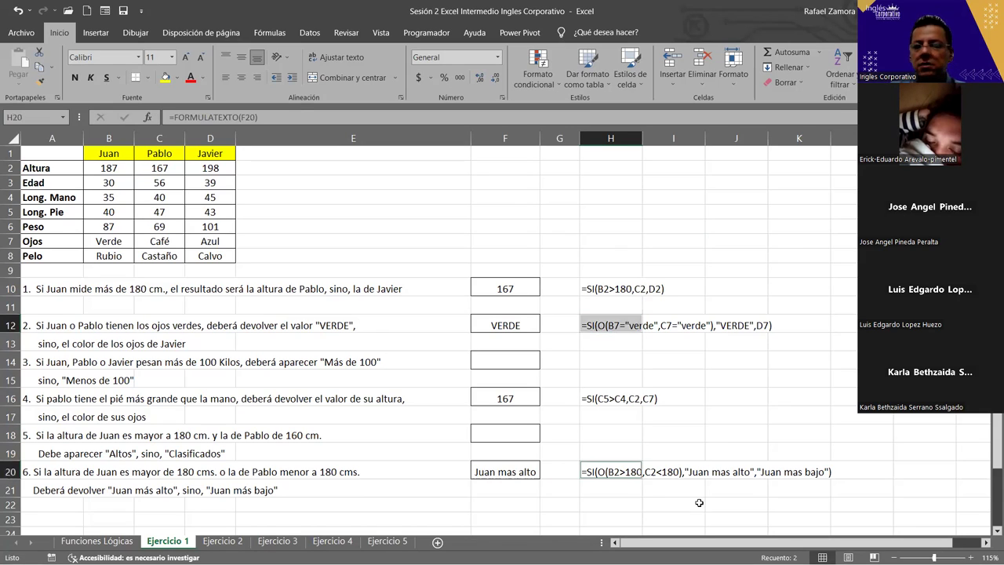
left_click(790, 505, "ctrl")
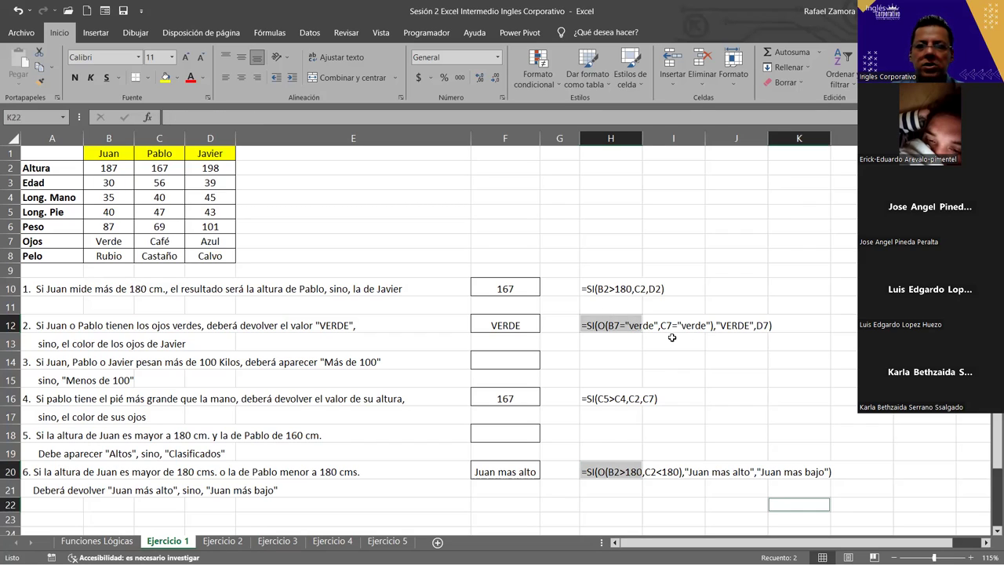
left_click(632, 326)
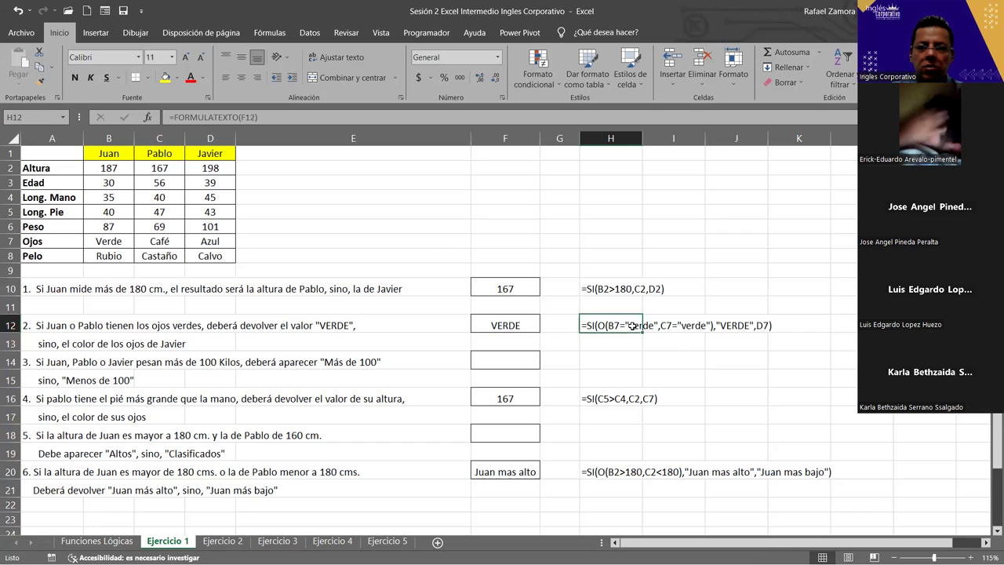
left_click(615, 483)
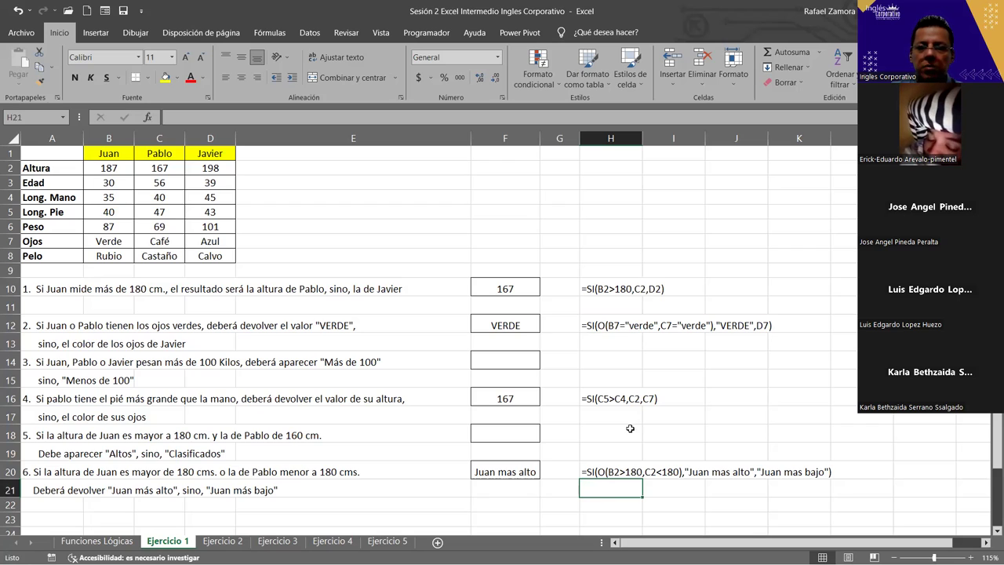
left_click(724, 493)
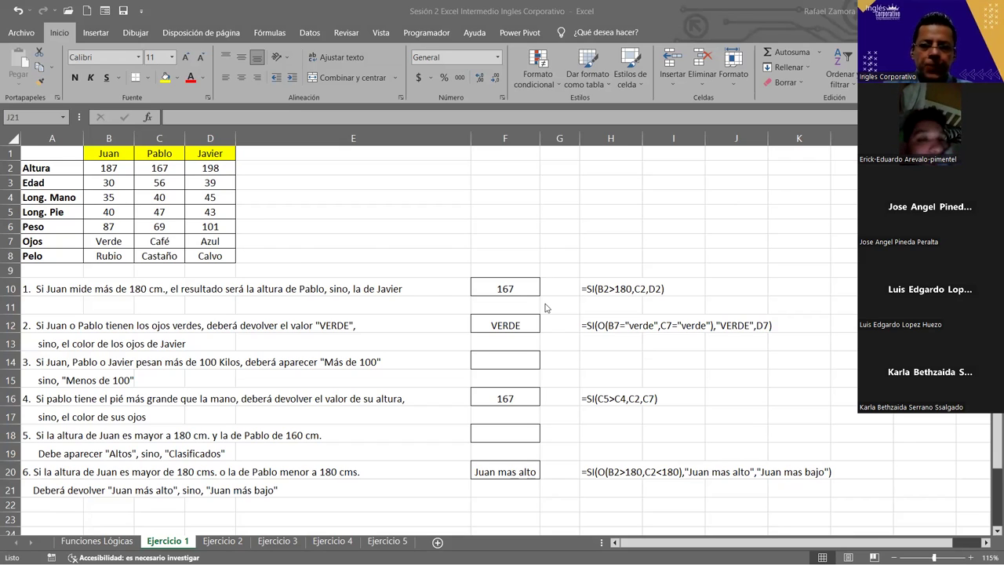
left_click(426, 227)
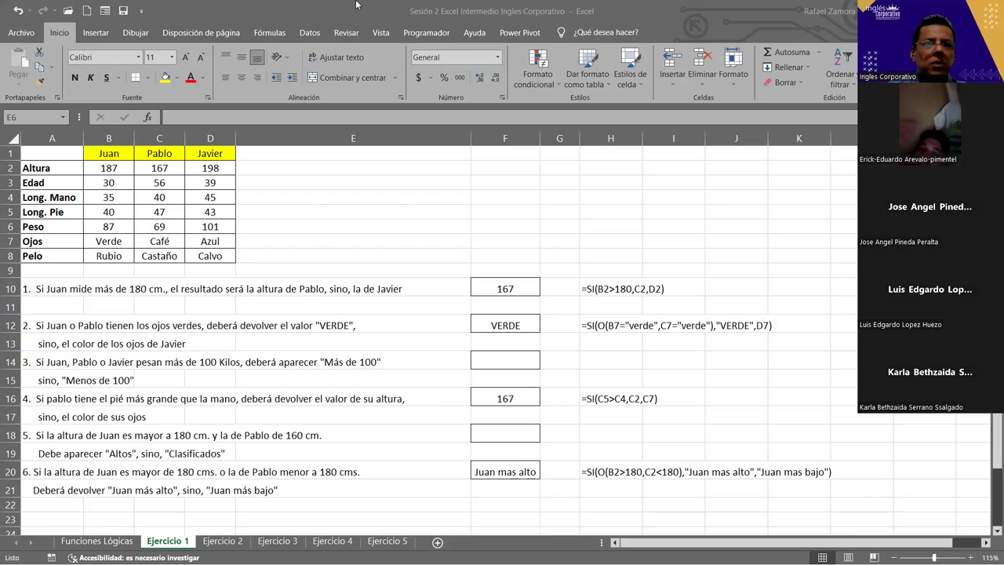
left_click(321, 231)
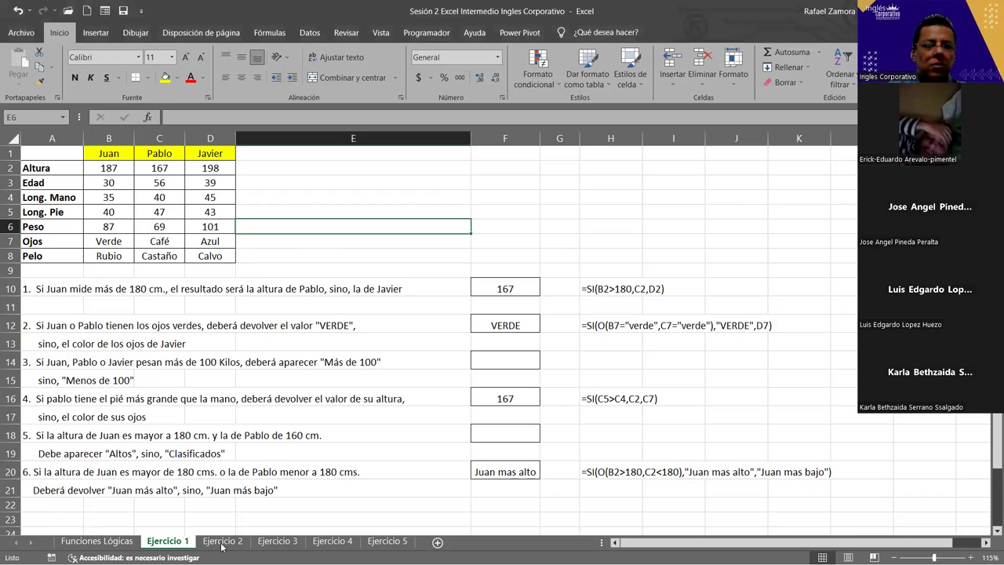
Step: On the Ejercicio 2 sheet, enter =ALEATORIO.ENTRE(0,3) in home Score cell C3
left_click(223, 541)
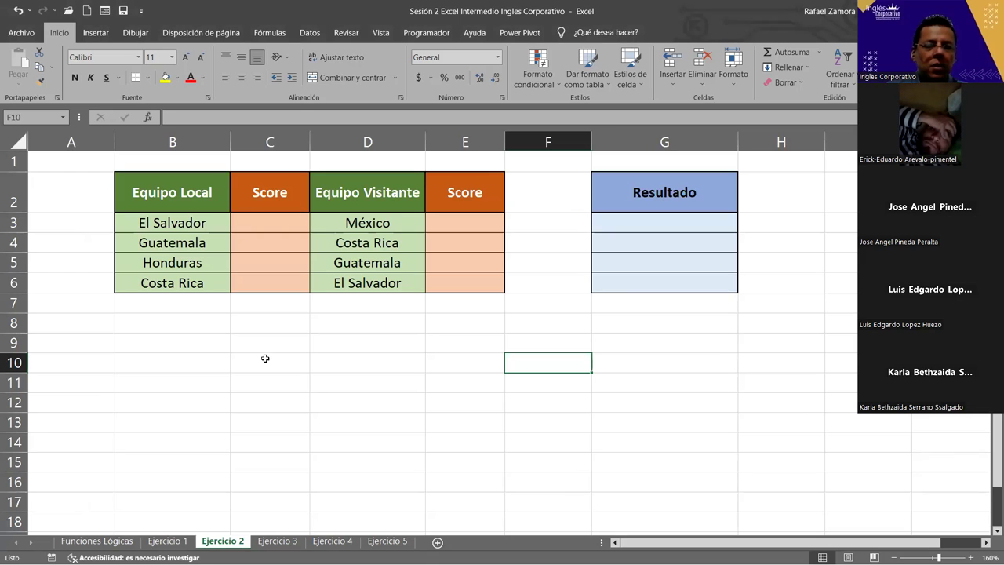
left_click(281, 313)
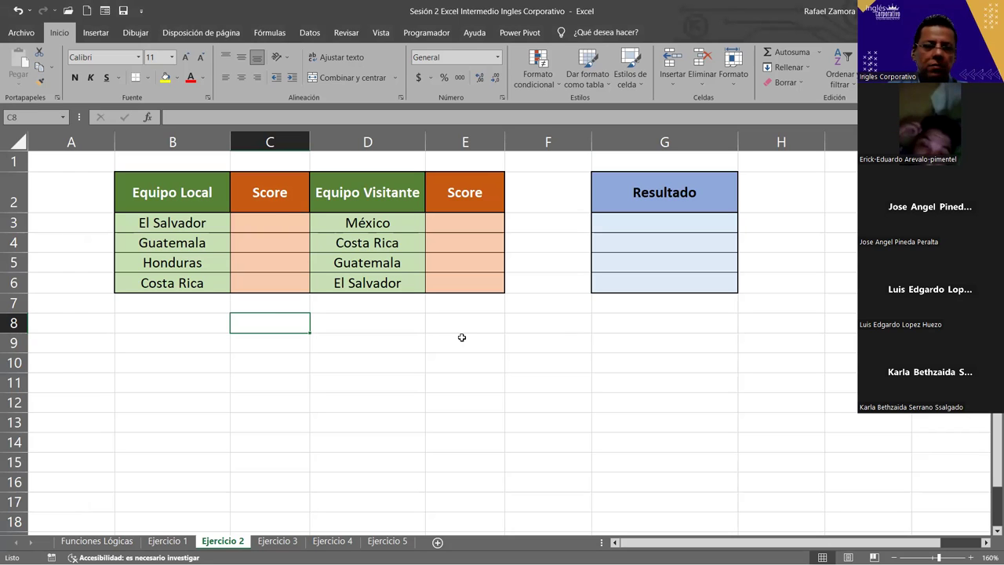
left_click(274, 226)
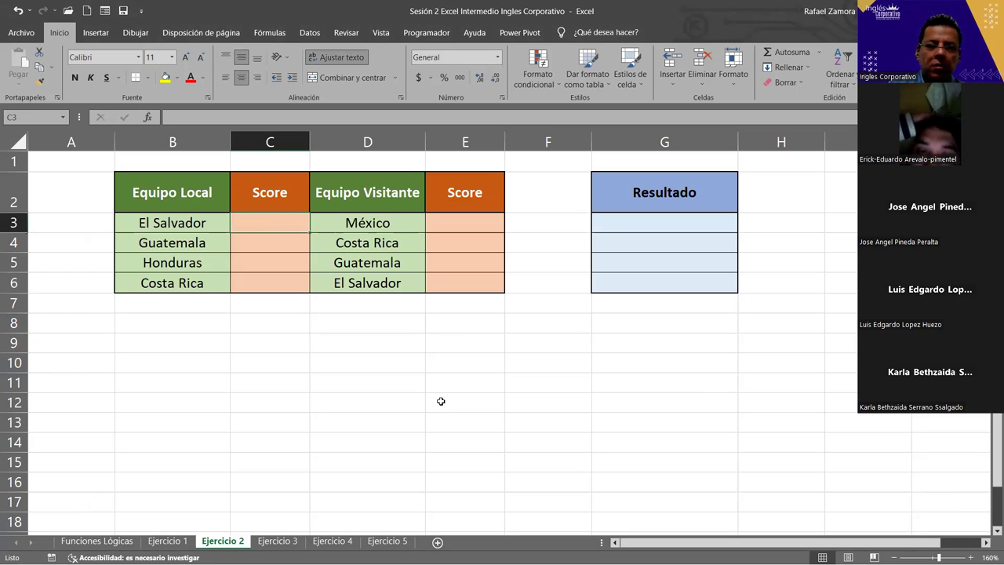
type(")")
key("BackSpace")
type("=")
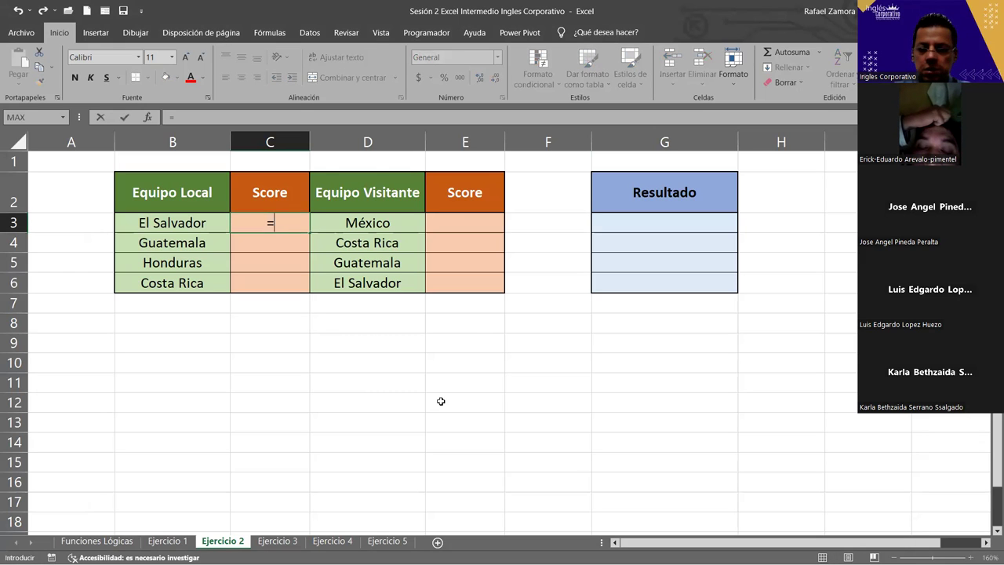
type("ALEATORIO.ENTRE(0,")
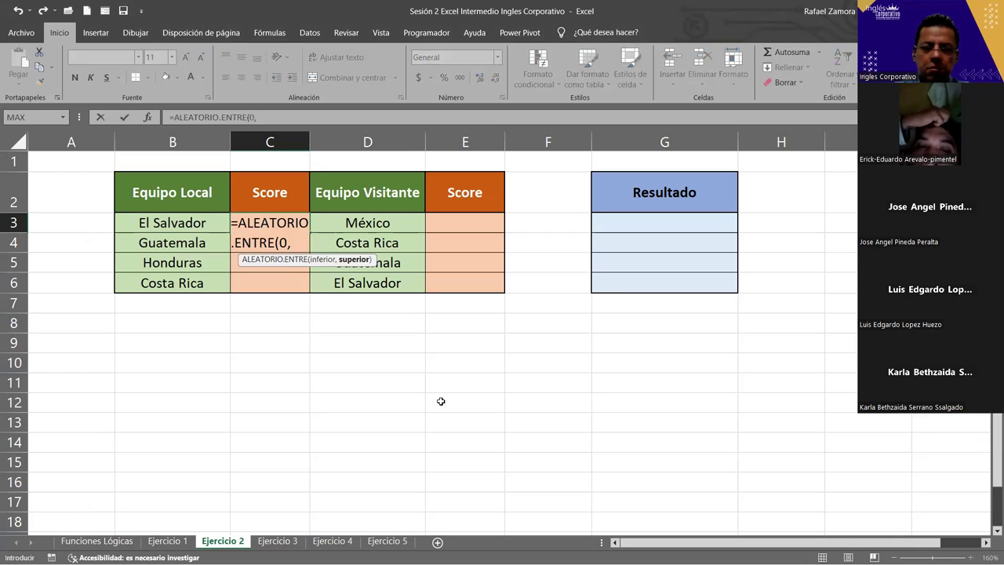
type("3")
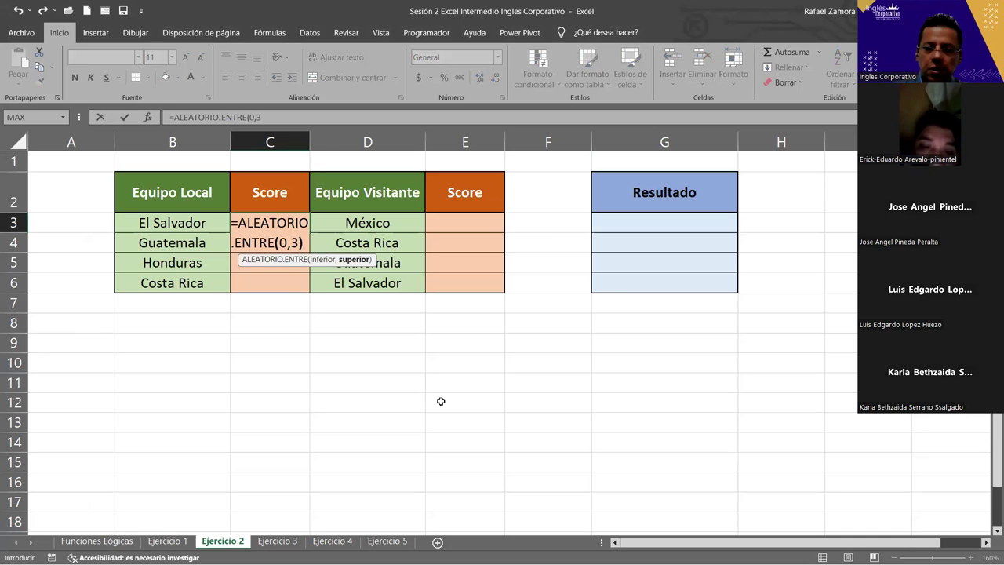
type(")")
key("Return")
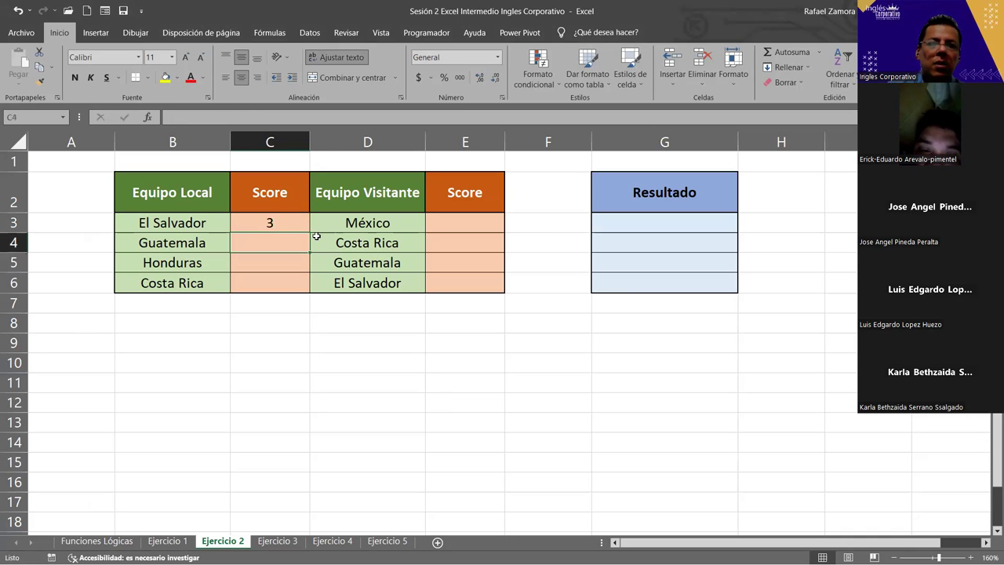
Step: Copy the random score formula down the home Score column and into visitor Score cells E3:E6
left_click(303, 231)
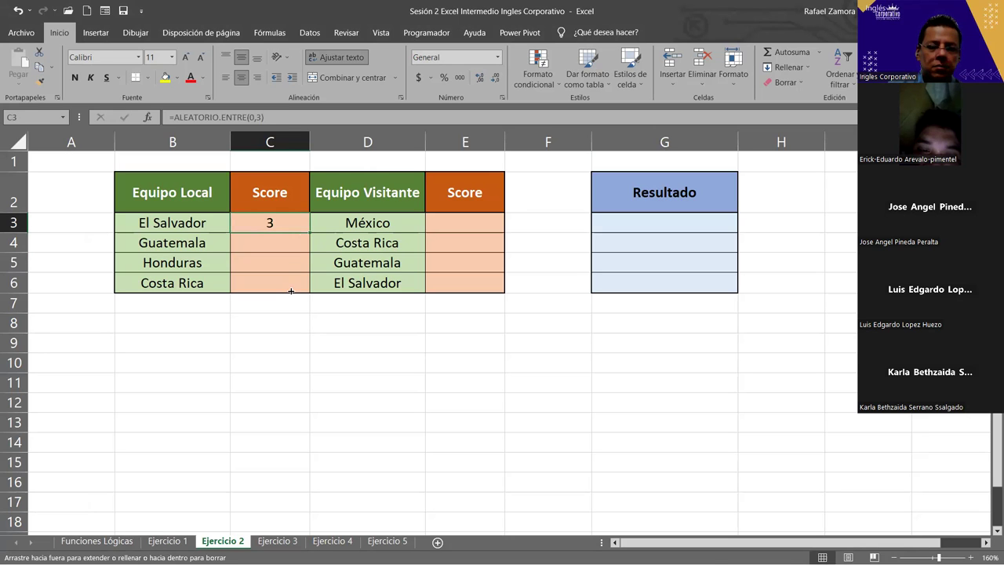
key("ctrl+c")
left_click(484, 228)
key("ctrl+v")
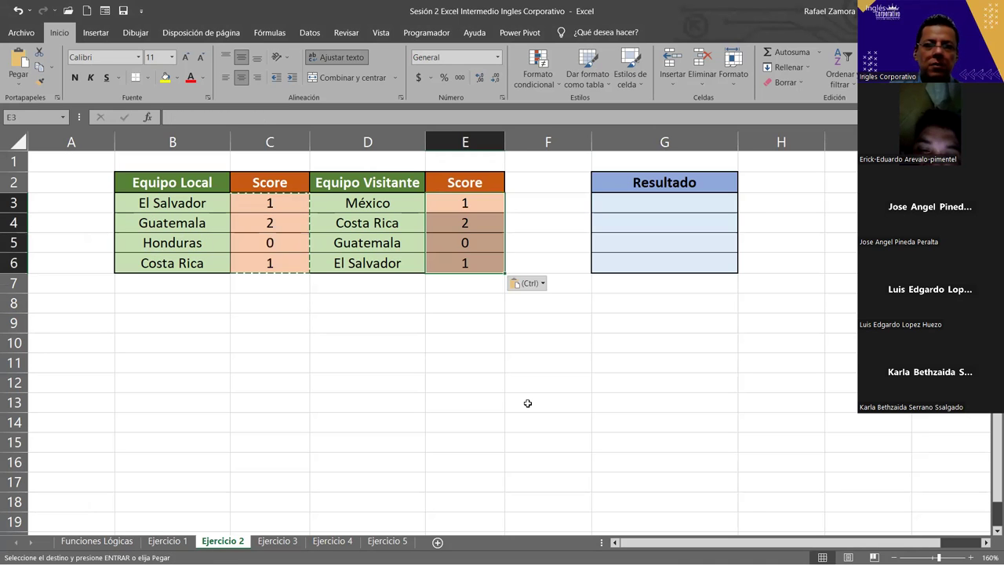
left_click(438, 392)
left_click(368, 328)
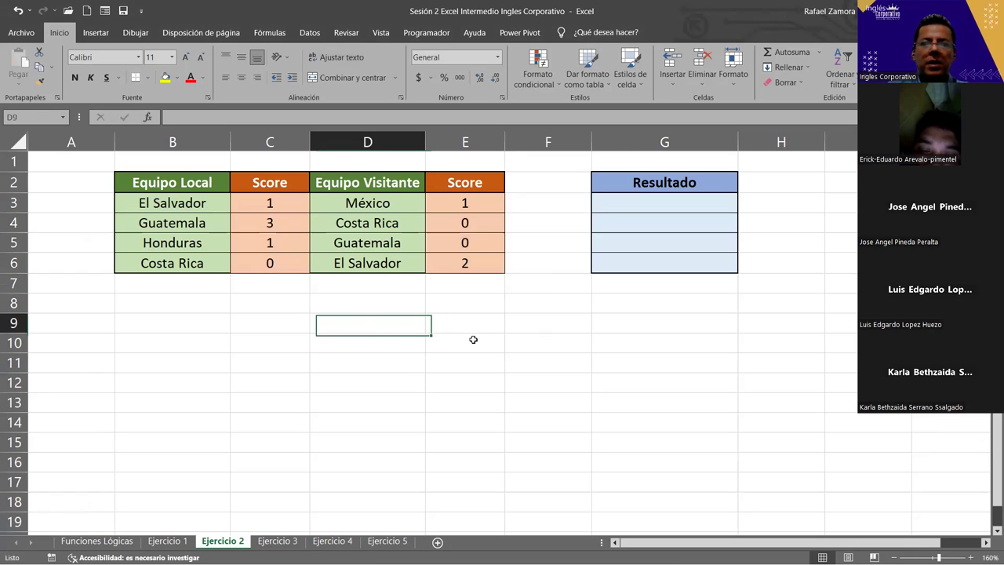
left_click(705, 205)
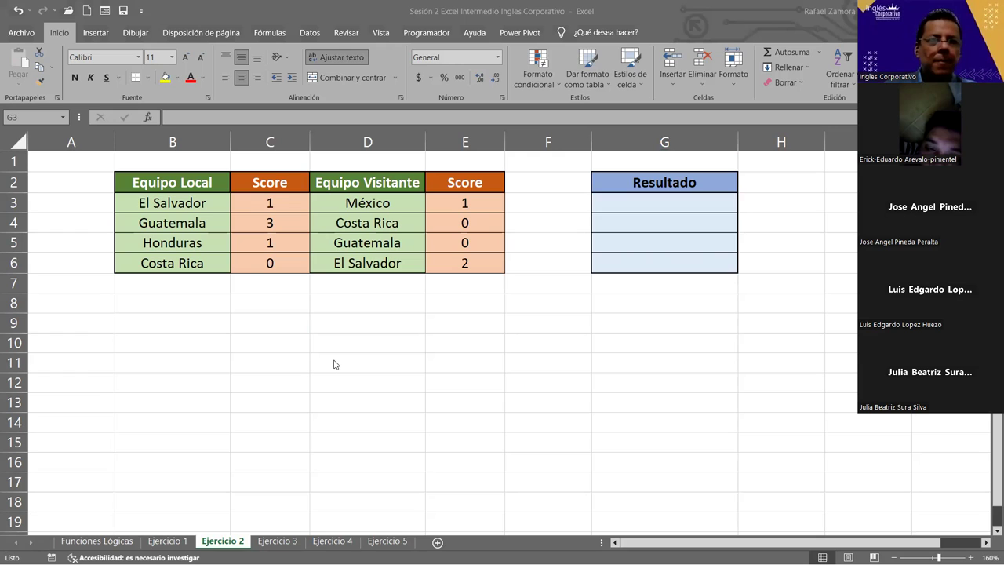
Step: Enter =FORMULATEXTO(C3) in C9 so C3's =ALEATORIO.ENTRE(0,3) formula appears as text
double_click(272, 203)
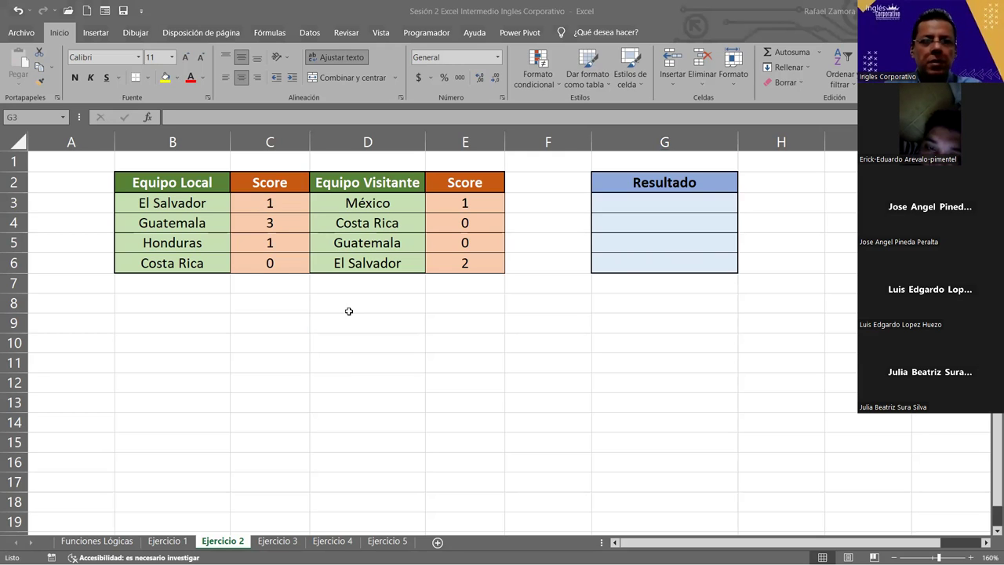
left_click(265, 326)
type(")")
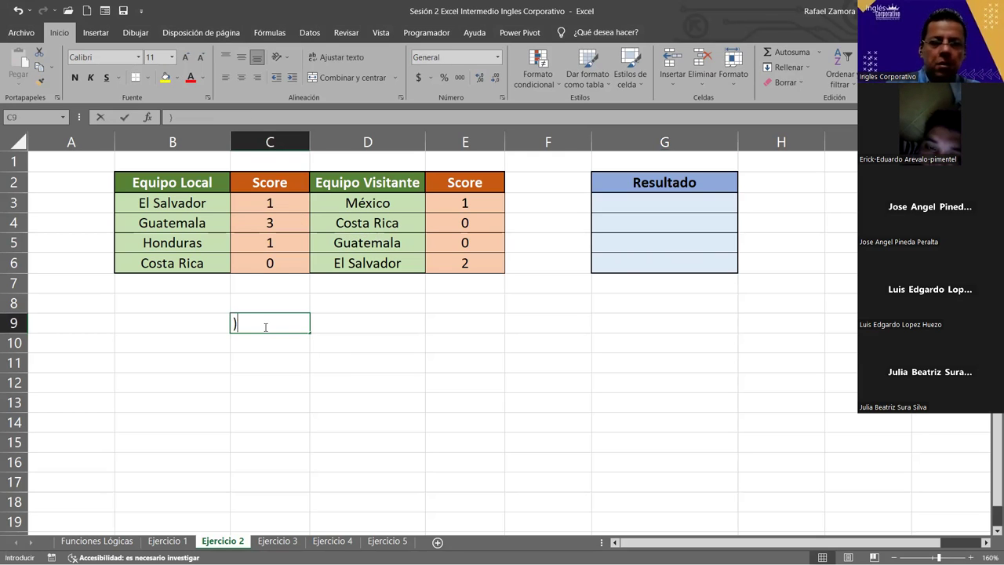
key("BackSpace")
type("=")
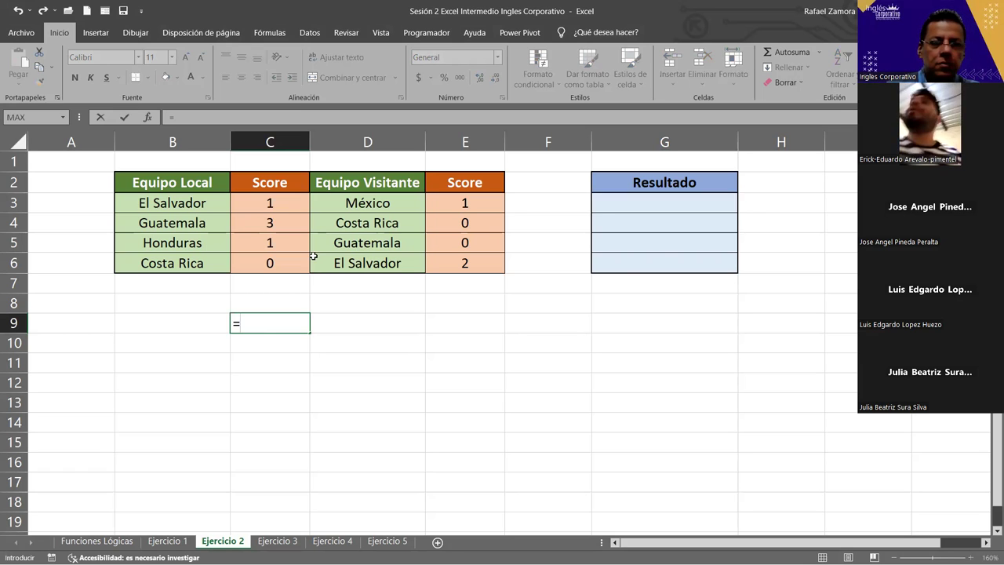
type("FORMULATEXTO(")
left_click(292, 207)
type(")")
key("Return")
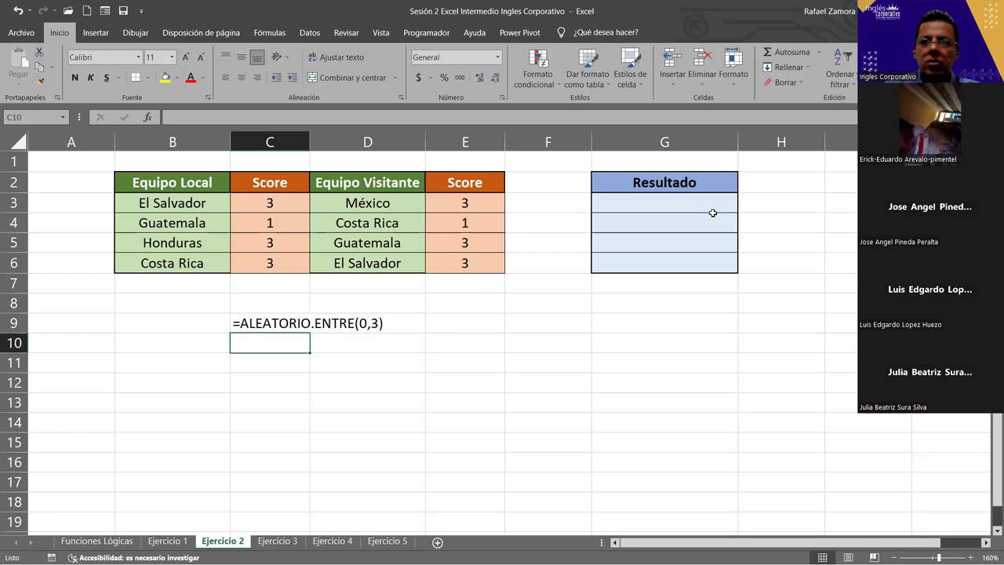
Step: Check the C3 and E3 score formulas, then recalculate the random scores three times with F9
key("Right")
key("Right")
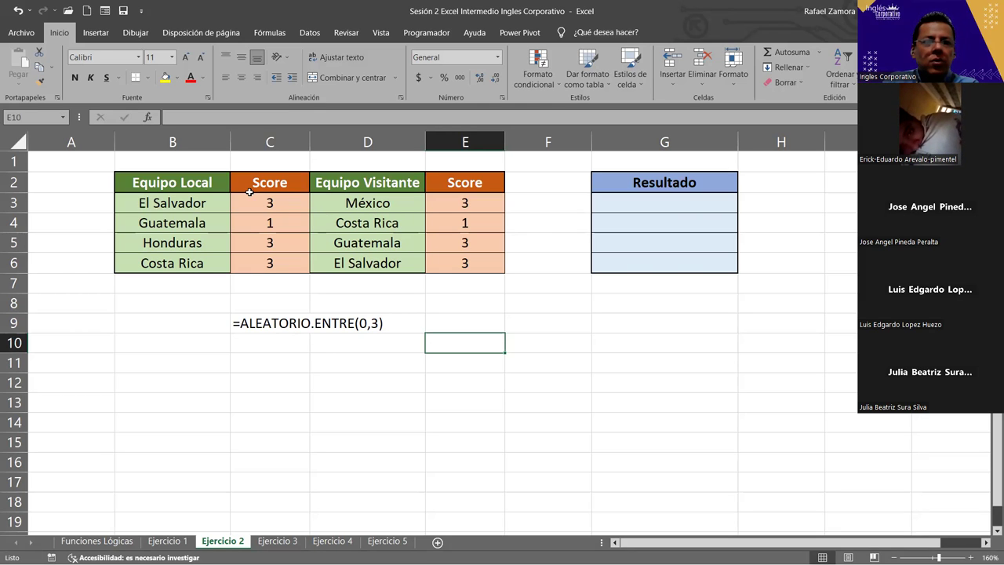
left_click(272, 206)
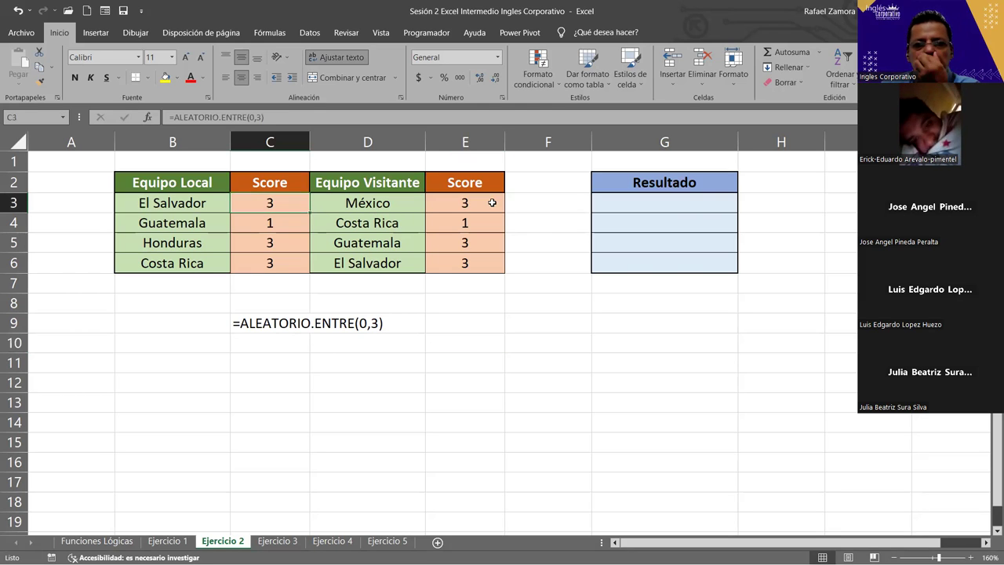
left_click(466, 207)
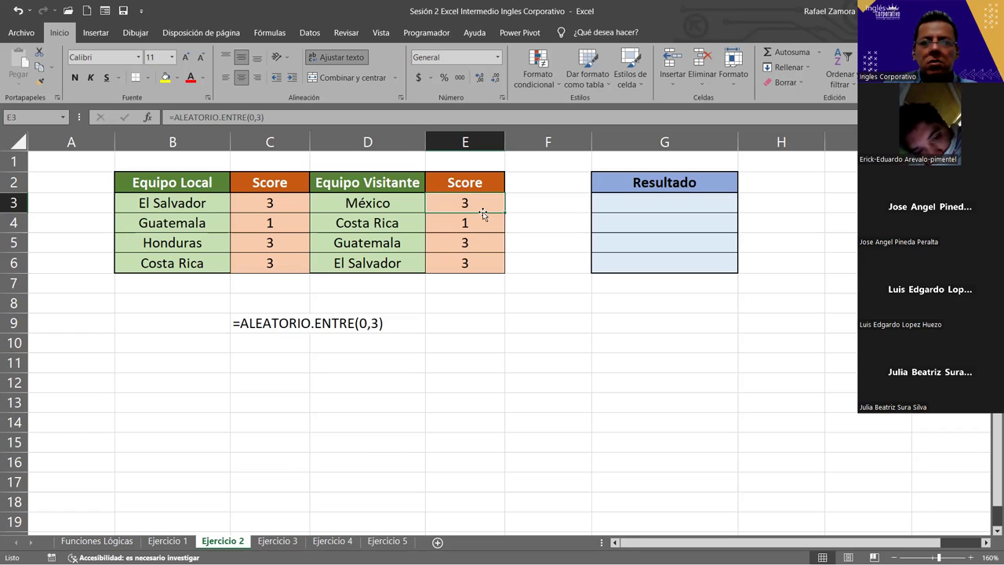
left_click(583, 359)
key("F9")
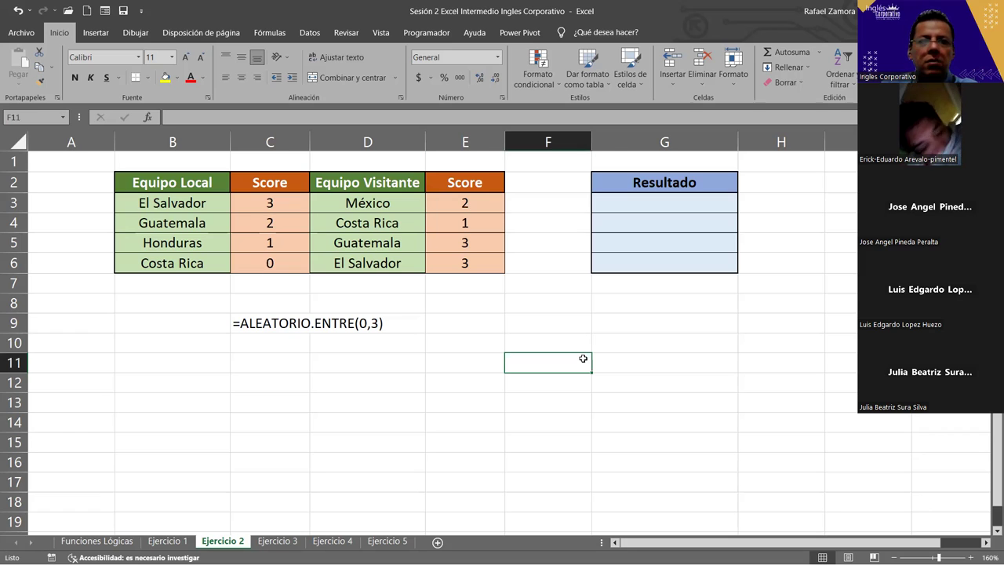
key("F9")
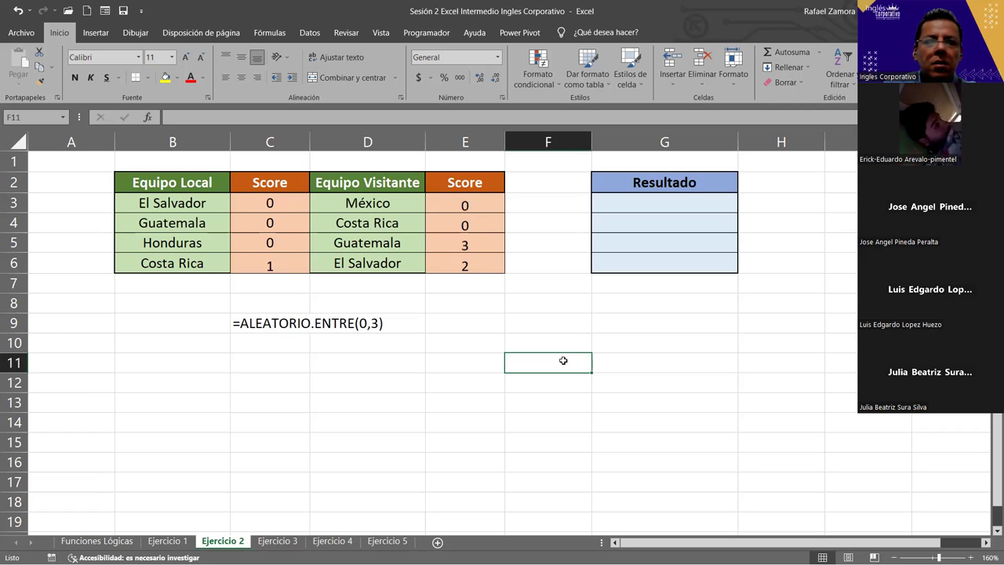
key("F9")
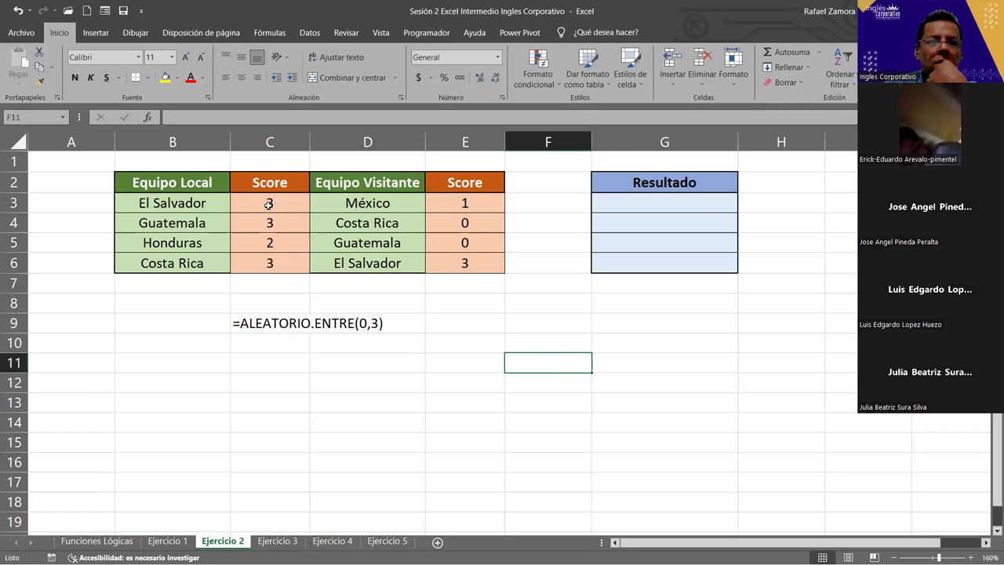
Step: Step through the empty Resultado cells and regenerate the scores again with F9
left_click(270, 200)
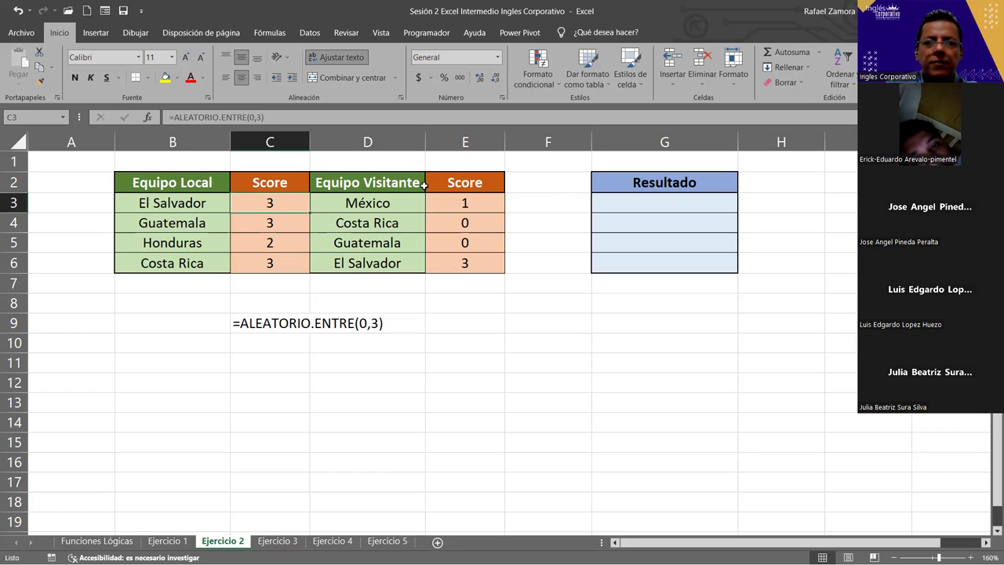
left_click(651, 208)
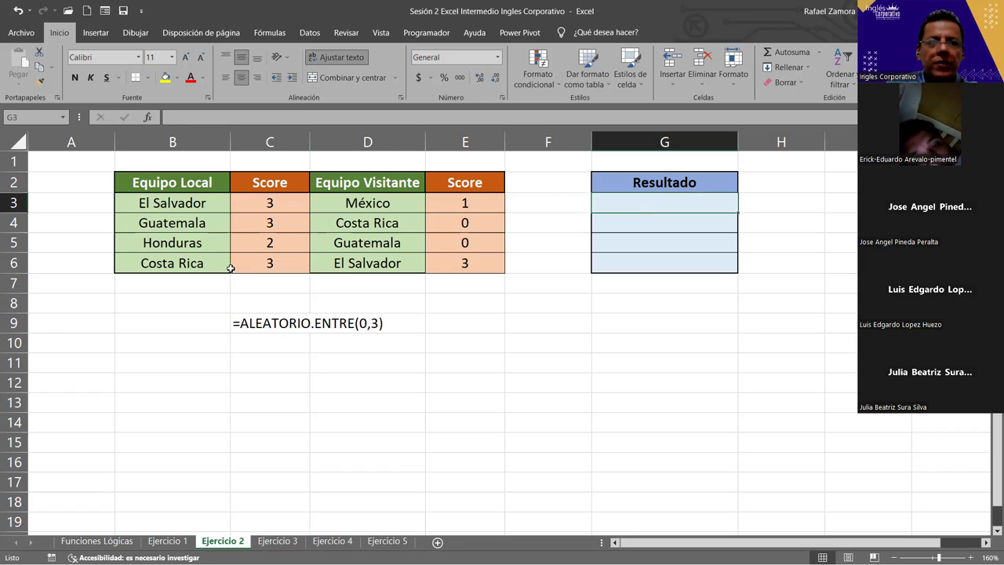
key("Down")
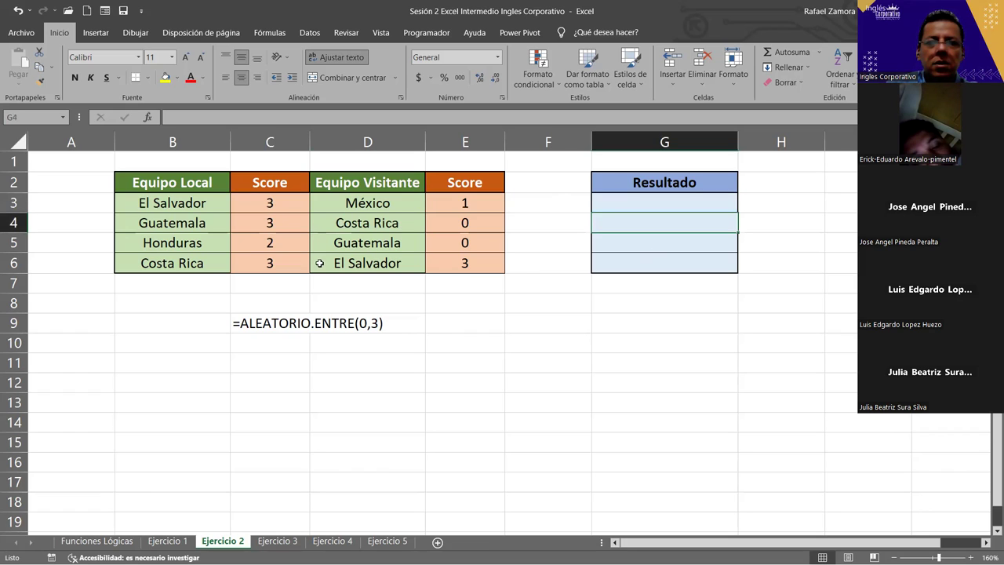
left_click(656, 250)
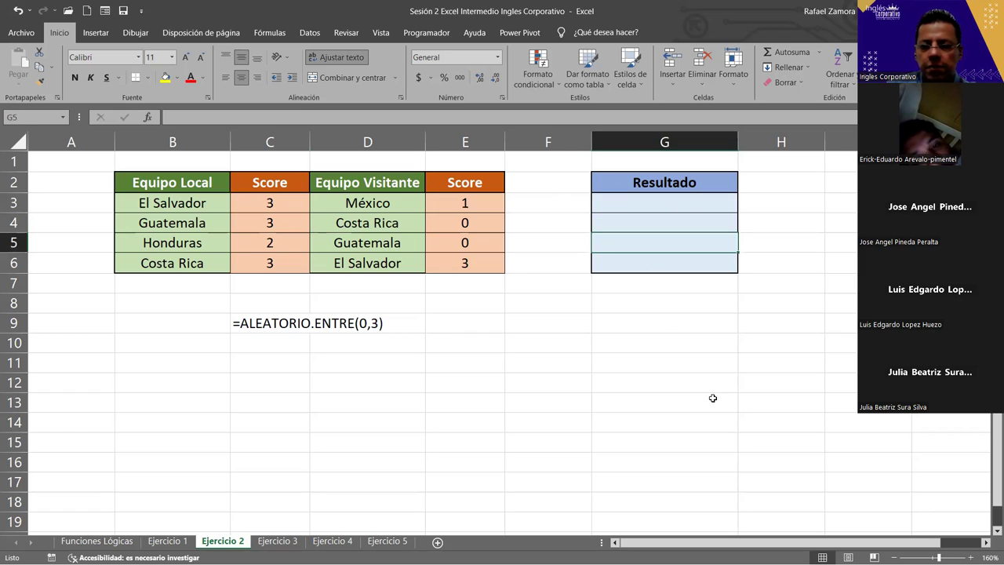
left_click(665, 326)
key("F9")
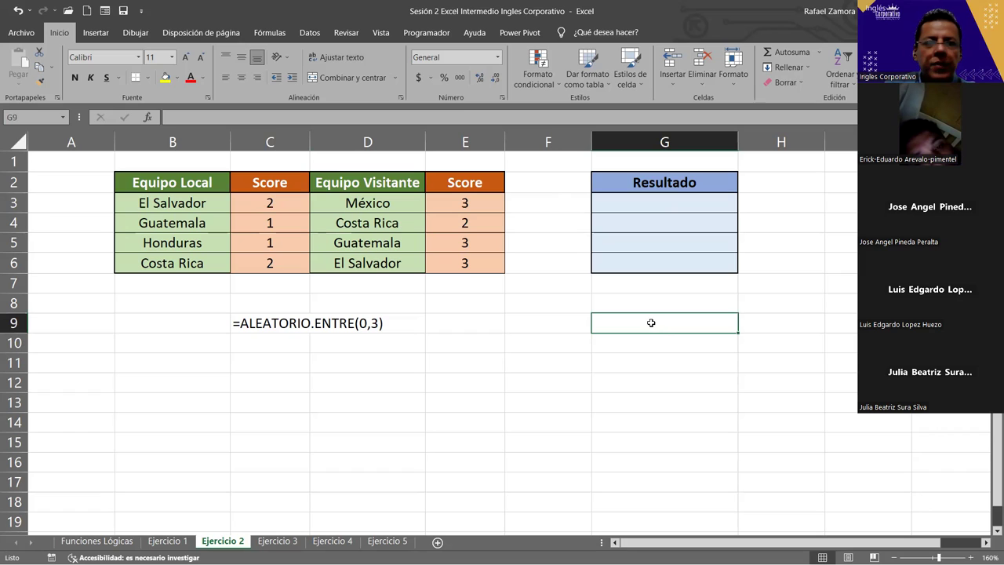
Step: Review the C3 and E3 formulas and highlight the empty Resultado cells G3:G6
left_click(291, 203)
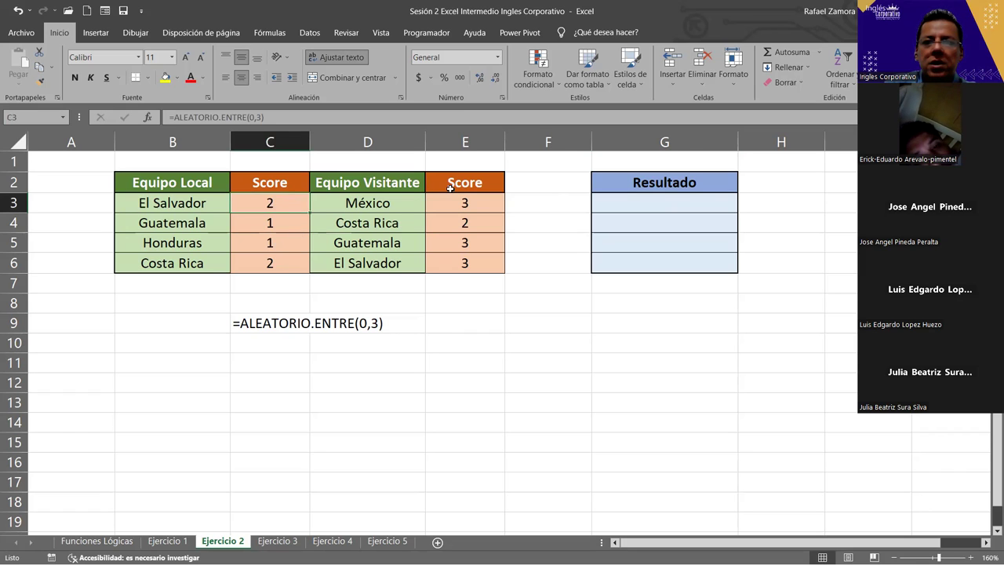
left_click(492, 202)
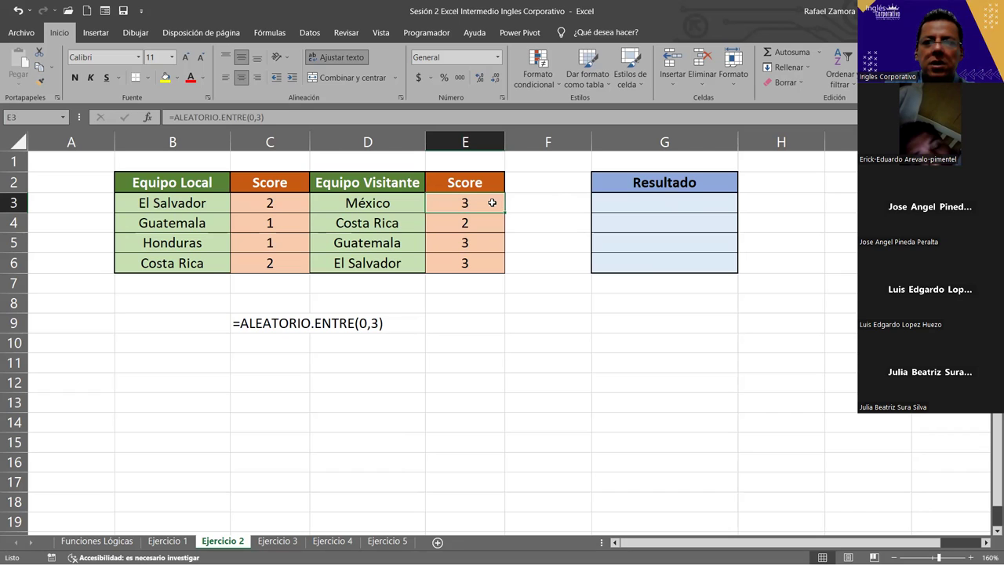
left_click(659, 202)
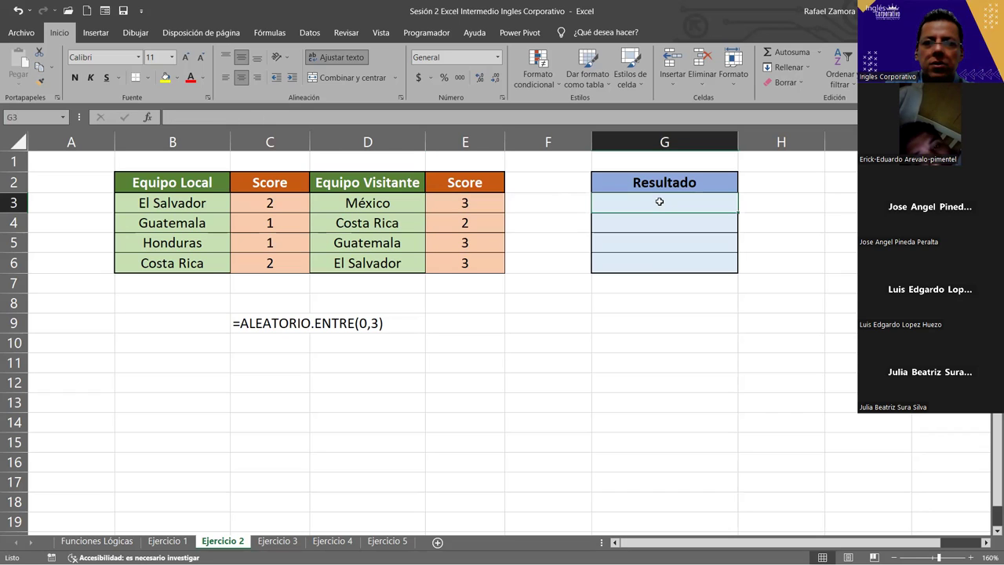
left_click(661, 223)
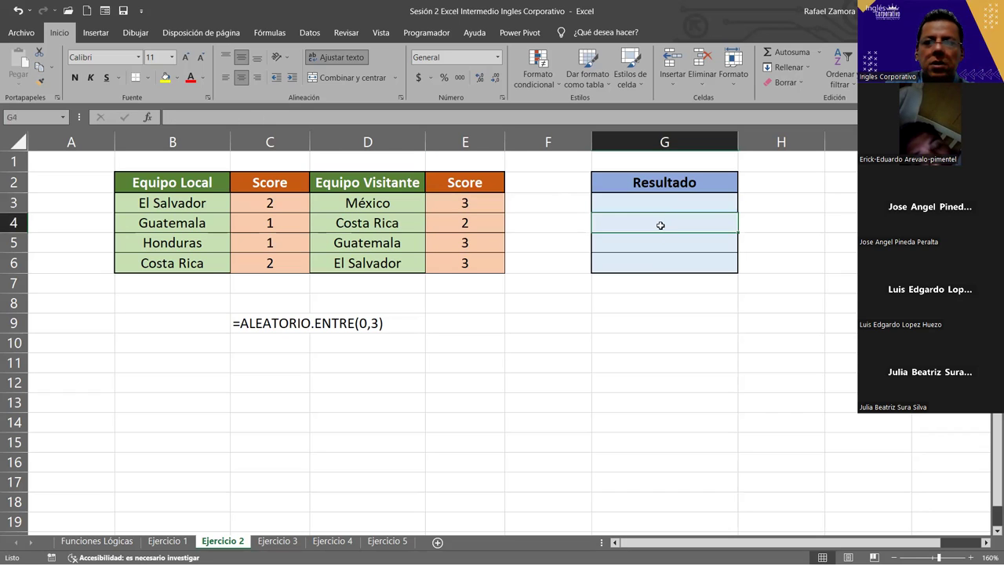
left_click(656, 240)
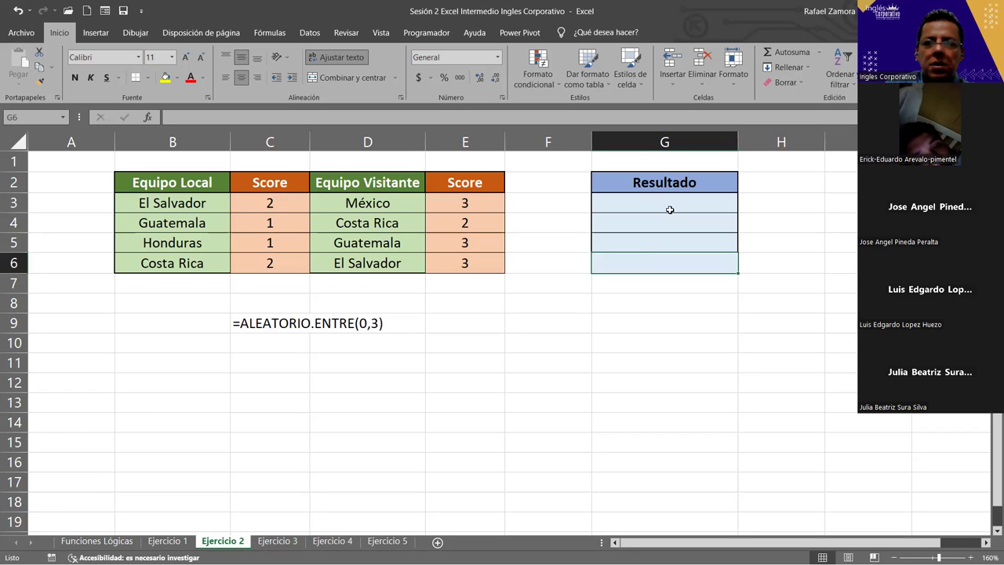
left_click_drag(670, 207, 683, 259)
left_click(648, 350)
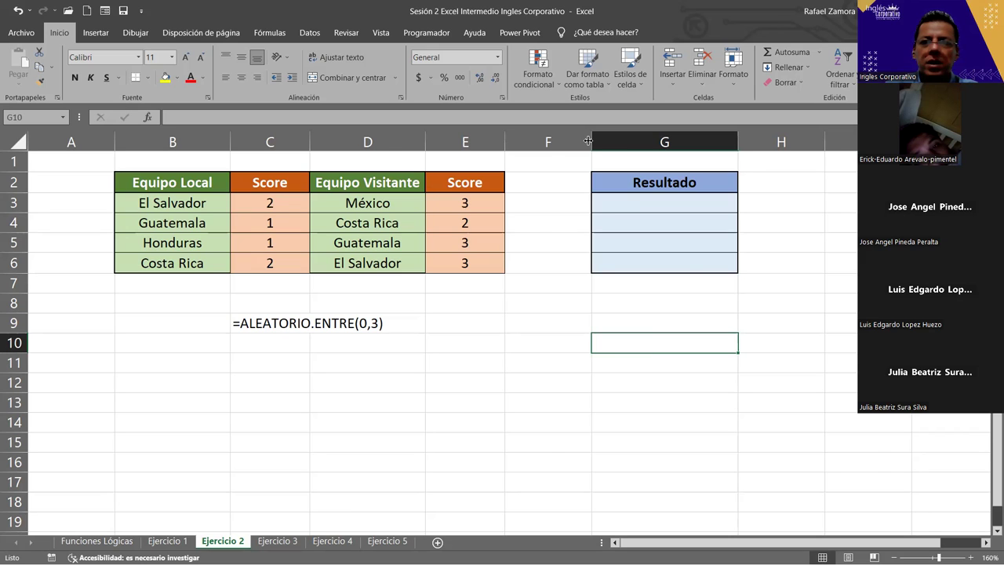
Step: Narrow column F and copy the Resultado block G2:G6 into column I
left_click_drag(588, 140, 551, 142)
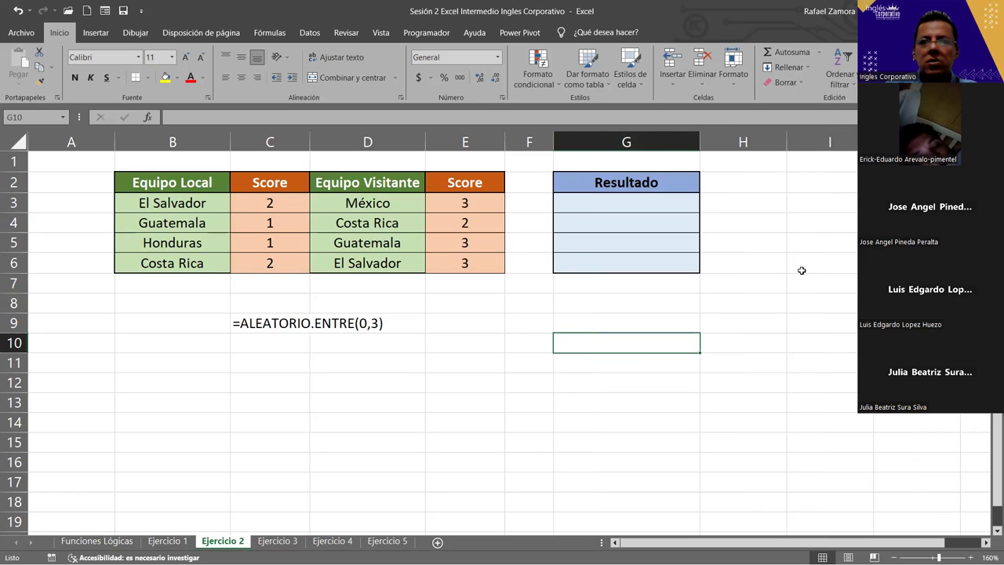
left_click_drag(625, 249, 627, 182)
key("ctrl+c")
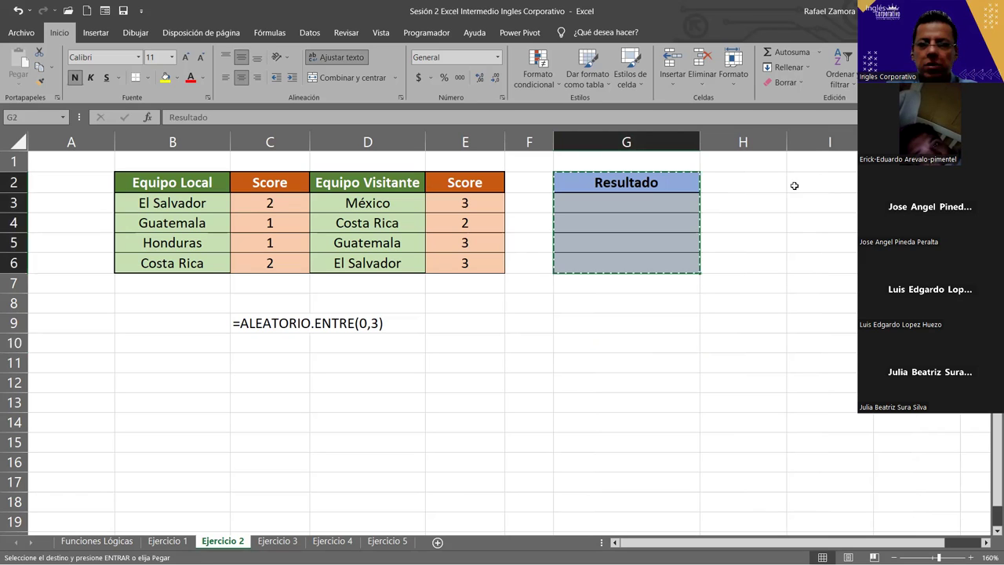
left_click(824, 189)
key("ctrl+v")
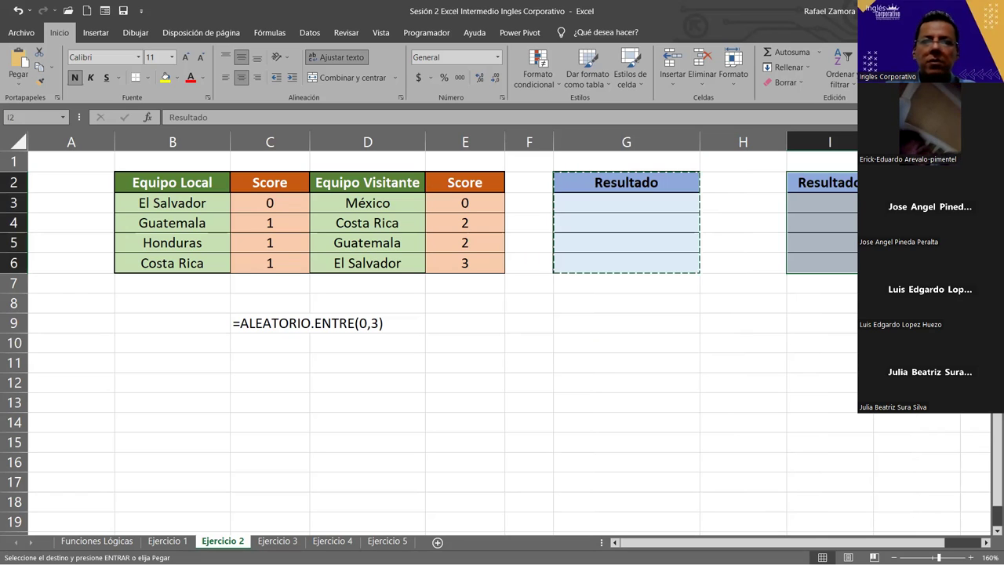
key("alt+Tab")
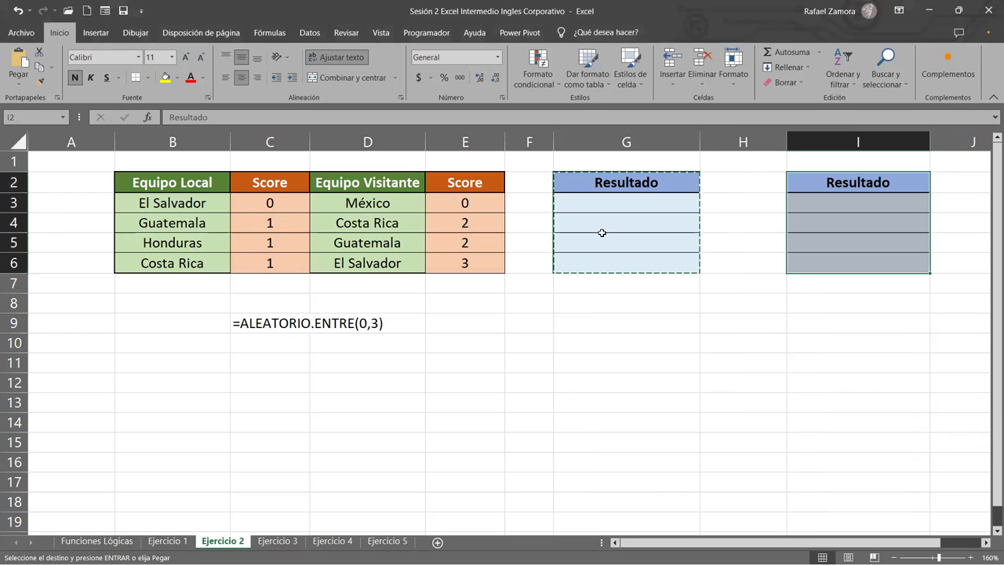
left_click(619, 201)
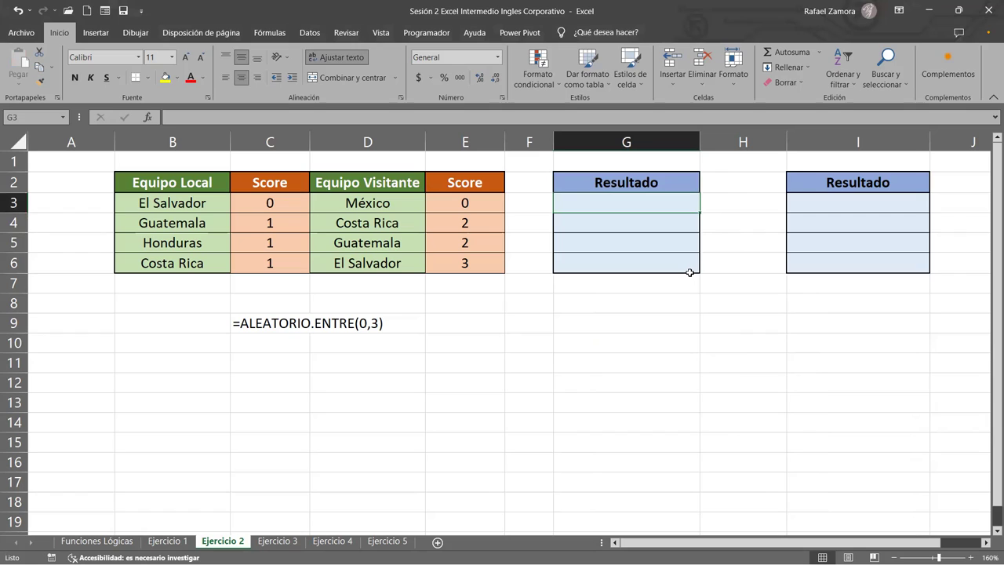
Step: Start G3's formula as =SI(C3>E3,"Ganador", so a home win returns Ganador
type(")")
key("BackSpace")
type("=")
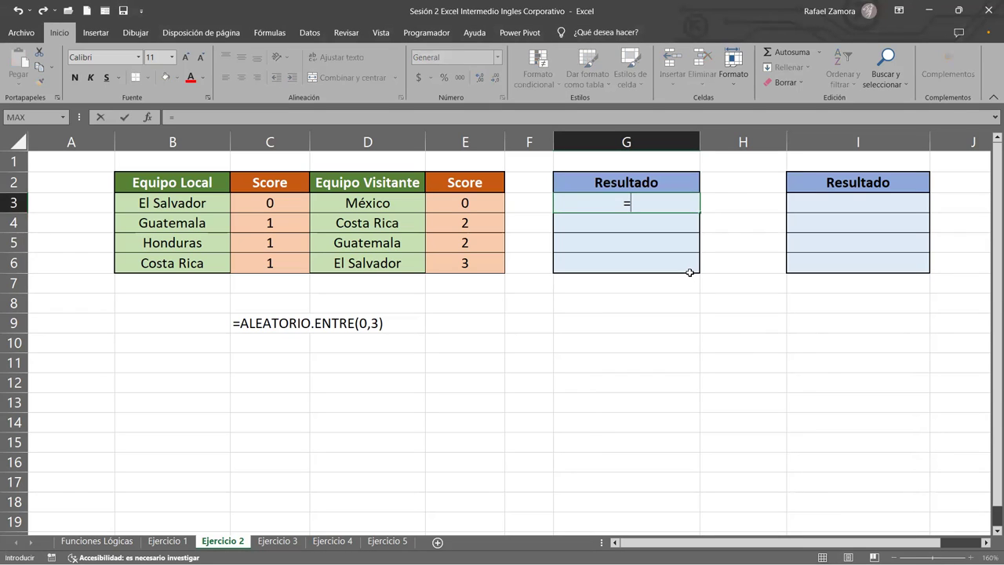
type("si")
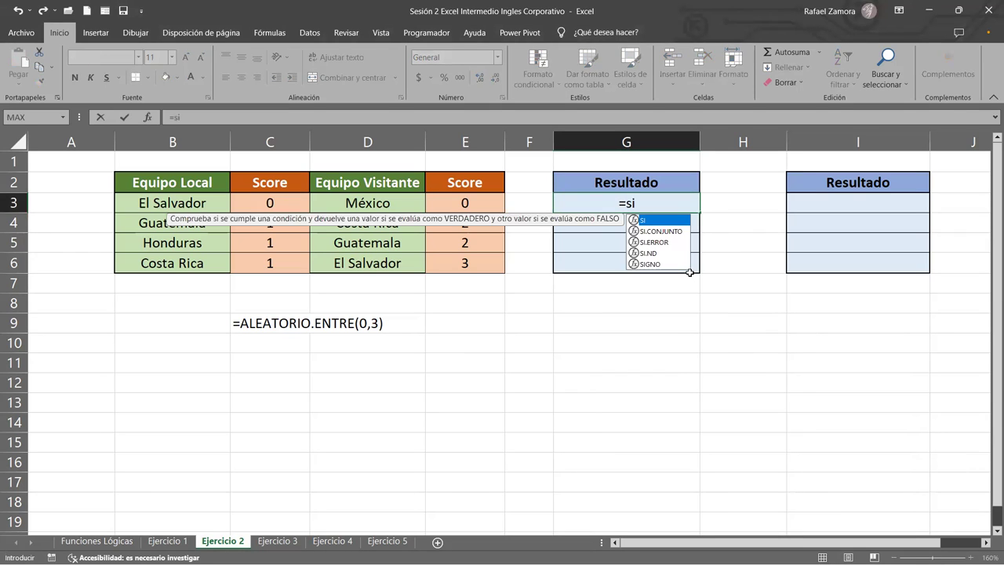
key("Tab")
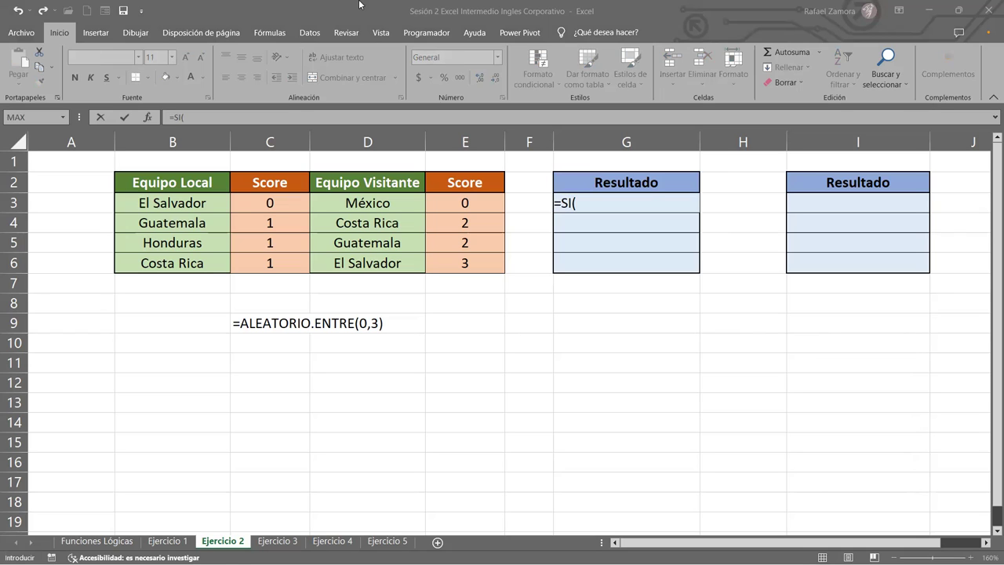
left_click(607, 200)
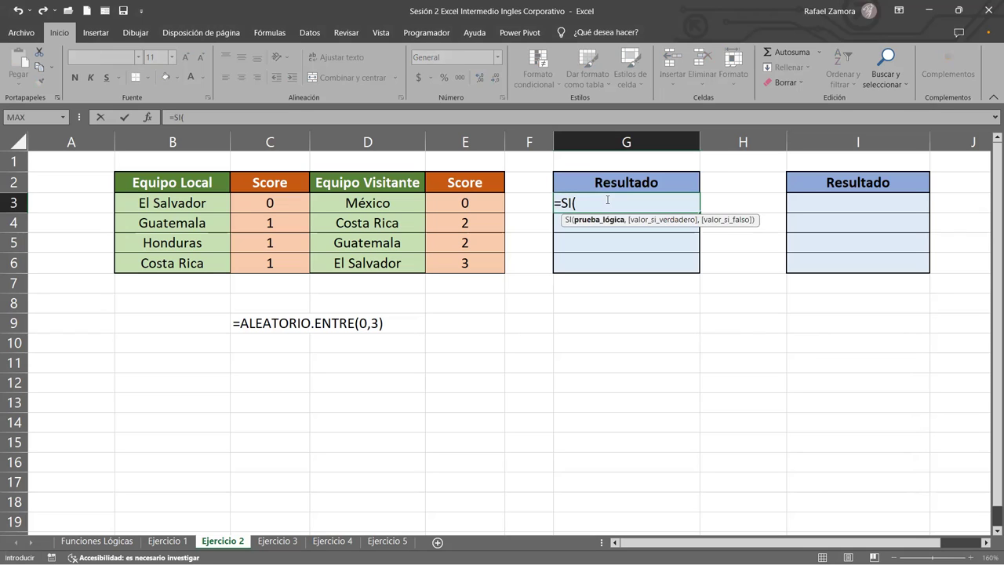
left_click(285, 213)
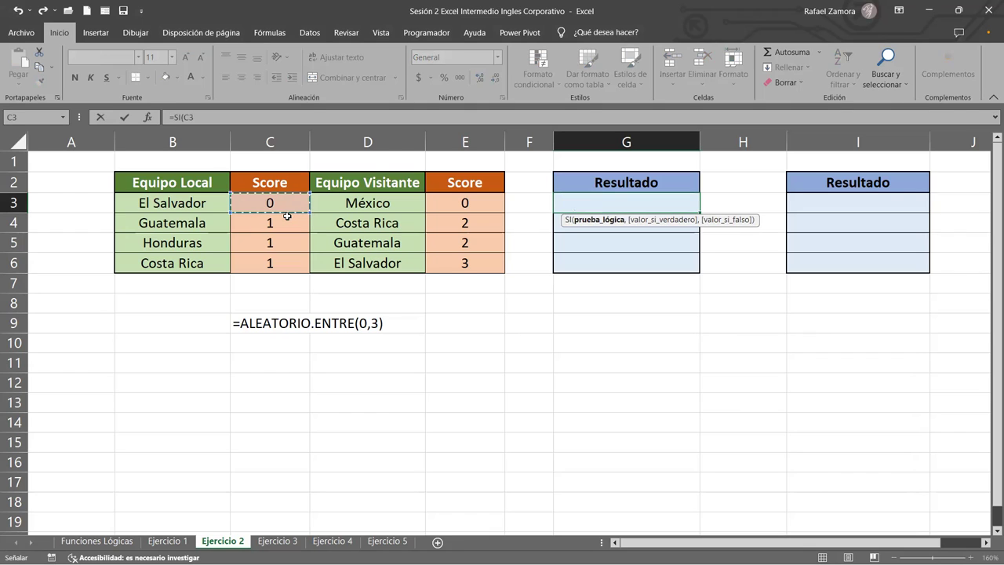
type(">")
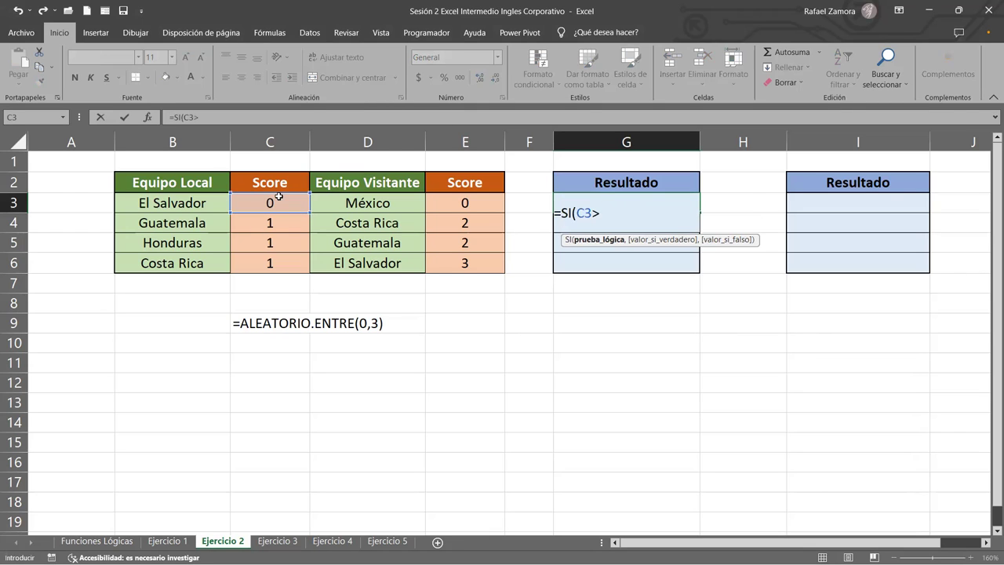
left_click(495, 199)
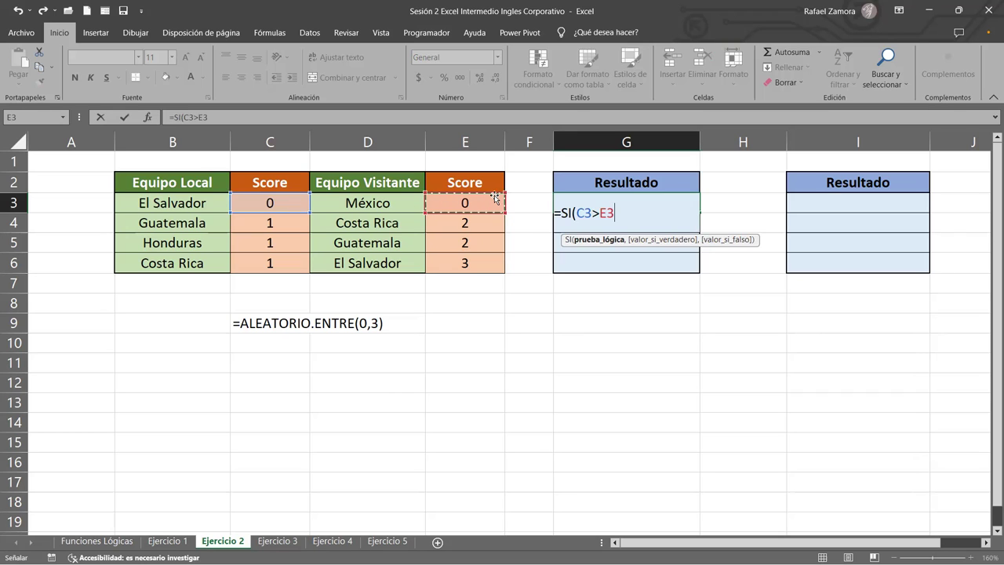
type(",")
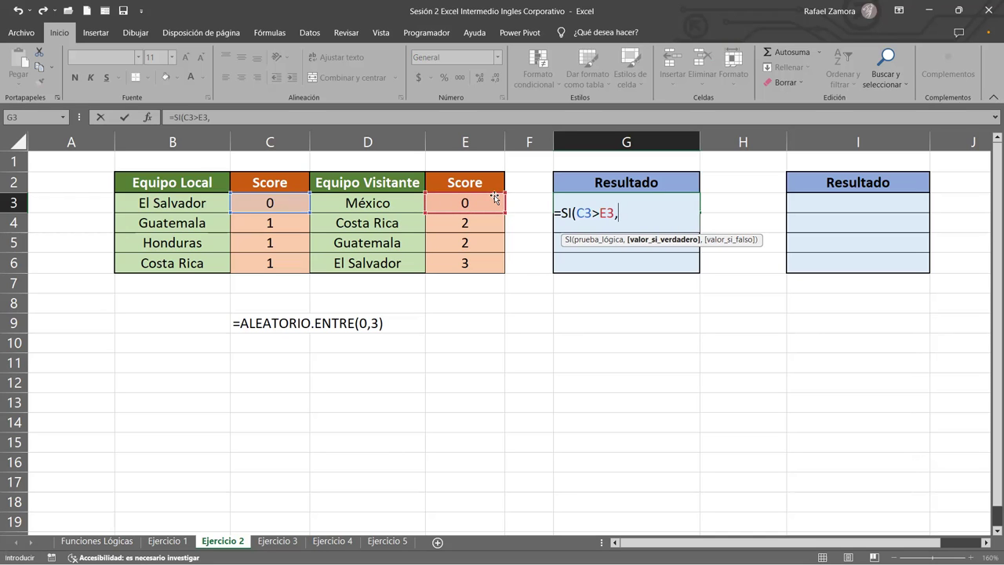
type("\"Gana")
type("dor")
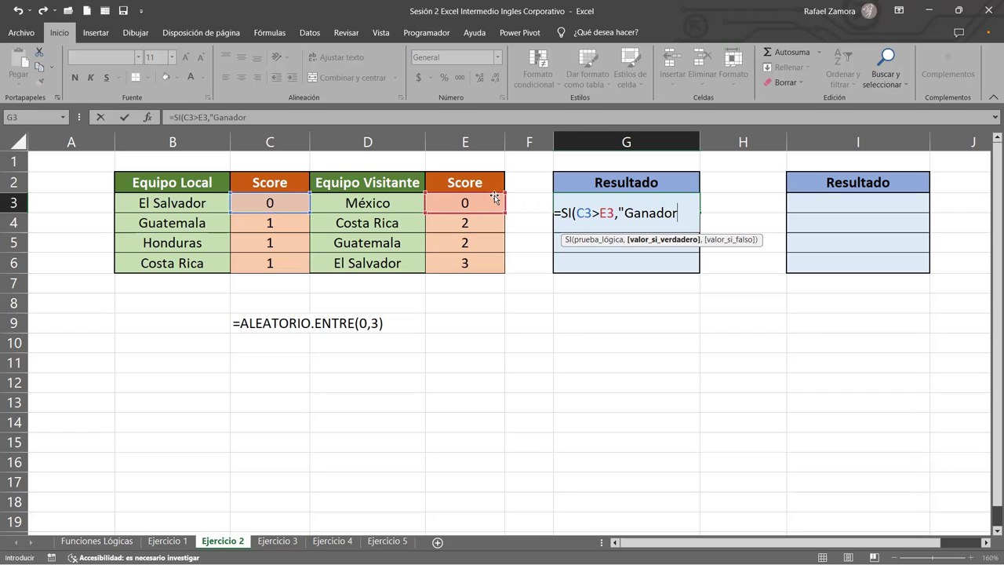
type("\"")
type(",")
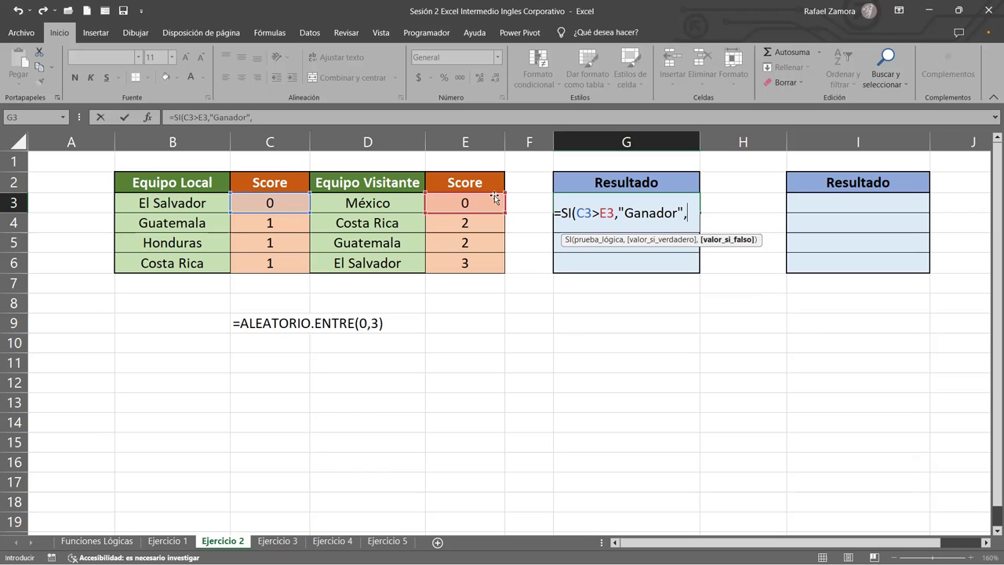
Step: Nest SI(C3<E3,"Perdedor","Empate") inside G3's formula for losses and draws
type("si")
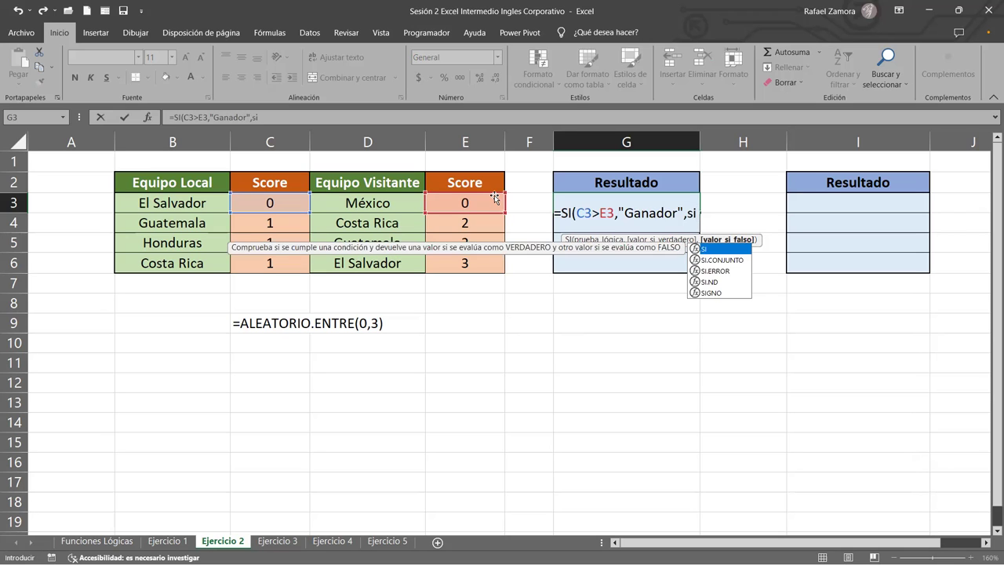
key("Tab")
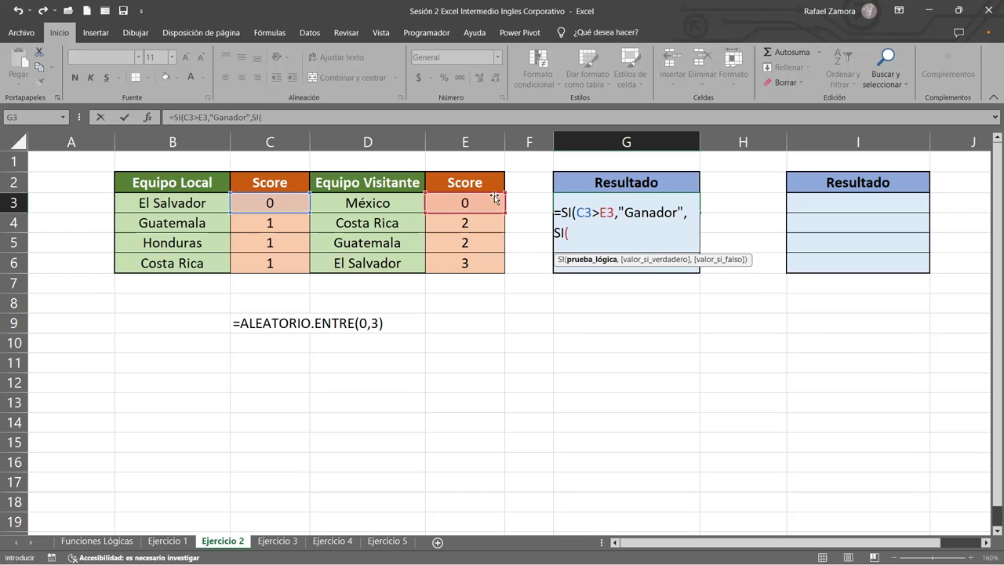
left_click(270, 202)
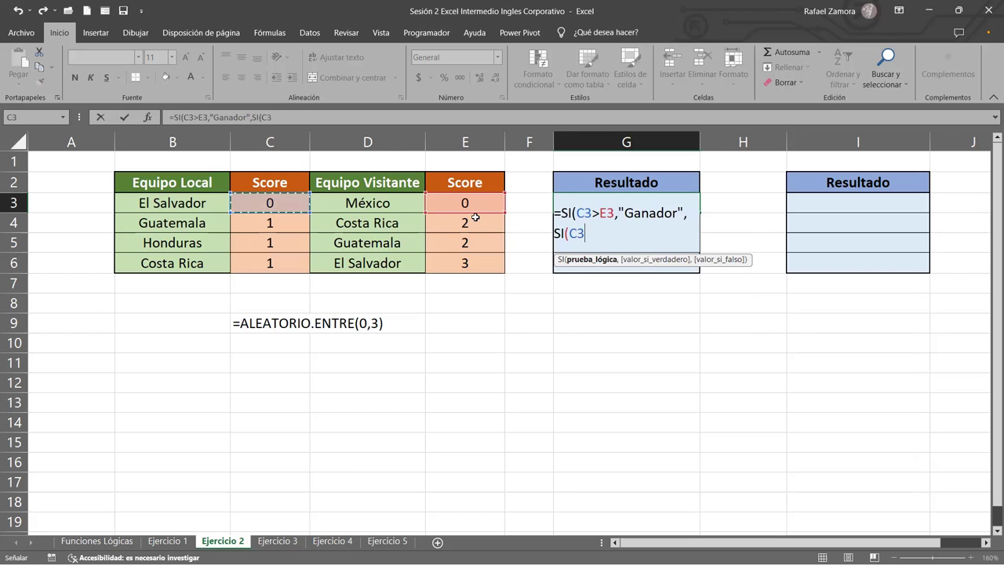
type("<")
left_click(497, 200)
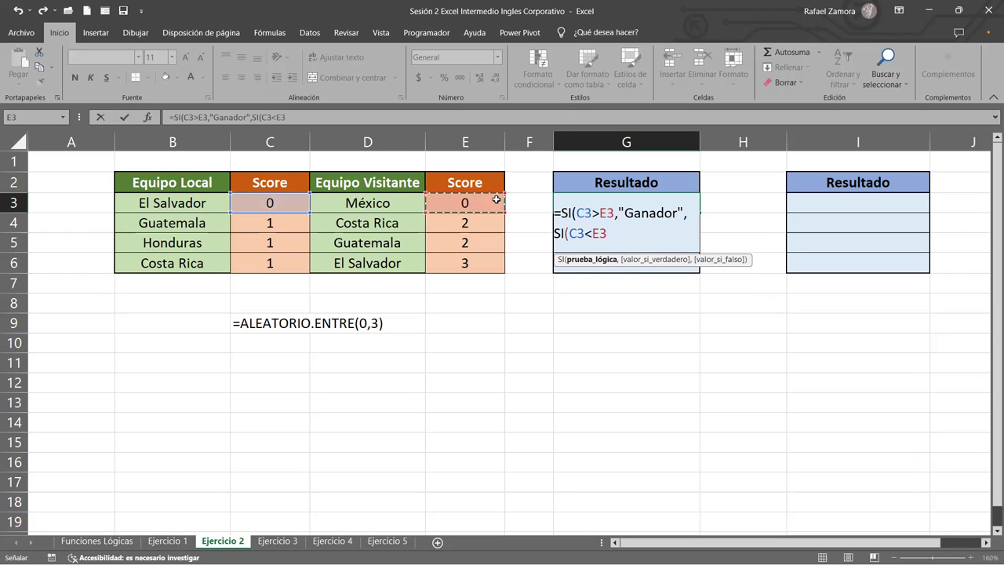
type(",")
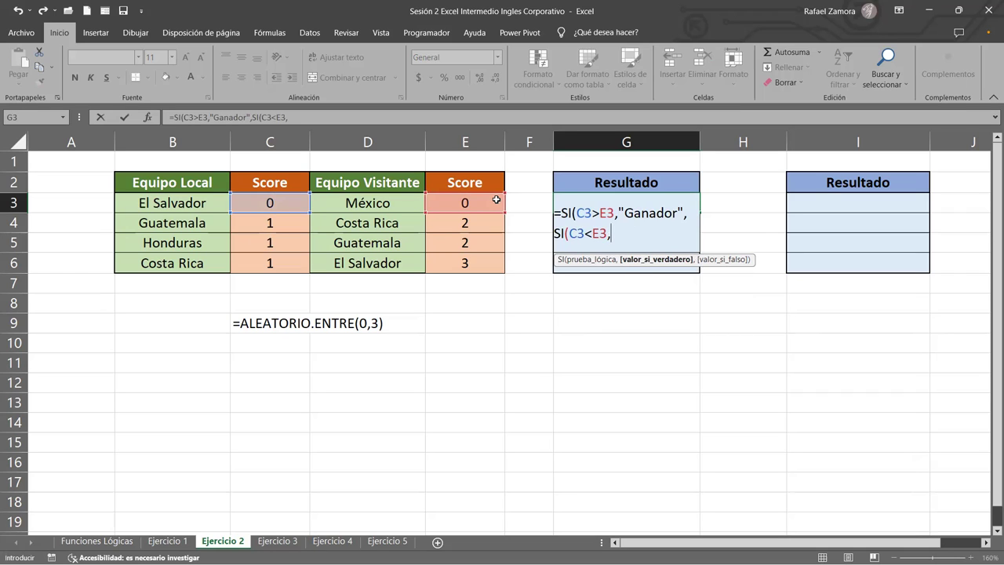
type("\"Perdedor\"")
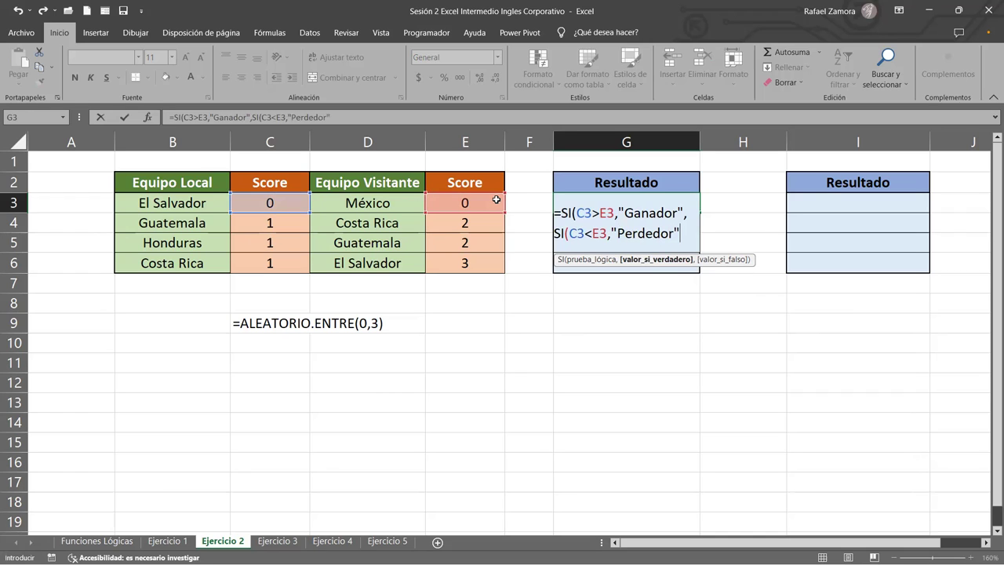
type(",")
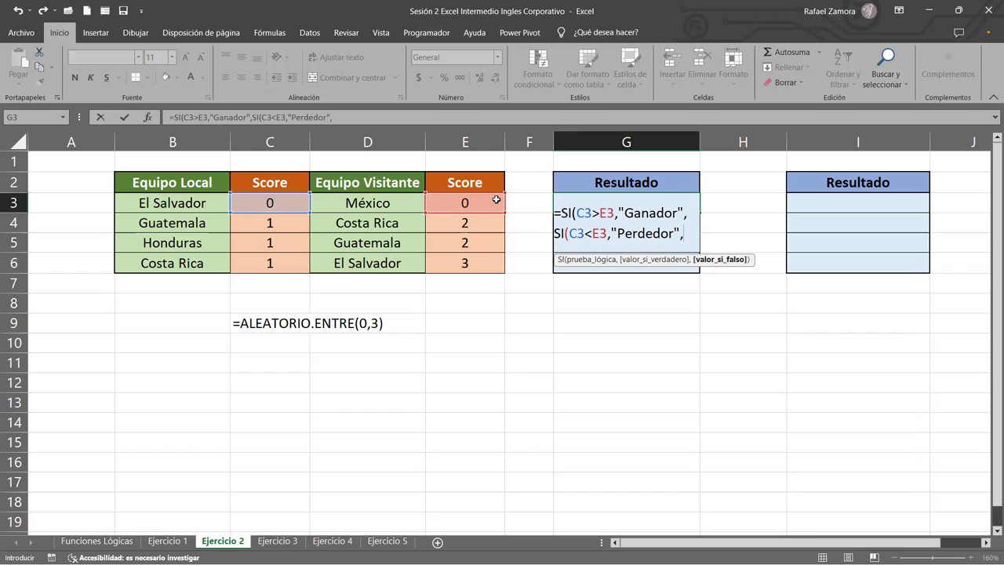
type("\"E")
type("mpate\"")
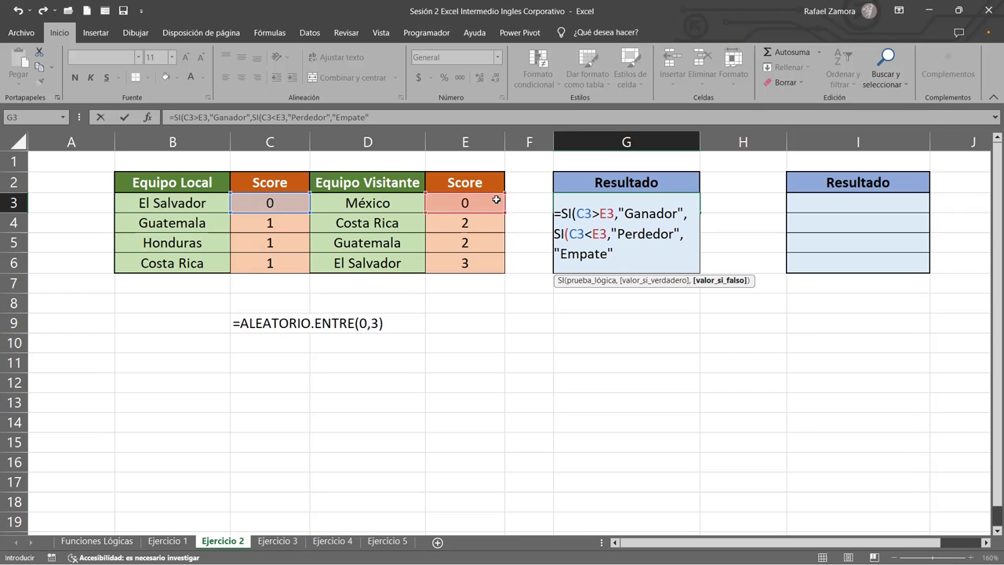
type("))")
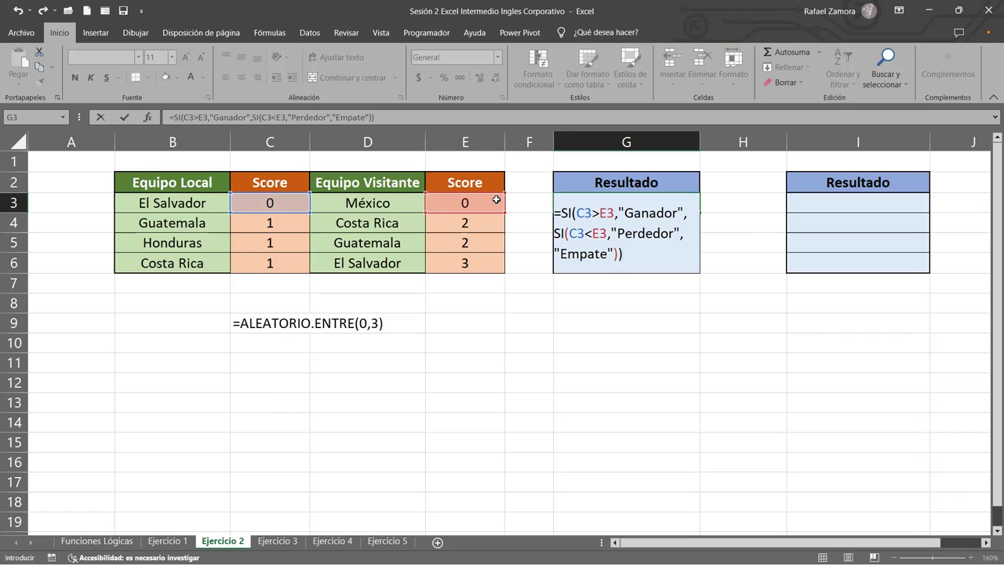
Step: Confirm G3's result formula, fill it down to G6, and recalculate scores repeatedly with F9
key("ctrl+Return")
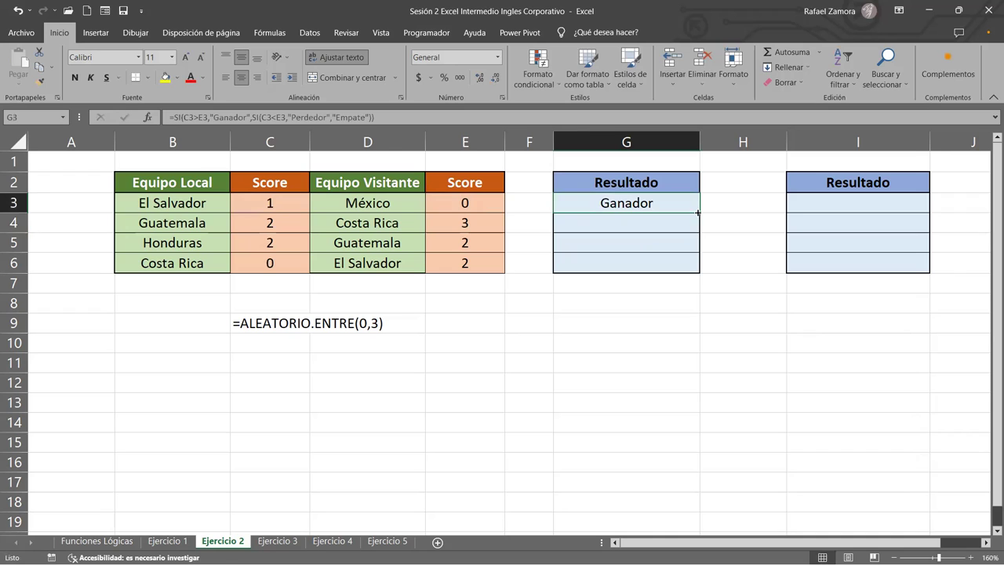
left_click_drag(698, 209, 690, 265)
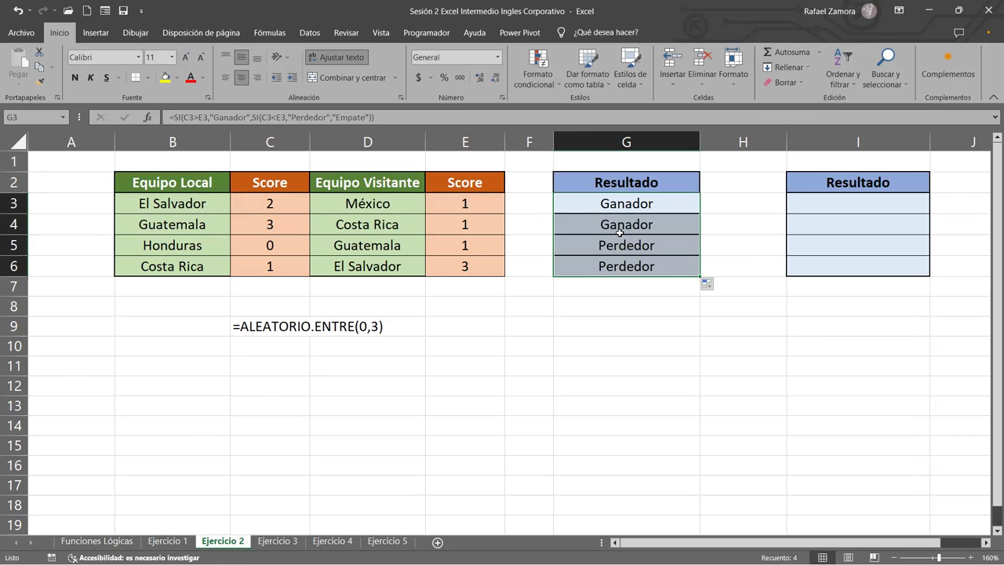
left_click(274, 204)
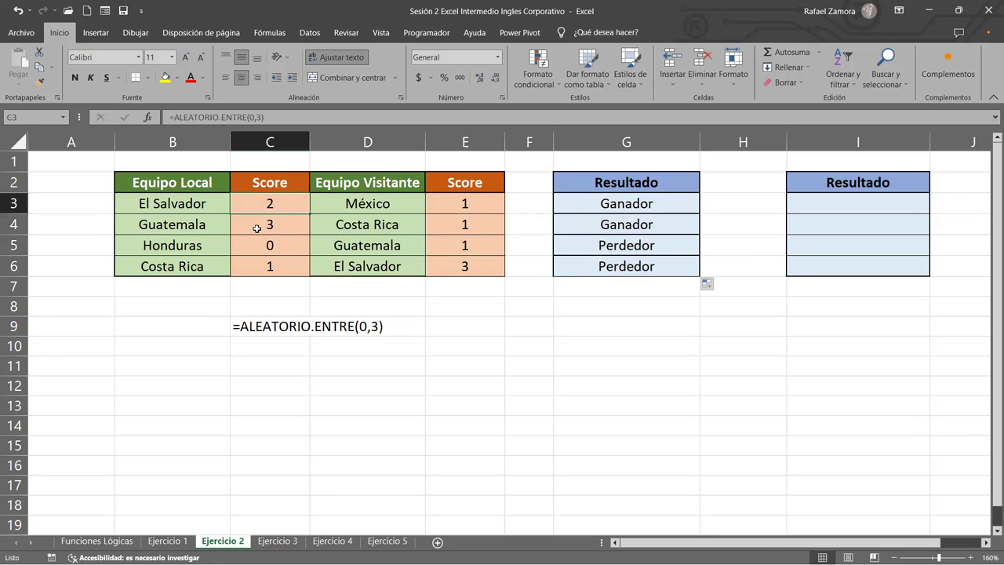
left_click(510, 365)
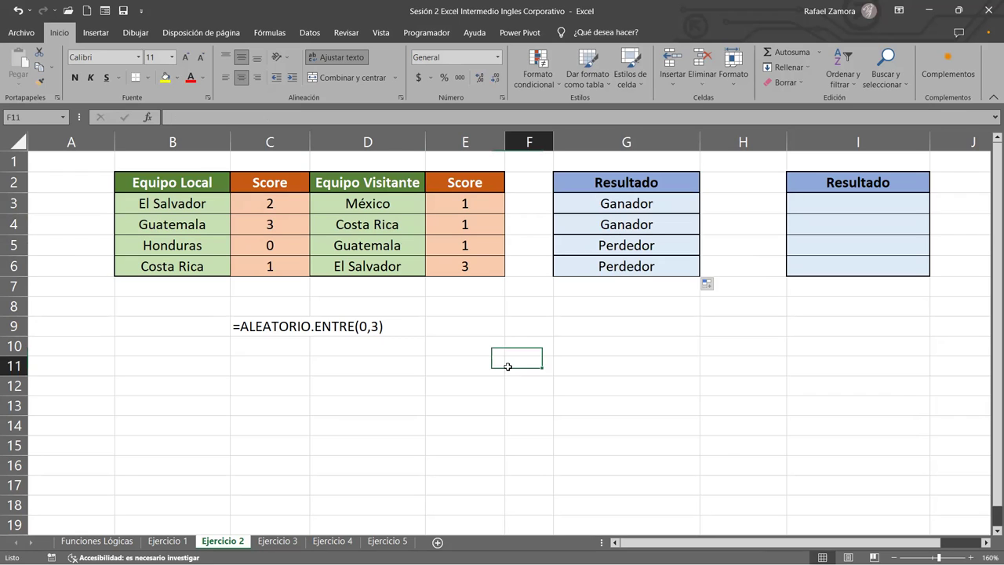
key("F9")
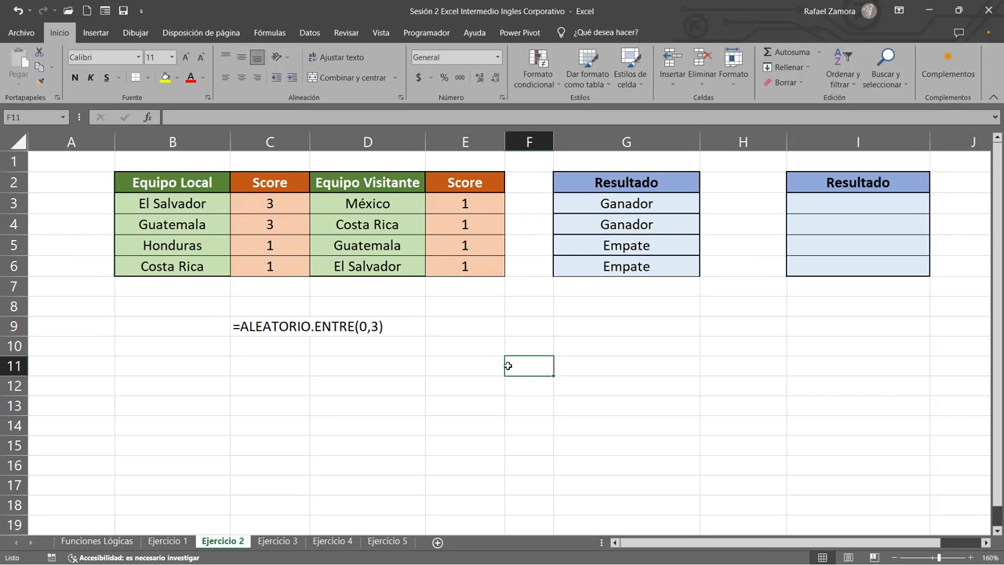
key("F9")
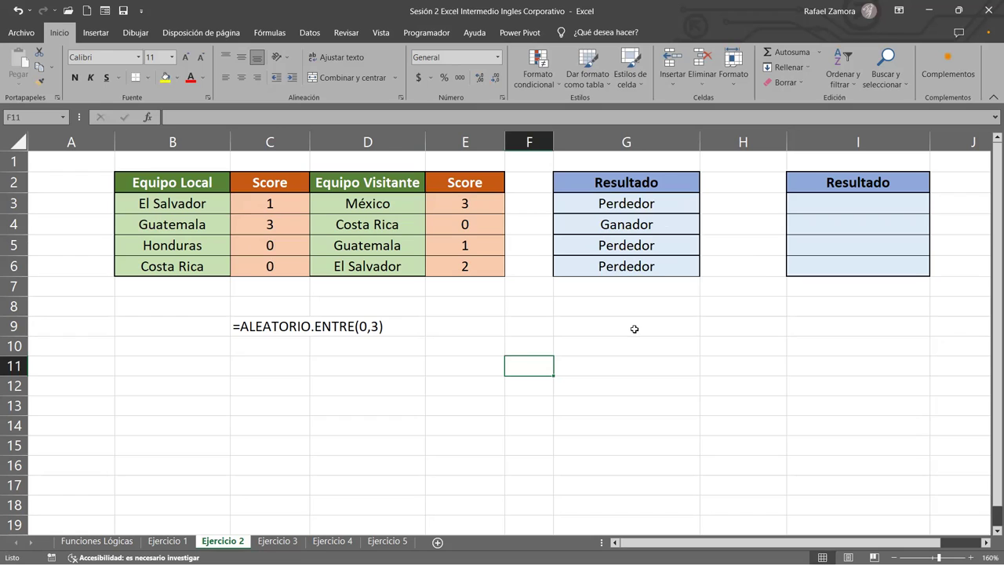
key("F9")
key("F9")
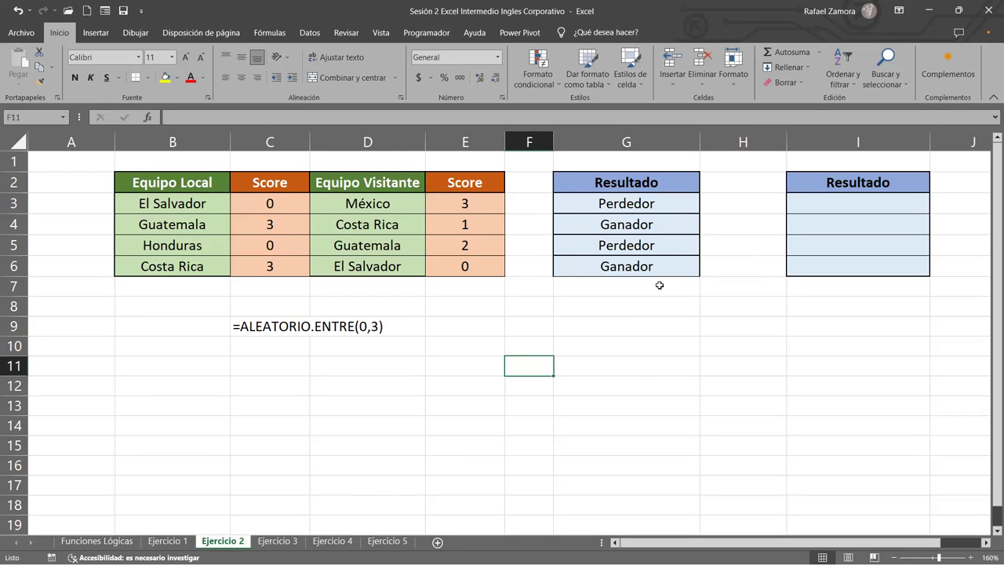
left_click(639, 379)
key("F9")
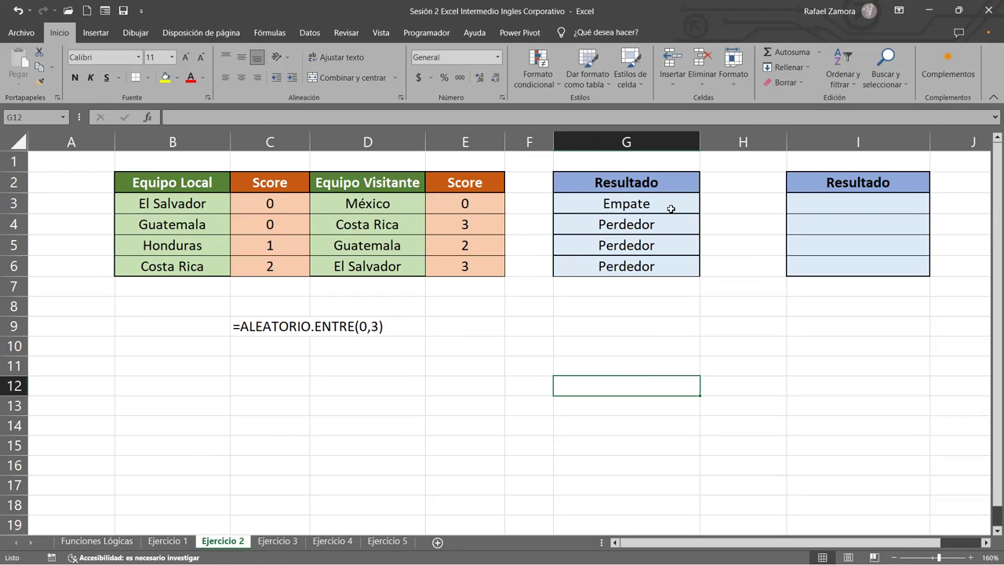
Step: Enter =FORMULATEXTO(G3) in G10 to show the result formula as text
left_click(603, 348)
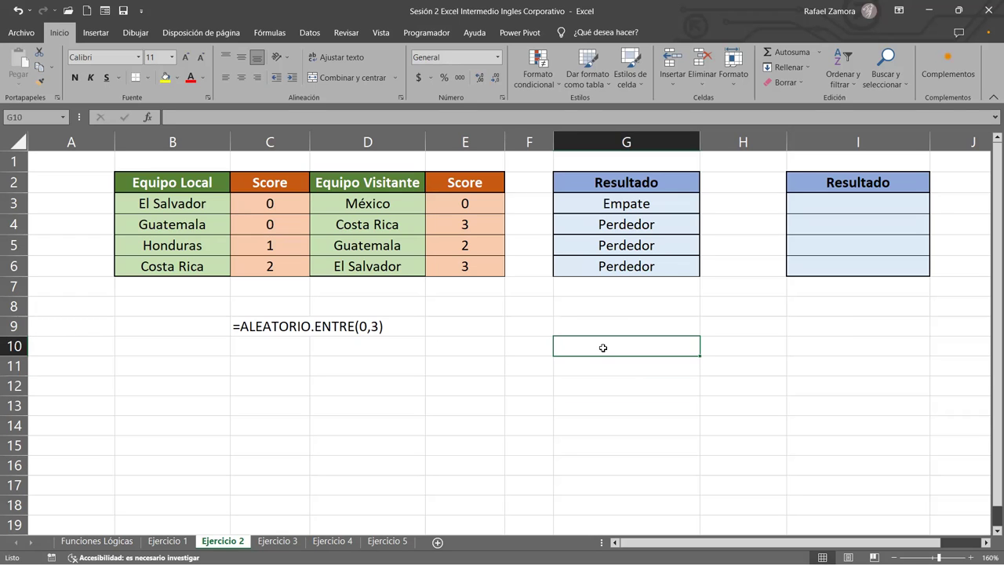
type("+")
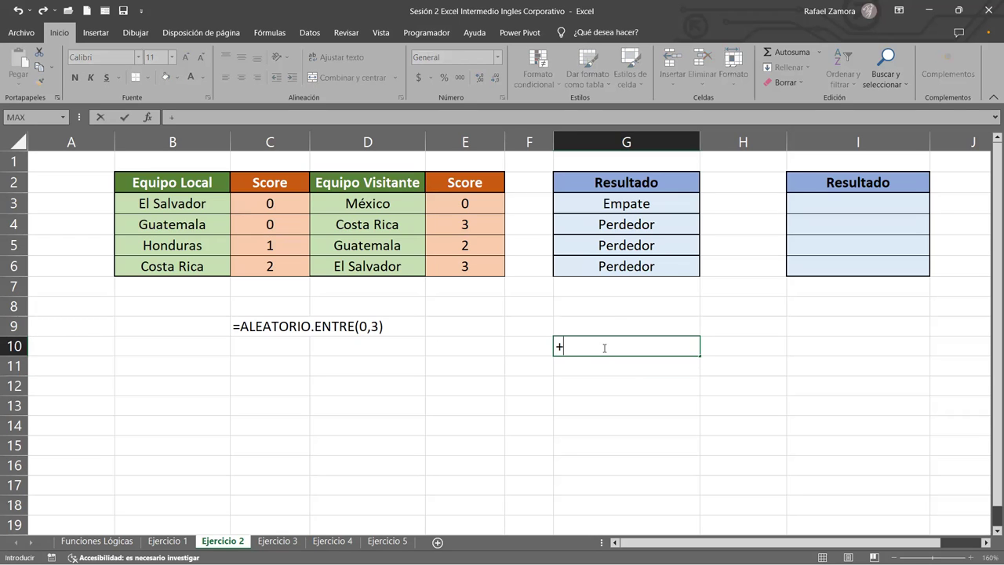
key("BackSpace")
type("-")
key("BackSpace")
type("=")
type("FORMULATEXTO(")
left_click(614, 198)
key("Return")
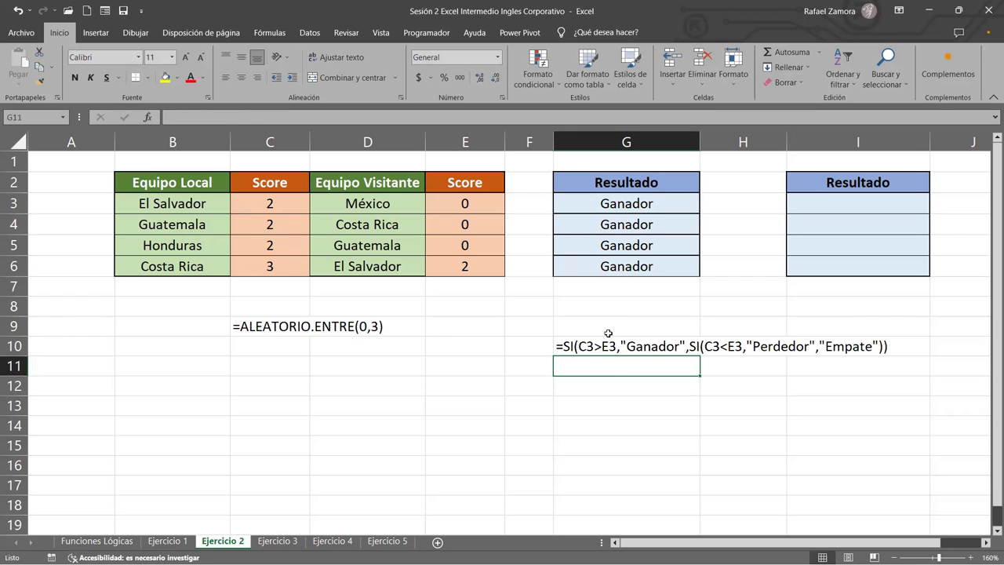
Step: Copy it down, clear G11, point G12 at I3 (showing #N/D), and narrow column A
left_click(599, 346)
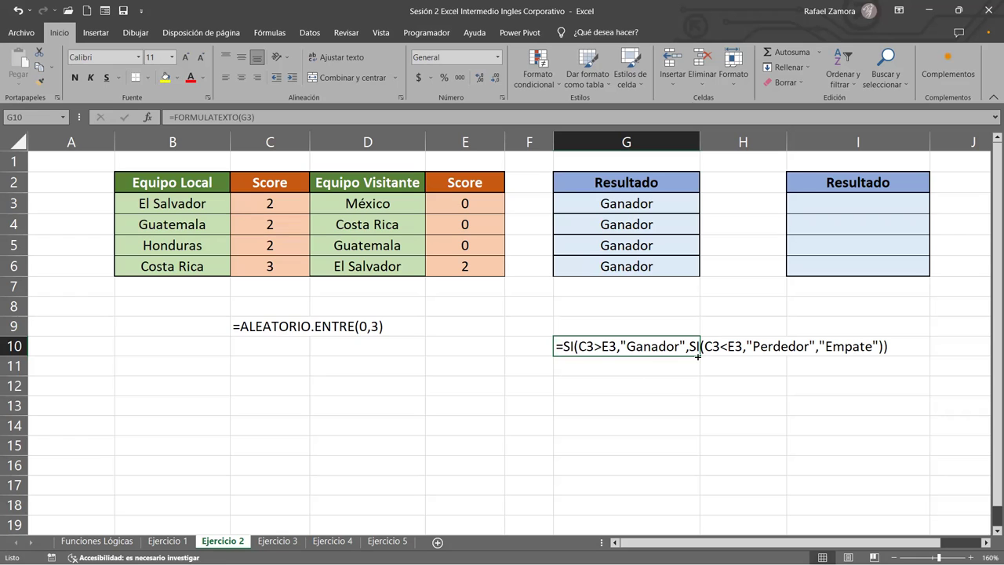
left_click_drag(698, 355, 690, 396)
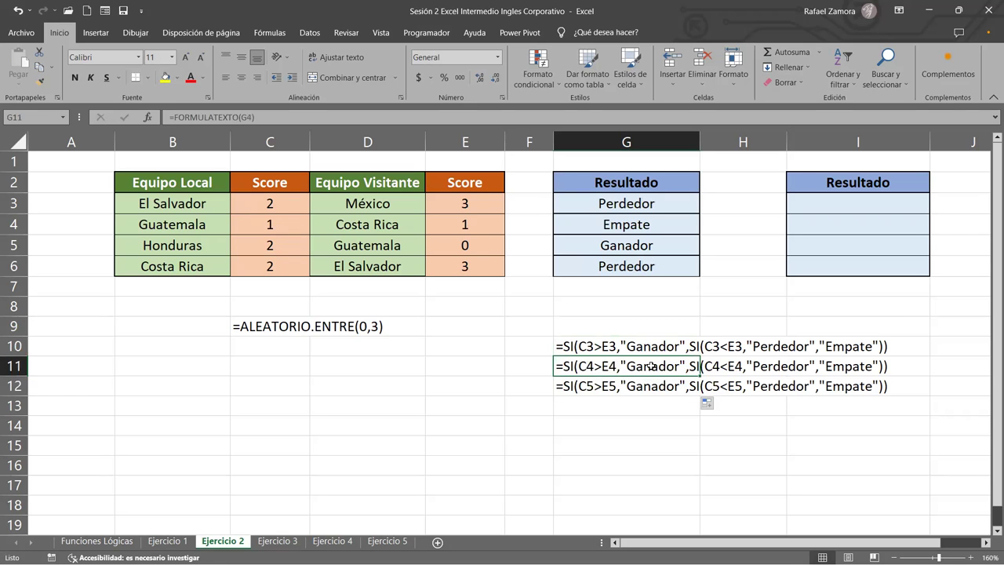
key("Delete")
left_click(645, 383)
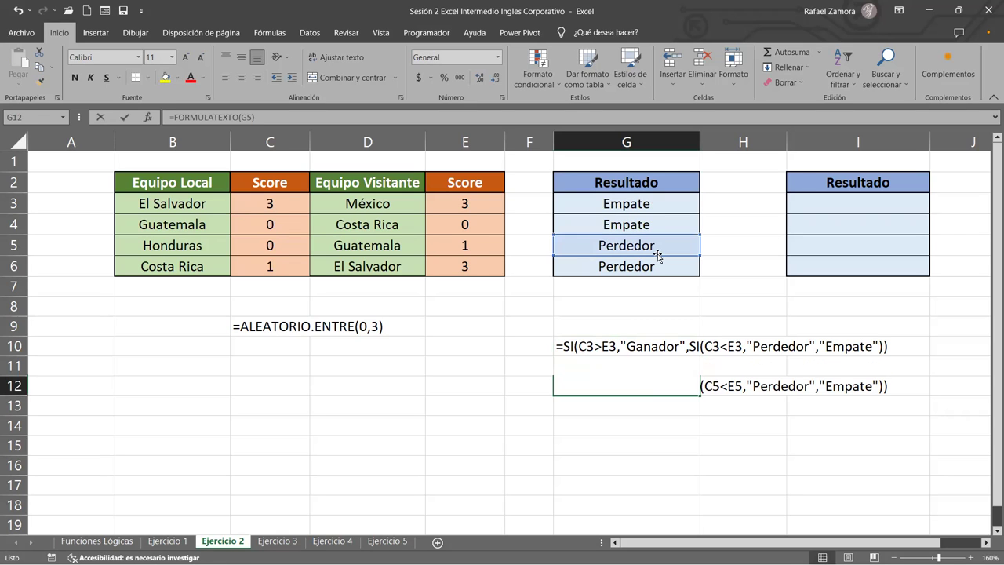
left_click(838, 207)
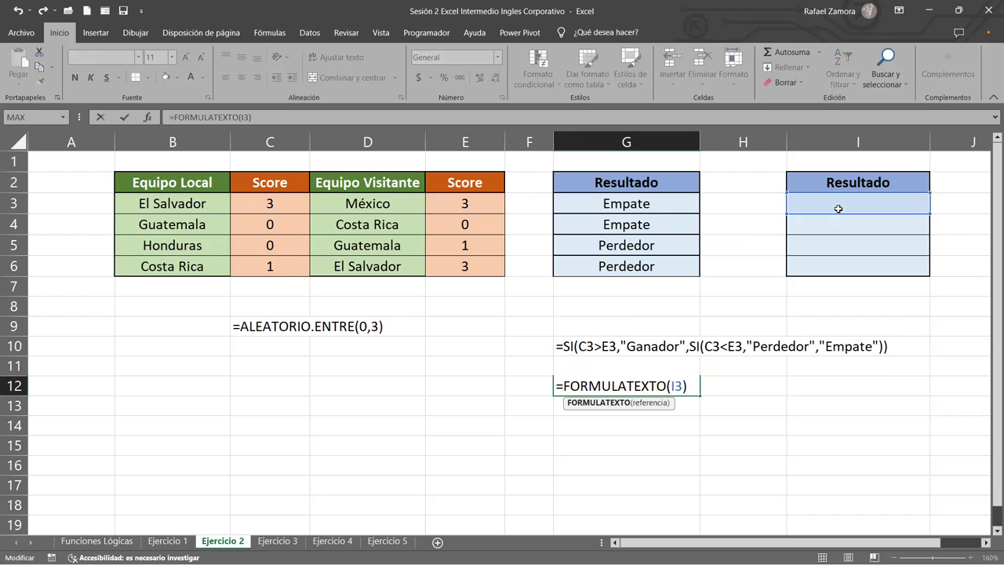
key("Return")
left_click(665, 384)
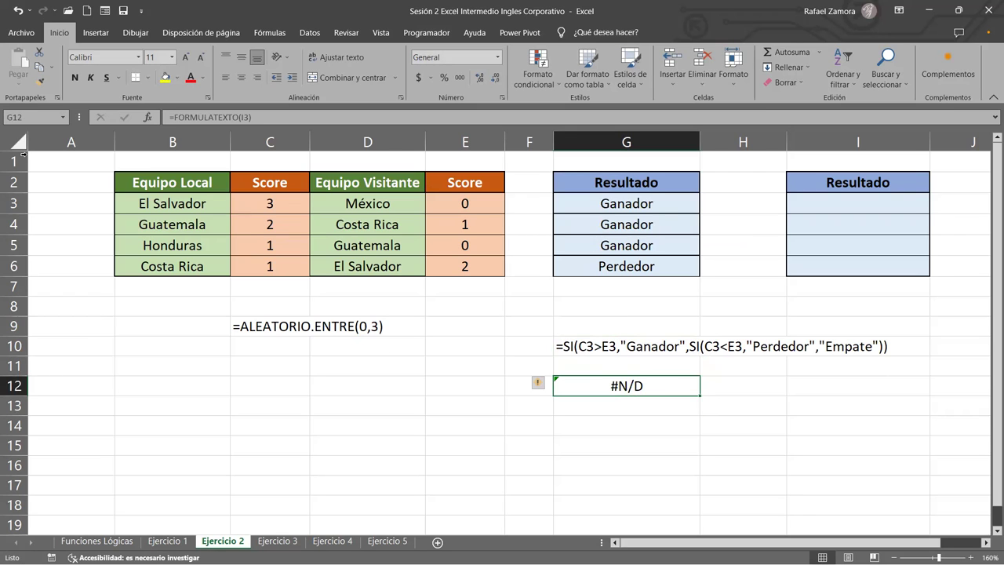
left_click_drag(114, 142, 81, 143)
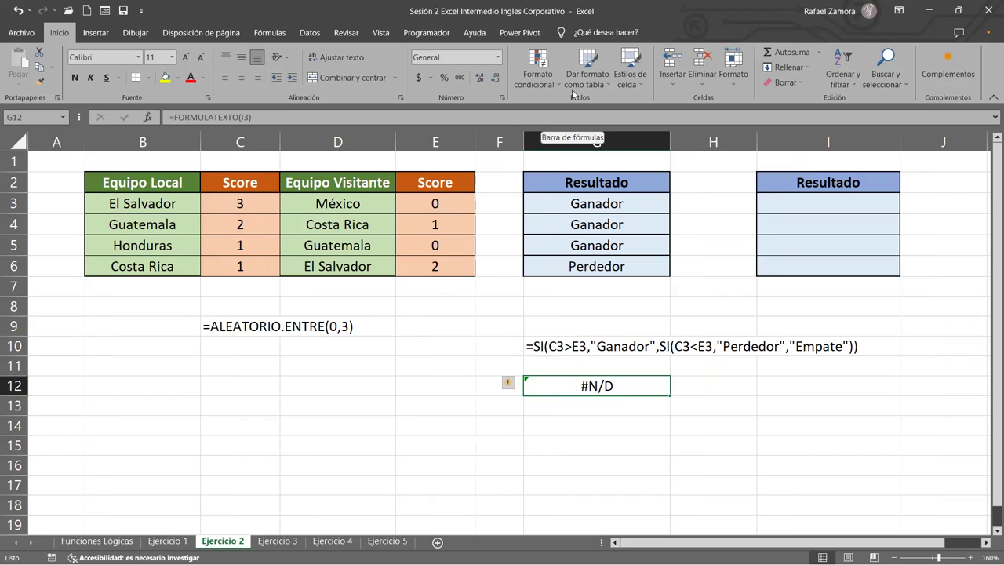
Step: Insert the SI.CONJUNTO function into I3 from the =si autocomplete suggestions
left_click(805, 200)
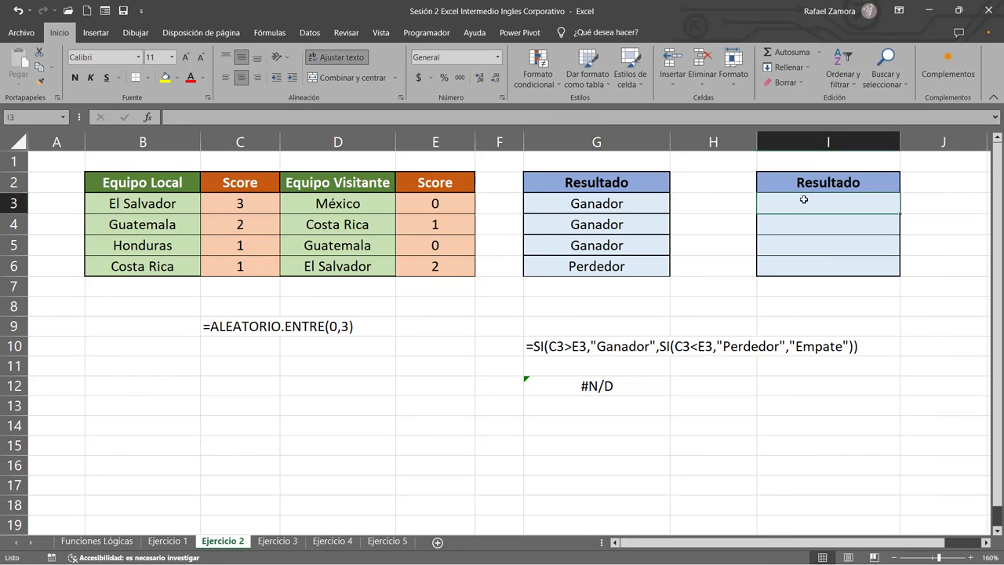
type("=")
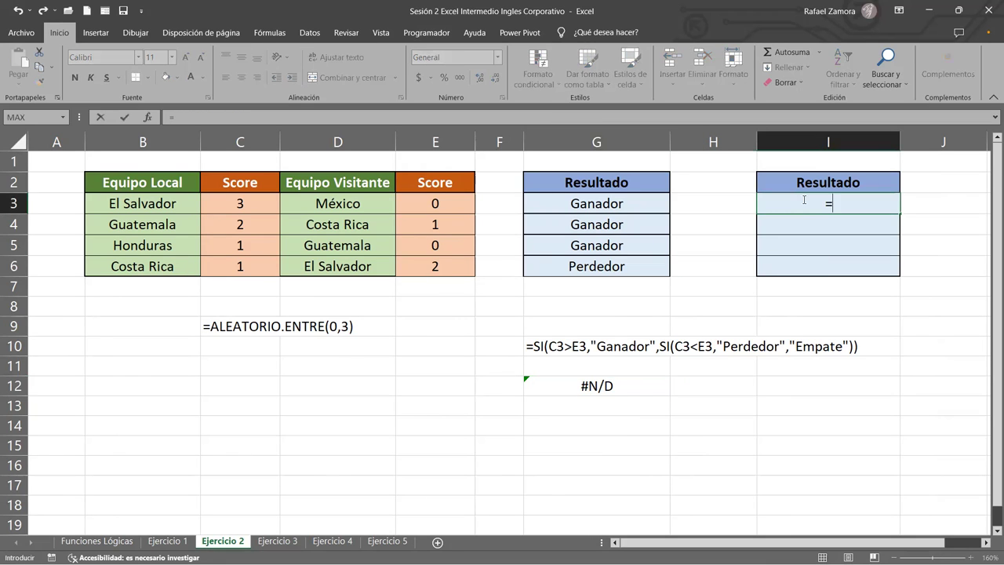
type("si")
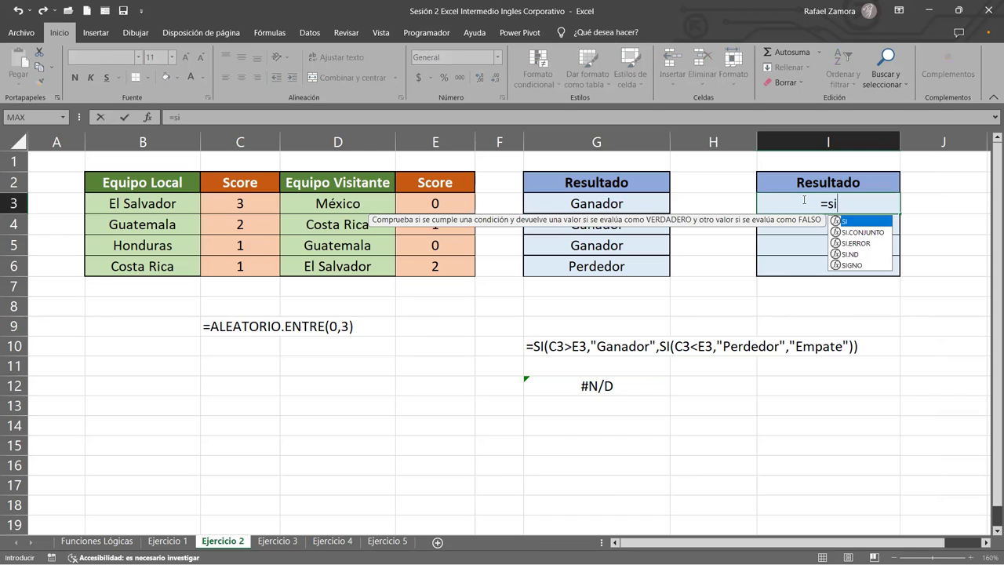
key("Down")
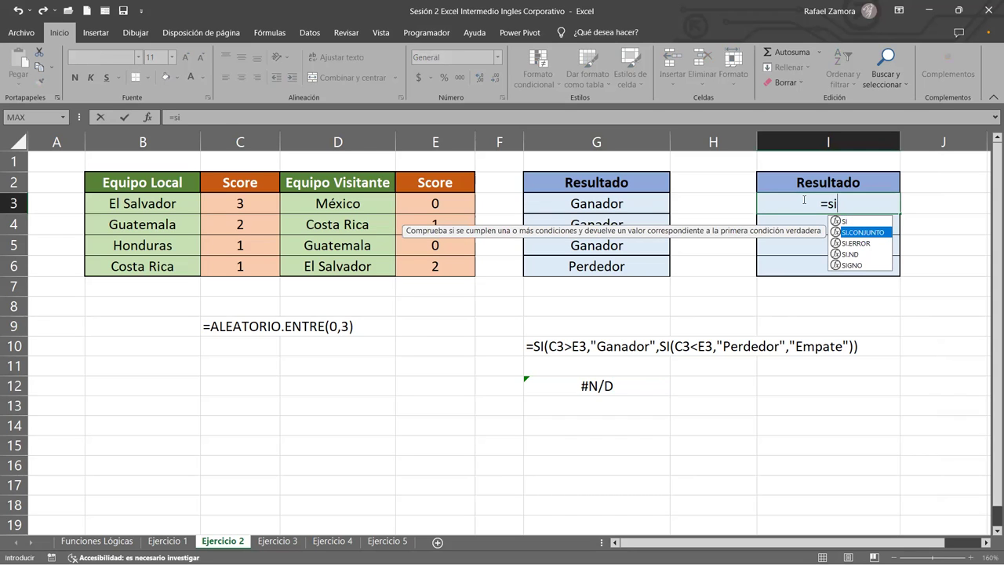
key("Tab")
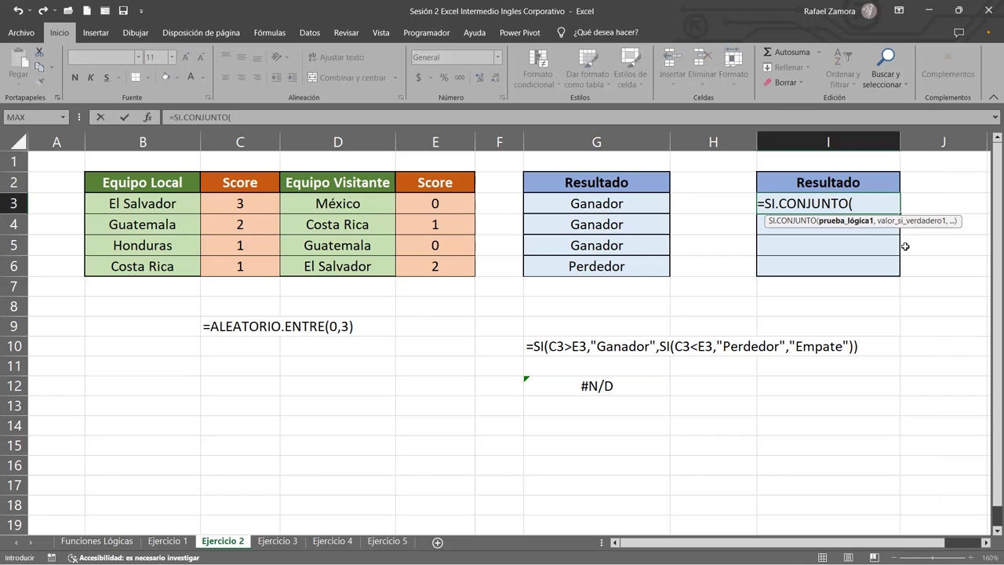
Step: Give I3's SI.CONJUNTO the first test C3<E3 returning "Perdedor"
left_click(232, 208)
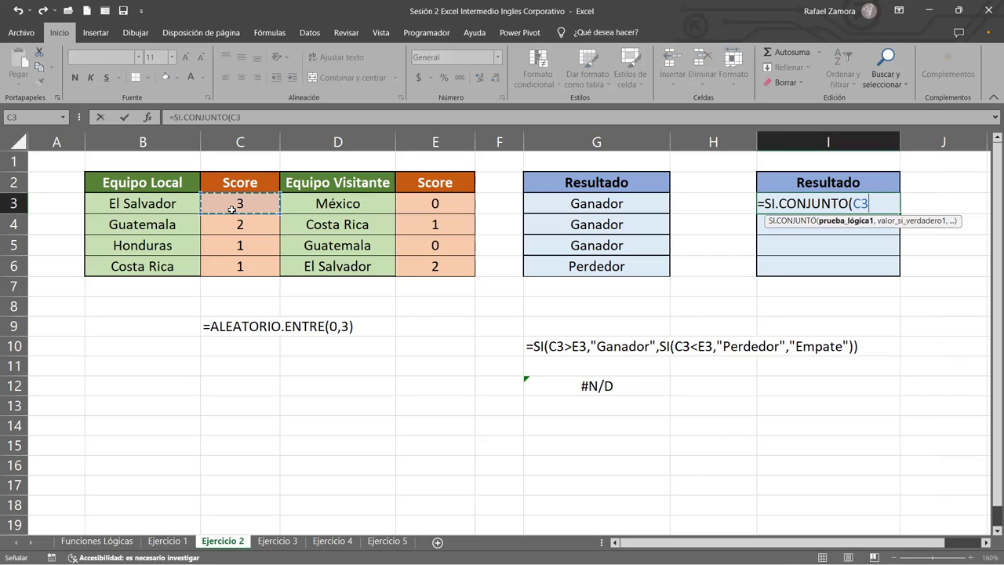
type("<")
left_click(434, 203)
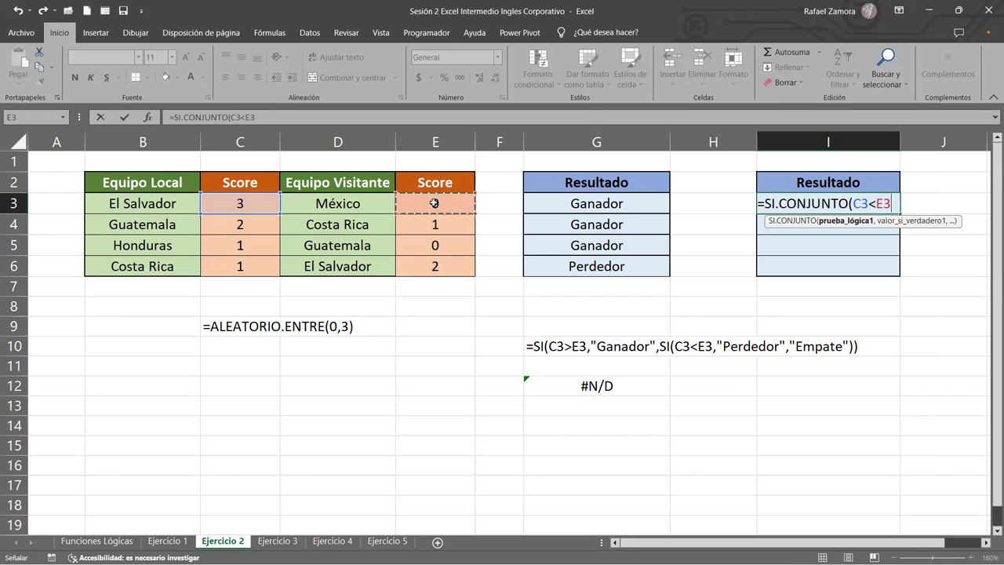
type(",")
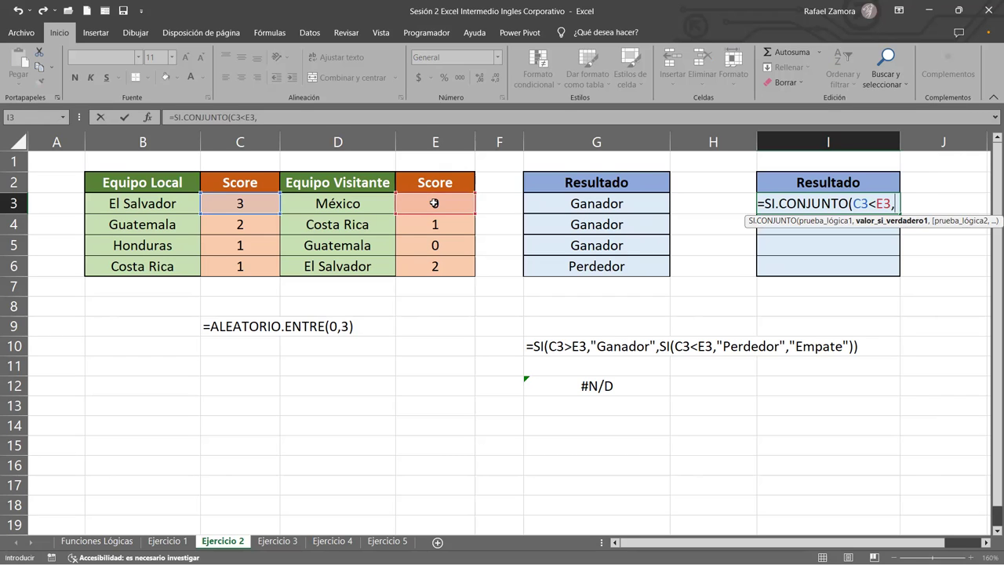
type("\"")
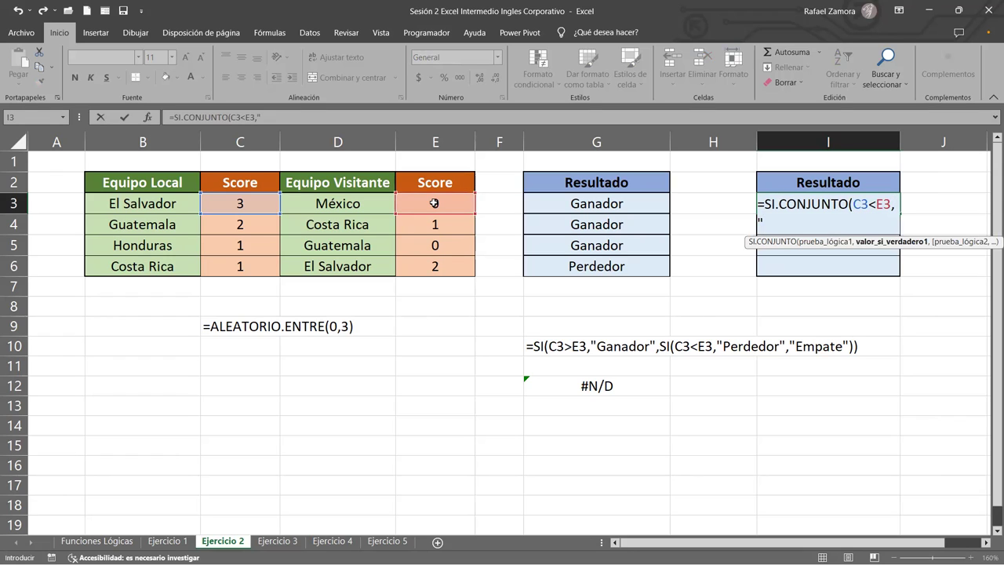
type("Perdedor\"")
type(",")
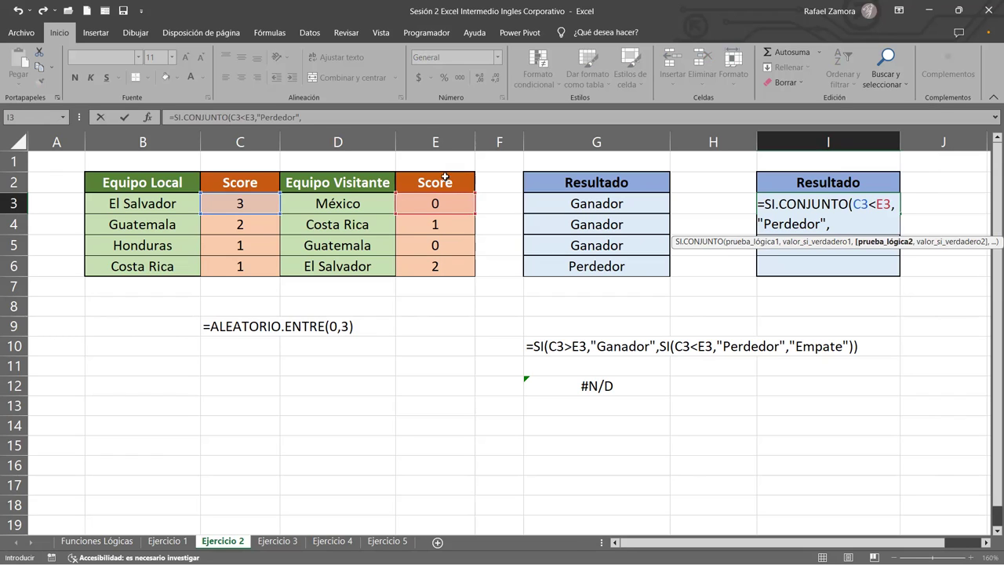
Step: Begin the second SI.CONJUNTO test C3=E3 for a draw
left_click(239, 204)
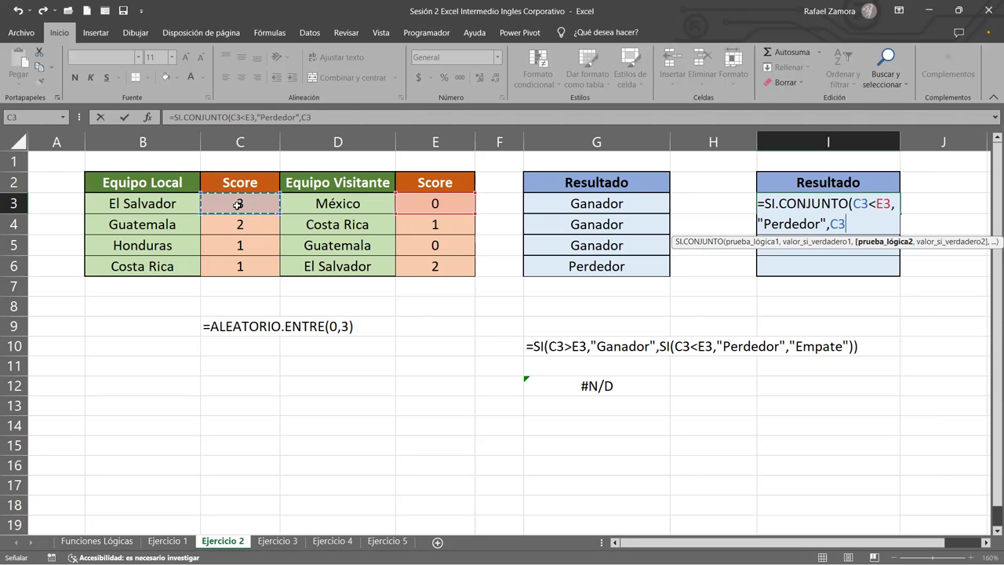
type("=")
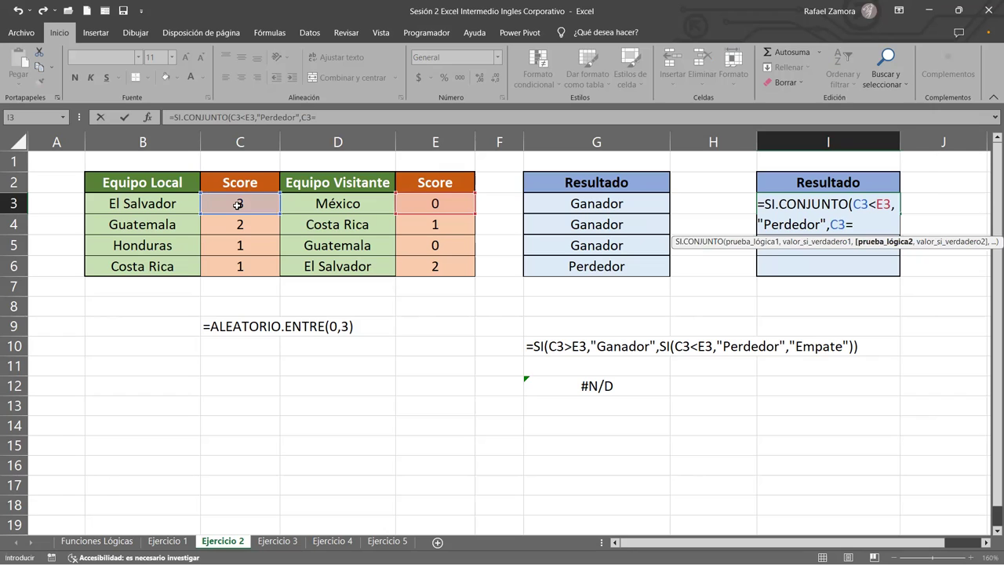
left_click(424, 206)
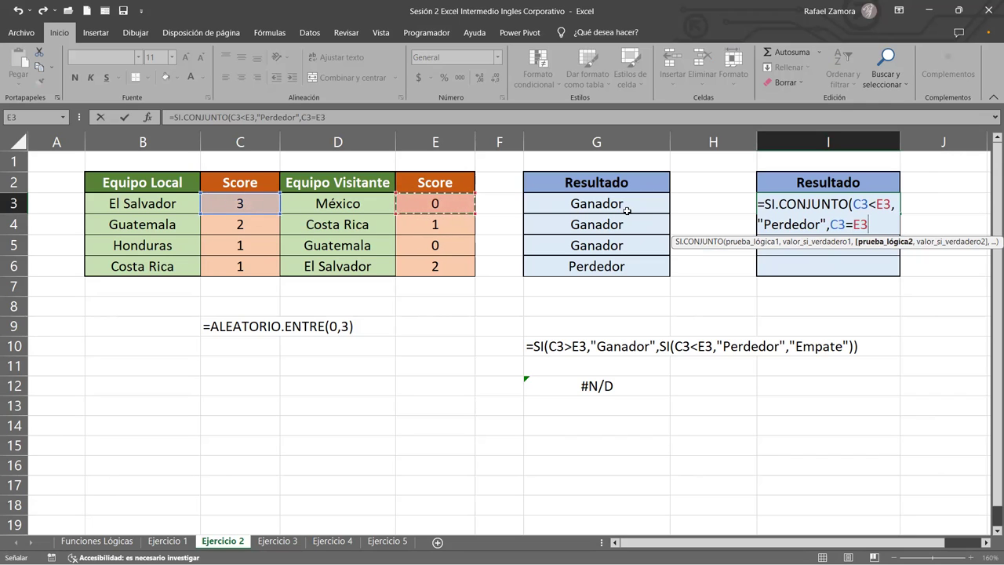
Step: Extend I3's SI.CONJUNTO formula with "Empate" for ties and a C3>E3 test returning "Ganador"
type(",")
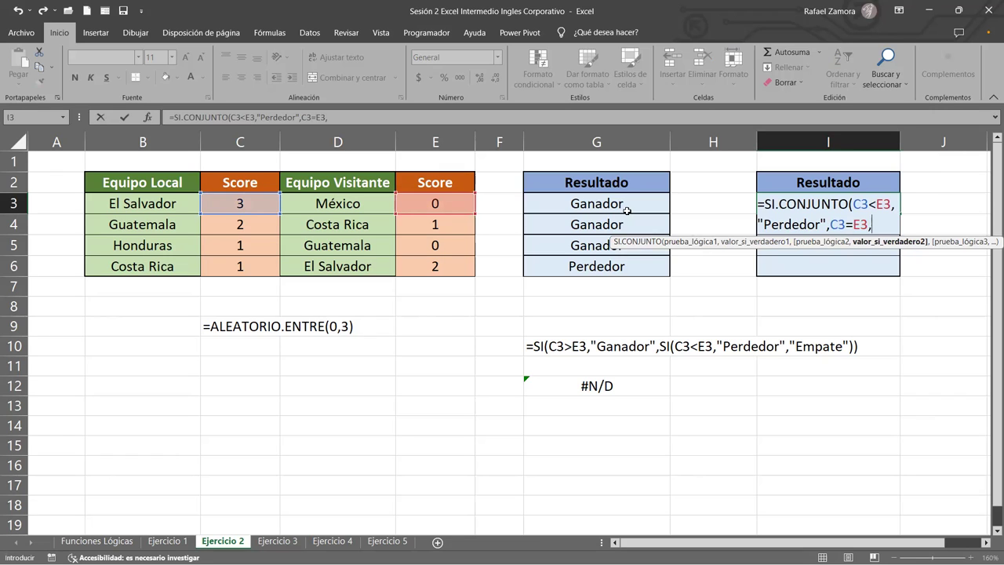
type("\"Empate")
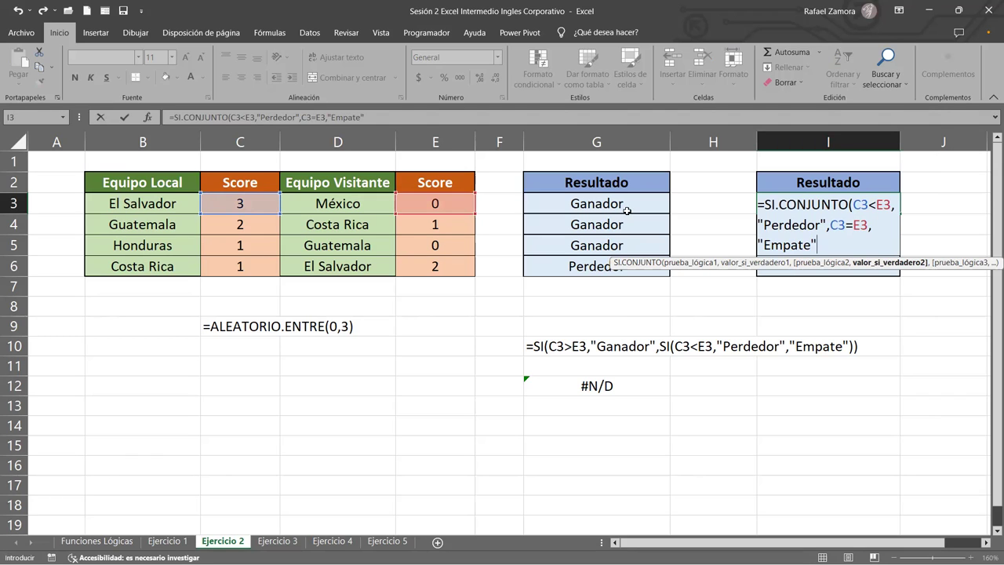
type(",")
left_click(256, 207)
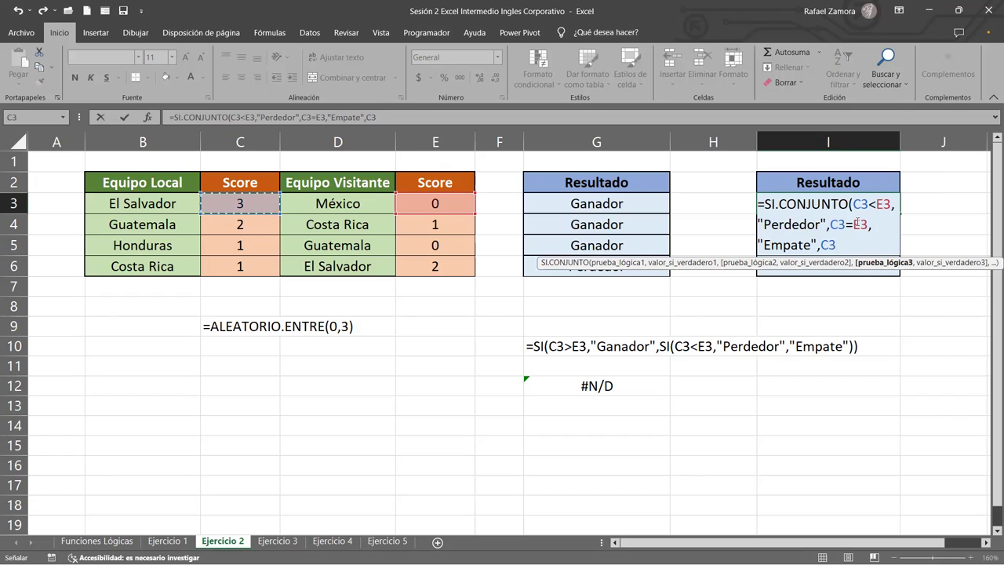
type(">")
left_click(453, 201)
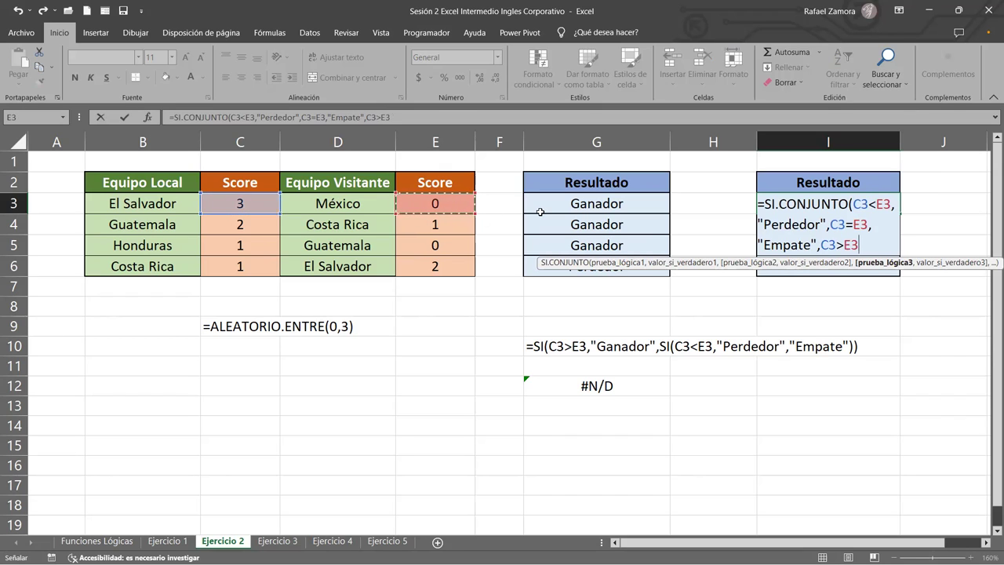
type(",")
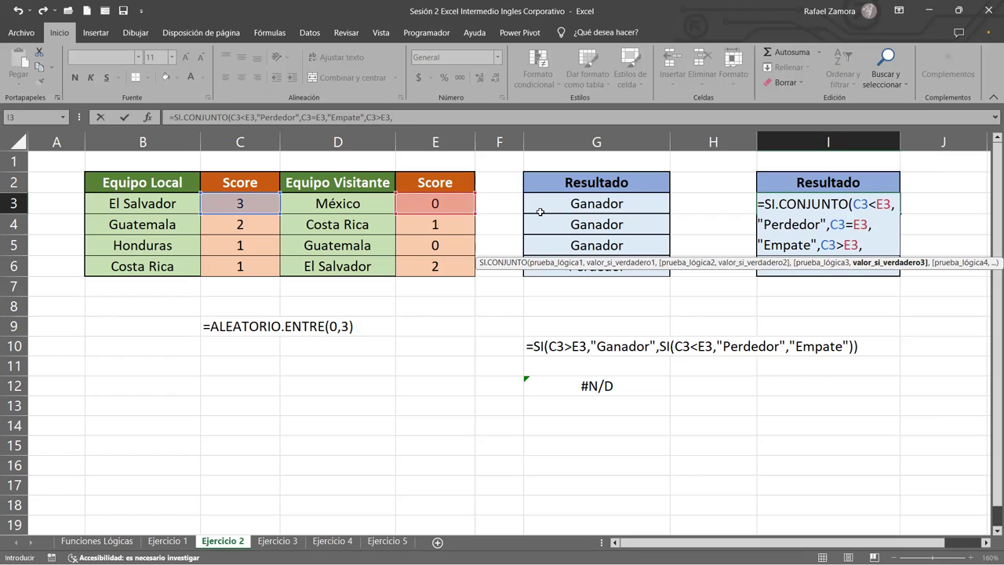
type("\"Ganador")
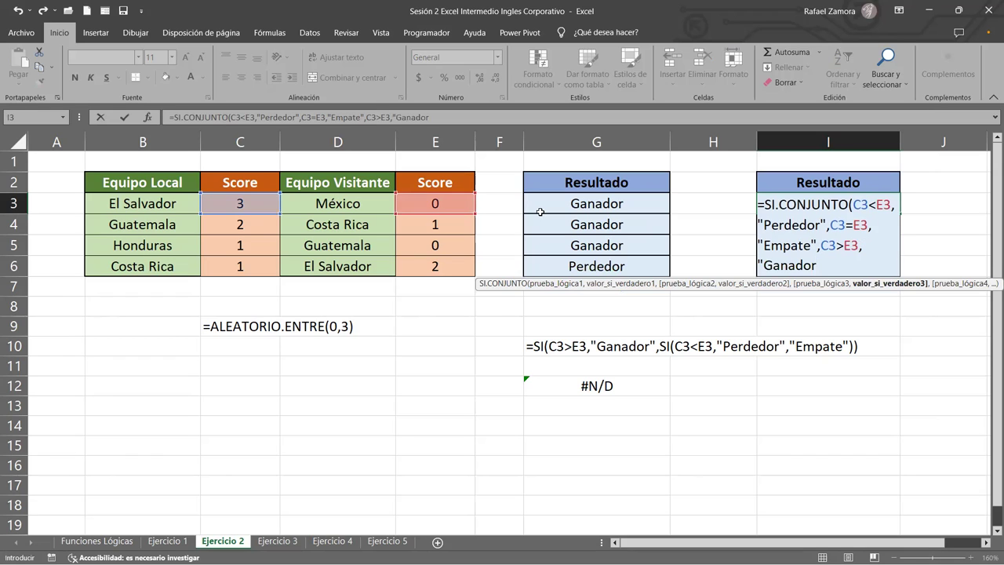
type("\"")
Step: Confirm the SI.CONJUNTO formula in I3 and fill it down to I6
key("Return")
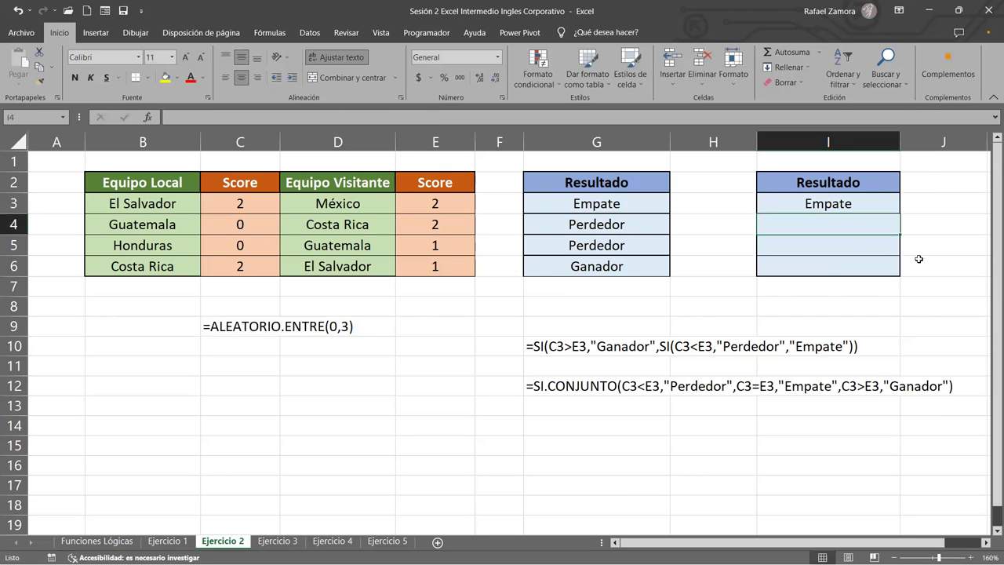
left_click(886, 202)
left_click_drag(900, 213, 881, 274)
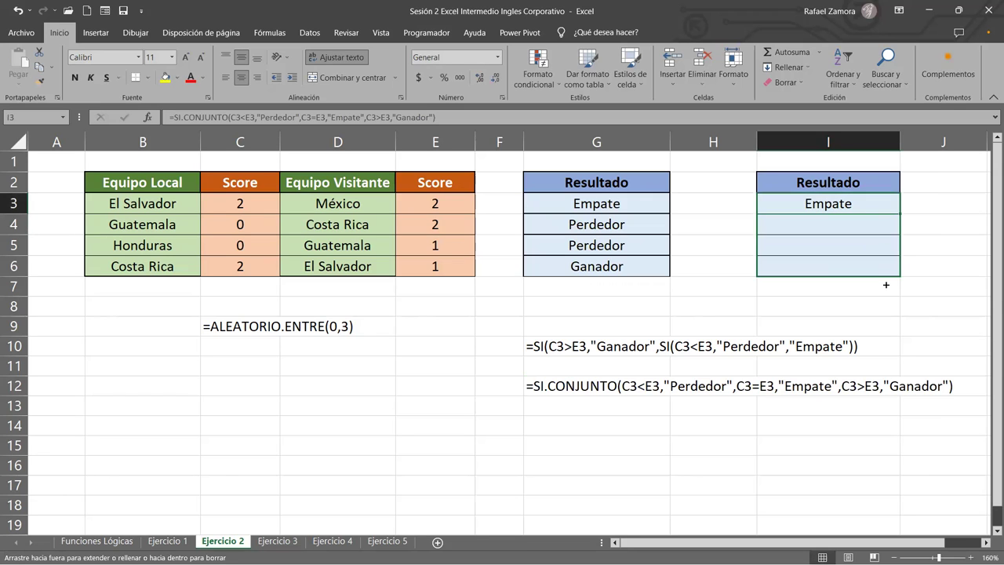
left_click(709, 465)
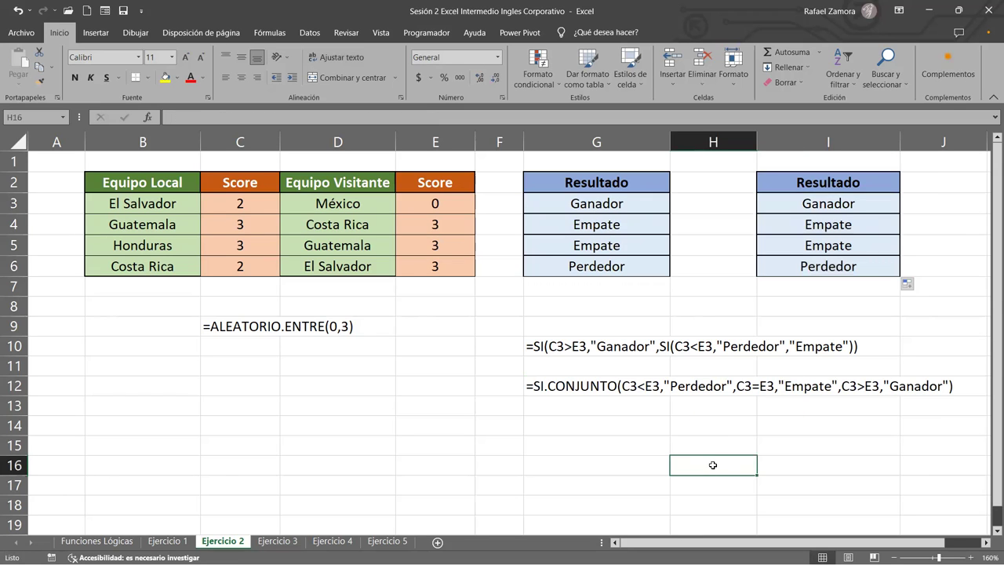
Step: Compare the nested SI formula in G3 with the SI.CONJUNTO formula in I3 and their text rows below
left_click(617, 197)
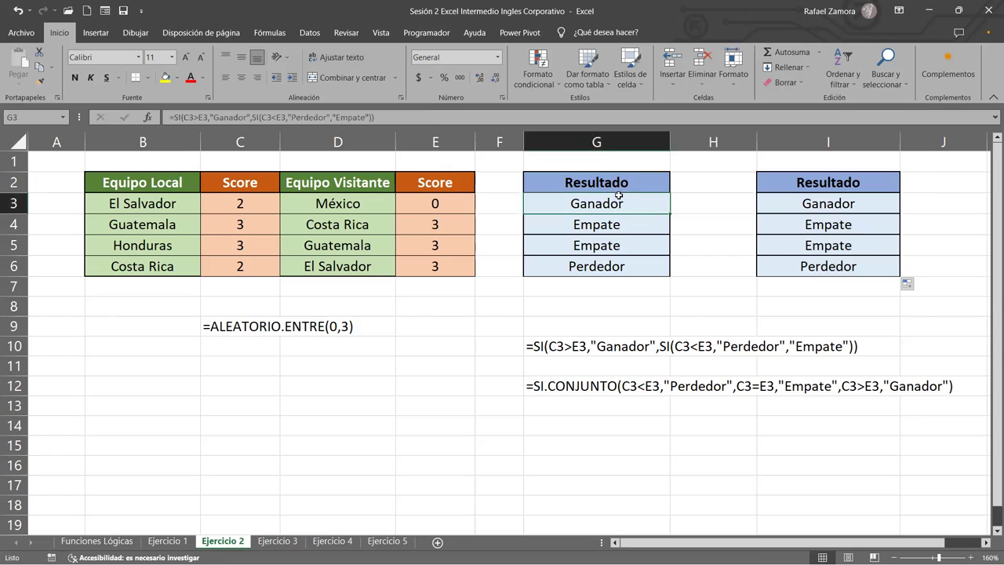
left_click(784, 196)
left_click(537, 445)
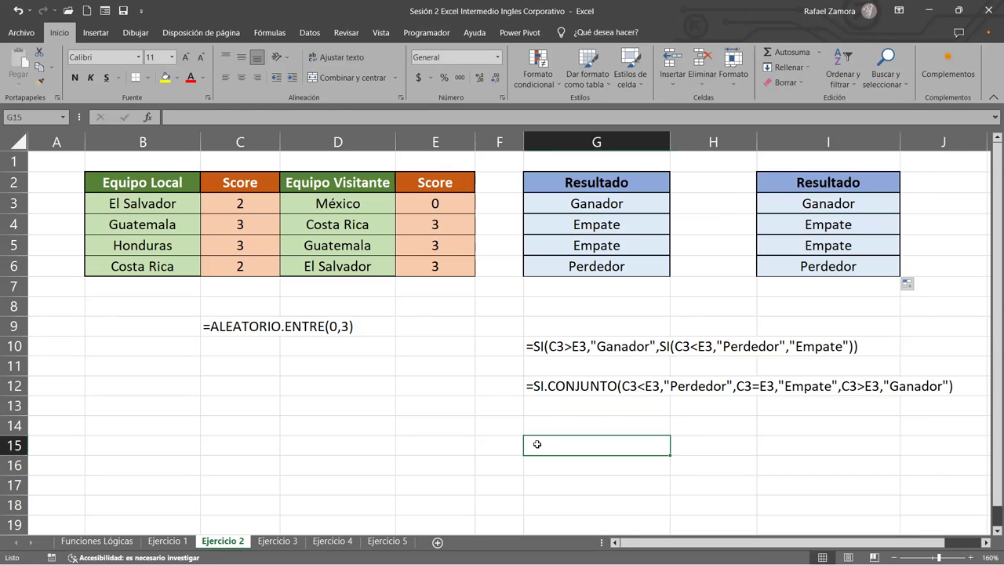
left_click(521, 346)
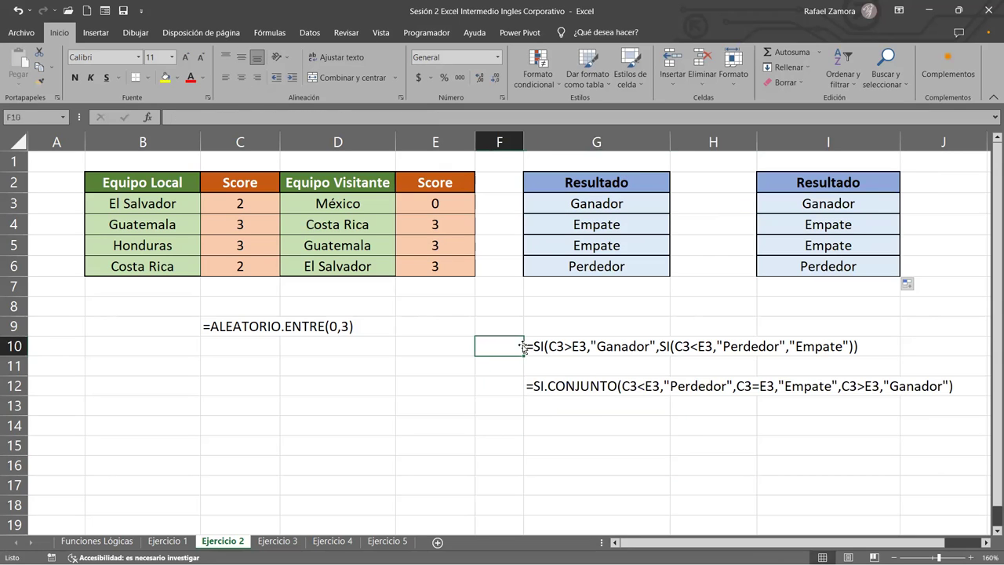
left_click(498, 388)
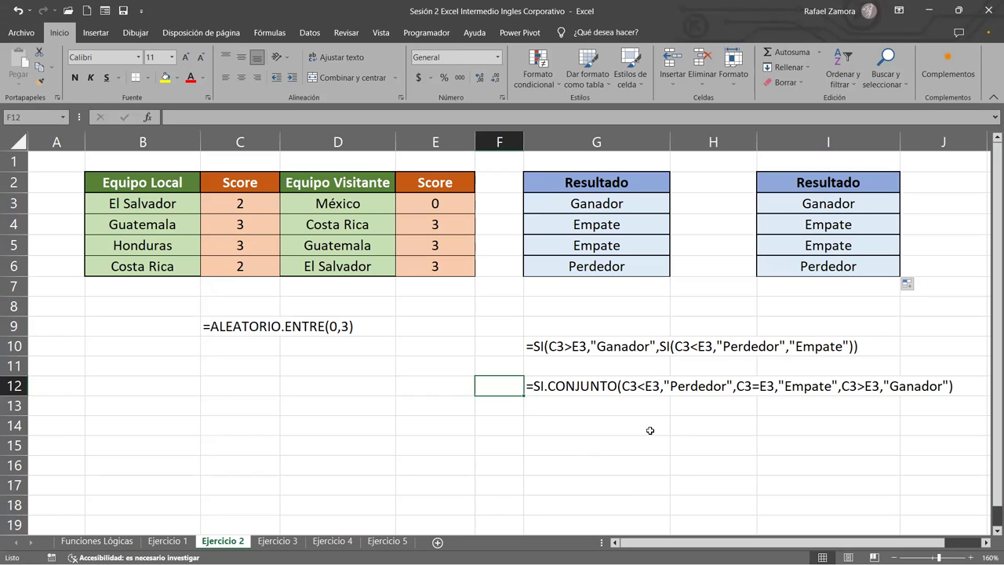
left_click(547, 346)
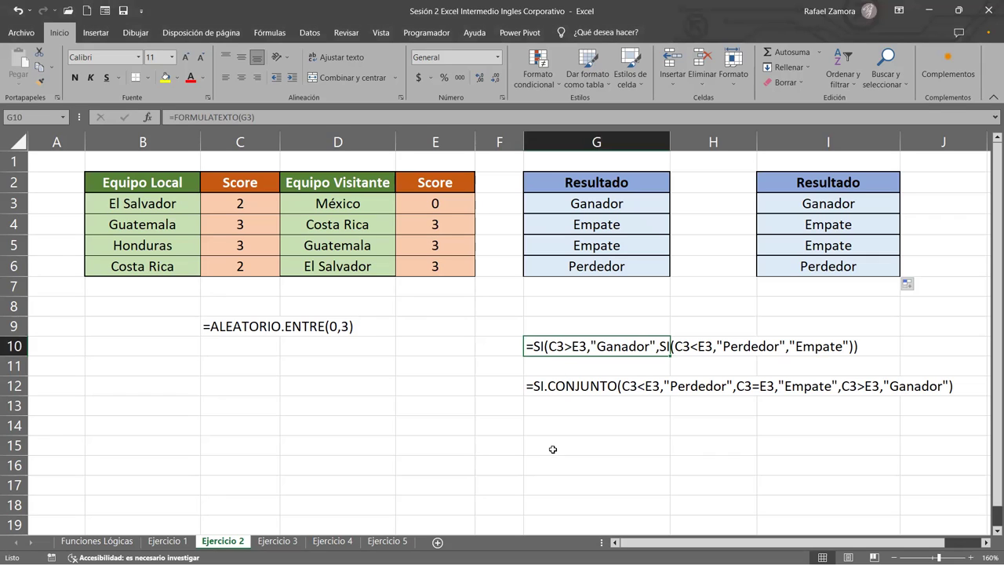
left_click(639, 446)
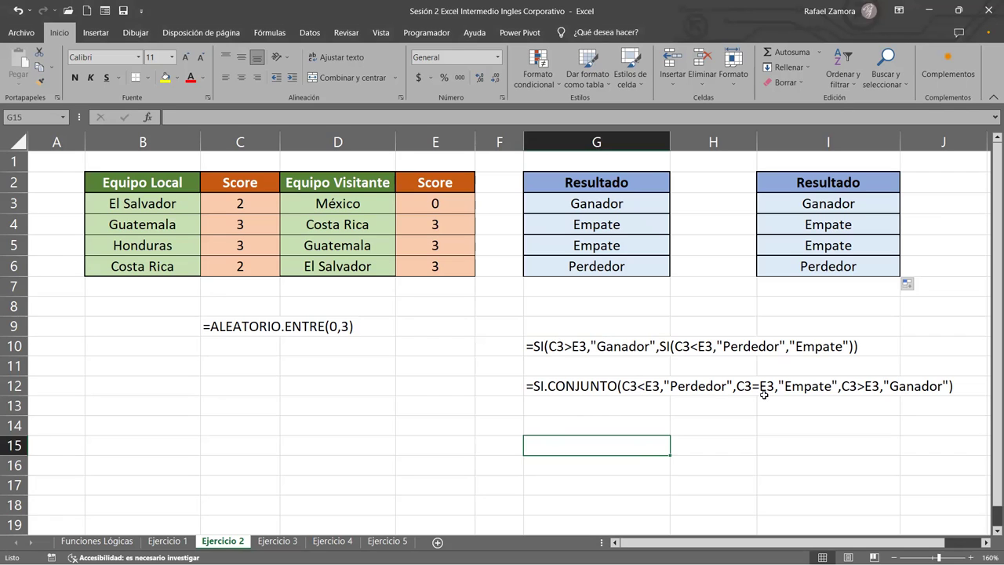
left_click(593, 390)
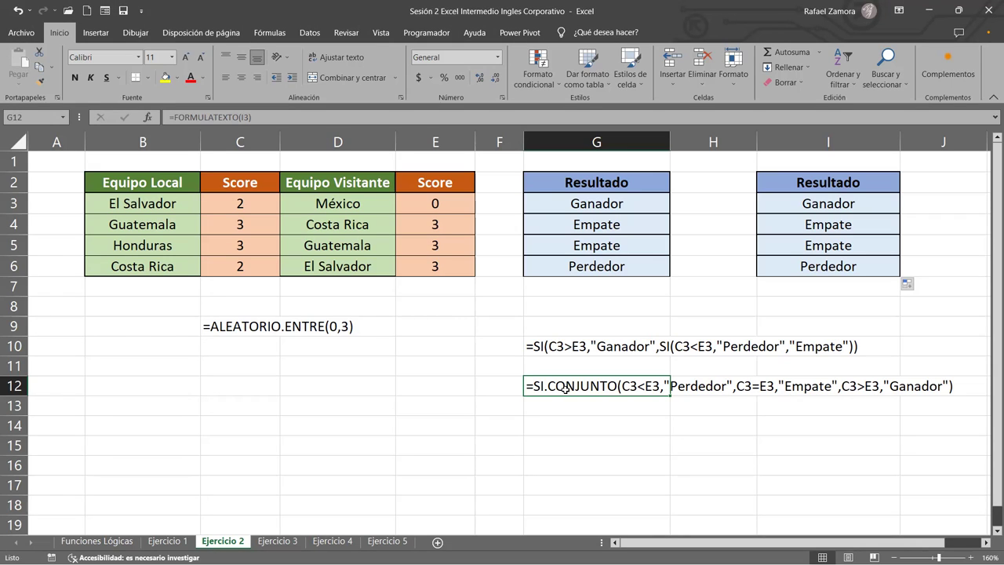
left_click(564, 347)
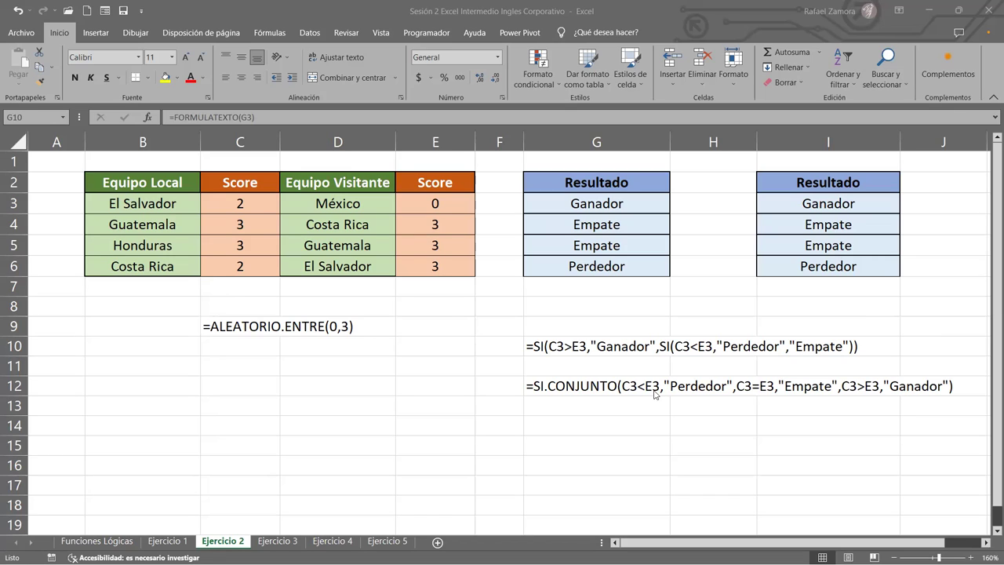
left_click(575, 346)
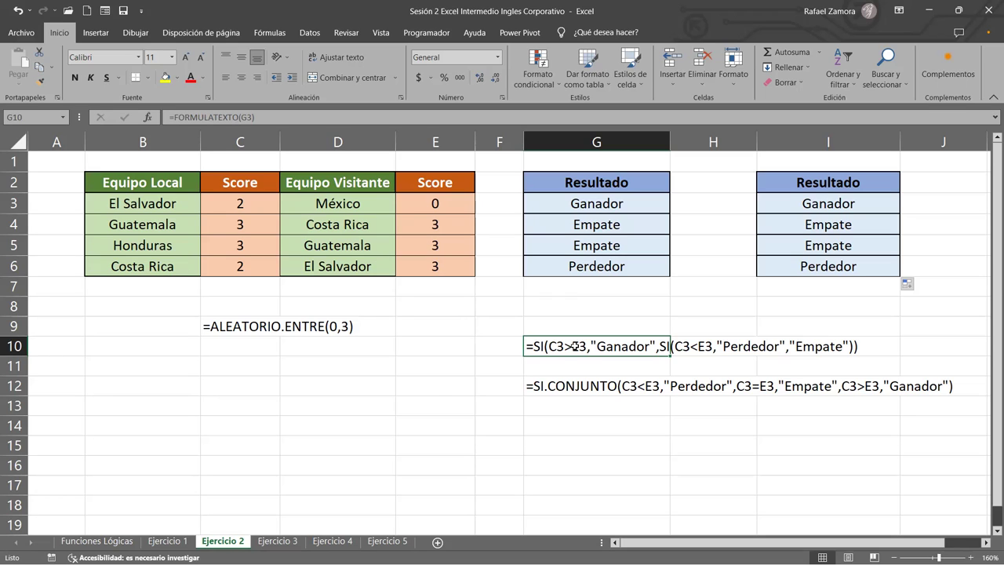
left_click(547, 388)
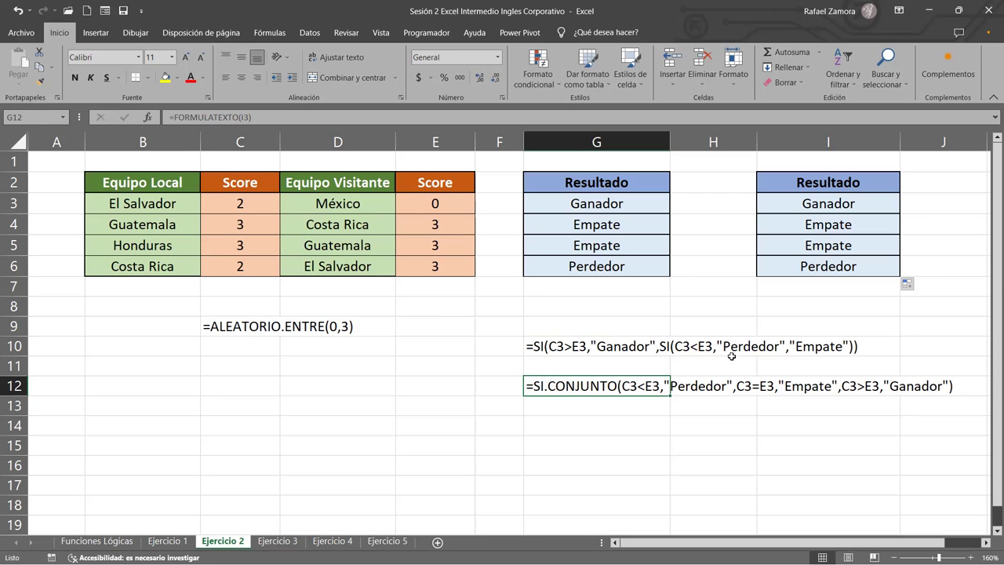
key("F2")
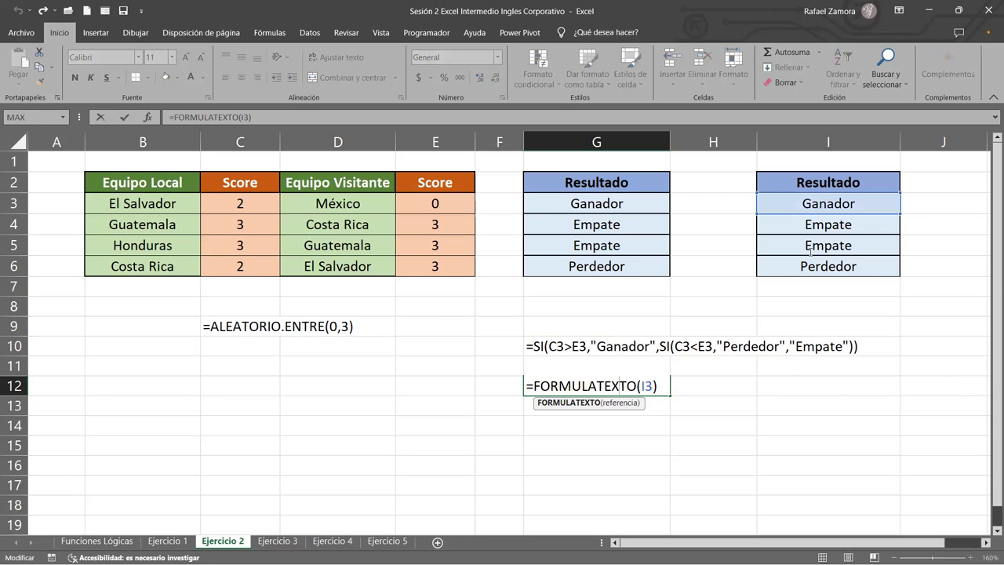
double_click(854, 201)
left_click_drag(846, 225, 853, 226)
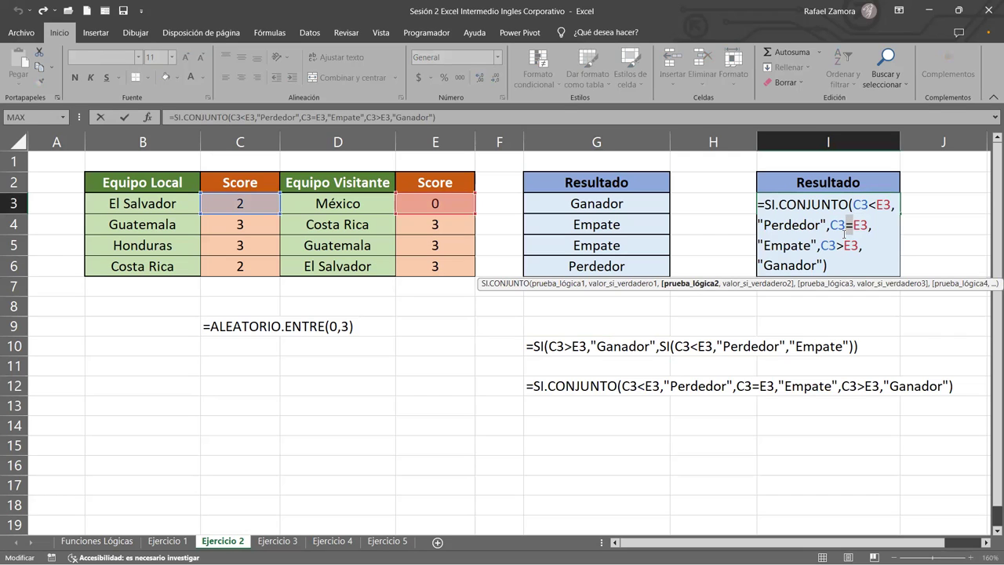
left_click_drag(757, 204, 765, 204)
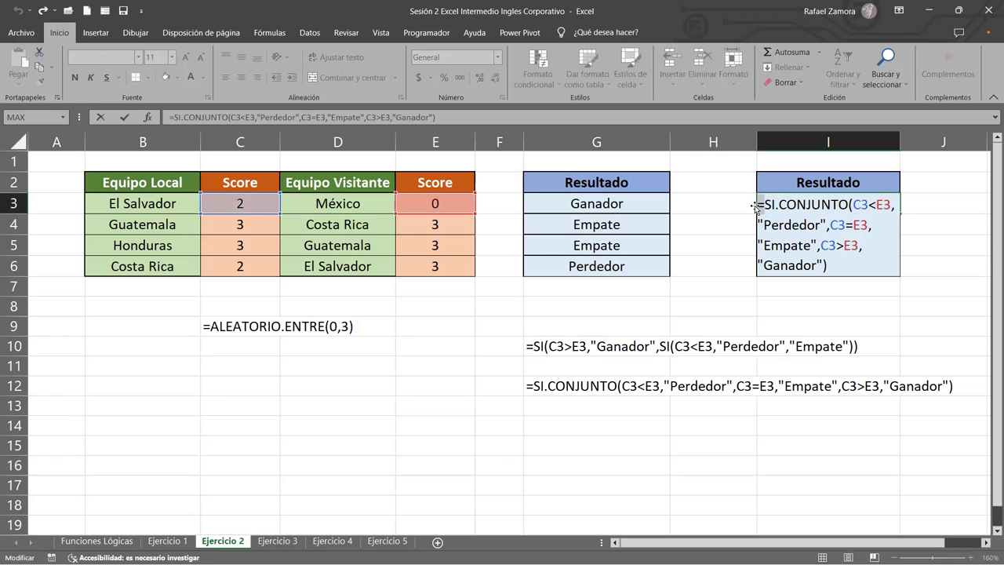
key("ctrl+Return")
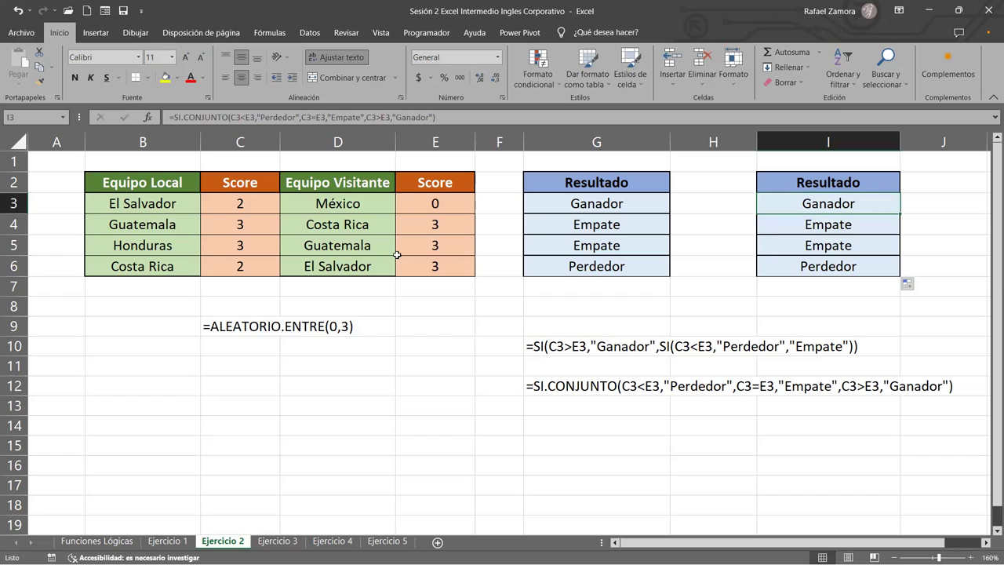
left_click(624, 208)
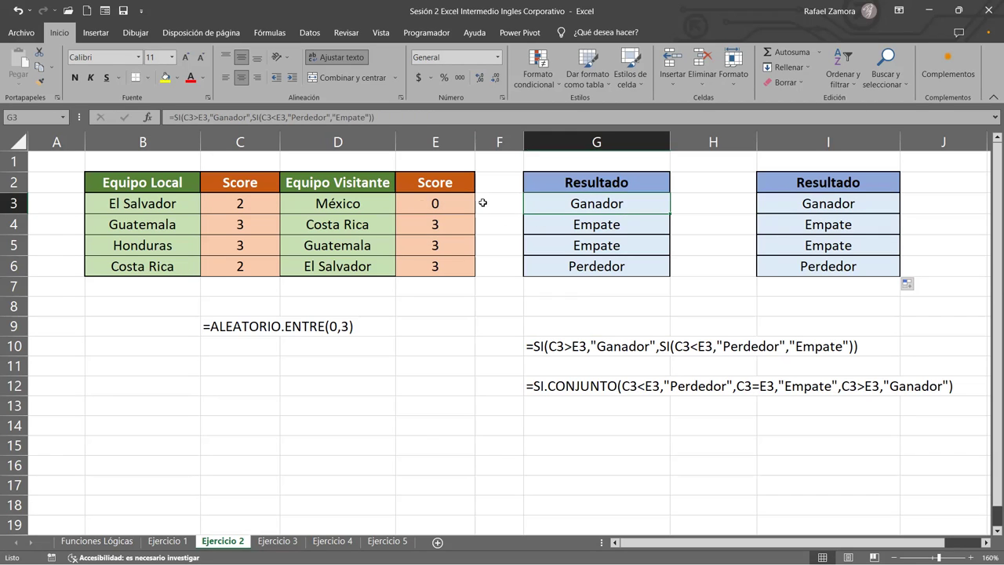
left_click_drag(259, 207, 245, 263)
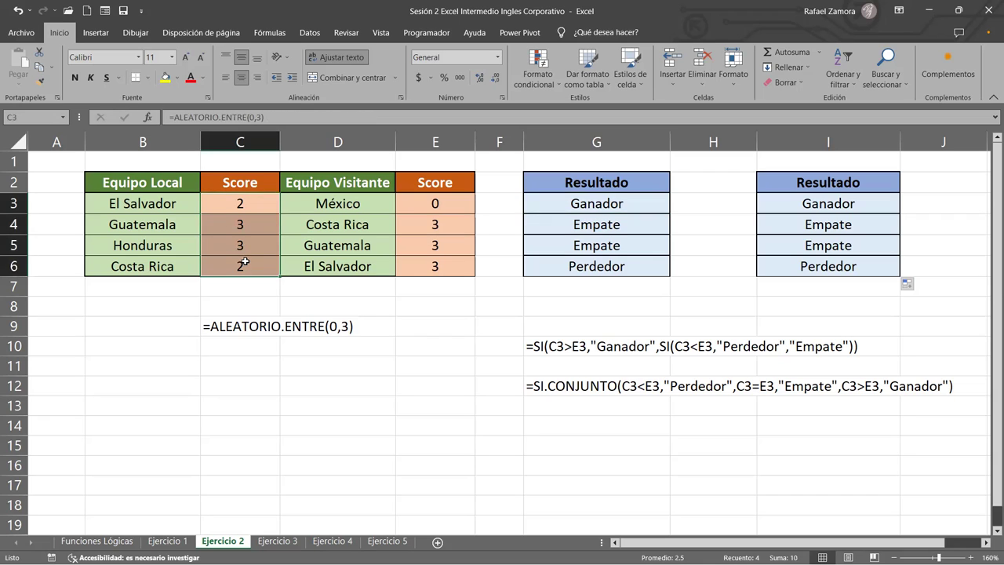
left_click_drag(441, 203, 439, 266)
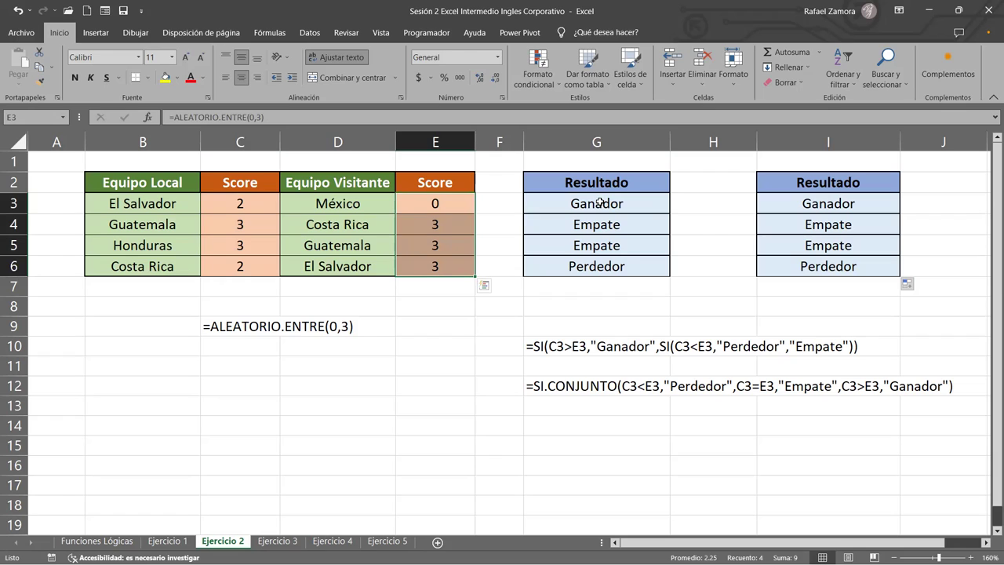
left_click(180, 203)
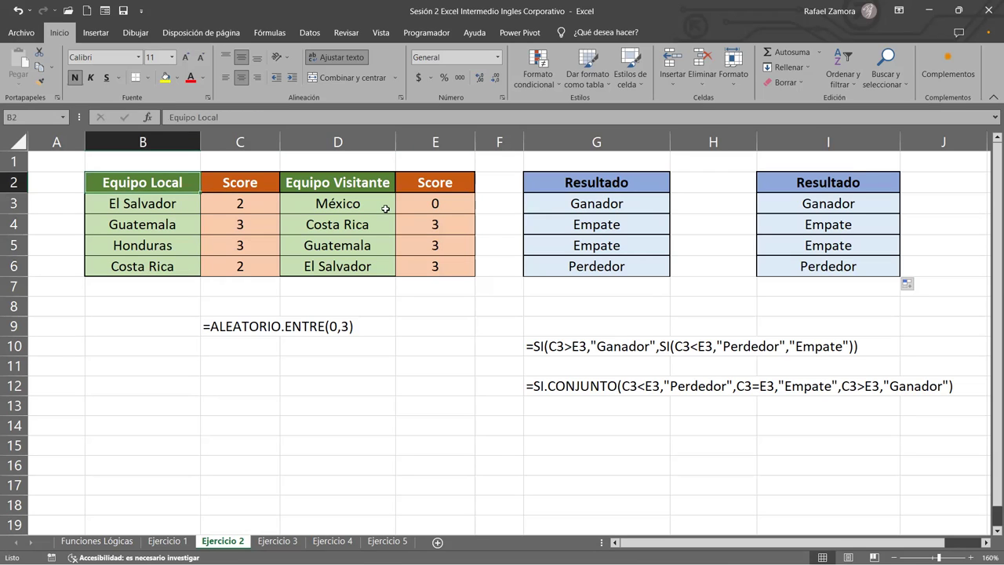
left_click(250, 202)
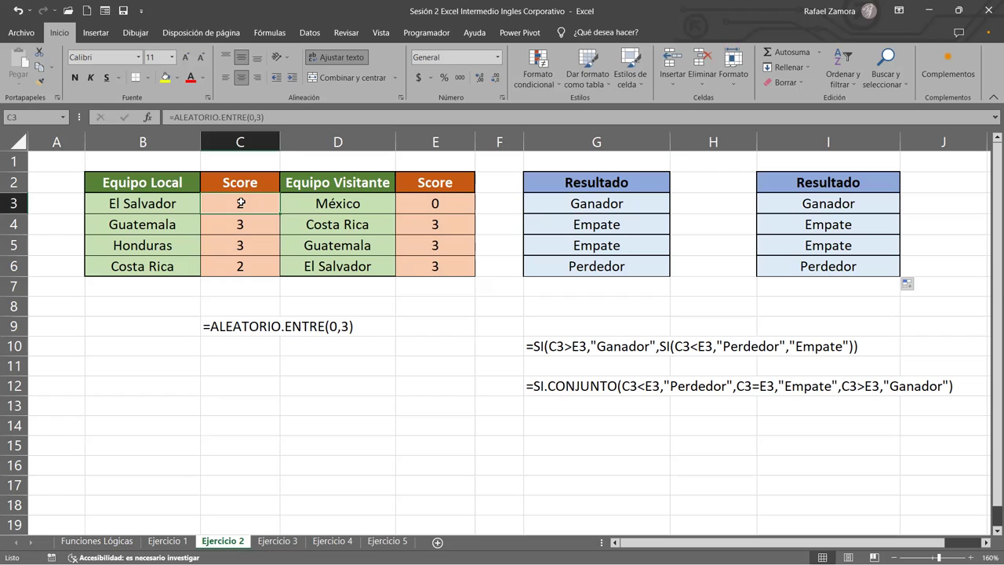
key("Right")
key("Right")
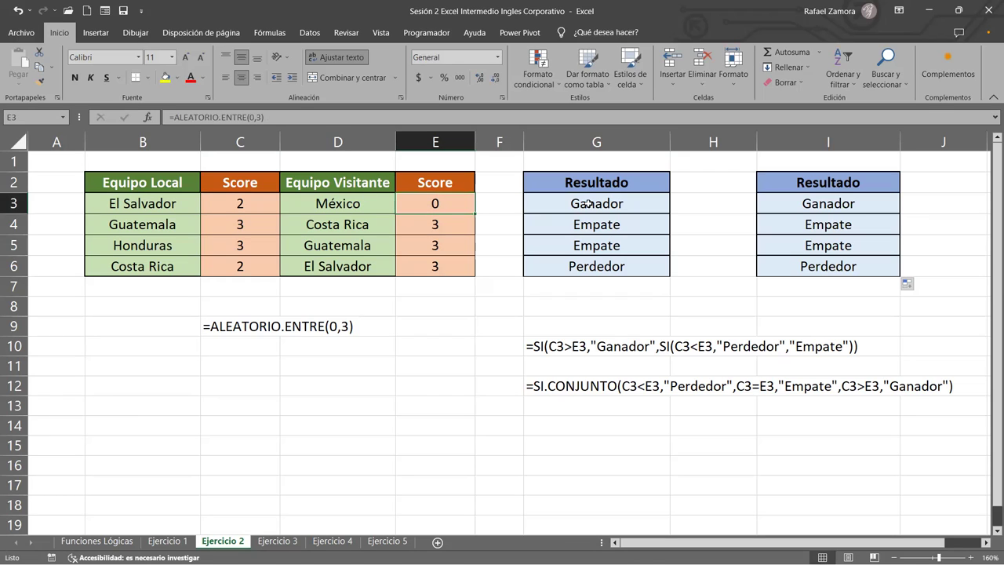
left_click(270, 225)
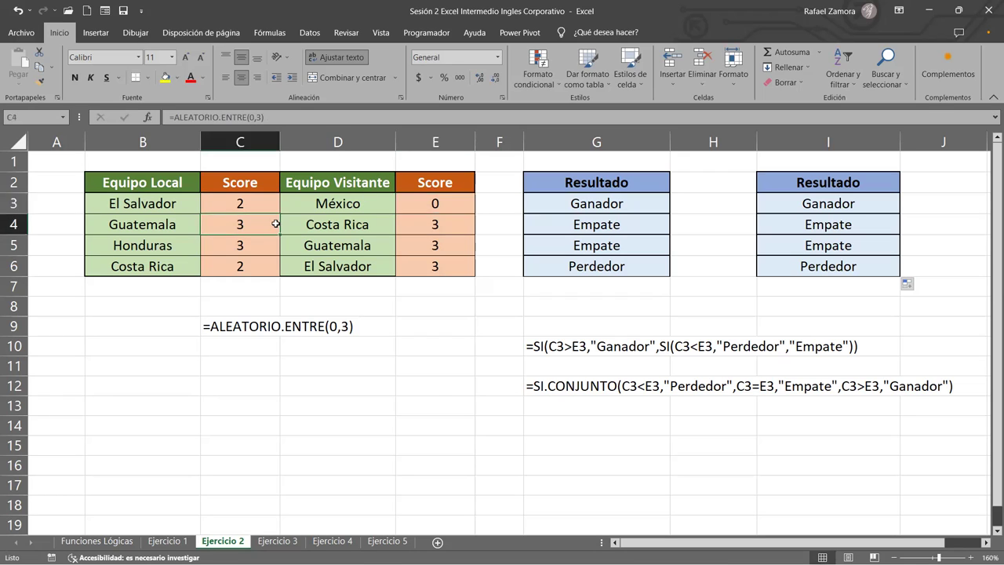
left_click(456, 223)
left_click(625, 226)
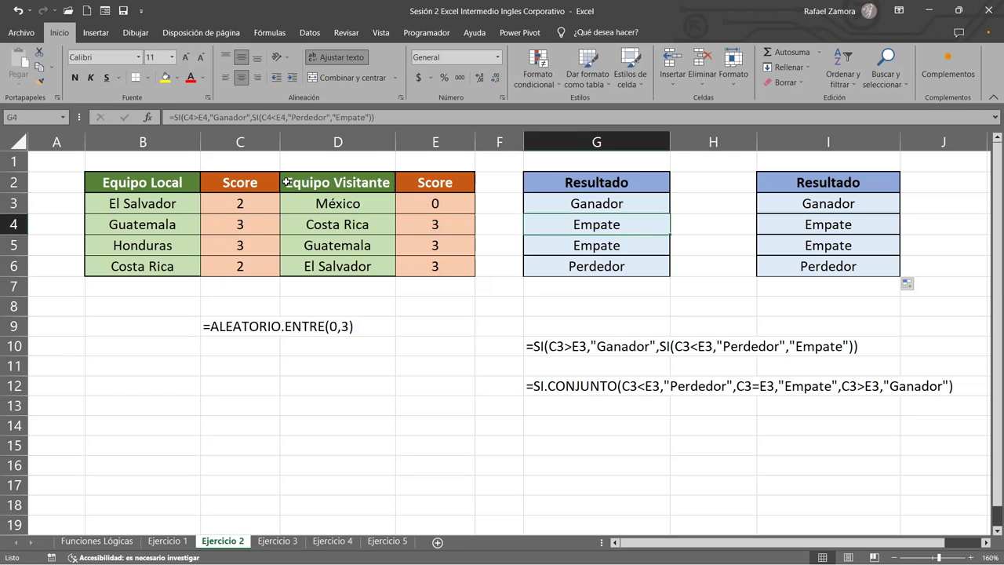
left_click(253, 264)
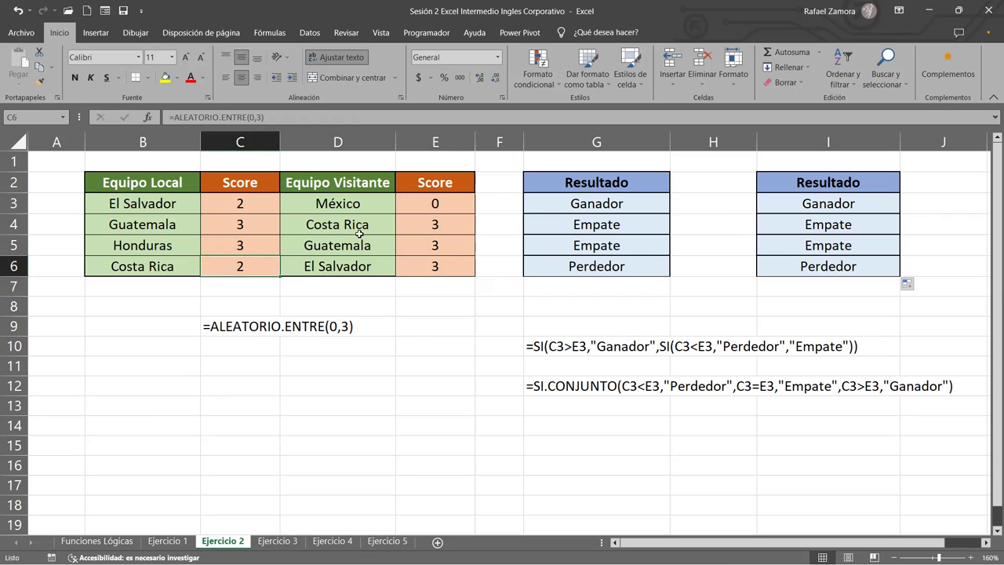
left_click(447, 261)
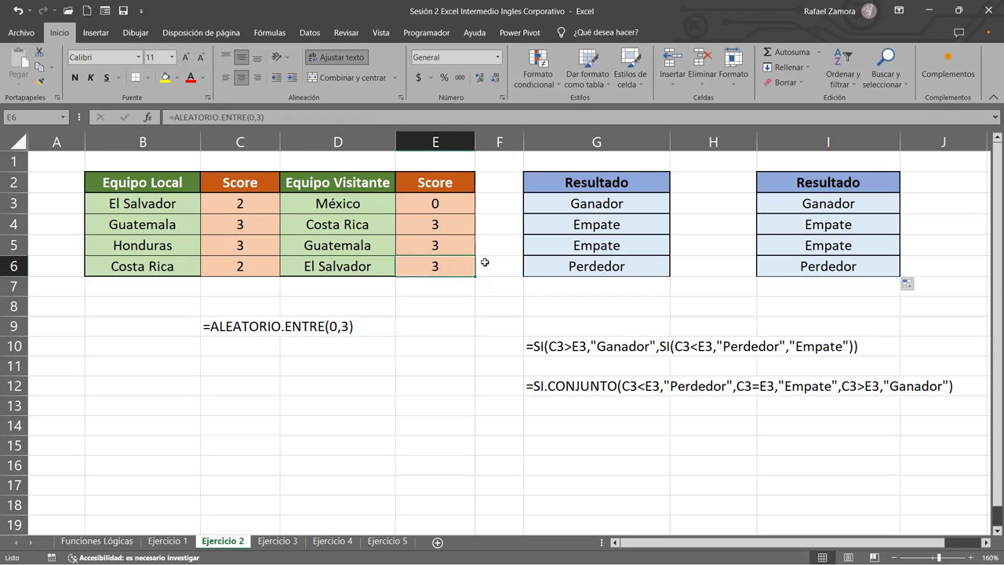
left_click(611, 265)
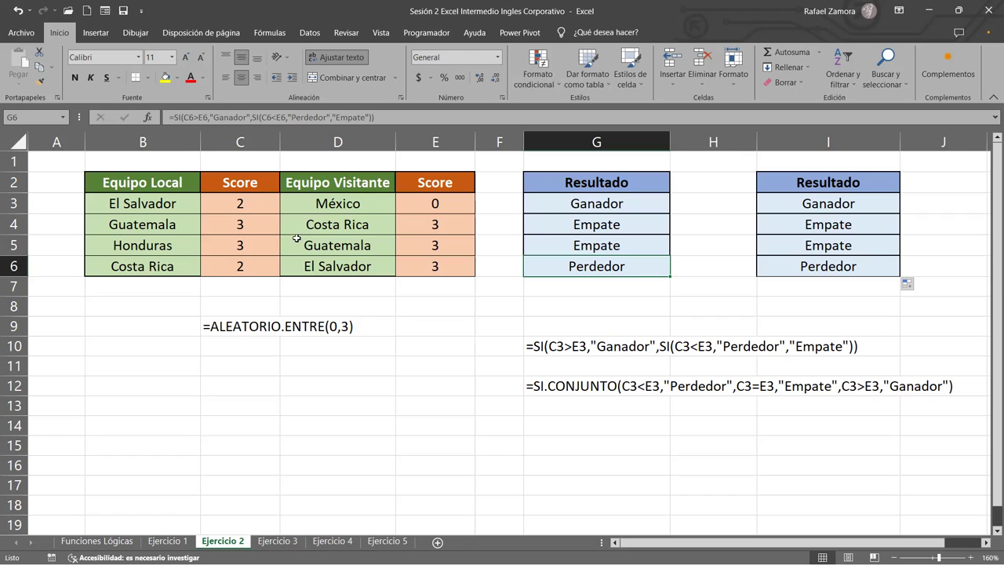
left_click_drag(243, 195, 240, 263)
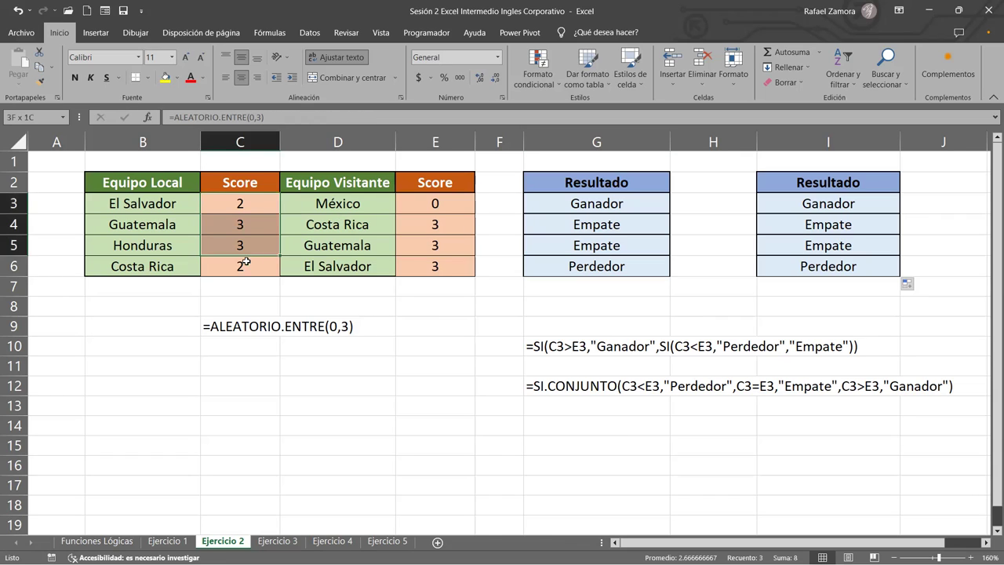
left_click_drag(443, 206, 448, 251)
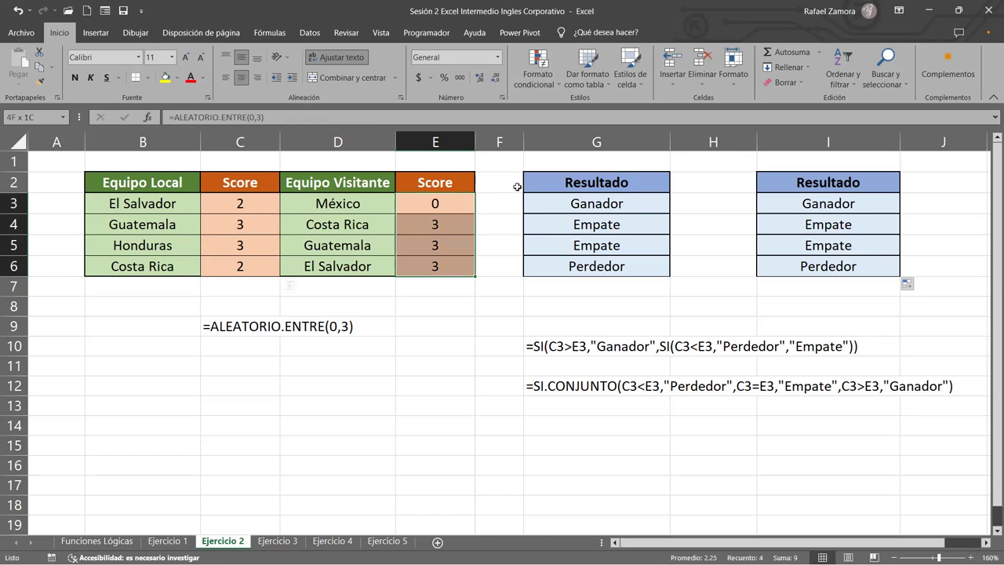
left_click(623, 202)
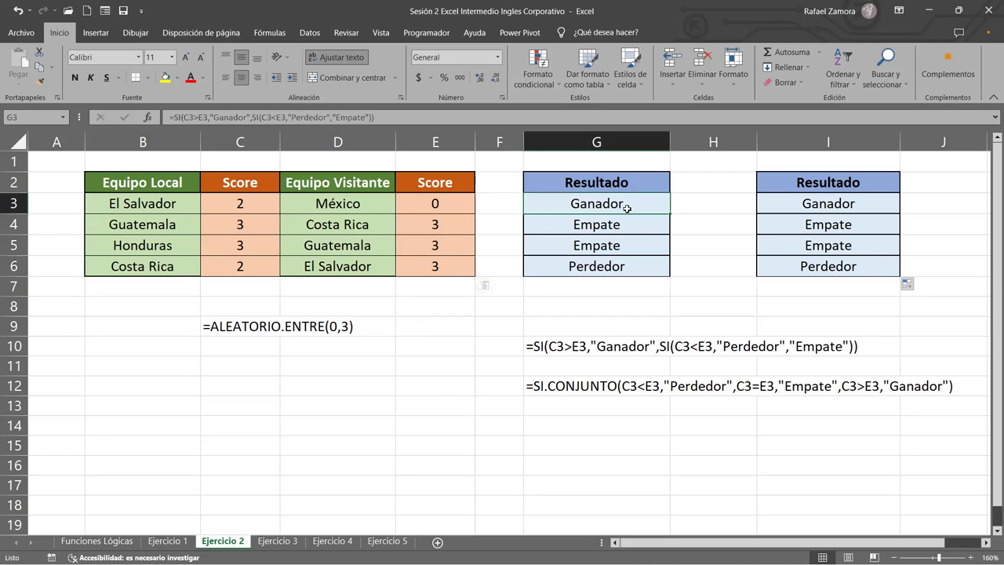
left_click(249, 205)
left_click(427, 203)
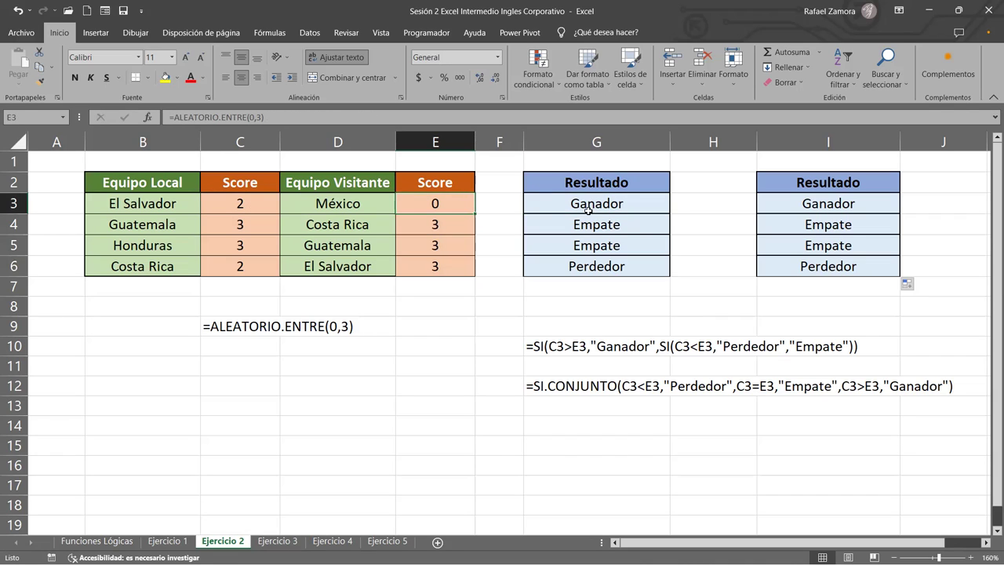
left_click(244, 202)
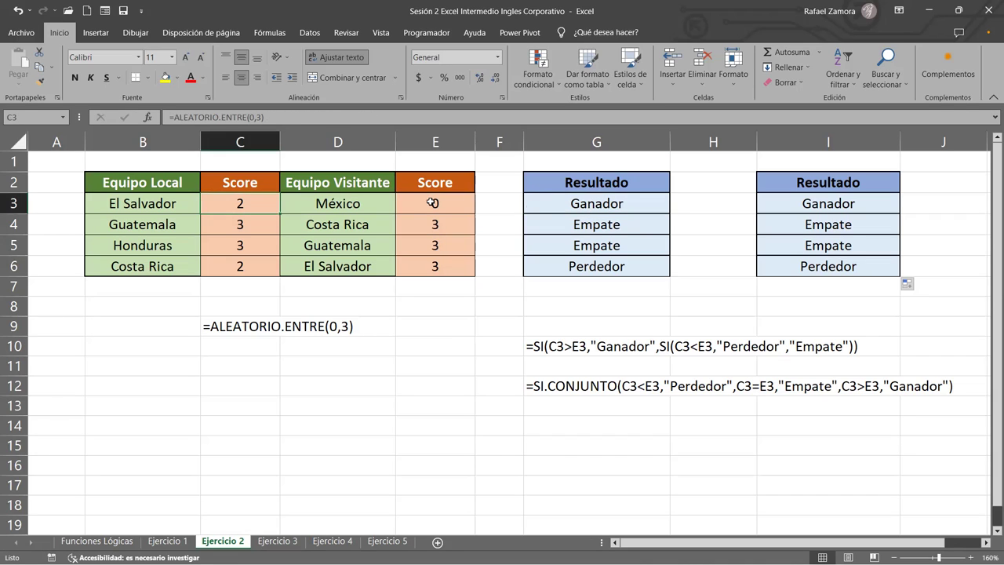
left_click(433, 203)
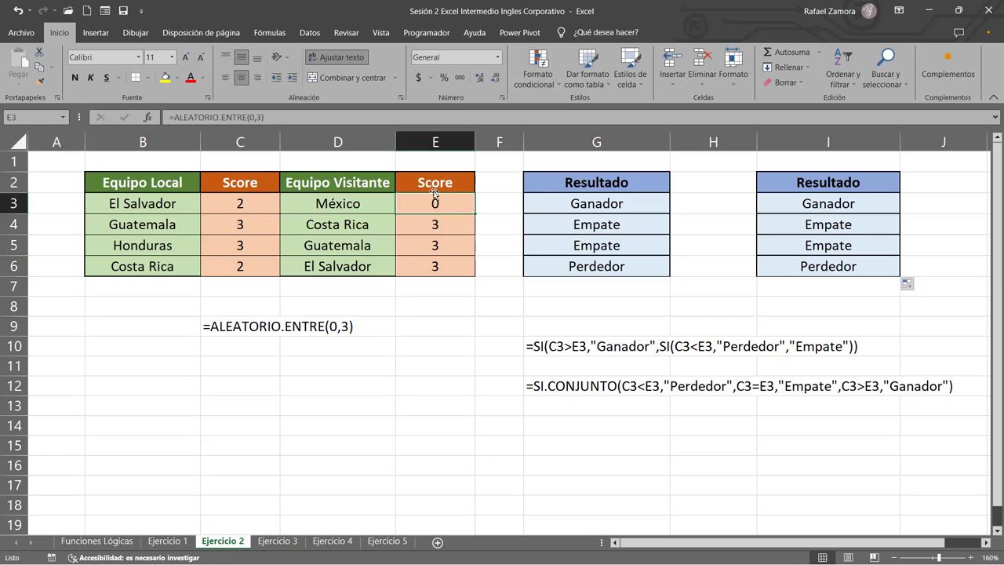
left_click(609, 204)
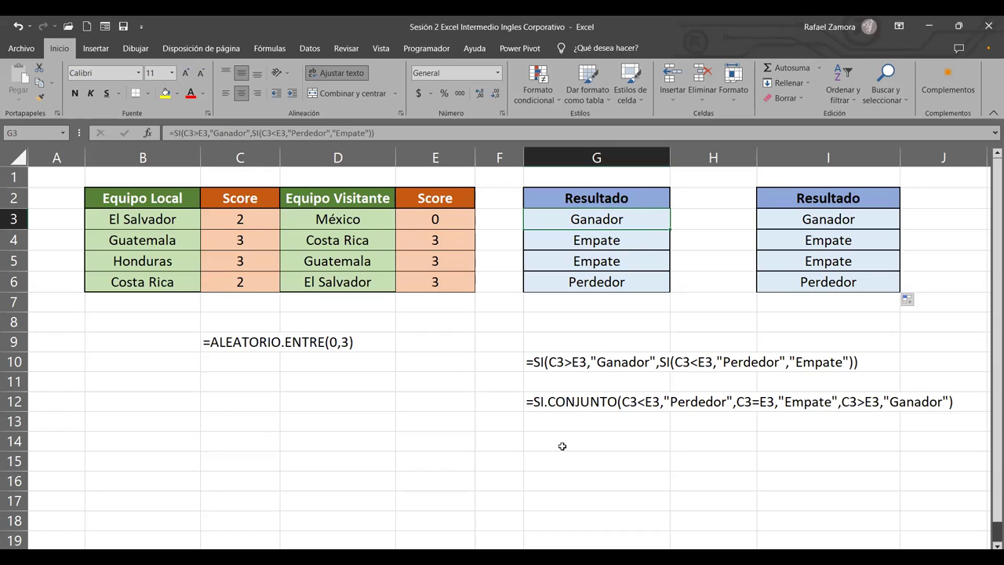
left_click(539, 363)
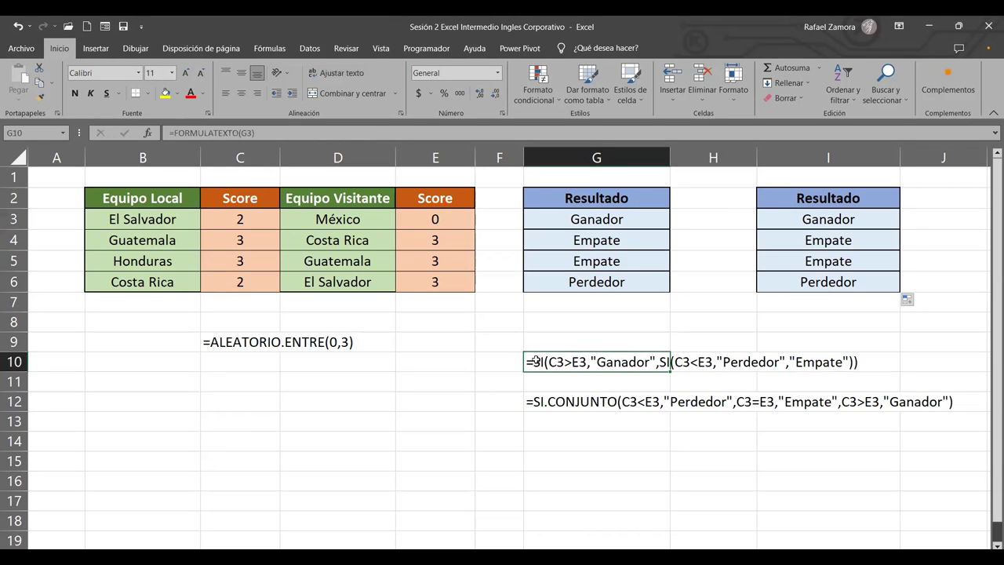
left_click(566, 401)
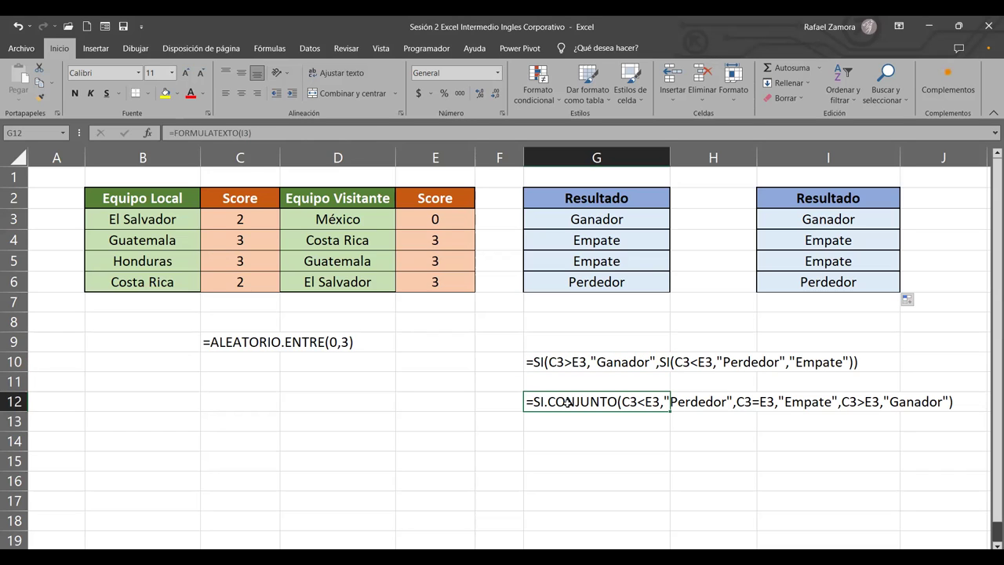
left_click(371, 455)
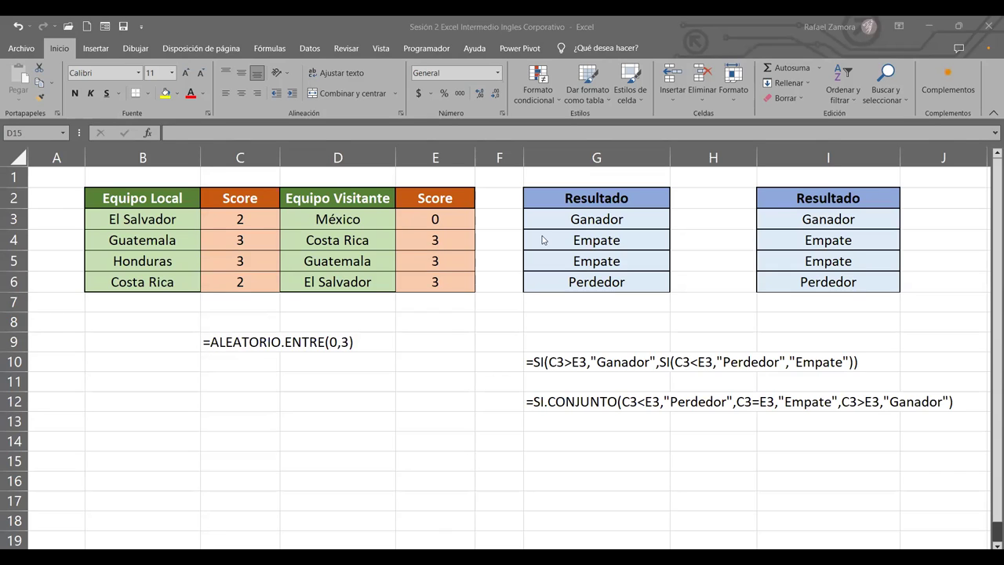
left_click(577, 219)
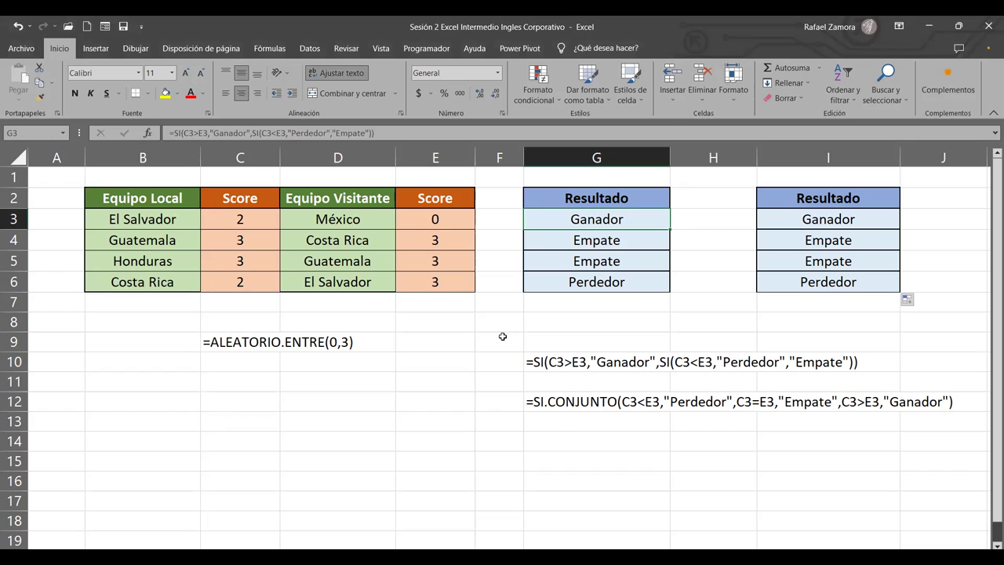
left_click(480, 283)
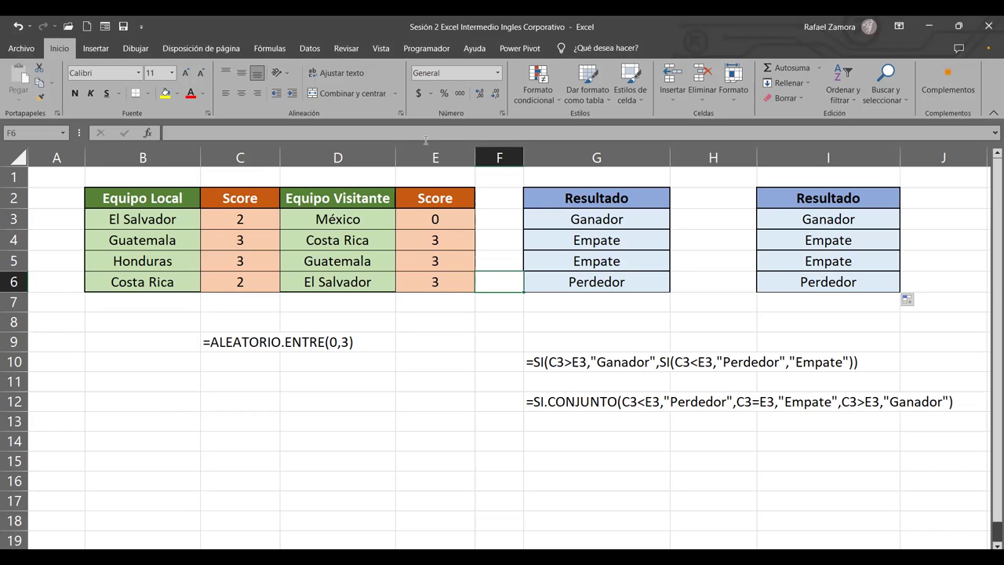
left_click(384, 158)
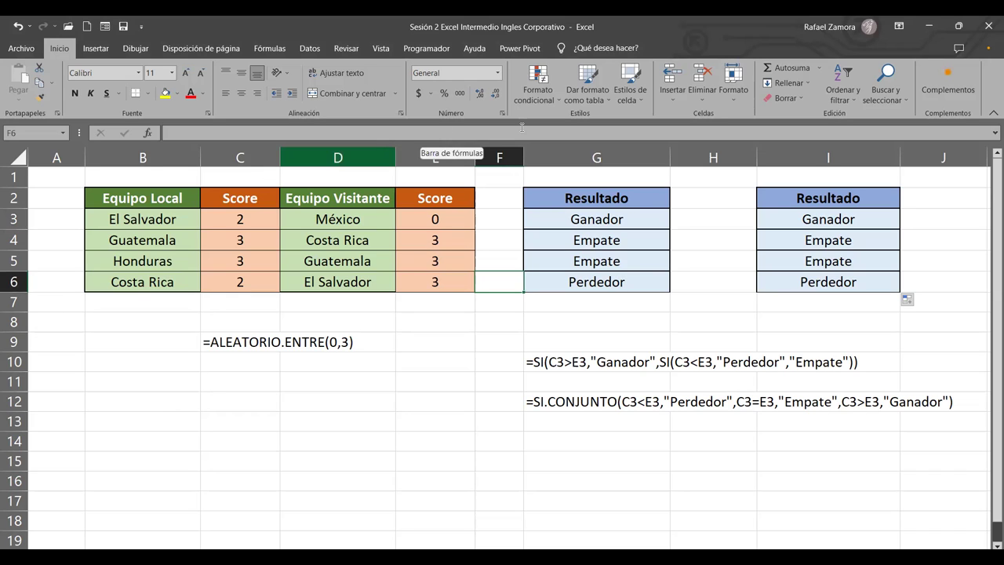
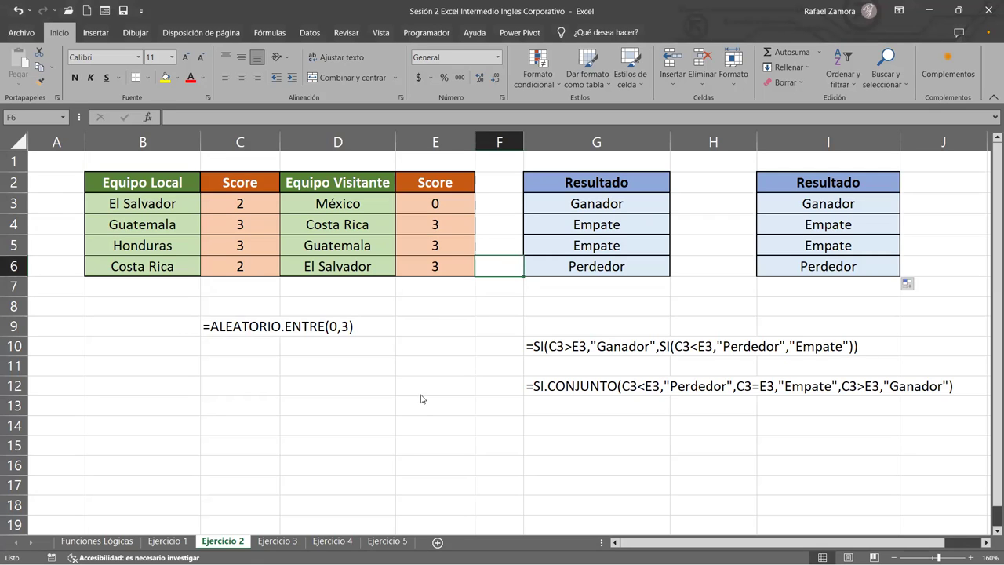
Step: Leave the football scores sheet and switch to the Ejercicio 3 sales sheet
left_click(360, 386)
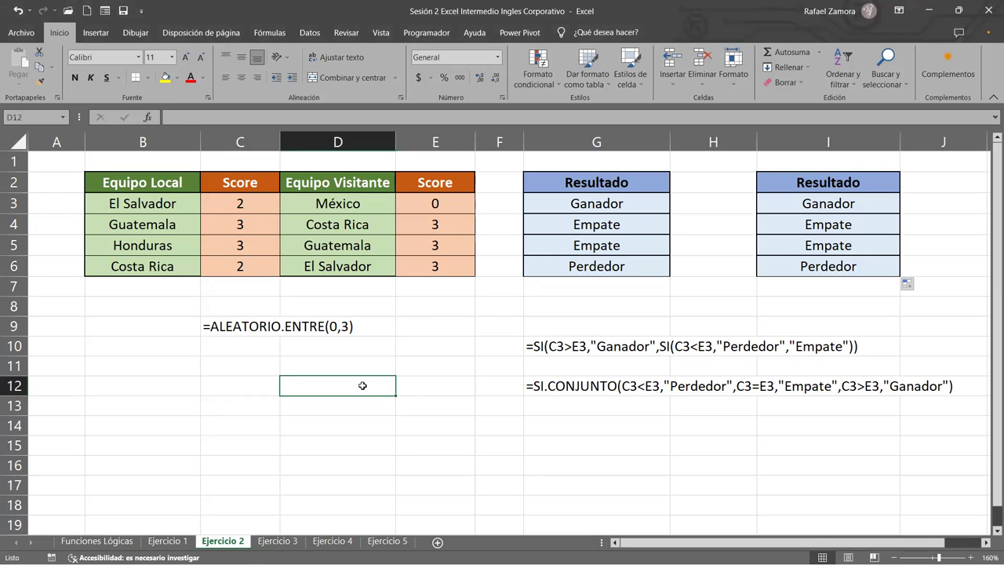
left_click(279, 542)
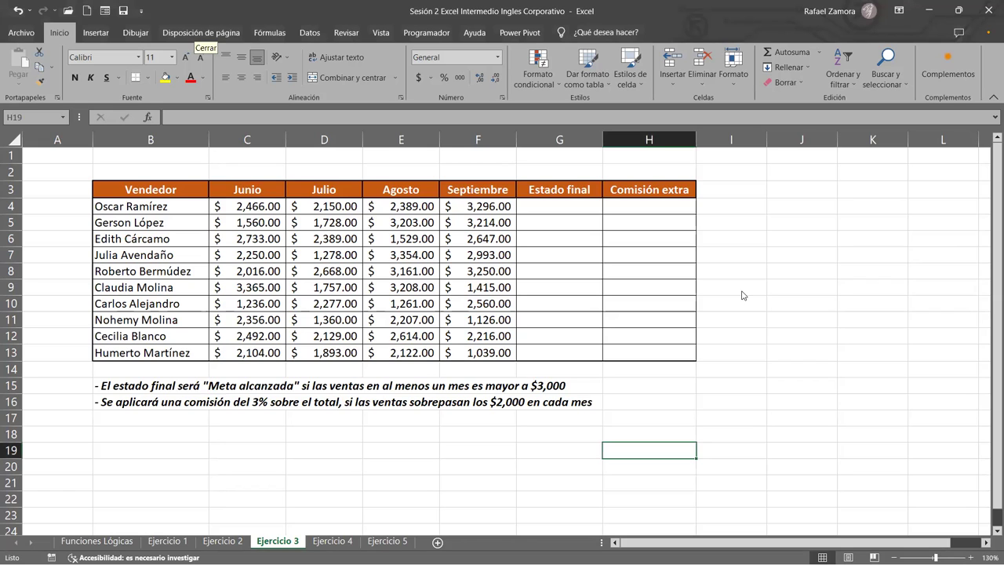
left_click(223, 541)
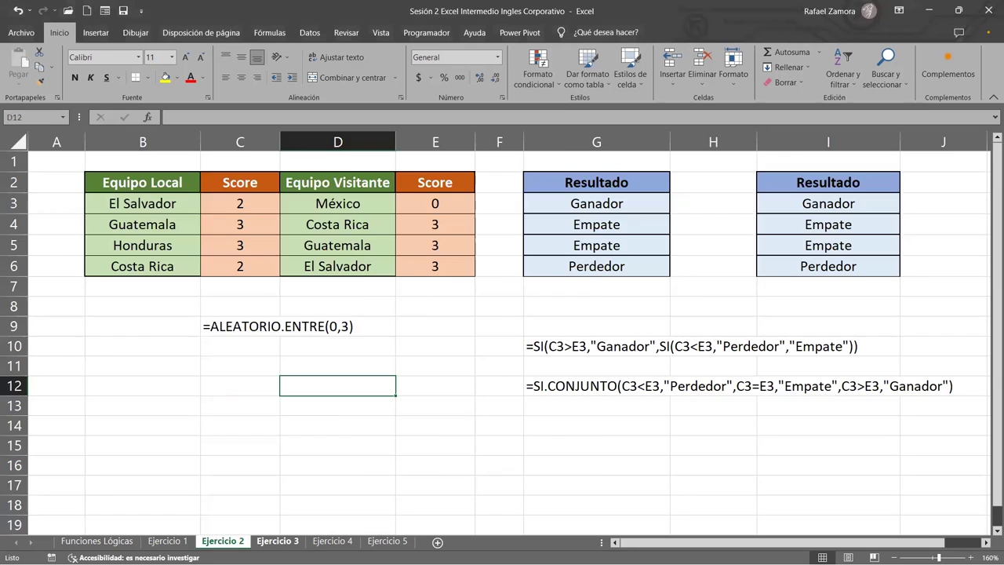
left_click(278, 541)
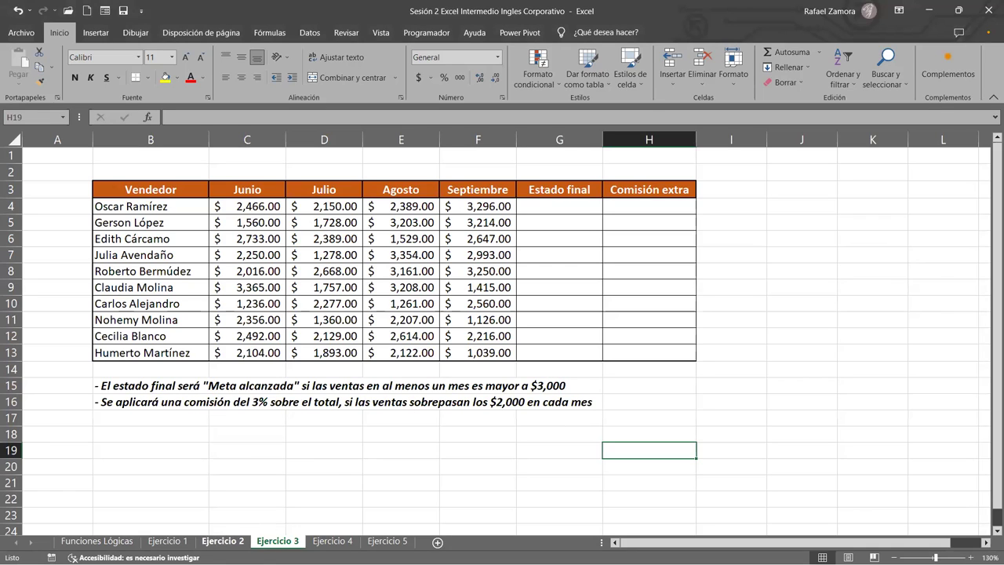
left_click(232, 543)
left_click(271, 542)
left_click(234, 543)
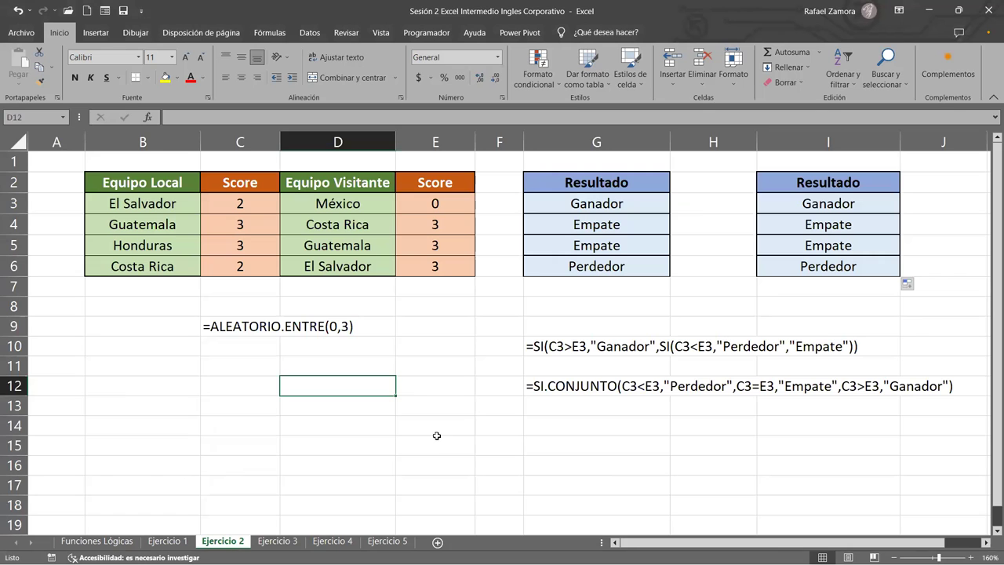
left_click(278, 541)
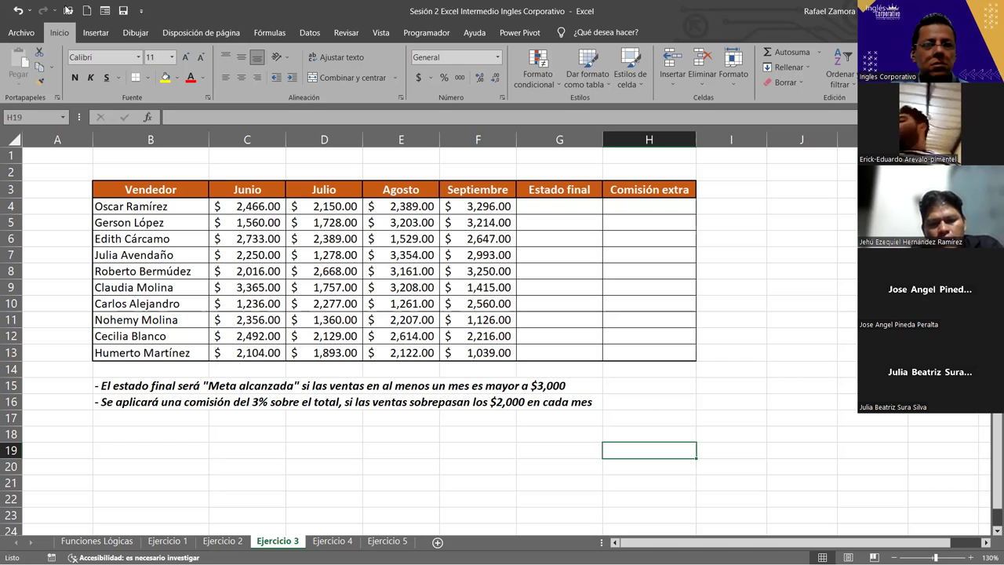
left_click(608, 350)
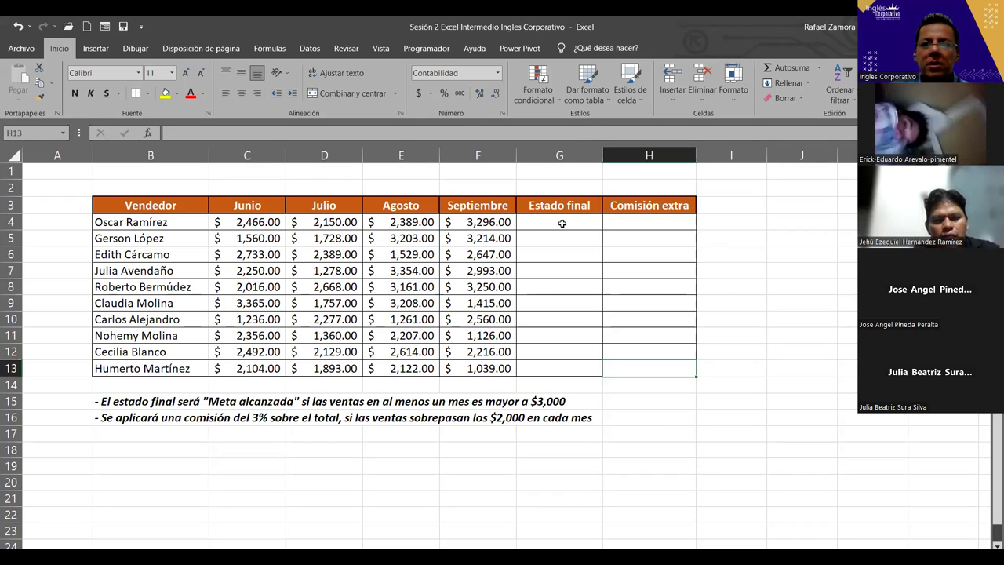
left_click(560, 228)
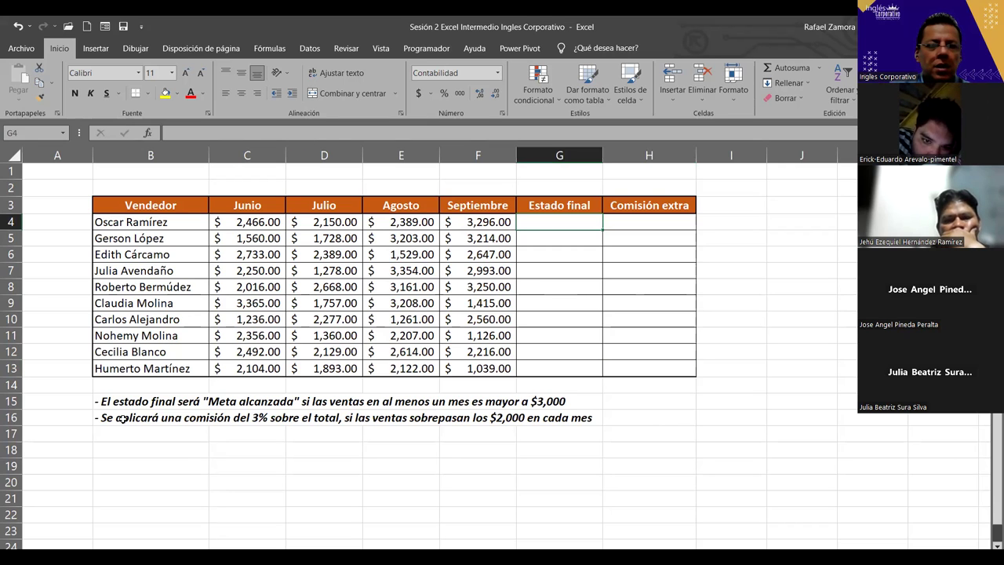
left_click_drag(108, 401, 589, 400)
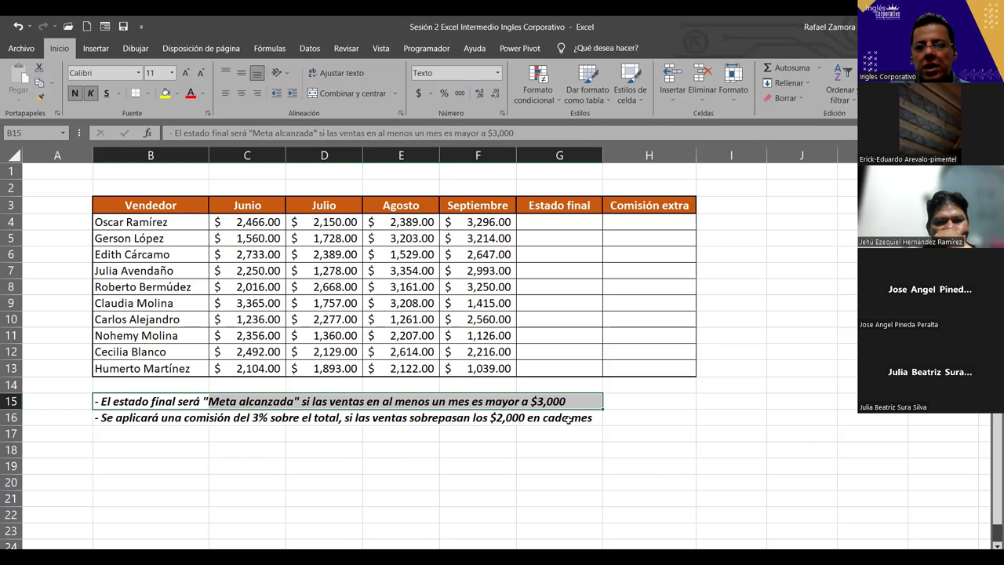
left_click(569, 222)
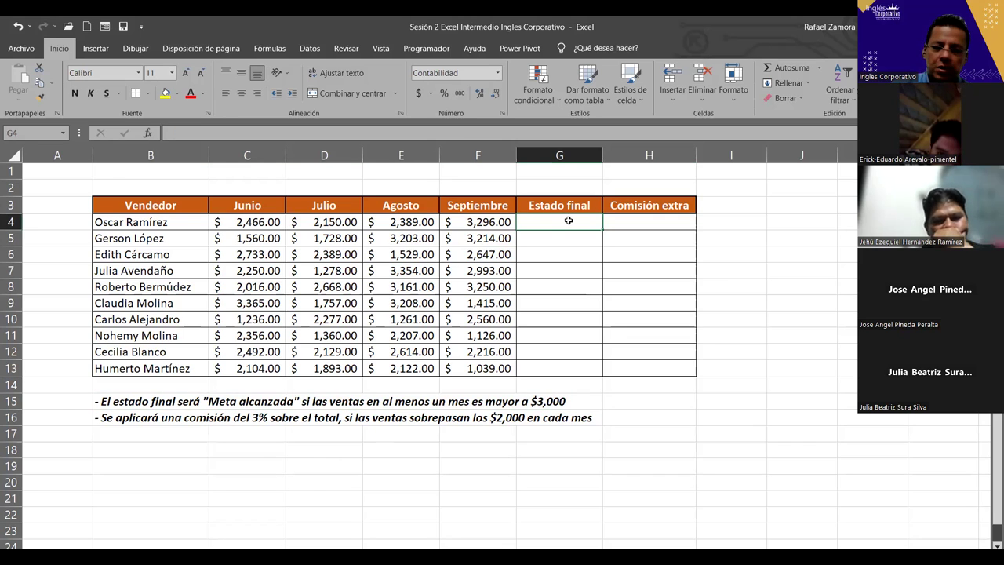
Step: In G4, begin =SI(Y(C4>3000 to test whether June sales exceed 3000
type(")")
key("BackSpace")
type("=")
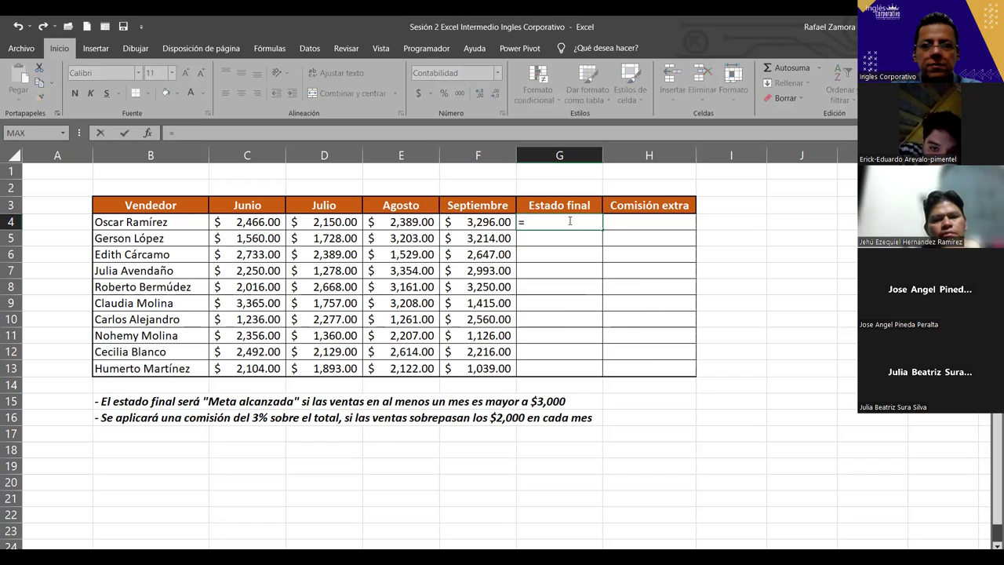
type("s")
key("BackSpace")
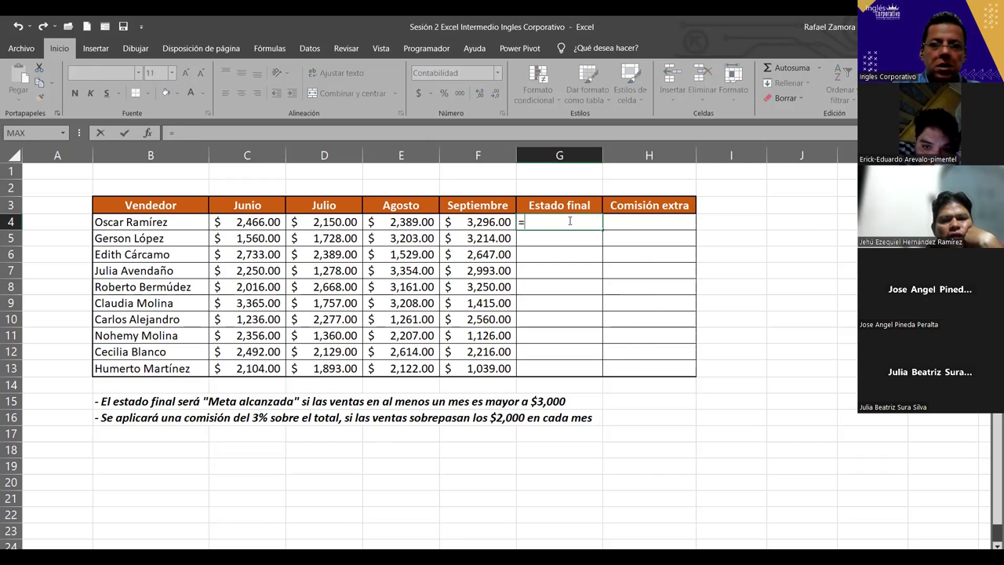
type("SI(")
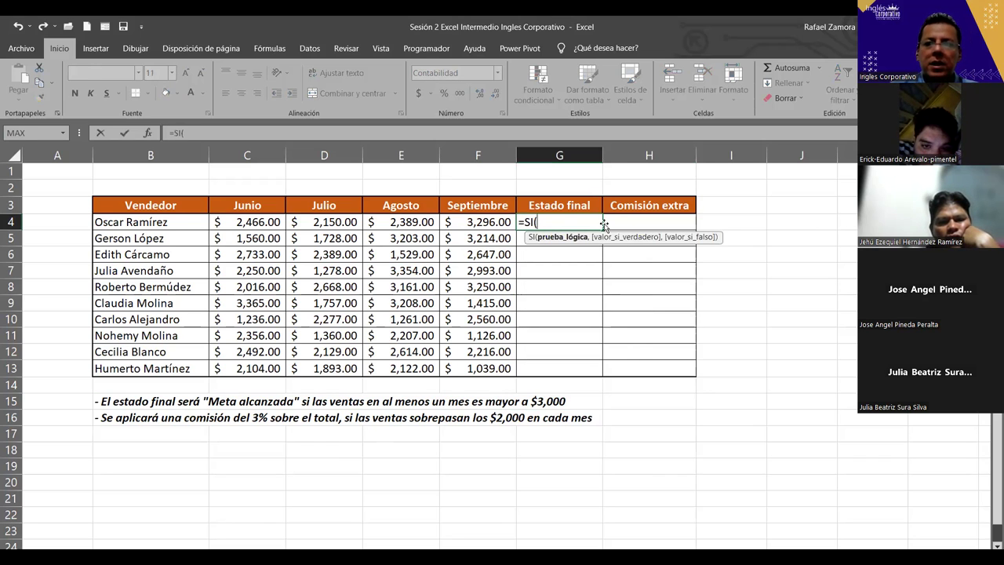
left_click(244, 221)
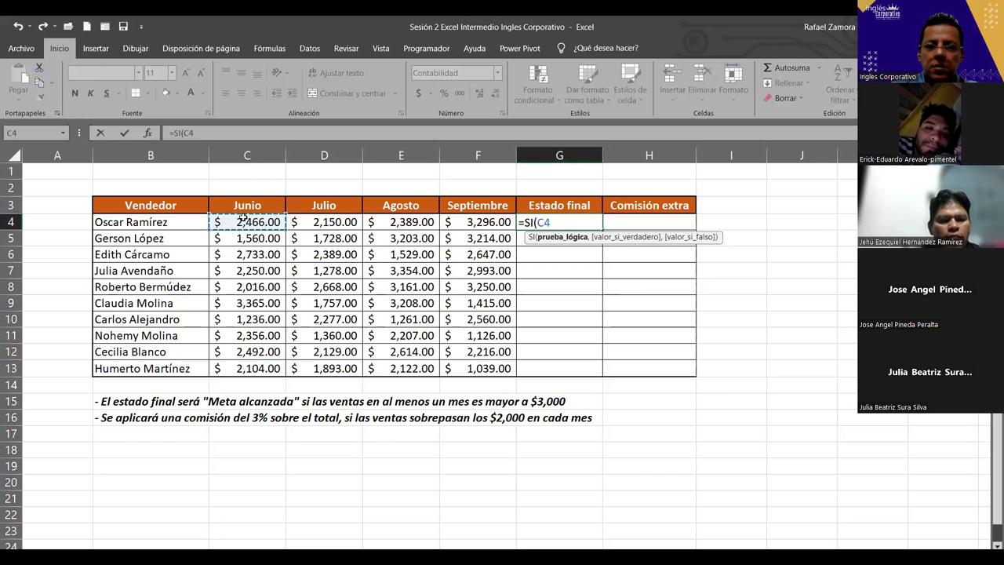
type(">")
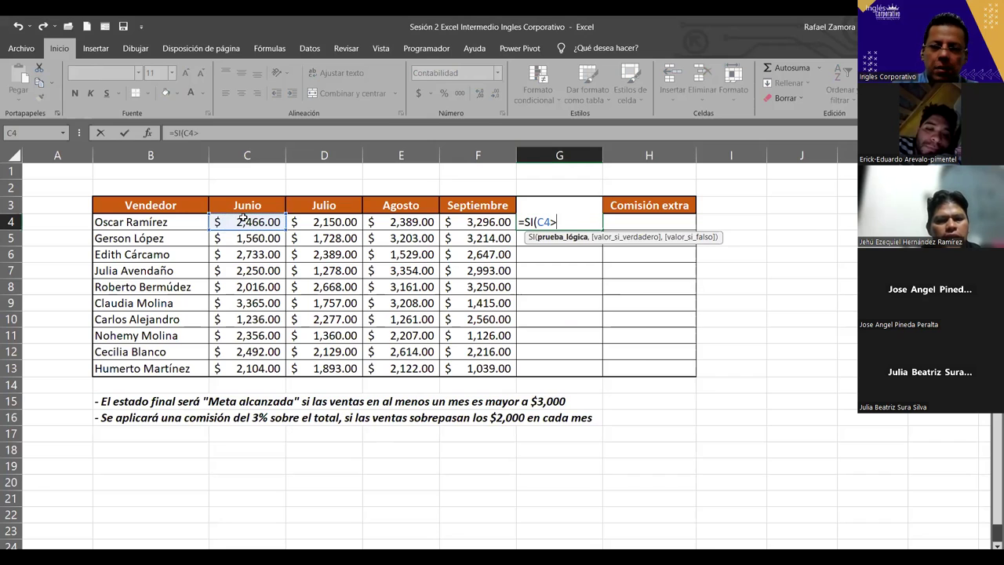
type("3000")
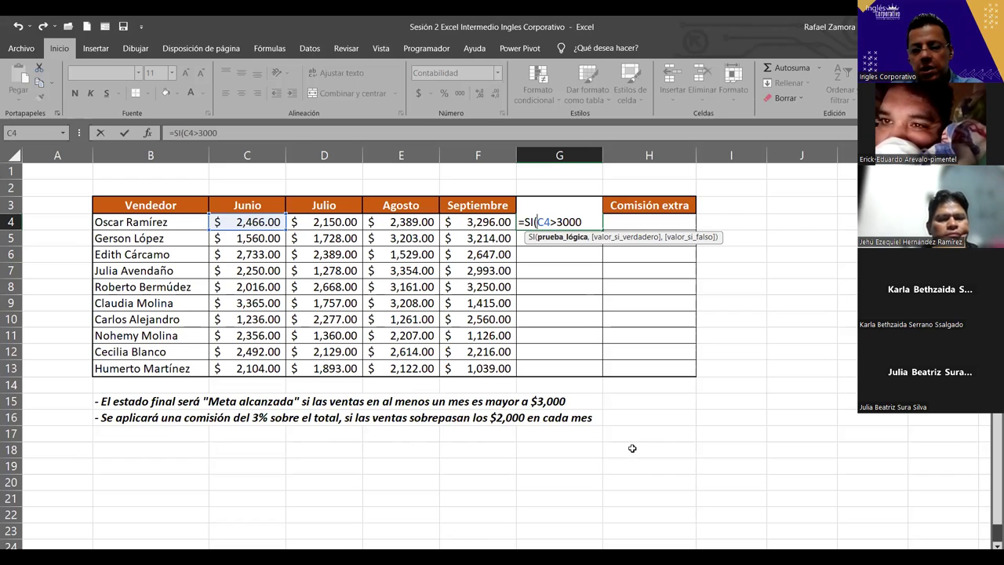
type("y")
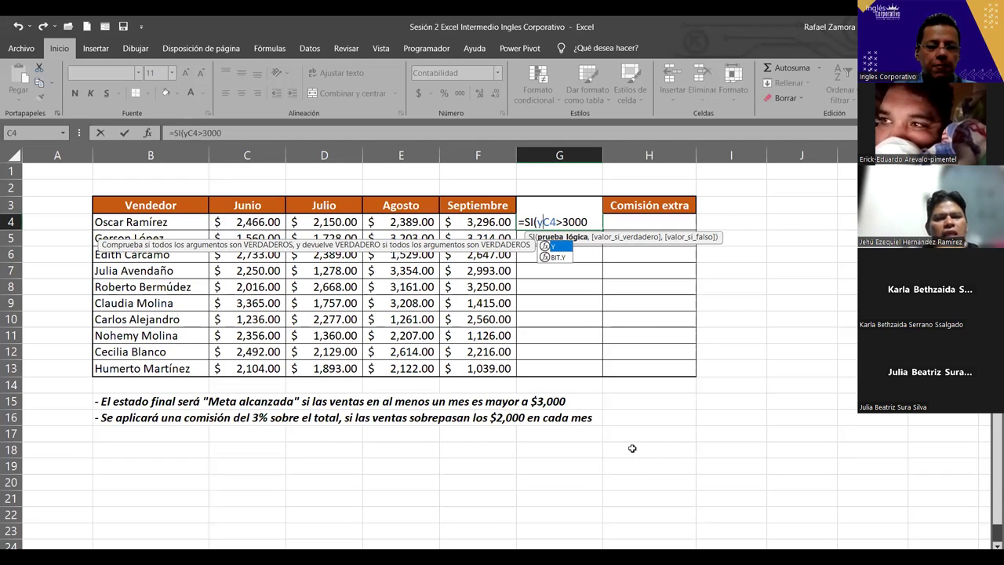
key("Tab")
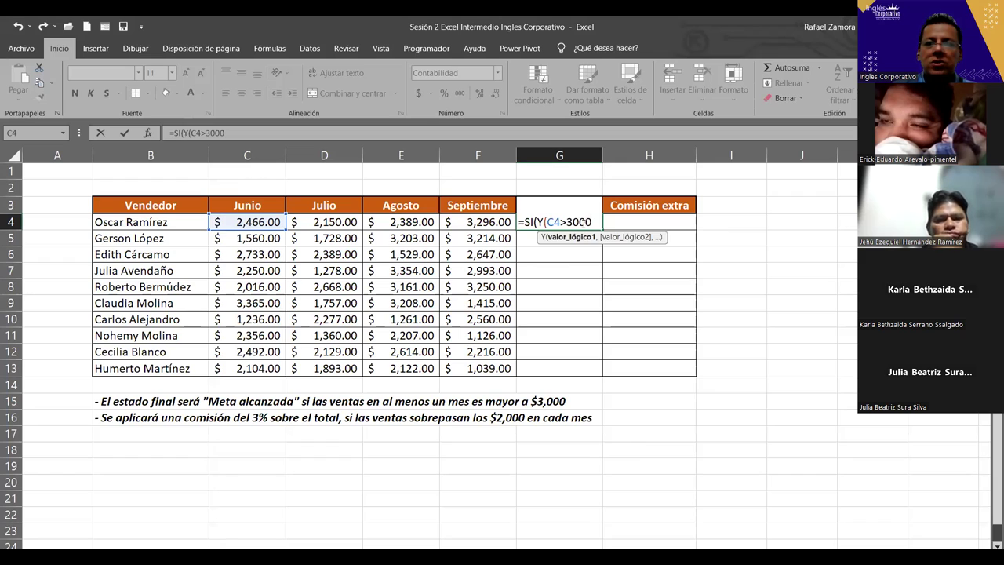
Step: Extend G4's test to C4, D4, E4 and F4 each >3000, swapping Y for O
left_click_drag(588, 222, 560, 222)
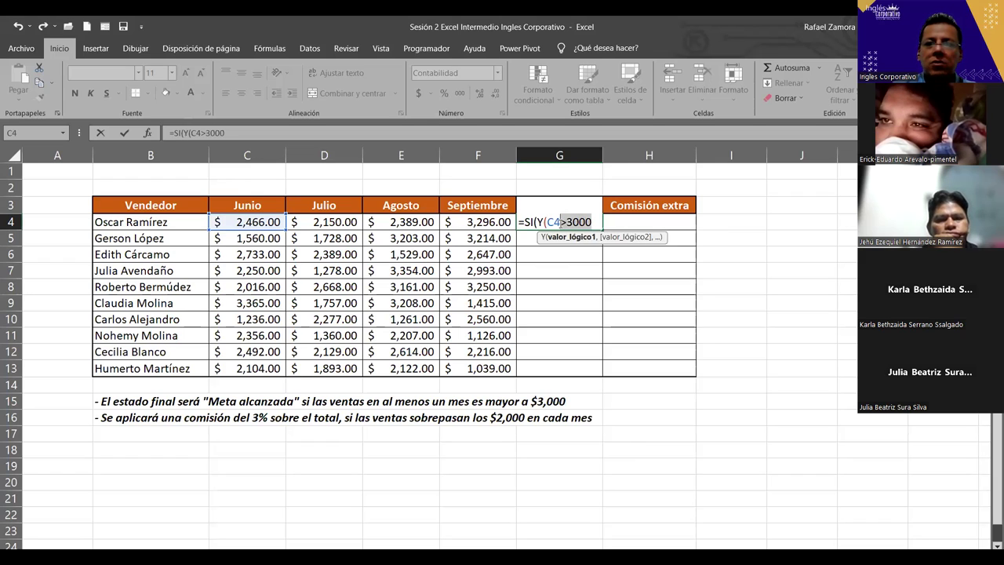
left_click(600, 222)
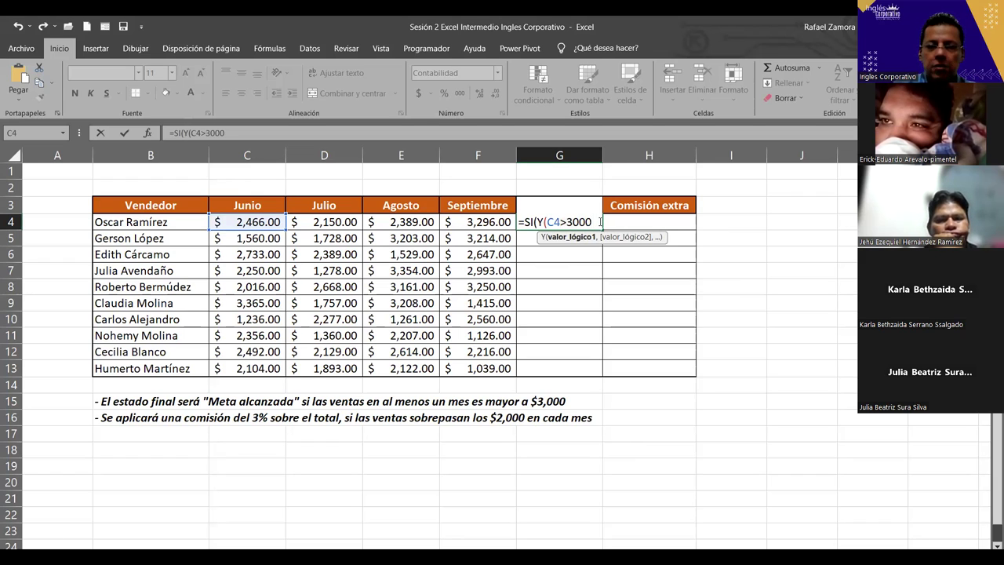
type(",")
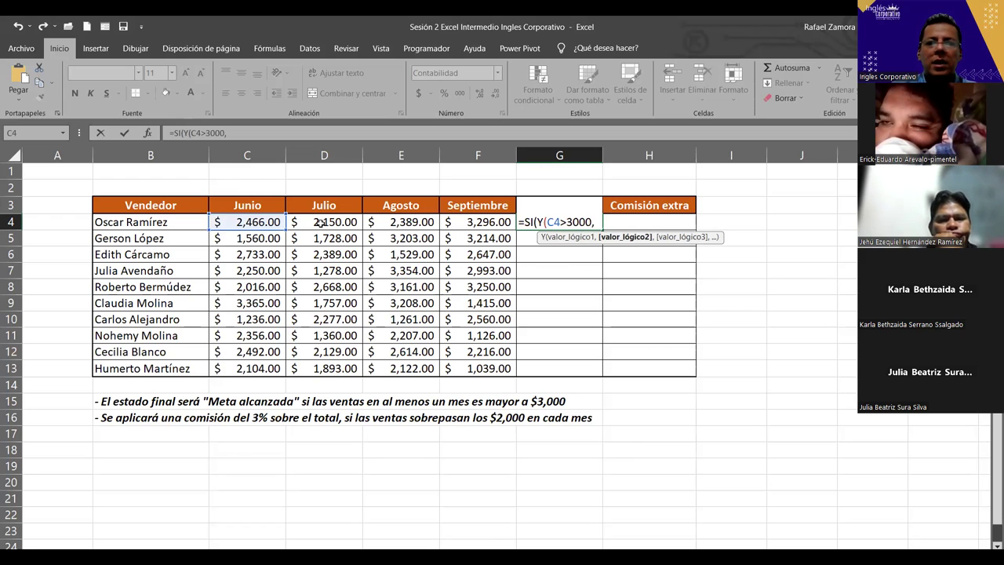
left_click(321, 222)
type(">3000")
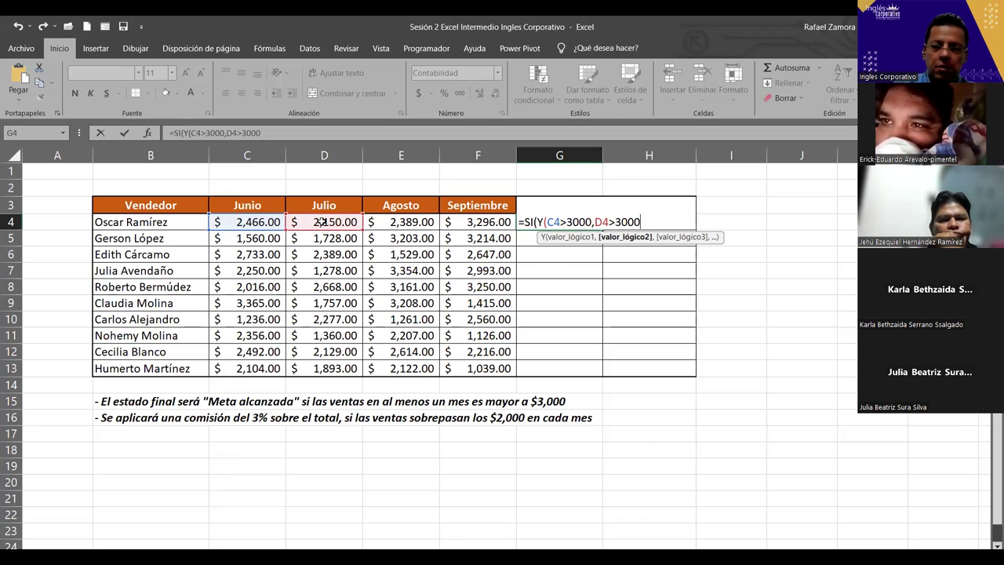
type(",")
left_click(394, 222)
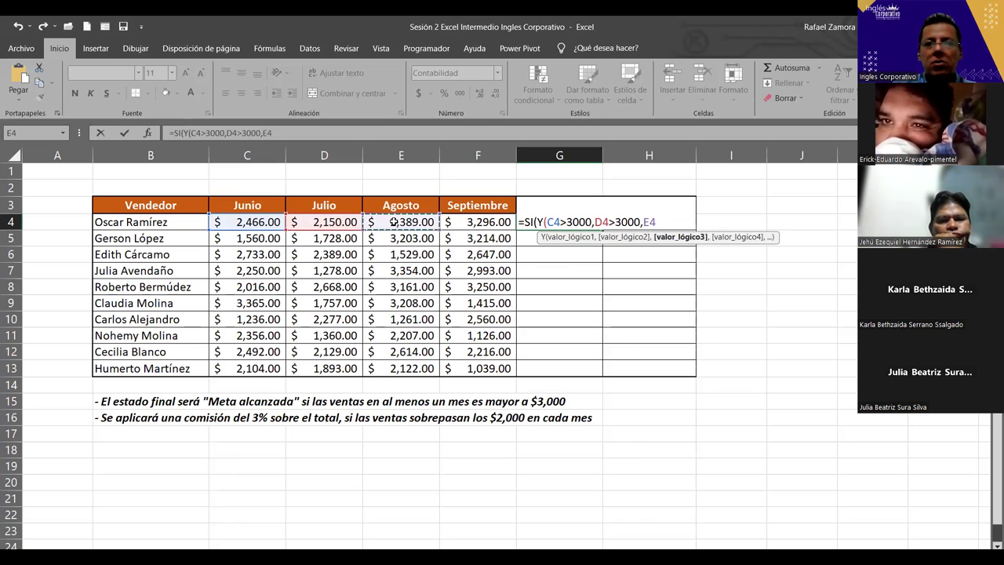
type(">3000")
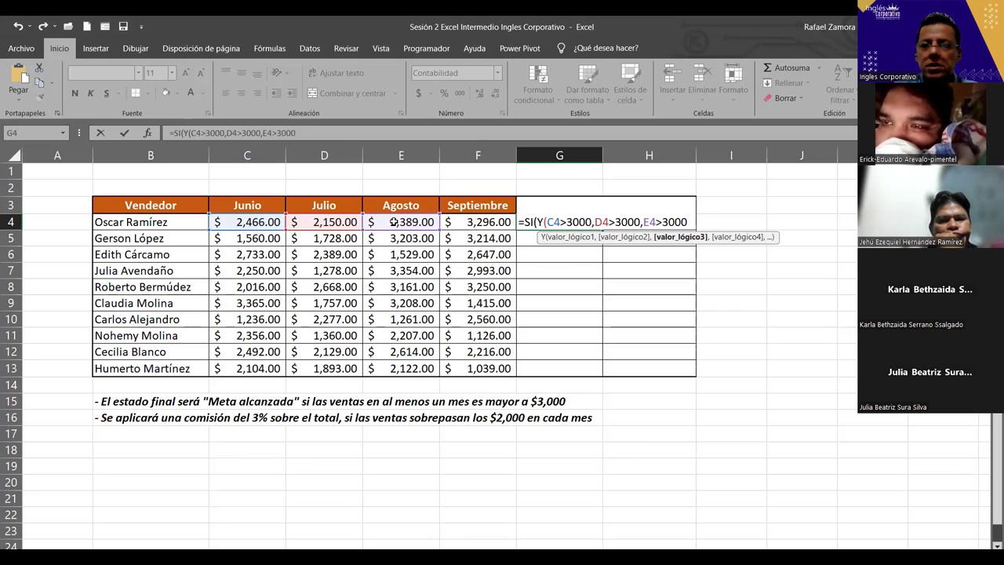
type(",")
left_click(492, 222)
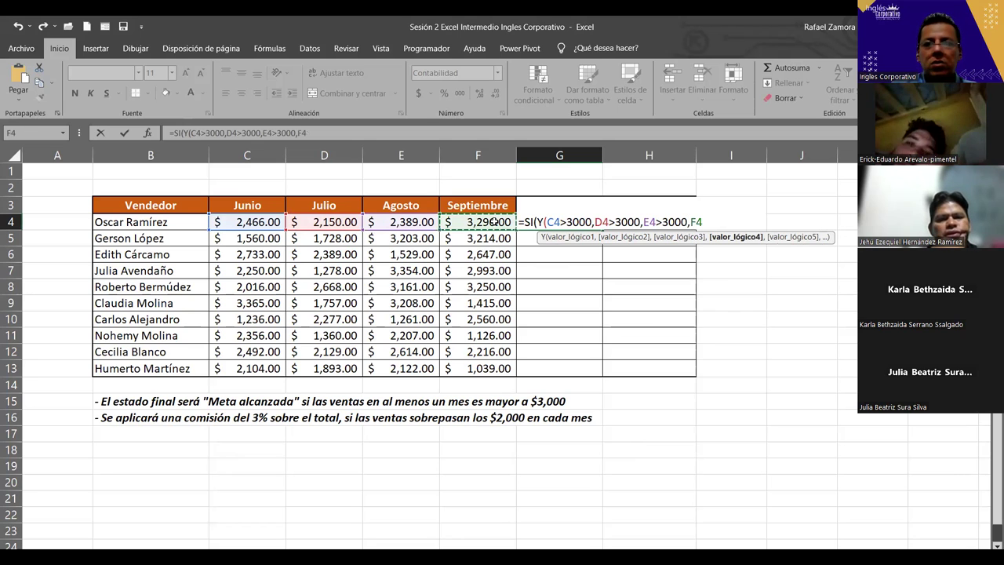
type(">3000")
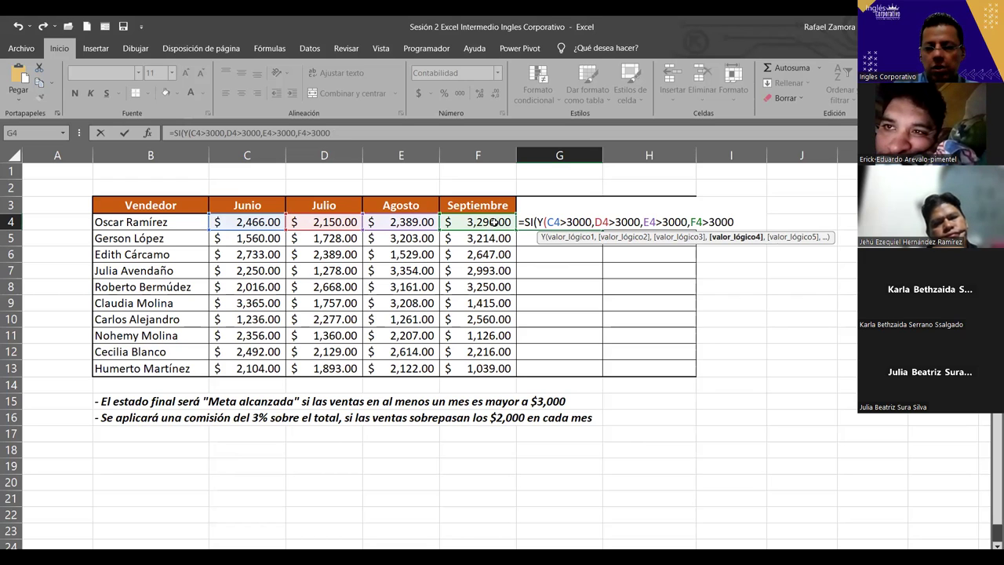
type(")")
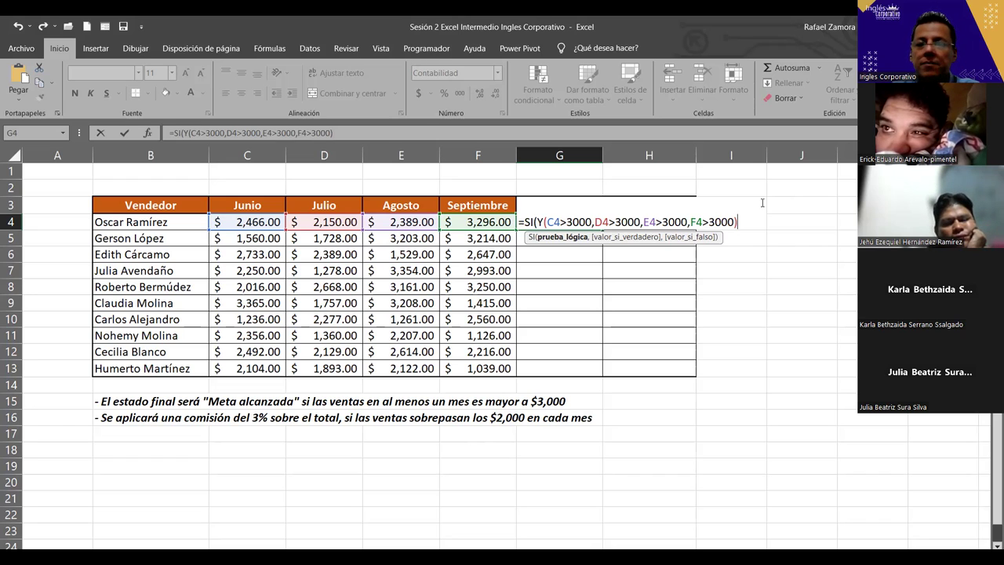
type(",")
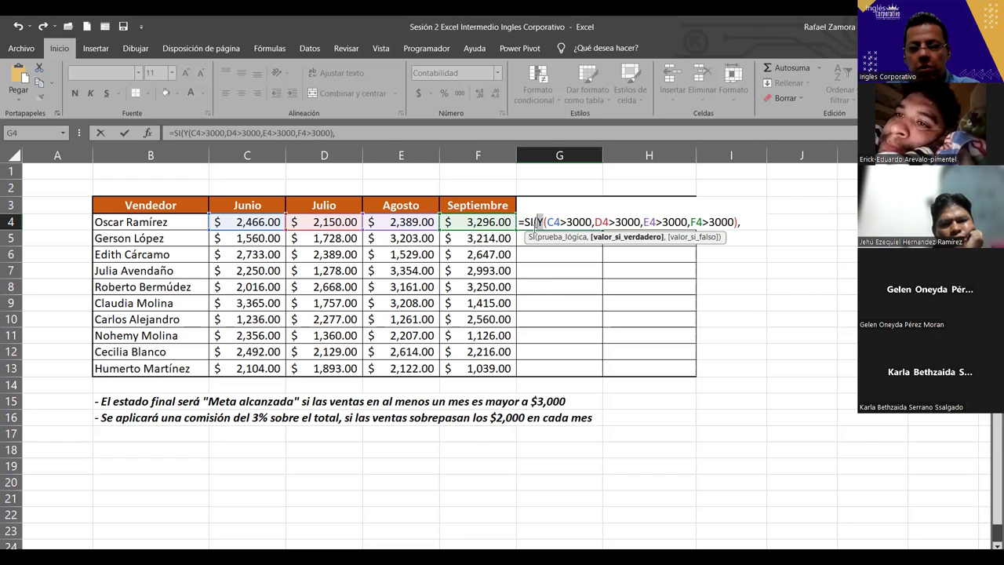
type("o")
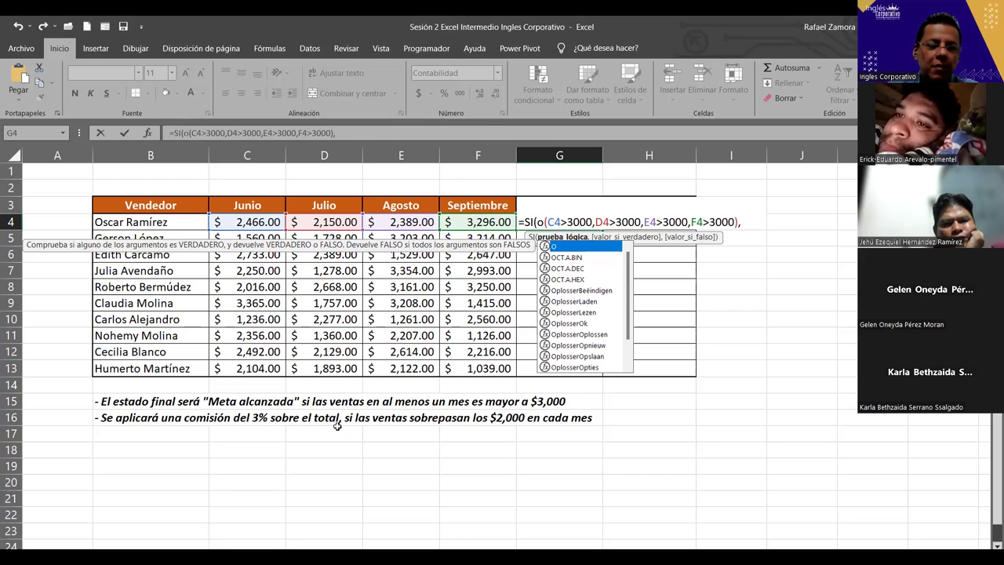
Step: Finish G4 to return "Meta alcanzada" when true and blank otherwise, then commit it
left_click(757, 223)
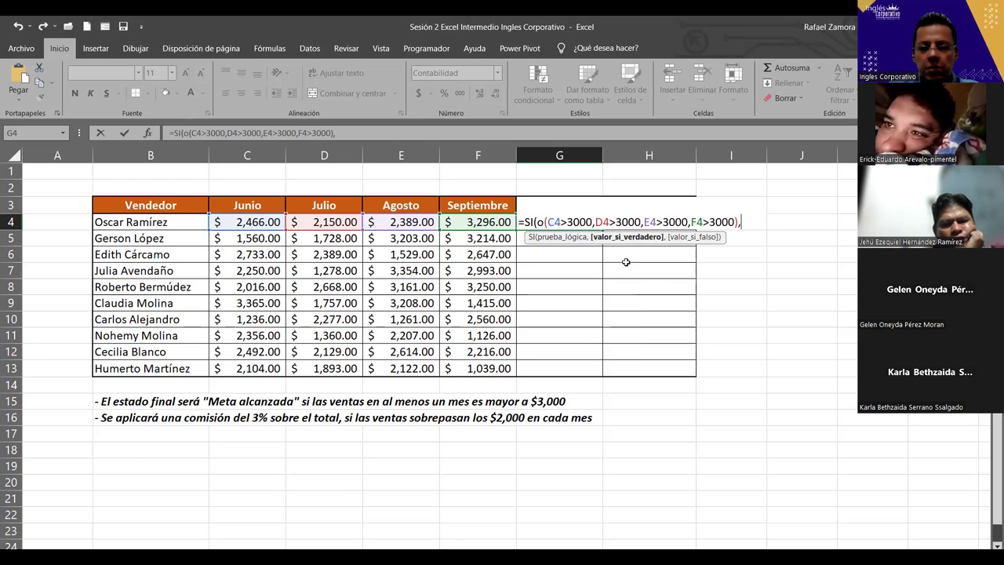
type("\"Meta alcanzada\"")
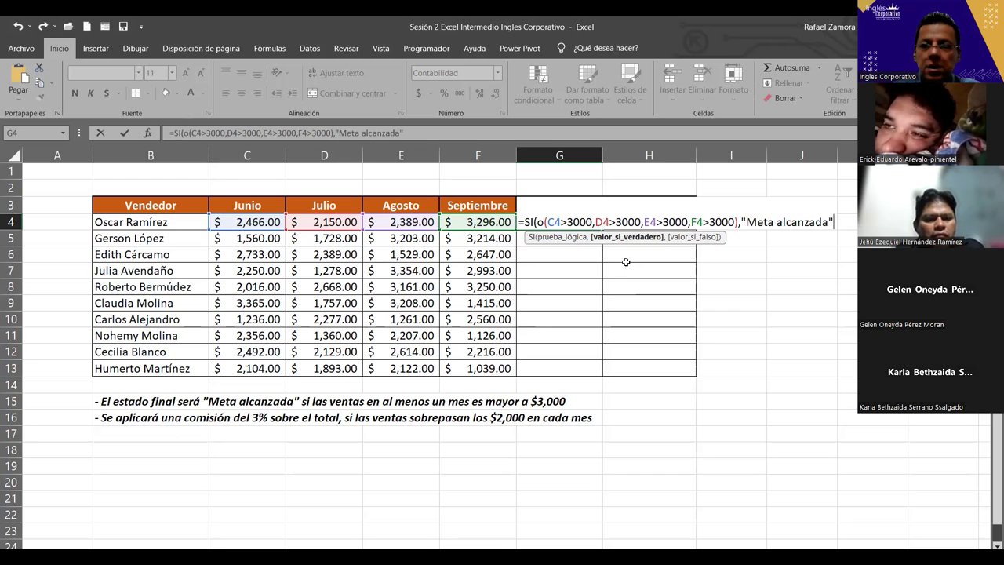
type(",")
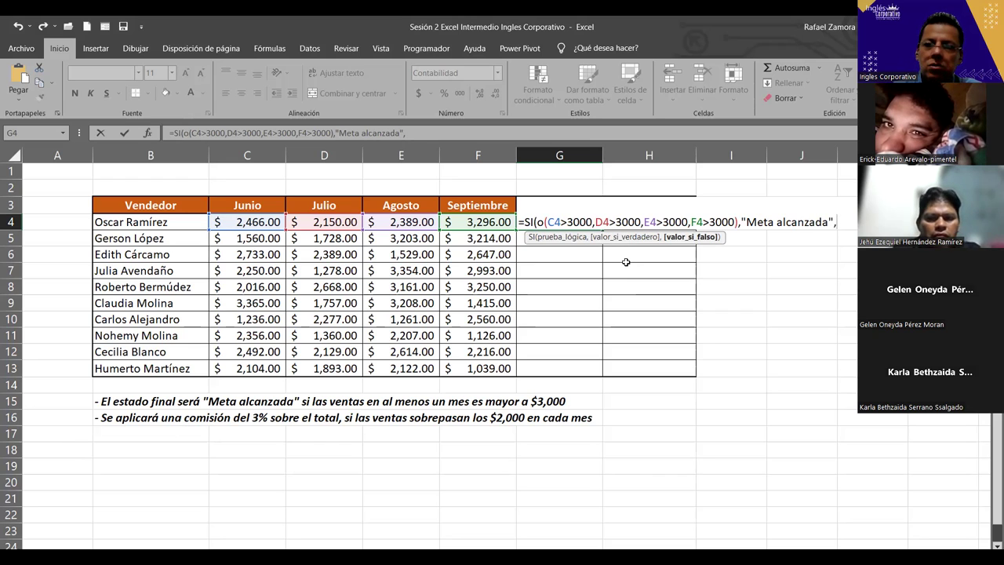
type("\"")
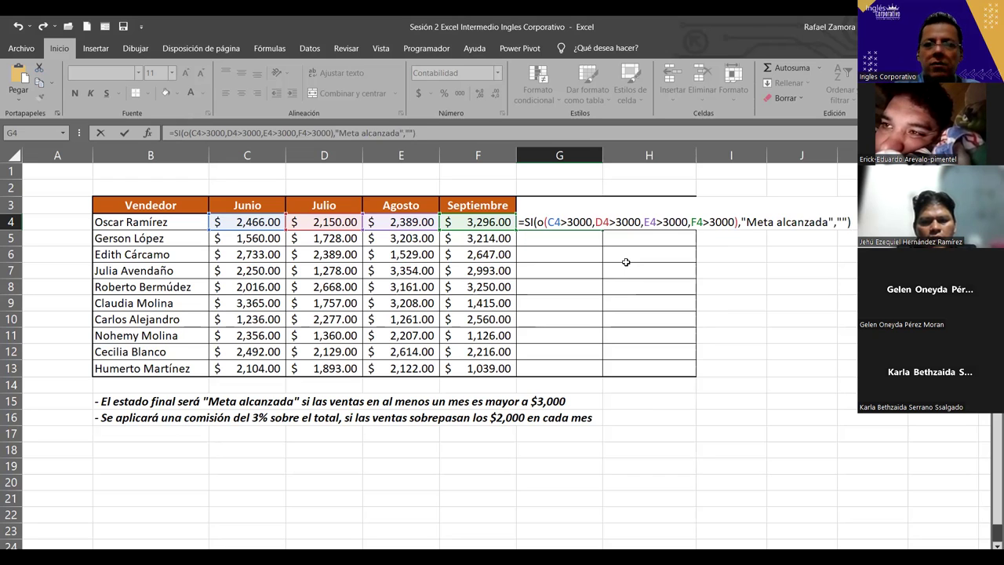
key("Return")
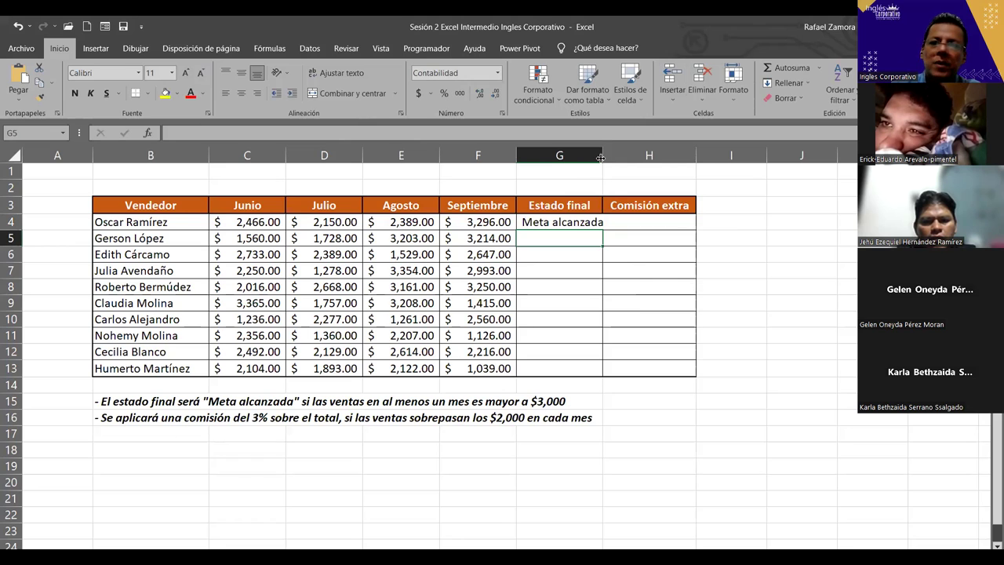
Step: Widen column G and fill G4's status formula down to G13
left_click_drag(601, 158, 617, 158)
left_click(613, 226)
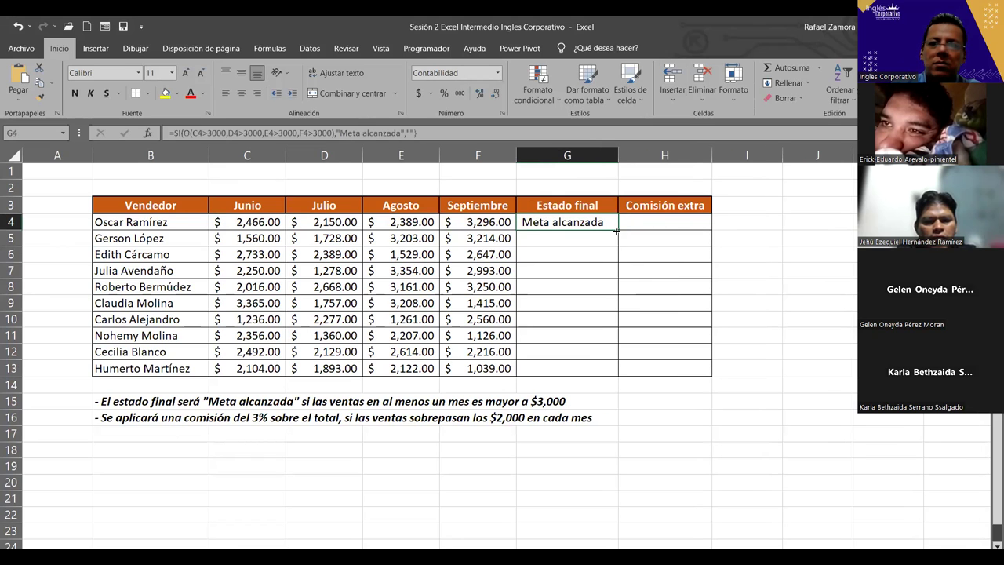
left_click_drag(616, 231, 604, 373)
left_click(330, 240)
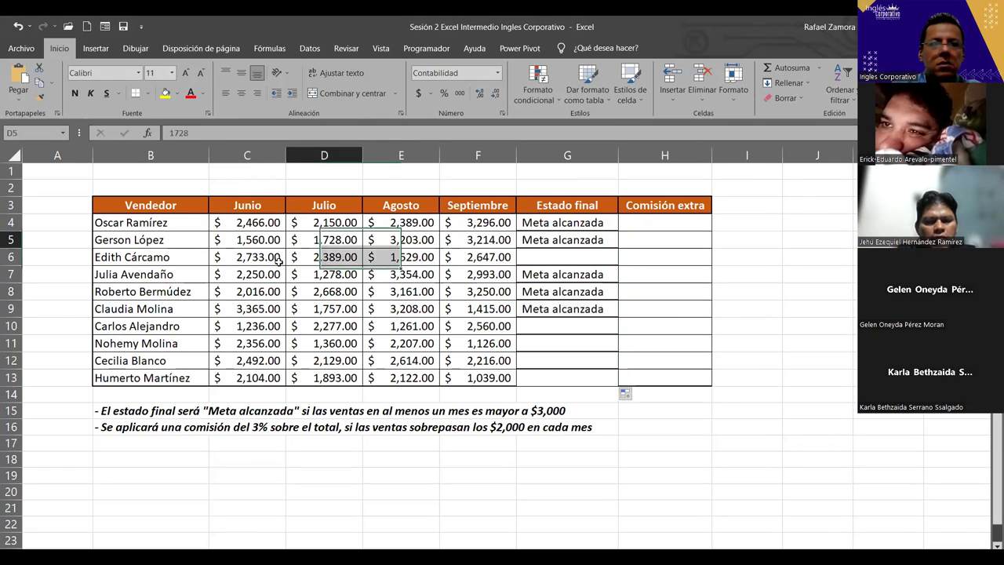
left_click(698, 423)
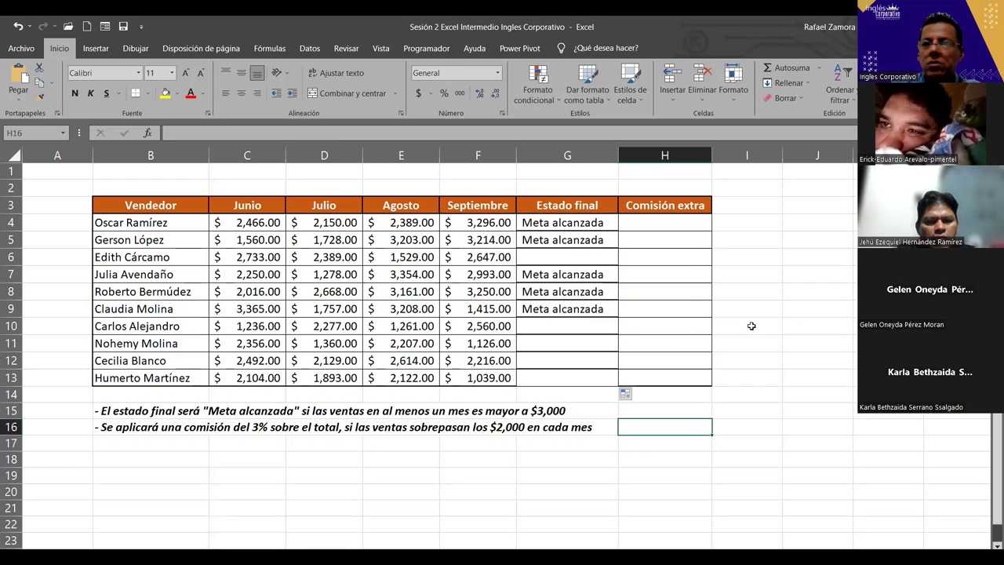
Step: Inspect the copied formula in G6 and re-confirm G4 unchanged
left_click(594, 263)
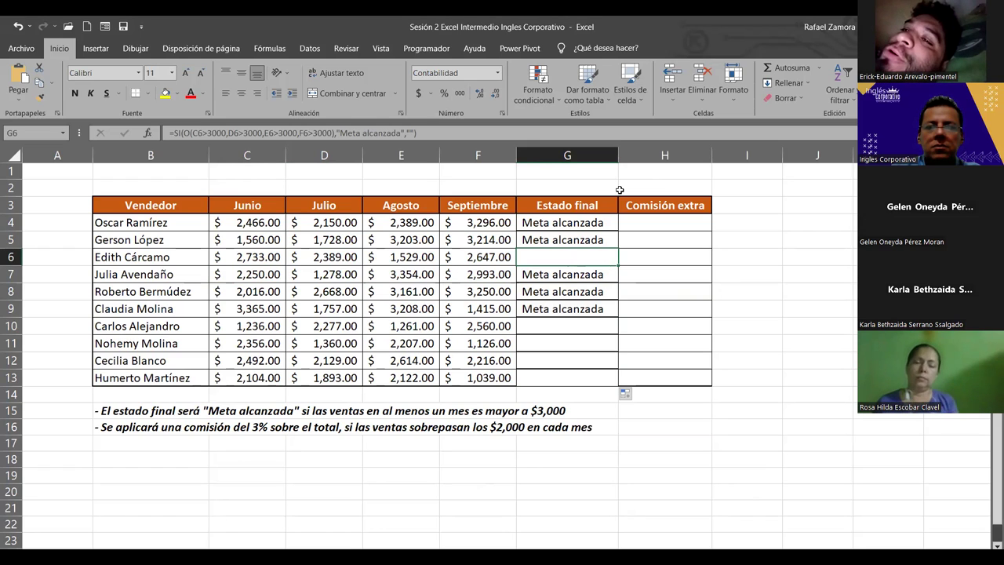
double_click(574, 222)
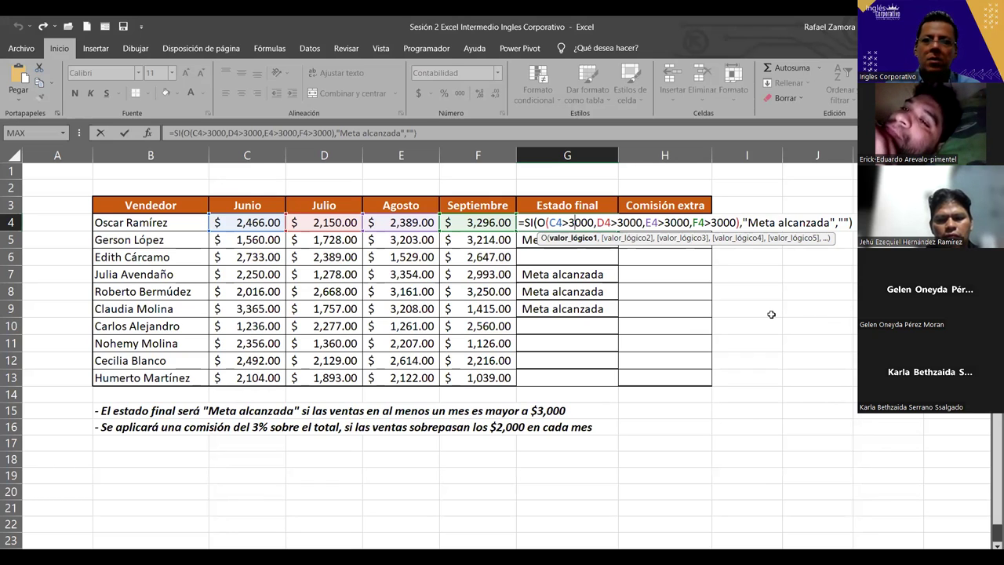
key("Return")
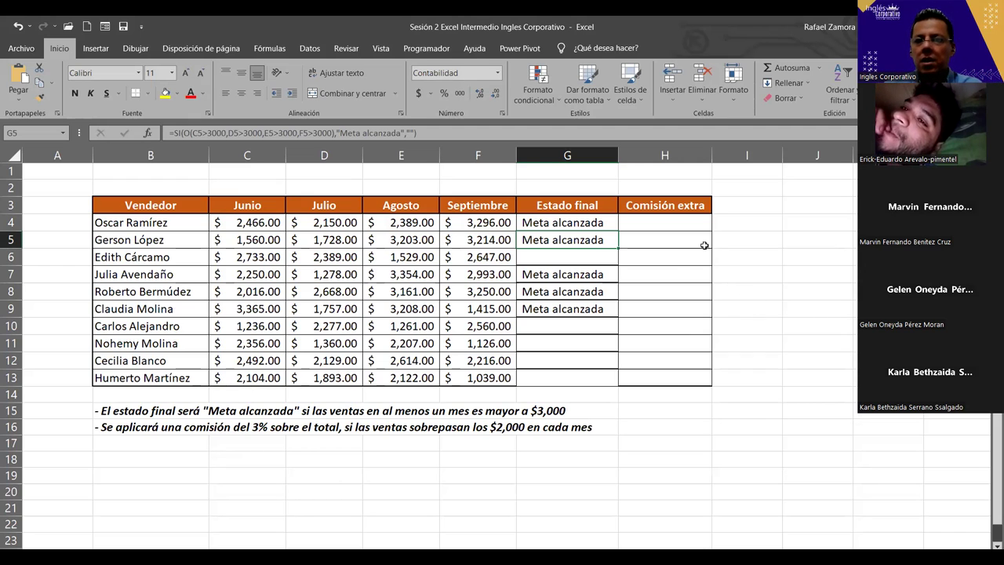
Step: In H4, begin =SI(Y( with June's condition C4>2000
left_click(678, 228)
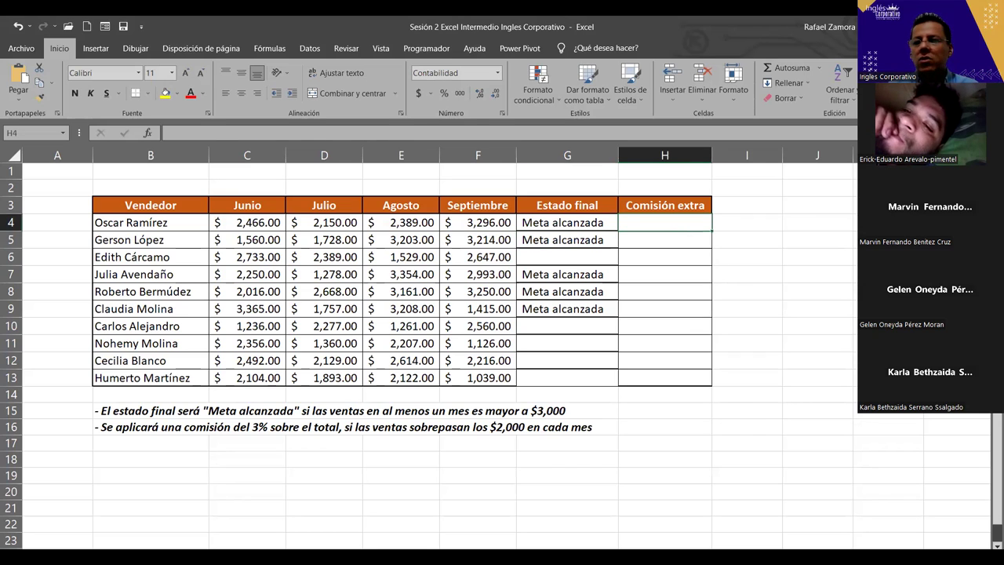
left_click_drag(90, 435, 608, 445)
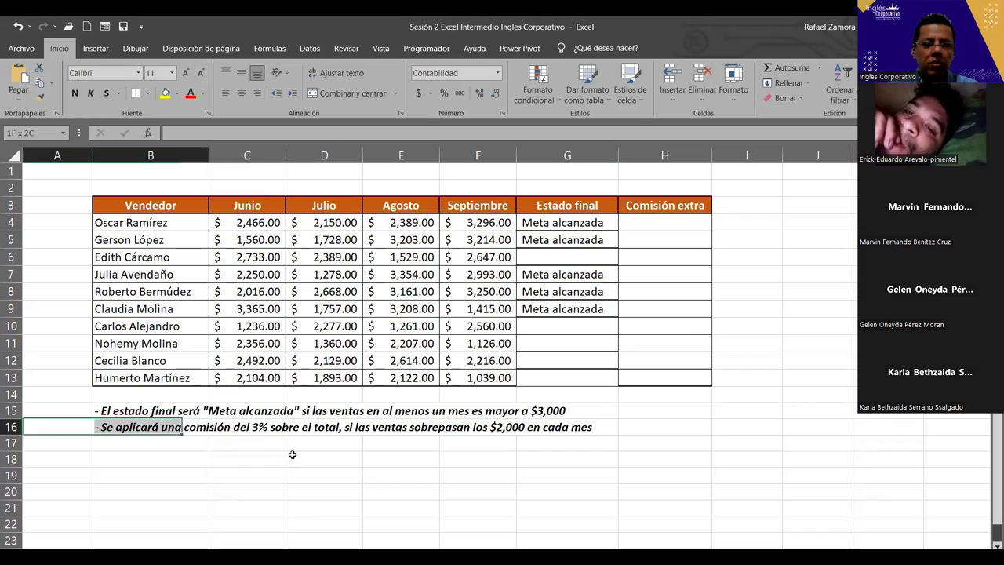
left_click(683, 227)
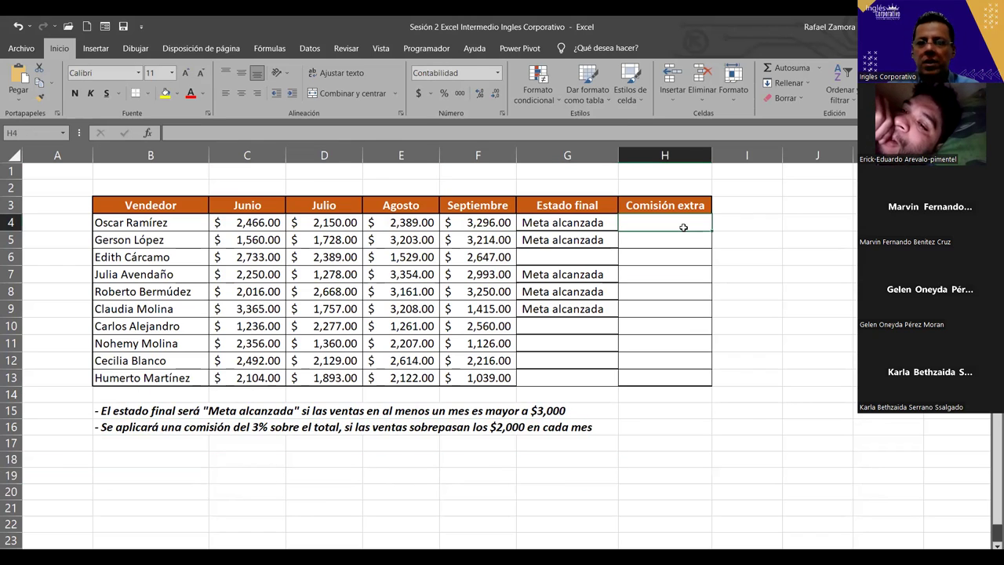
double_click(684, 228)
type("=")
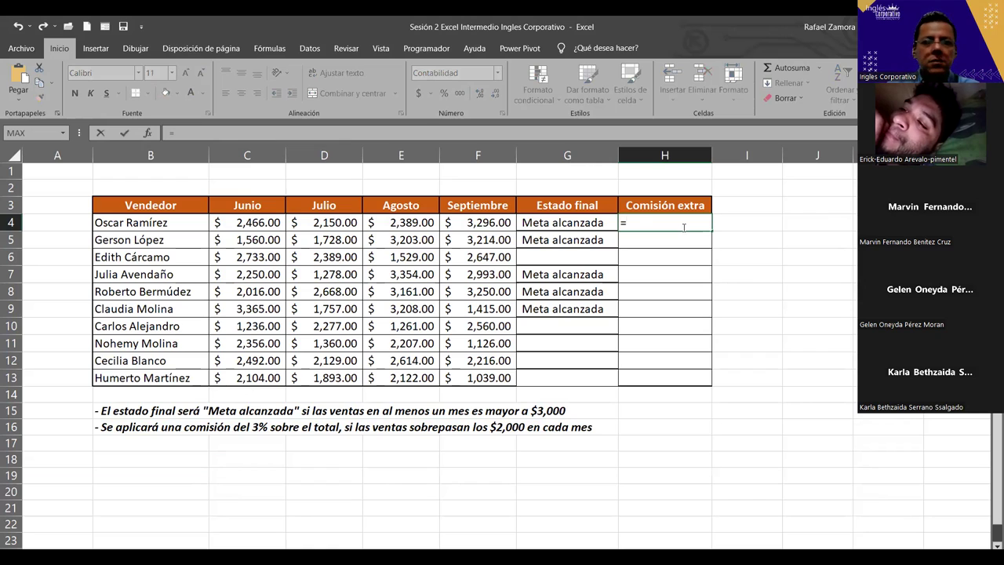
type("SI(")
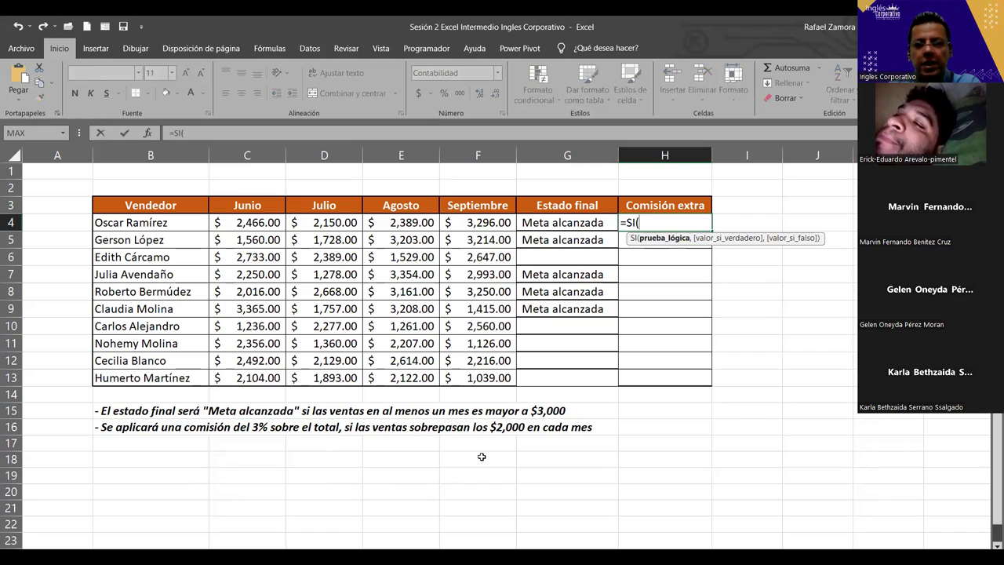
type("y")
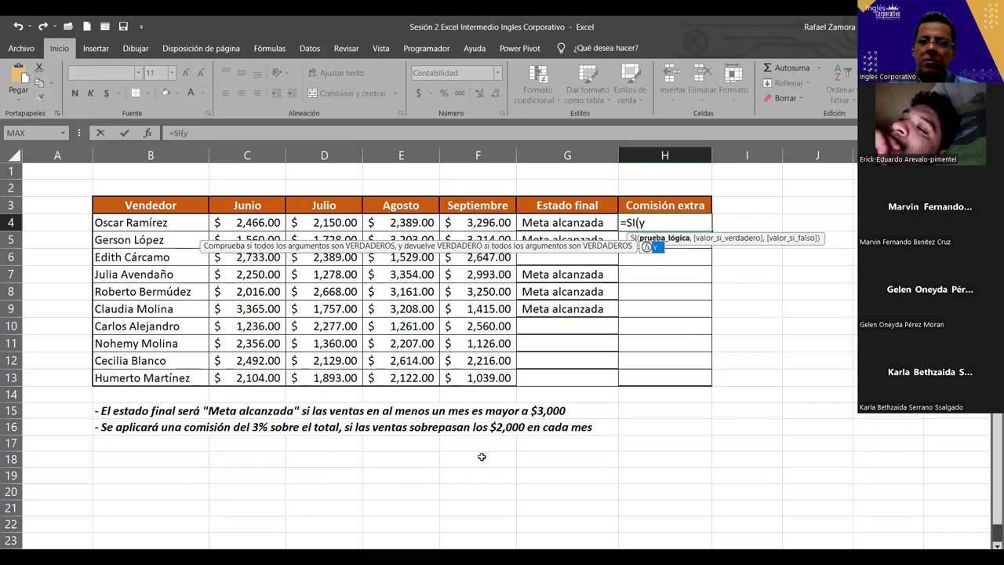
key("Tab")
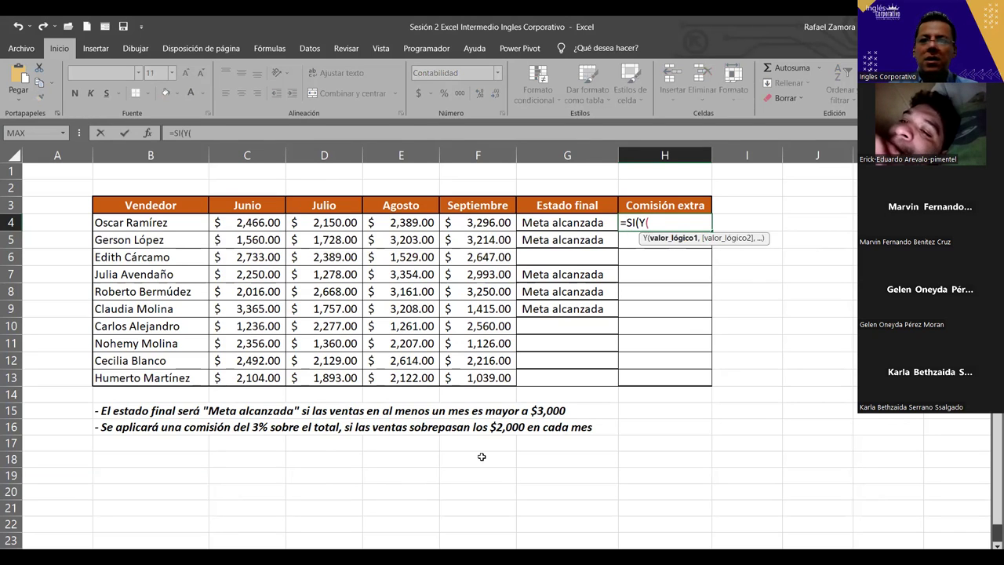
left_click(259, 222)
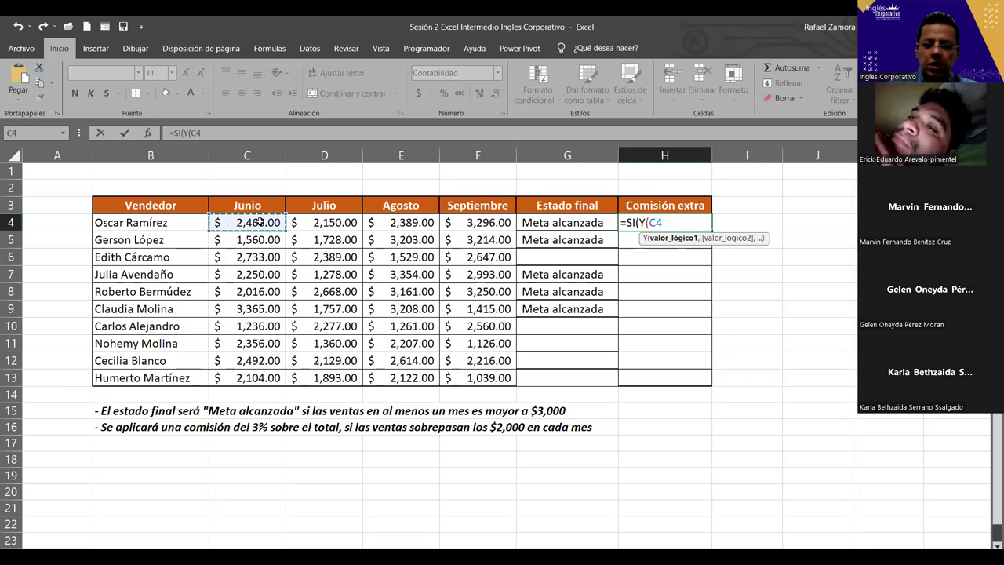
type(">2000")
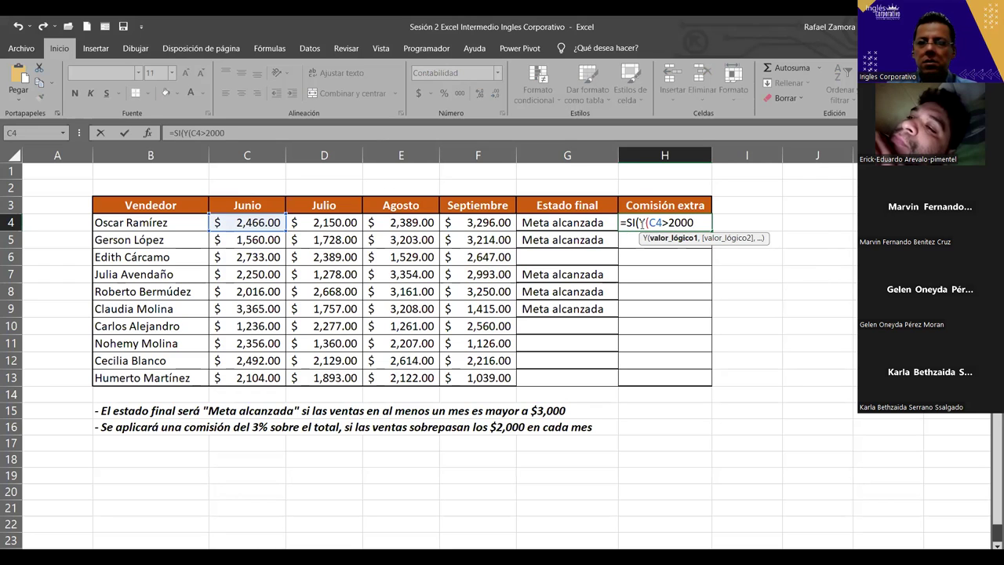
double_click(664, 223)
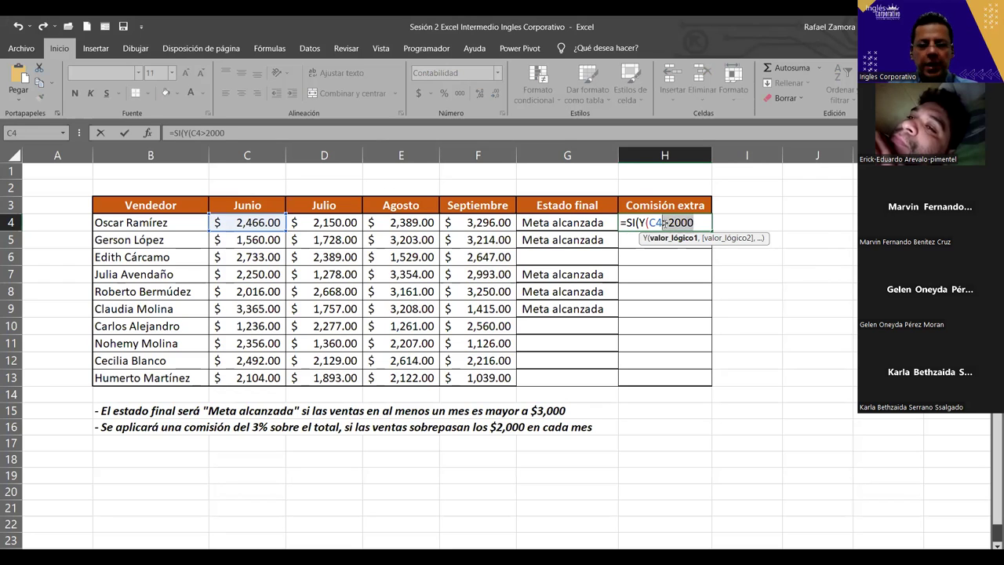
left_click(703, 222)
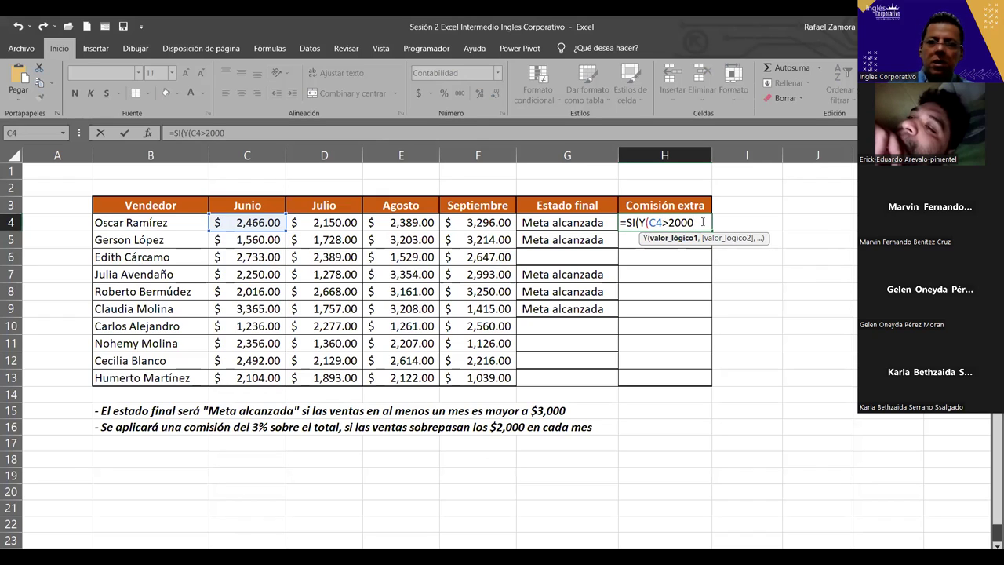
type(",")
Step: Add D4>2000, E4>2000 and F4>2000 to the test and close the Y condition
left_click(342, 224)
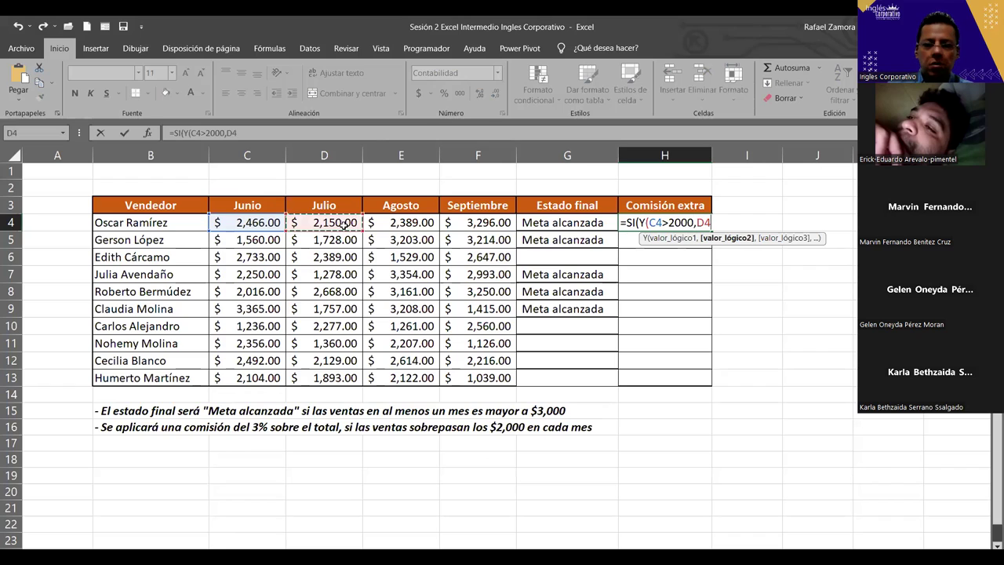
type(">2000")
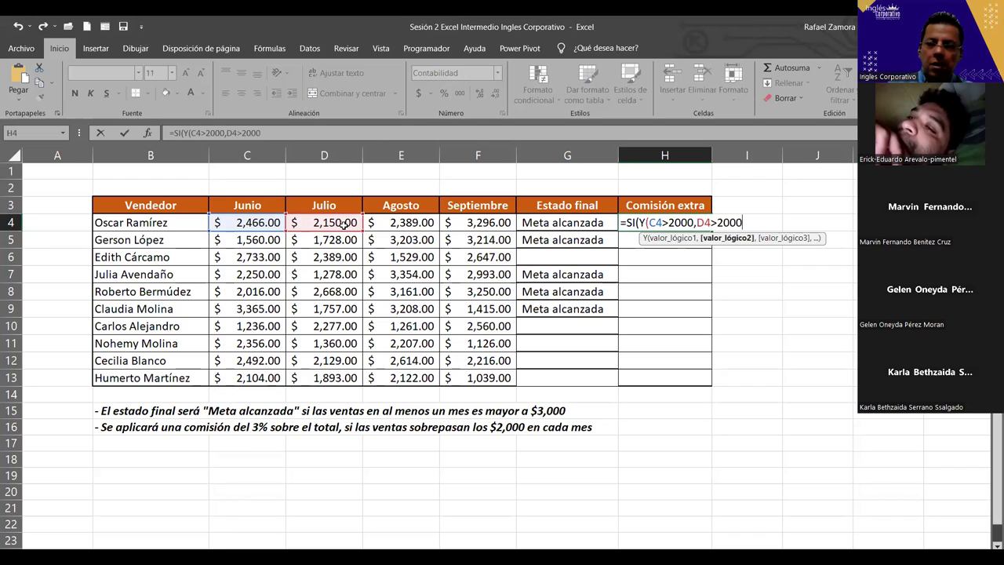
type(",")
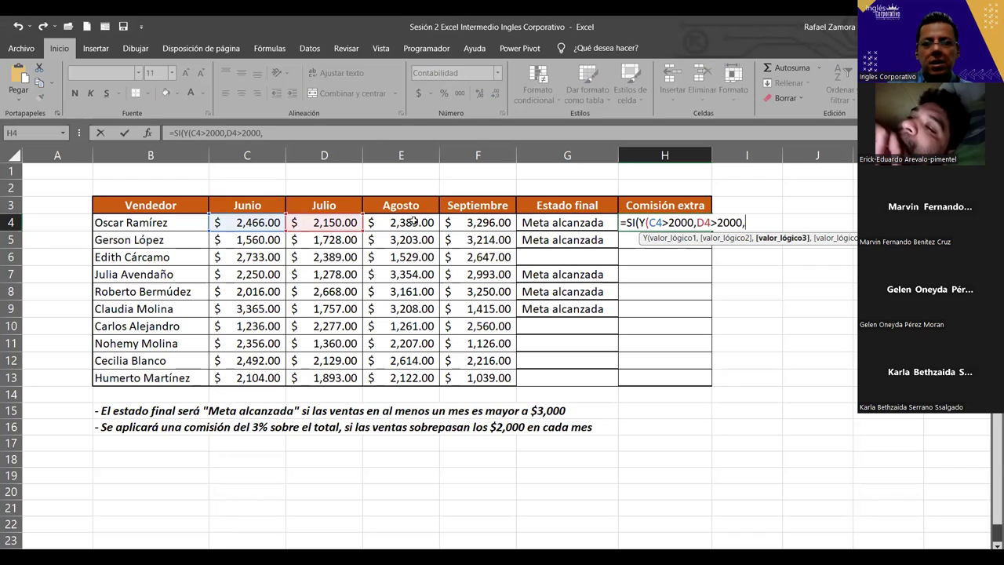
left_click(407, 223)
type(">2000")
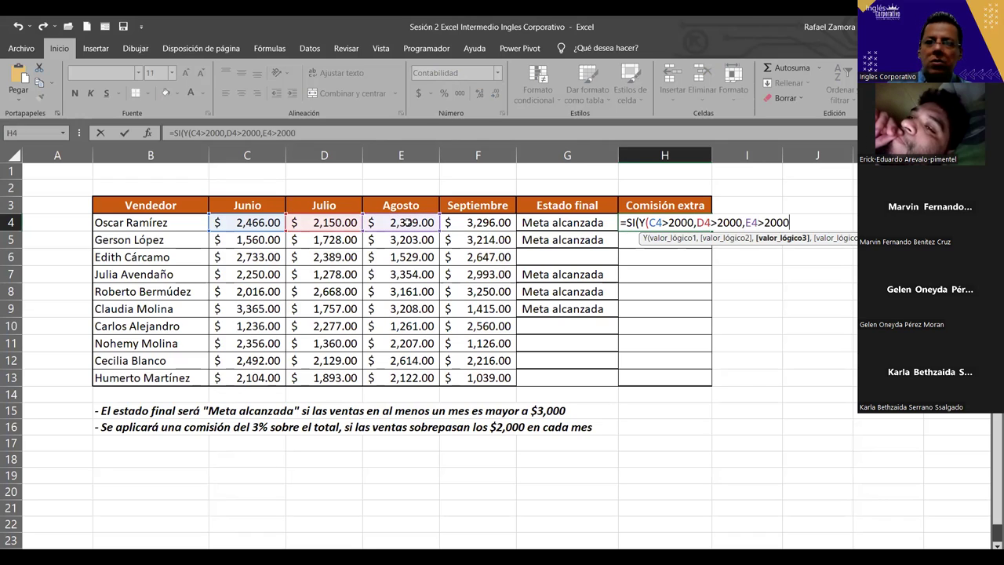
type(",")
left_click(466, 219)
type(">2000")
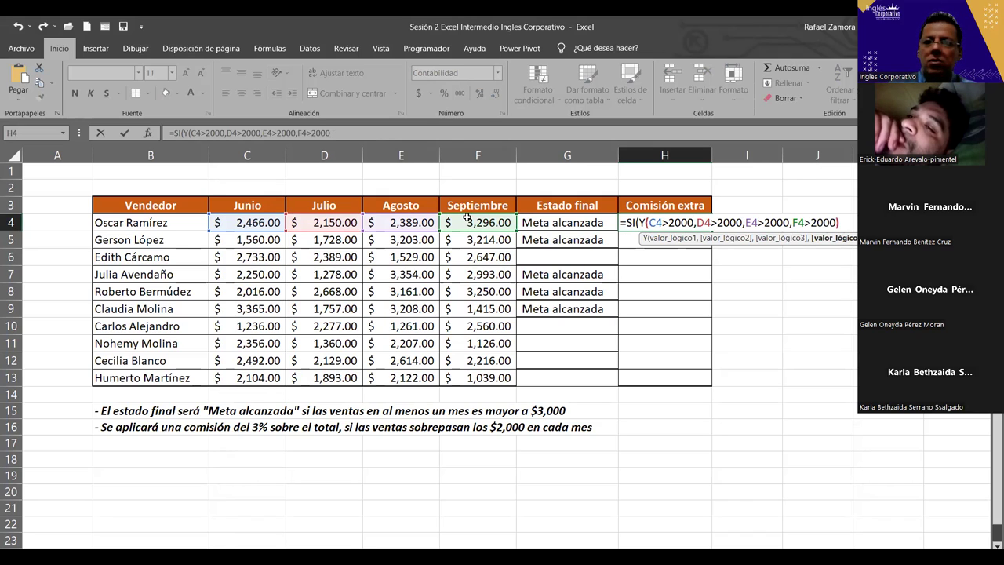
type("),")
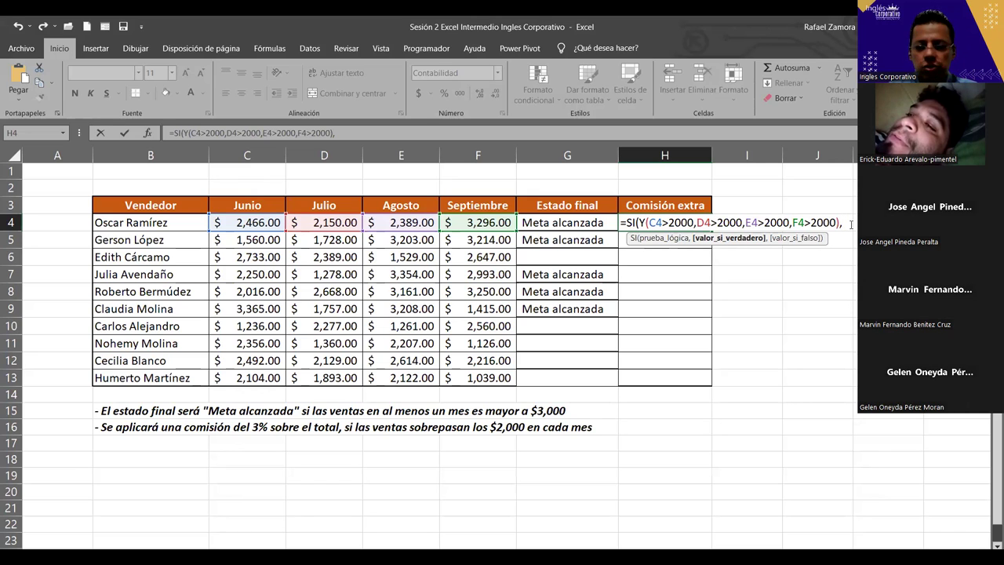
Step: Make H4 return SUMA(C4:F4)*3% when true and 0 otherwise, and confirm it
type("SUMA(")
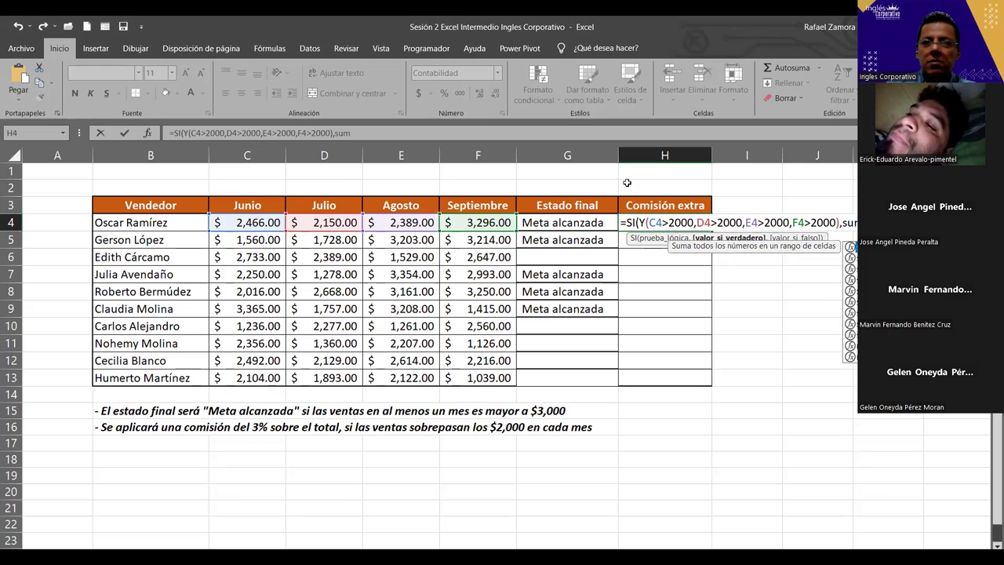
left_click_drag(255, 223, 448, 223)
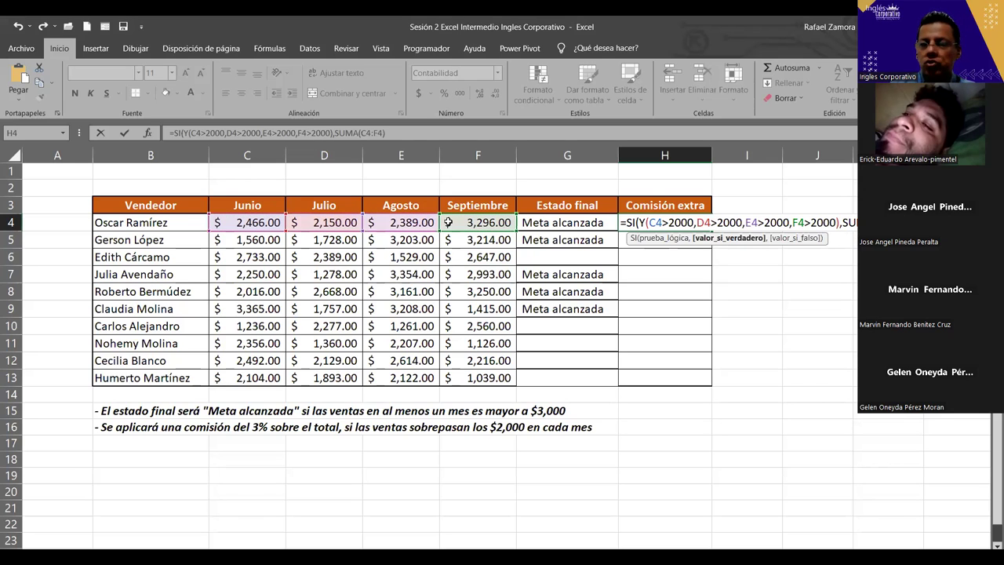
type("*")
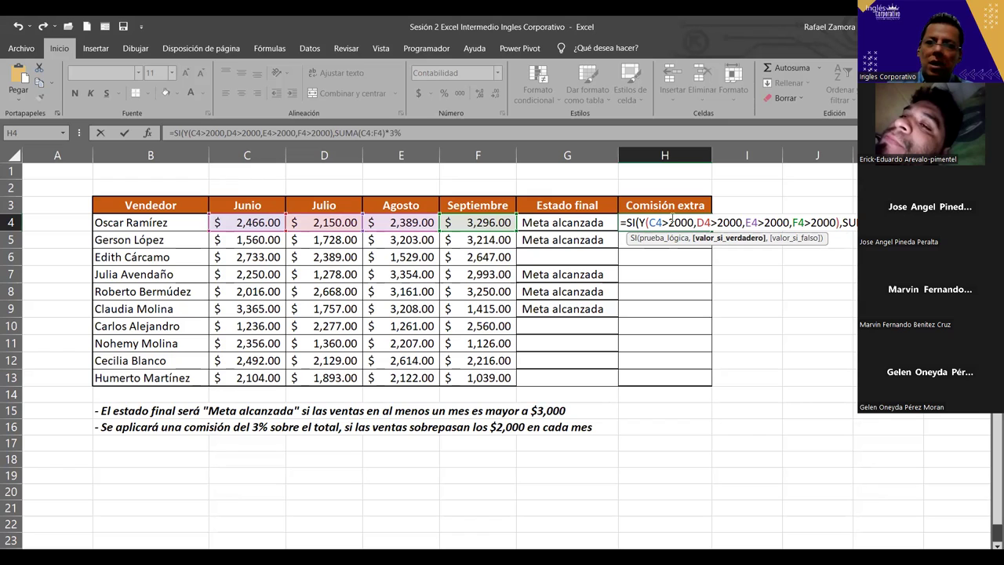
left_click_drag(651, 222, 833, 222)
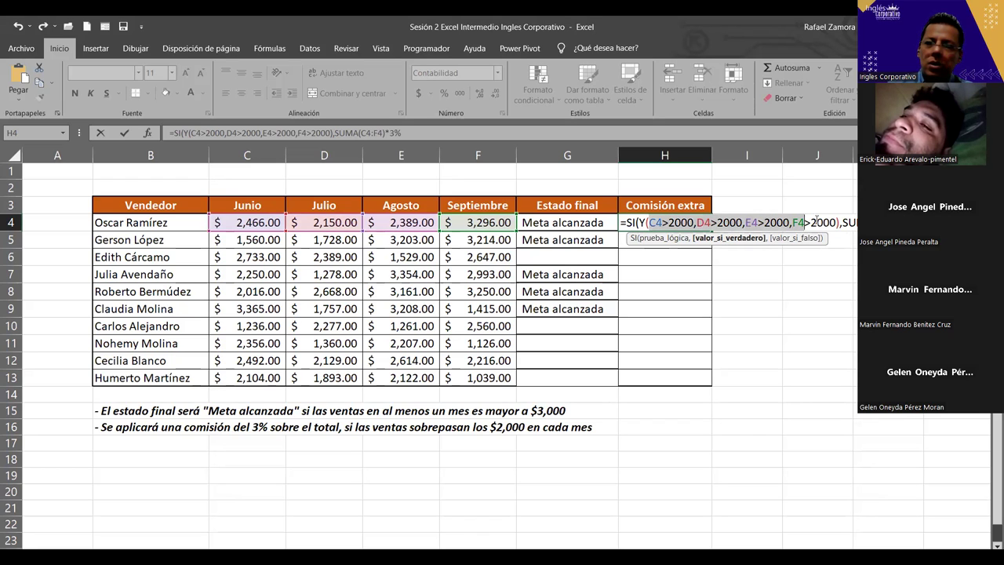
left_click(834, 222)
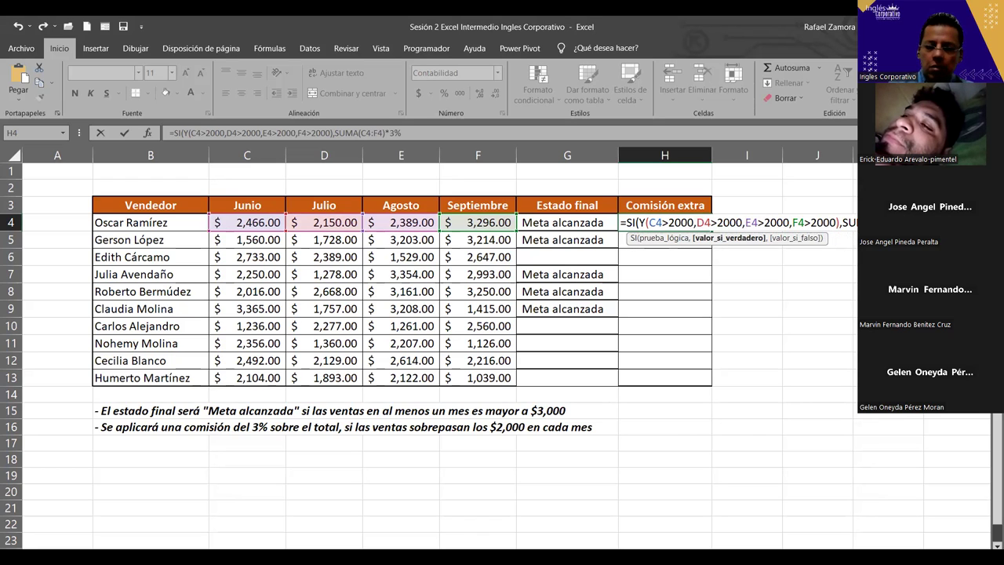
type(",0")
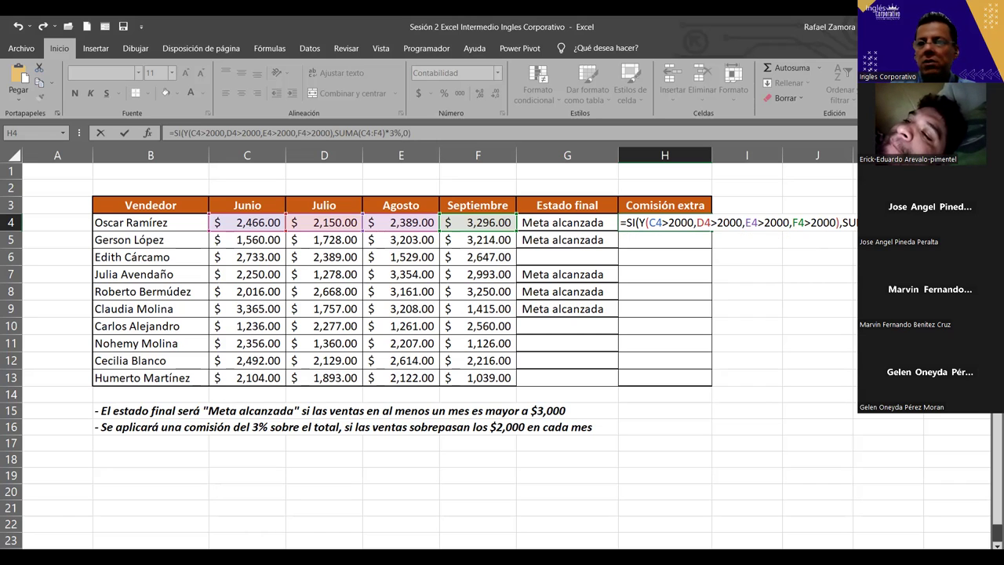
key("ctrl+Return")
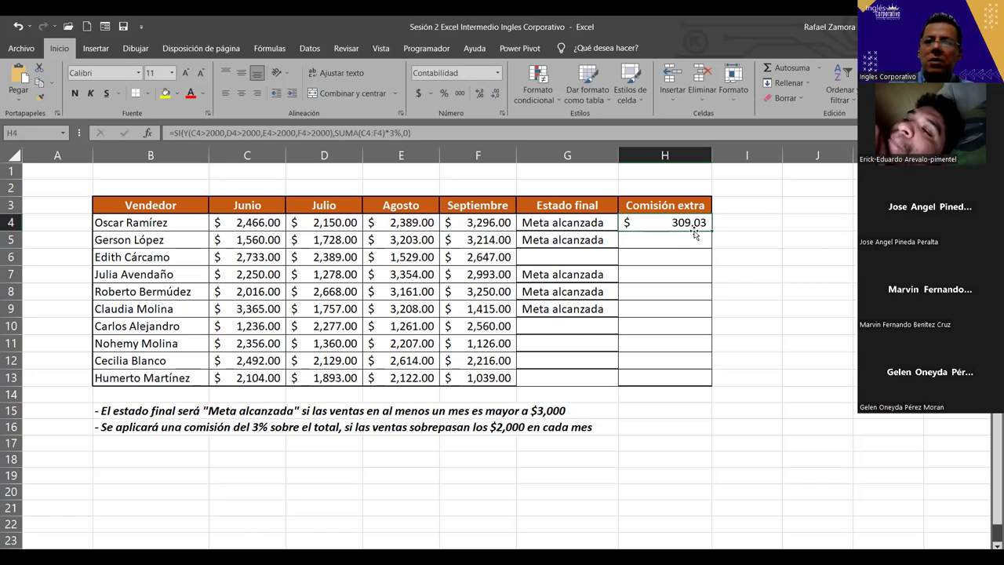
Step: Fill H4's commission formula down to H13 and reopen H4 to check it
left_click_drag(708, 303, 695, 388)
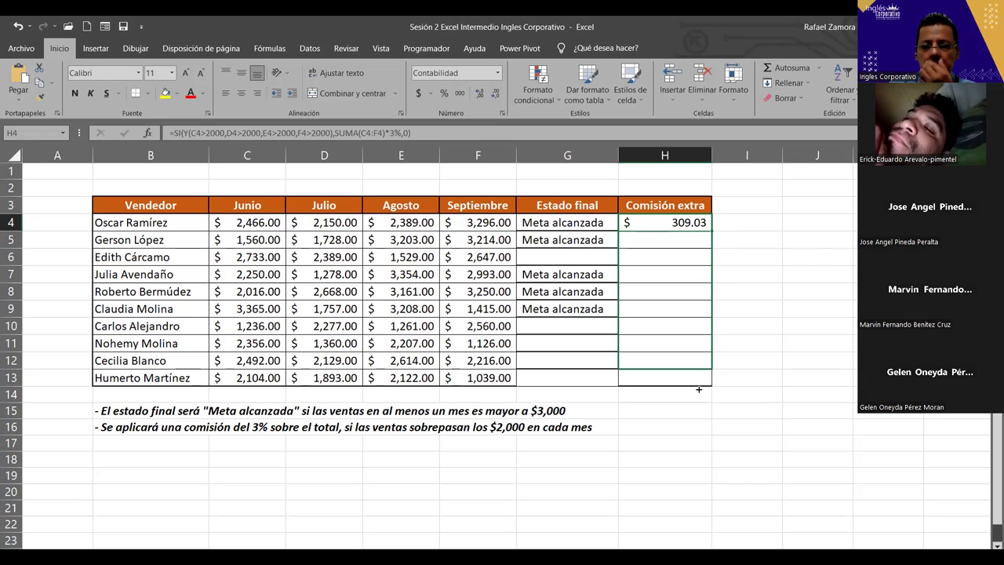
left_click(799, 355)
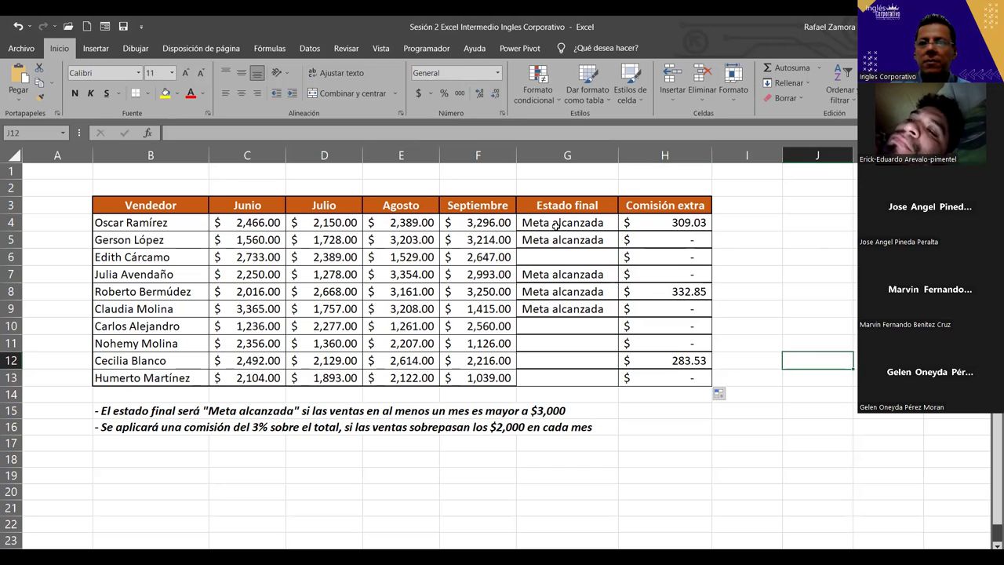
left_click(679, 219)
double_click(680, 219)
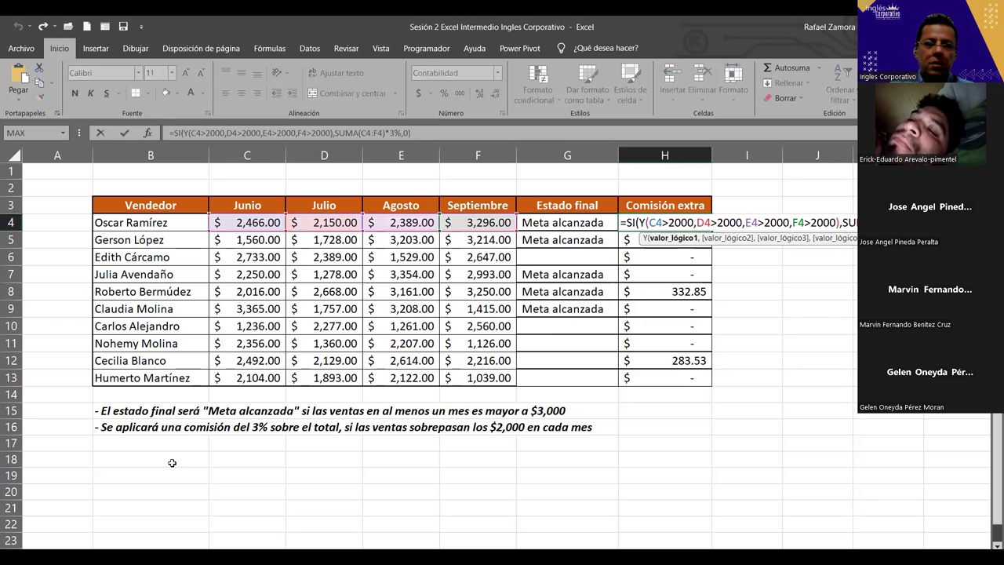
Step: Enter =FORMULATEXTO(H4) in B19 to show the commission formula as text
left_click(143, 472)
double_click(143, 472)
type("=")
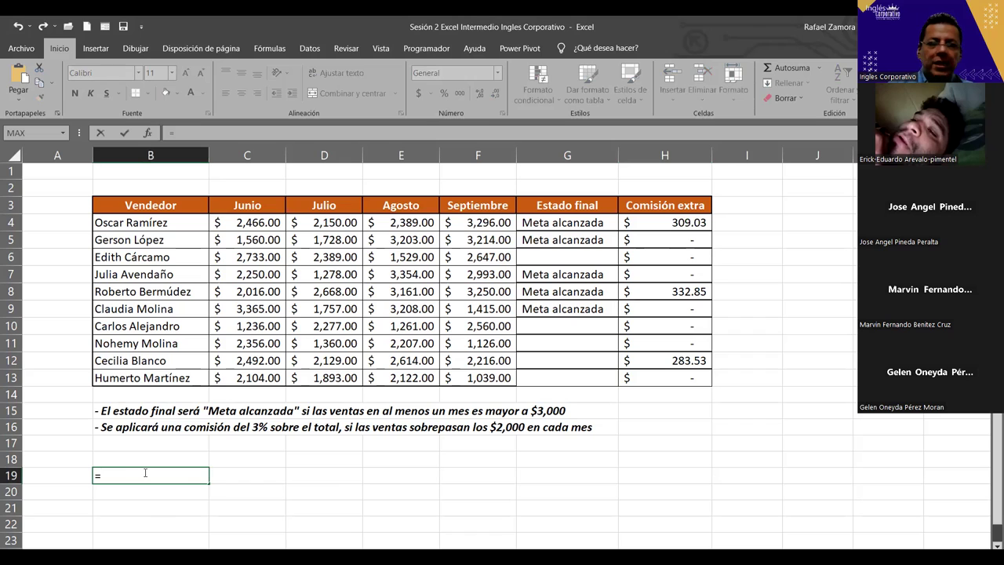
type("form")
key("Tab")
left_click(689, 222)
key("Return")
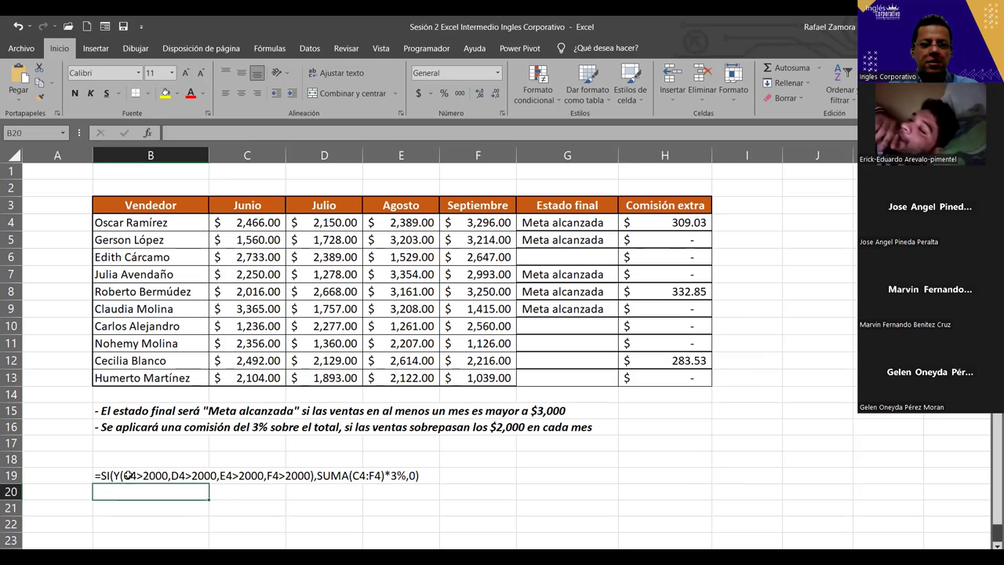
Step: Delete the empty row 18 so the formula text sits right below the rules
double_click(125, 476)
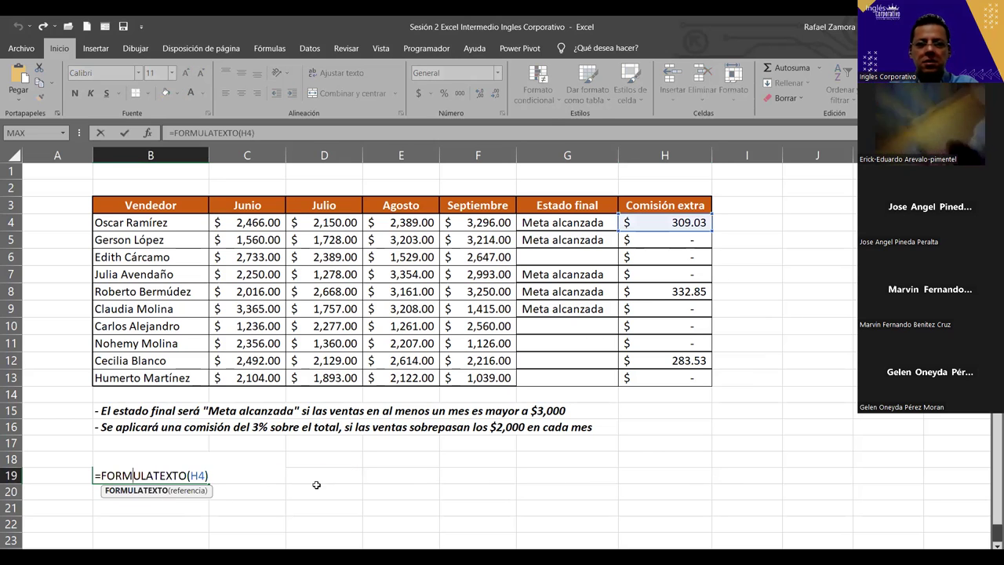
key("Escape")
left_click(134, 509)
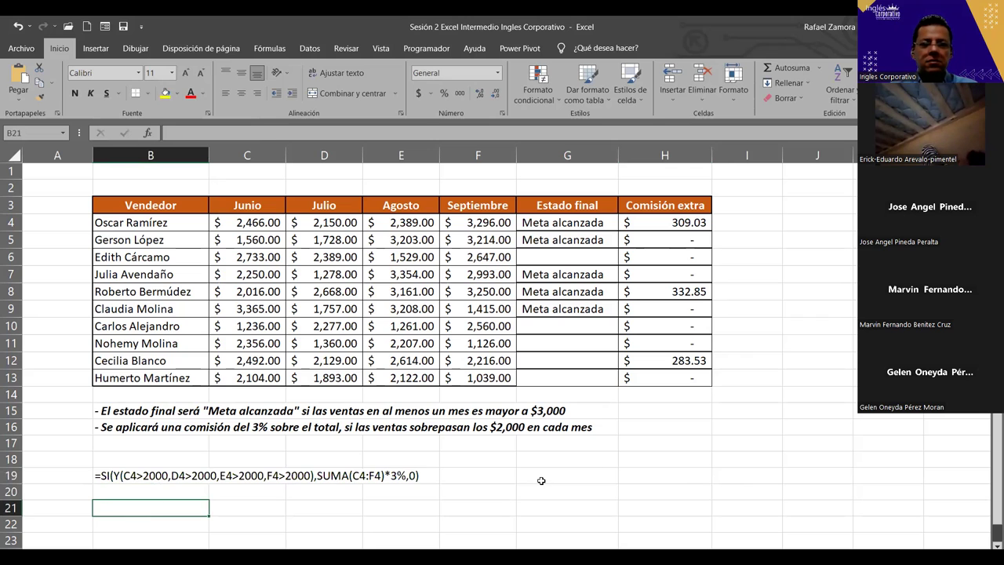
scroll(542, 497, "up", 1)
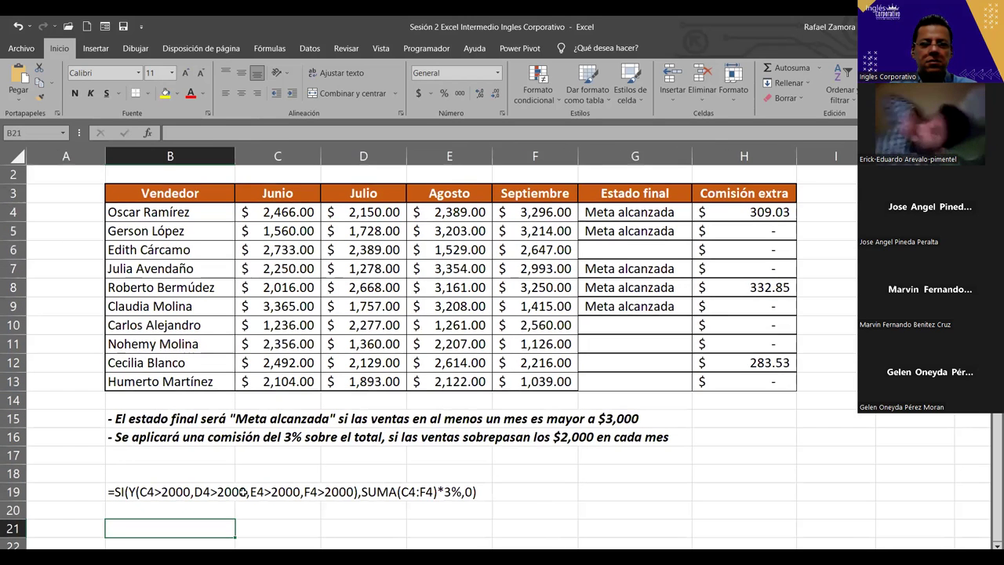
left_click(16, 474)
key("ctrl+minus")
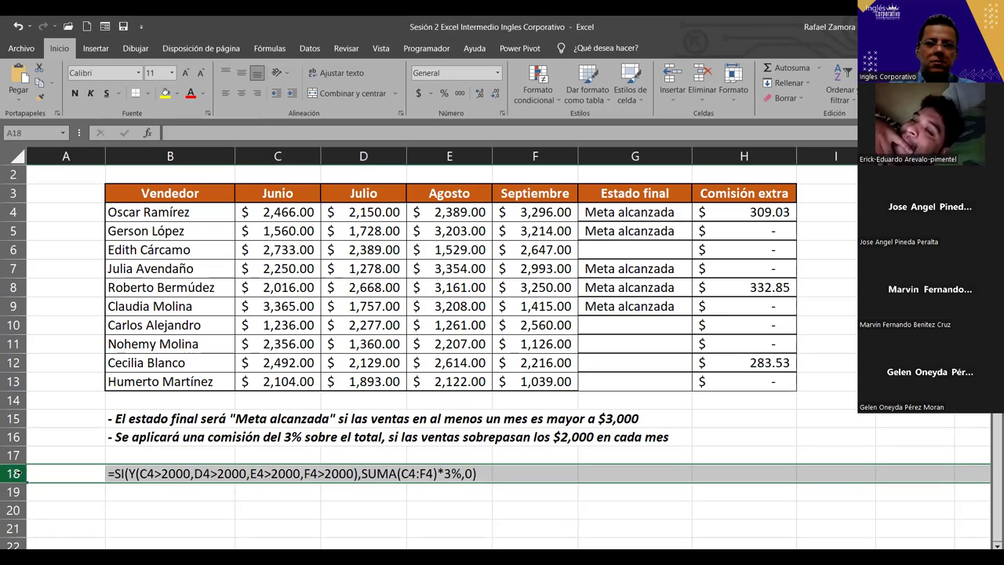
left_click(473, 512)
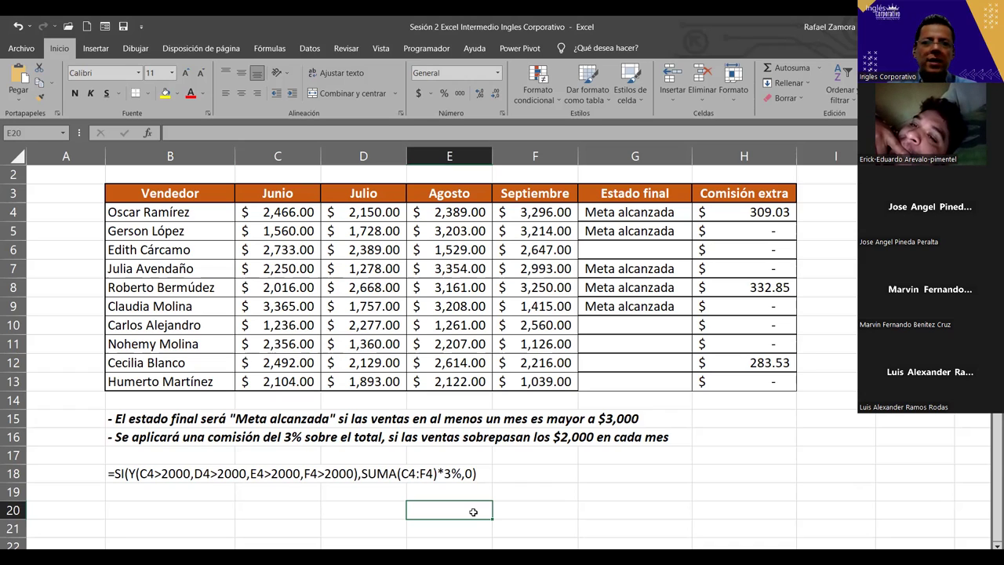
Step: Move the commission formula text to B19 and put =FORMULATEXTO(G4) in B18
left_click(196, 474)
mouse_move(197, 484)
left_mouse_down()
mouse_move(198, 503)
mouse_move(234, 472)
left_mouse_up()
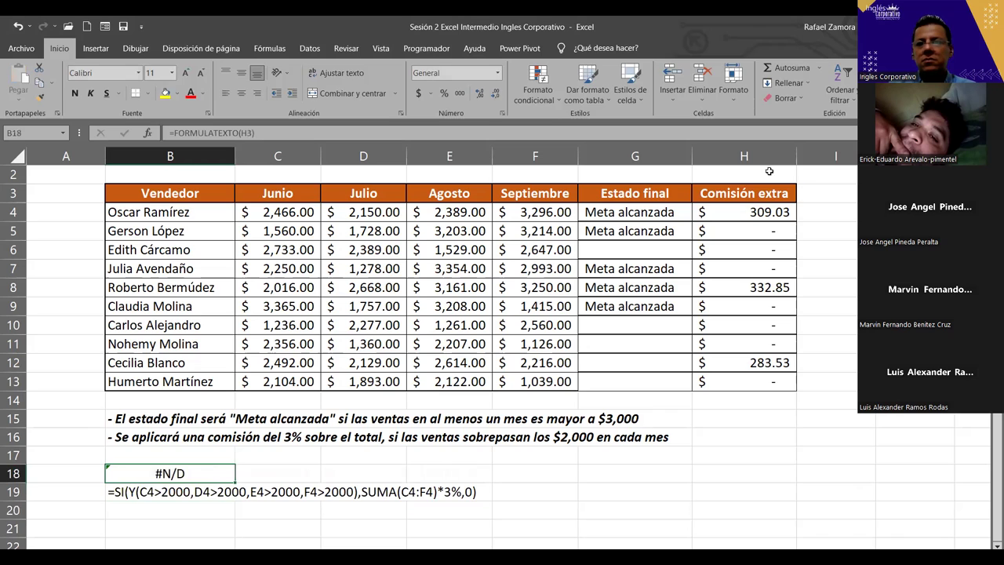
key("F2")
left_click(673, 213)
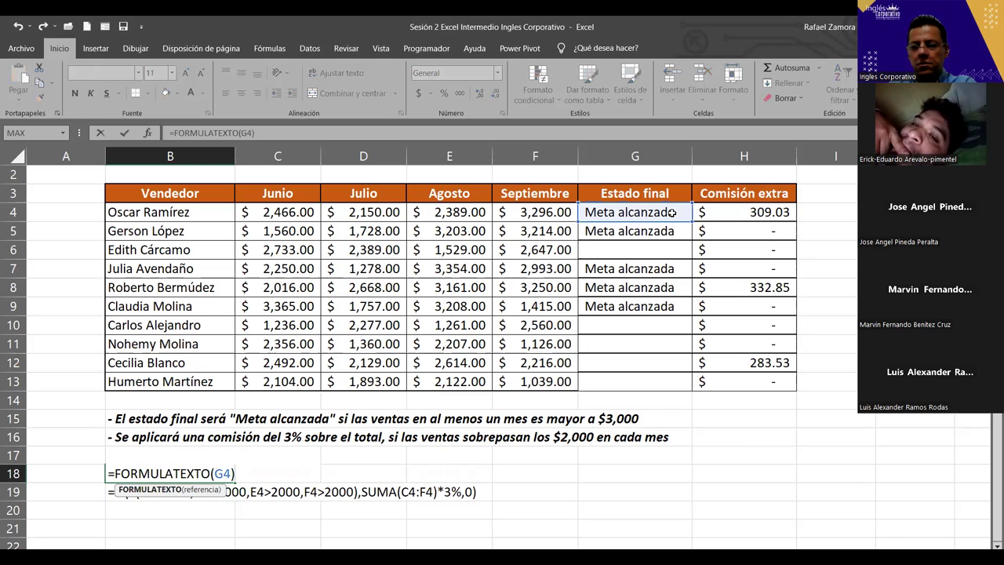
left_click(651, 491)
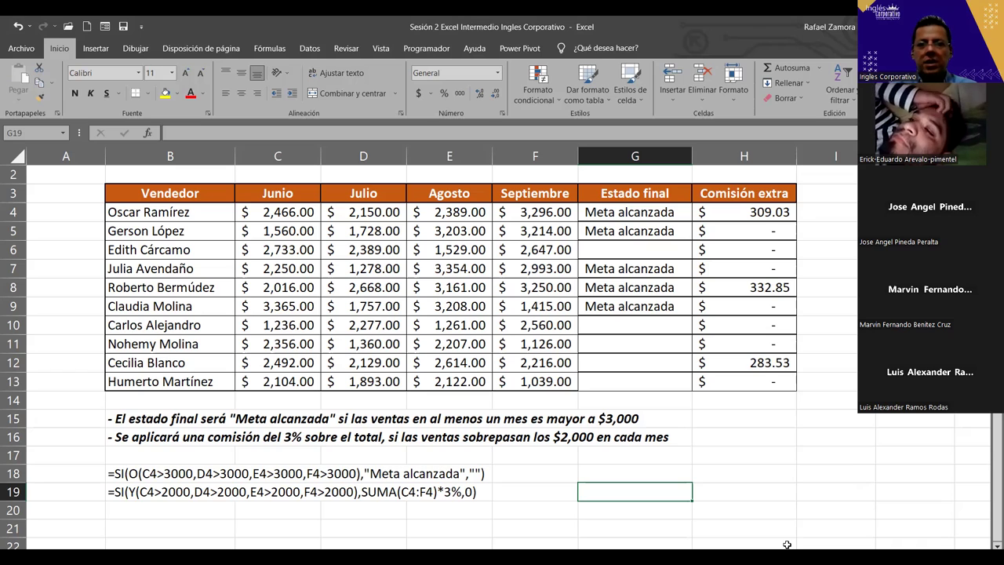
left_click_drag(642, 323, 637, 381)
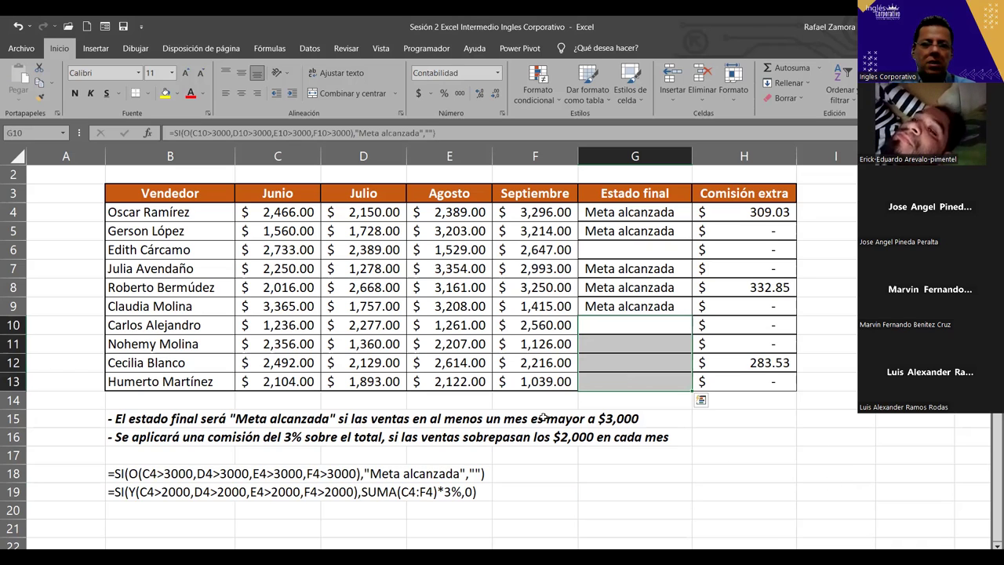
left_click(737, 445)
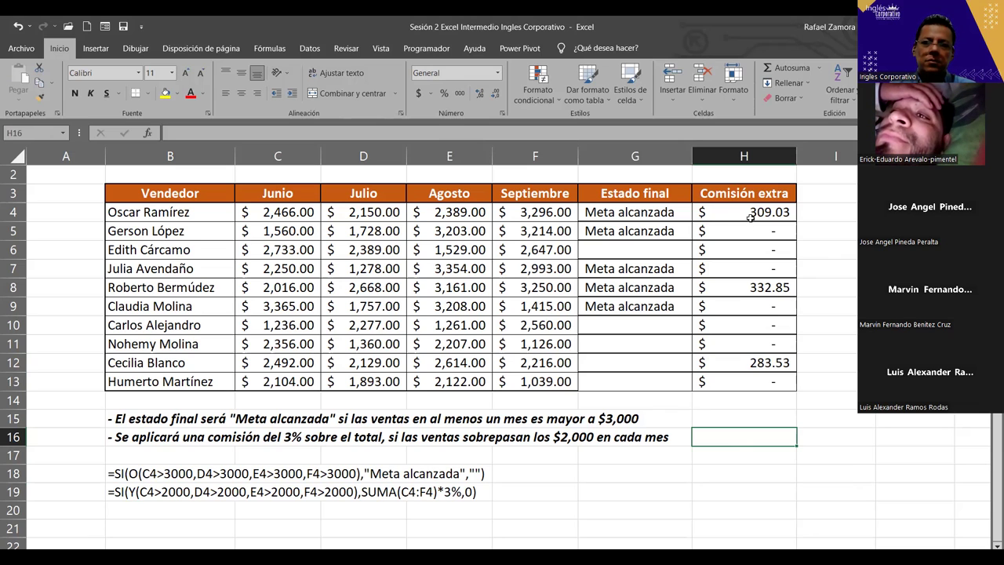
left_click_drag(751, 213, 746, 380)
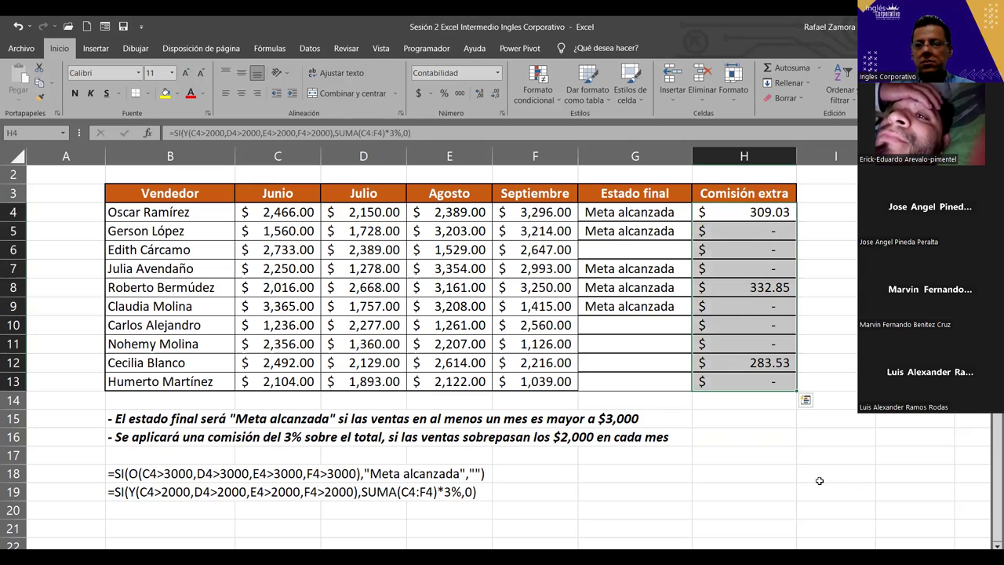
left_click(768, 488)
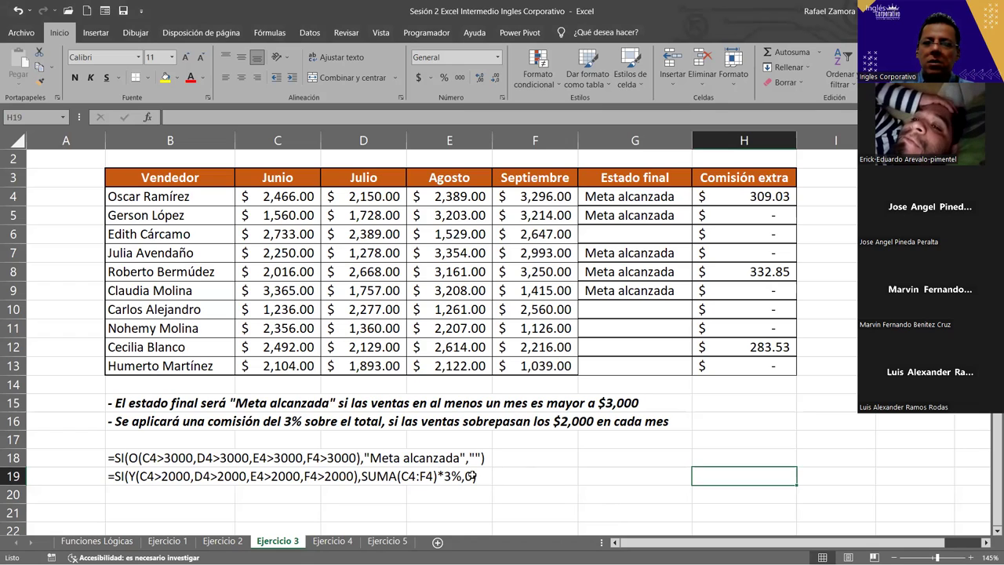
left_click(471, 476)
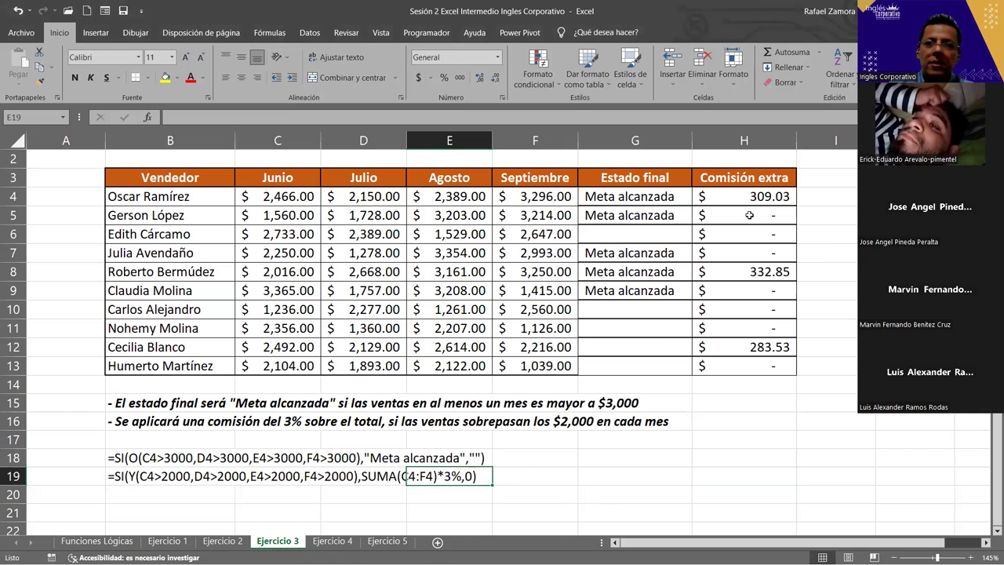
left_click_drag(749, 196, 748, 362)
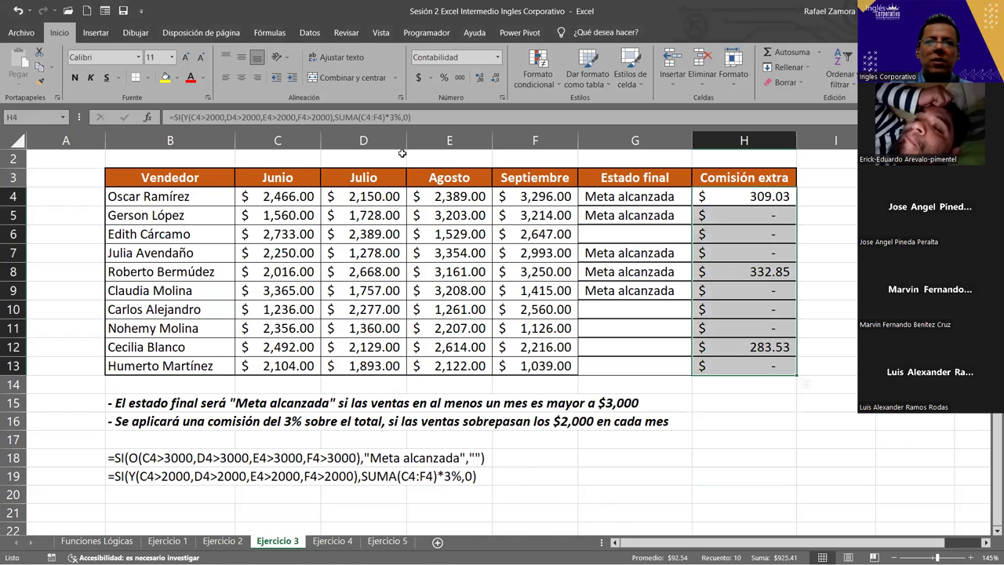
left_click(498, 57)
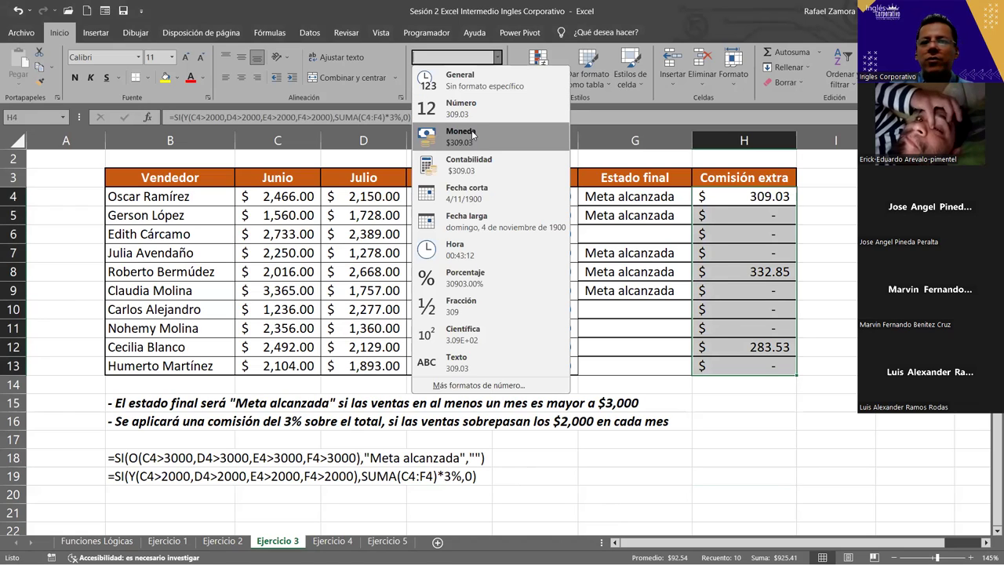
left_click(473, 136)
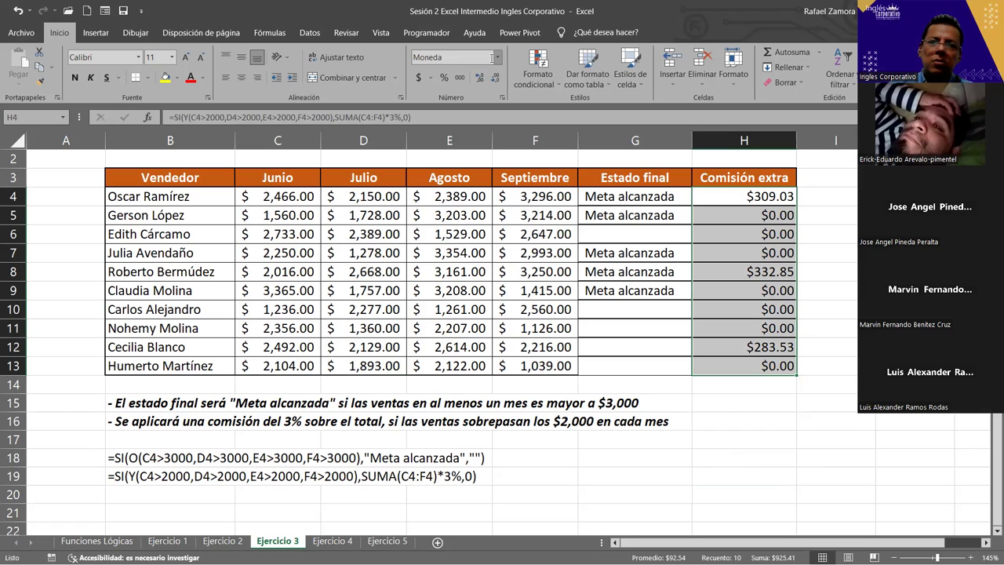
left_click(418, 79)
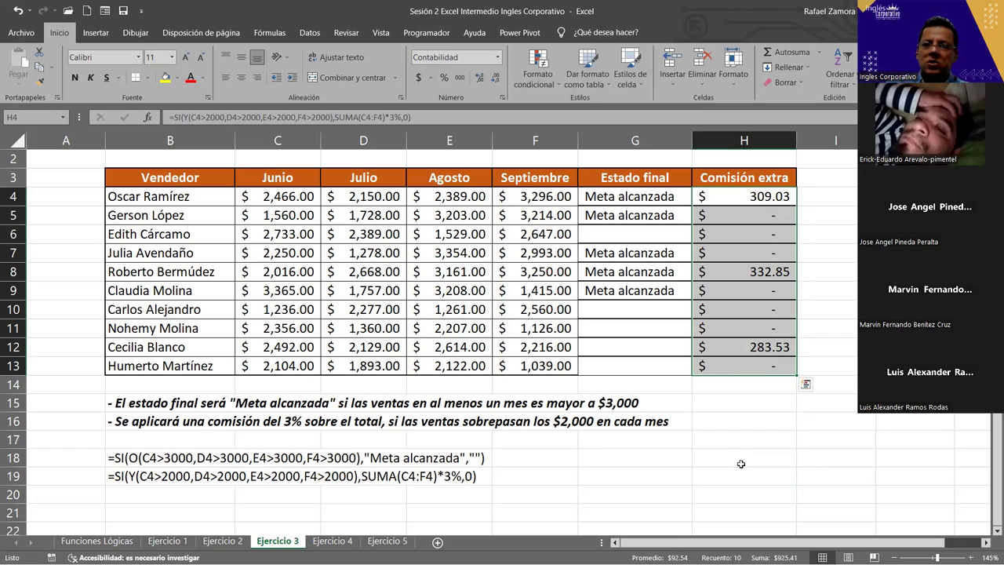
left_click(747, 458)
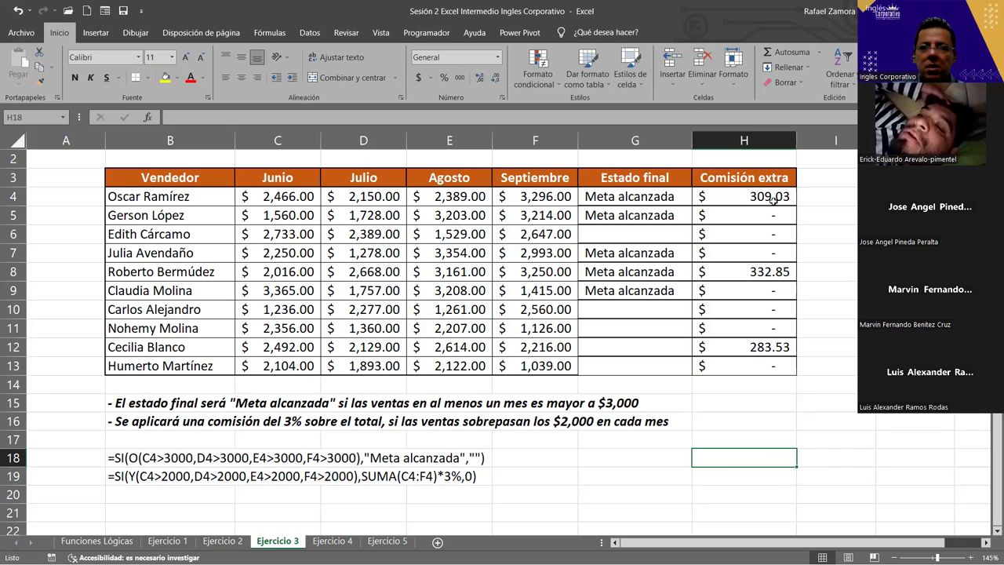
left_click(767, 197)
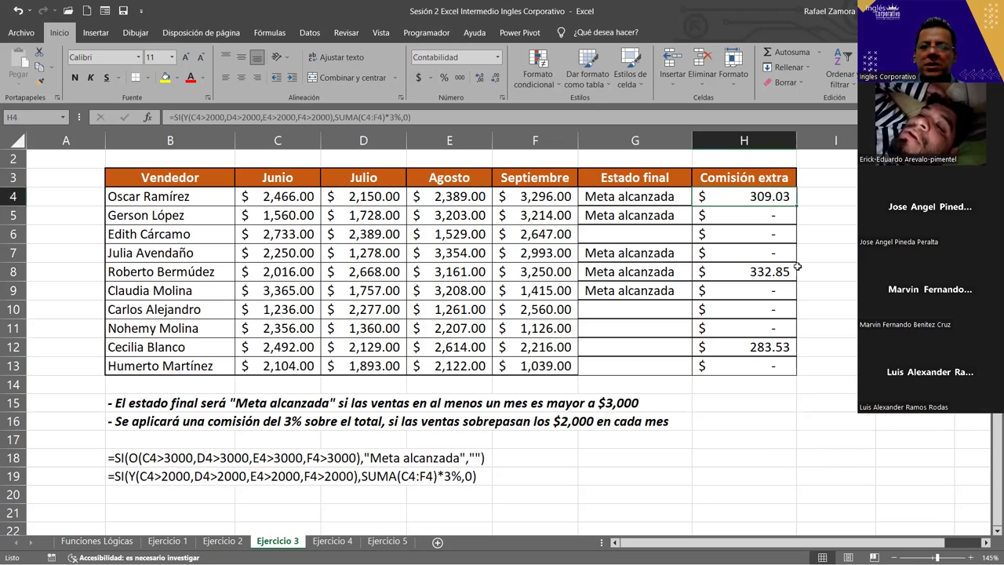
left_click(764, 224)
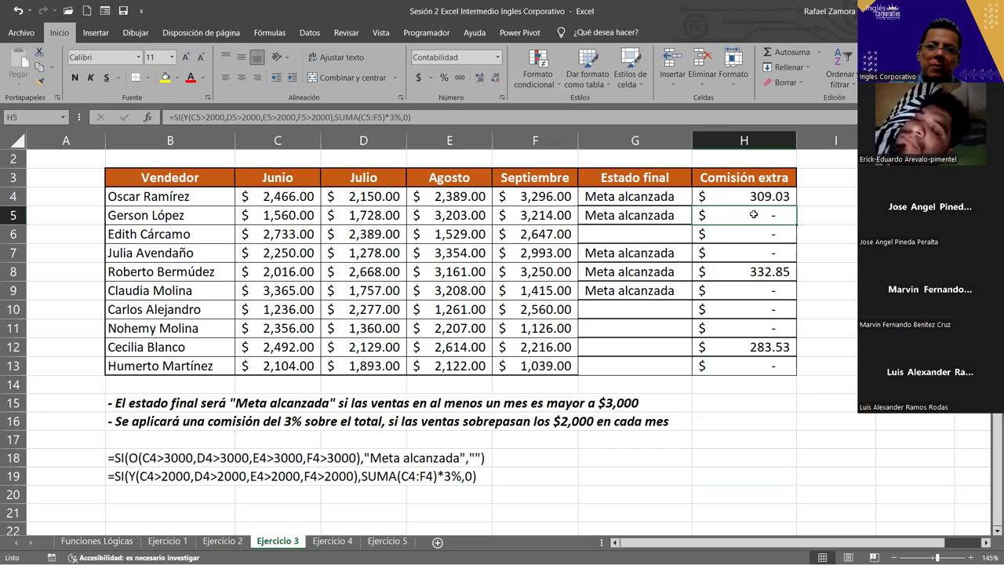
left_click_drag(753, 212, 753, 237)
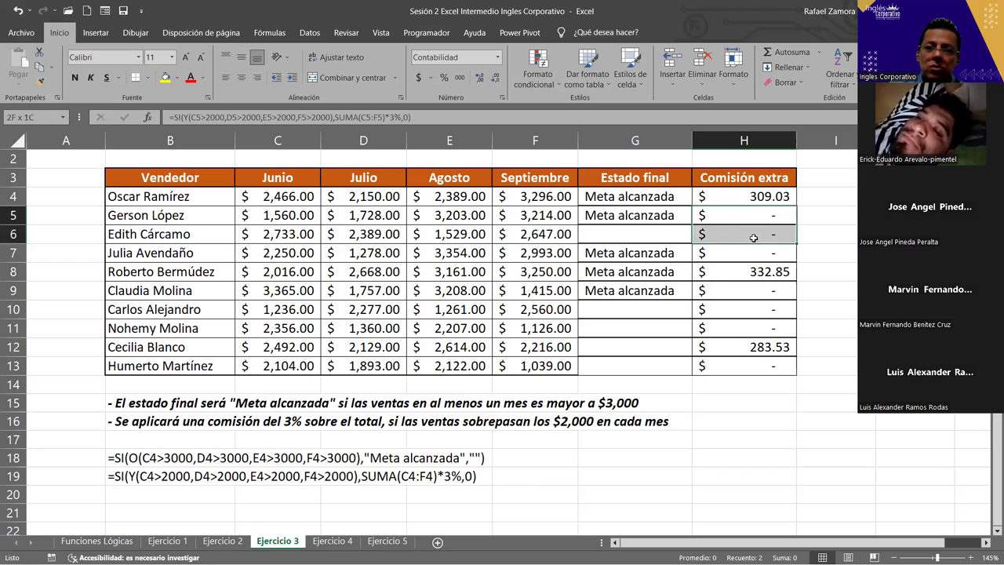
left_click(667, 195)
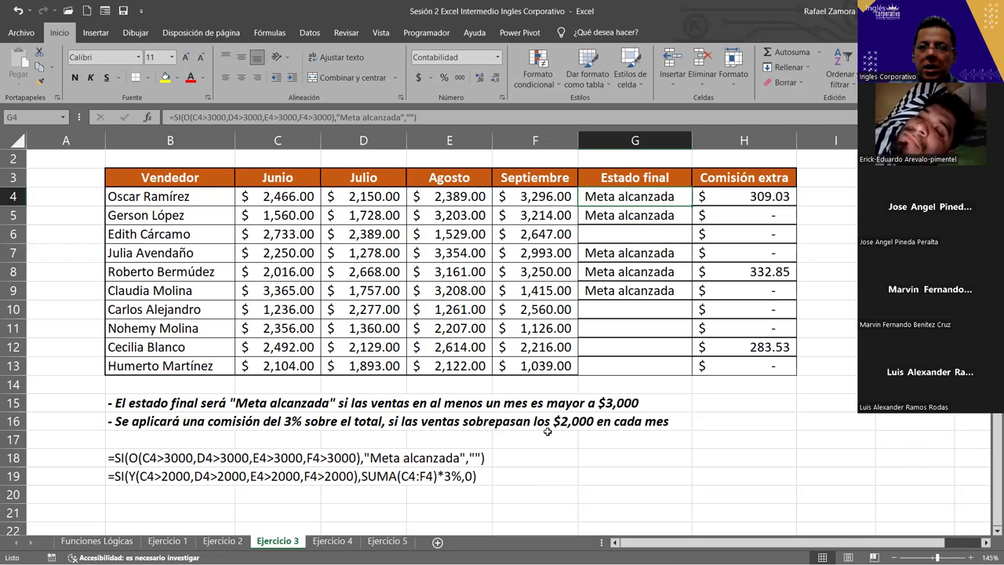
Step: Replace the 0 false value in H4's commission formula with "Sin comision"
double_click(761, 197)
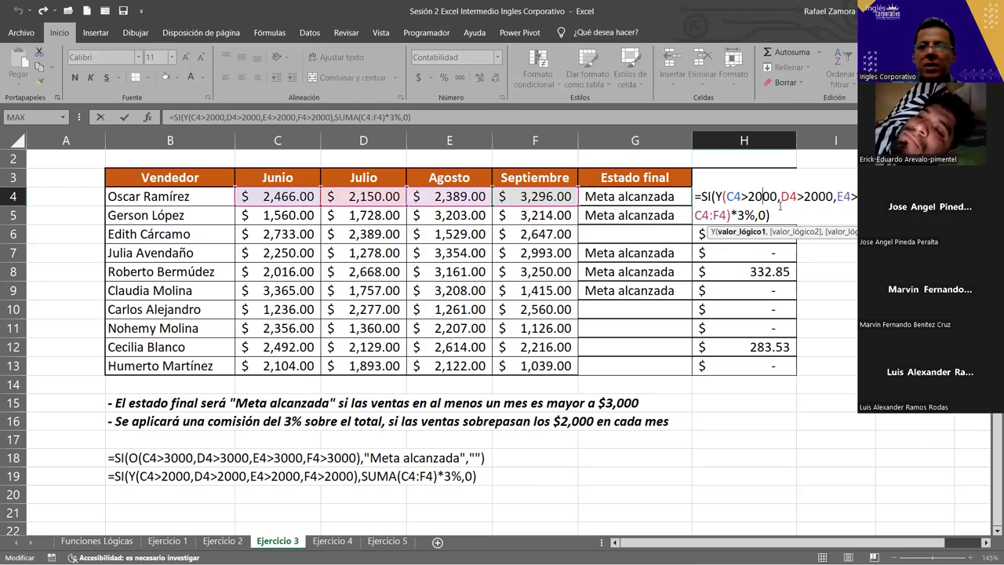
key("End")
key("Delete")
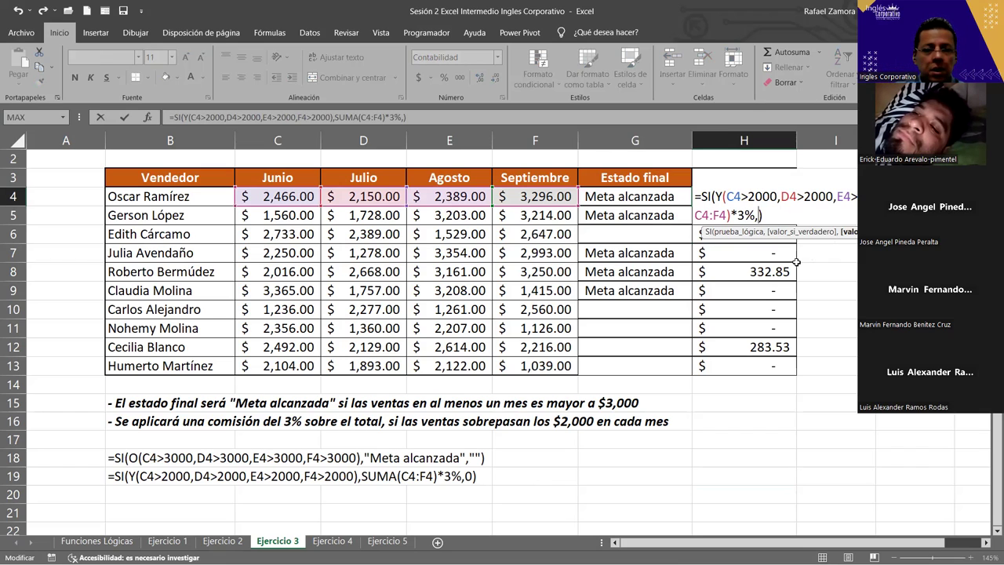
type("\"")
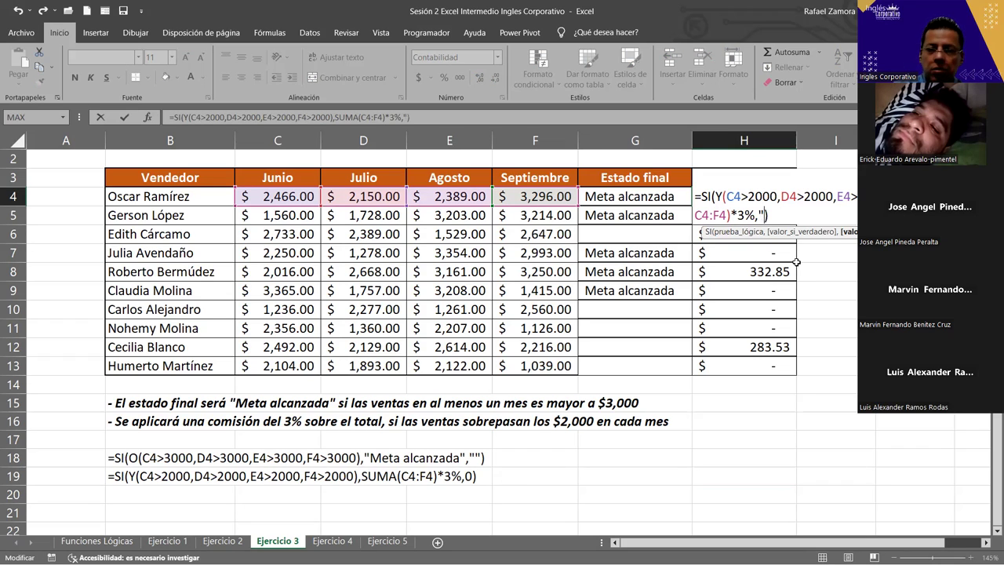
type("Sin comision")
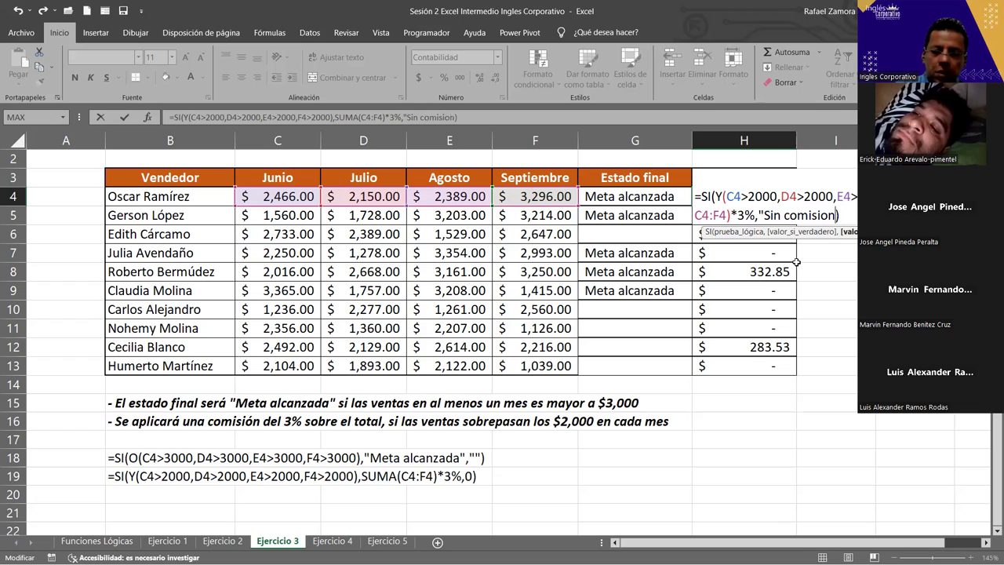
type("\"")
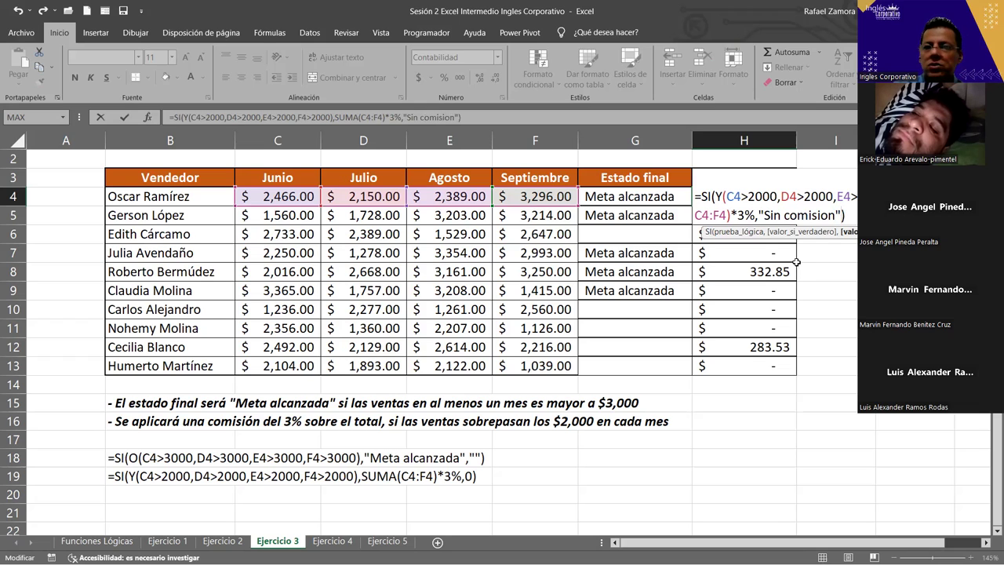
key("Return")
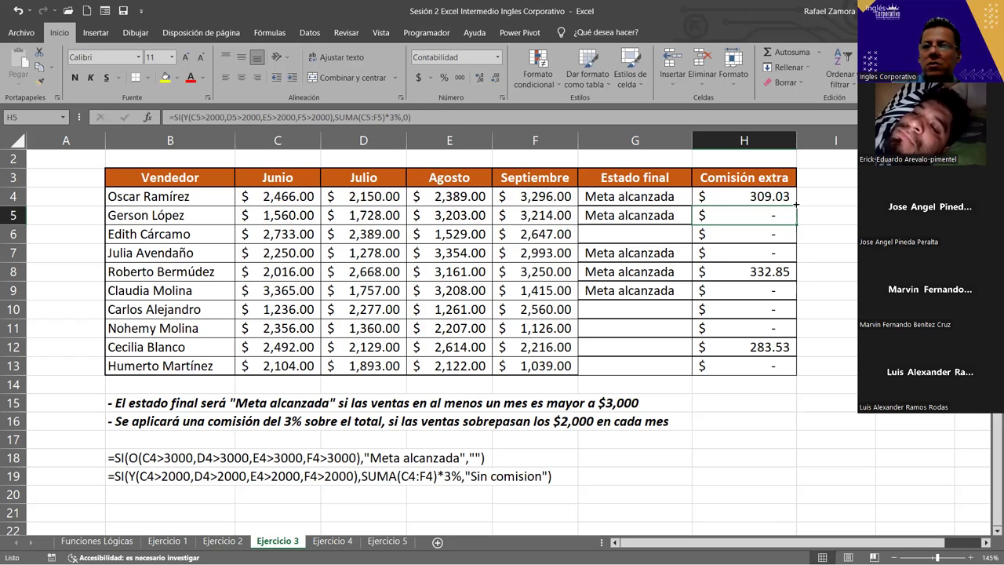
Step: Copy the H4 formula down to H13, review the results, then undo the fill
left_click_drag(796, 204, 775, 366)
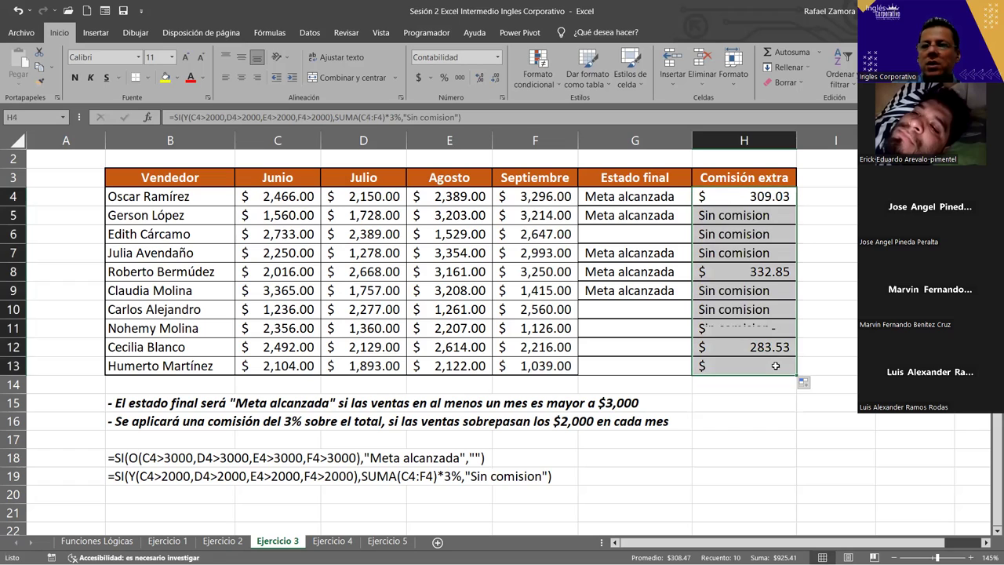
left_click(721, 450)
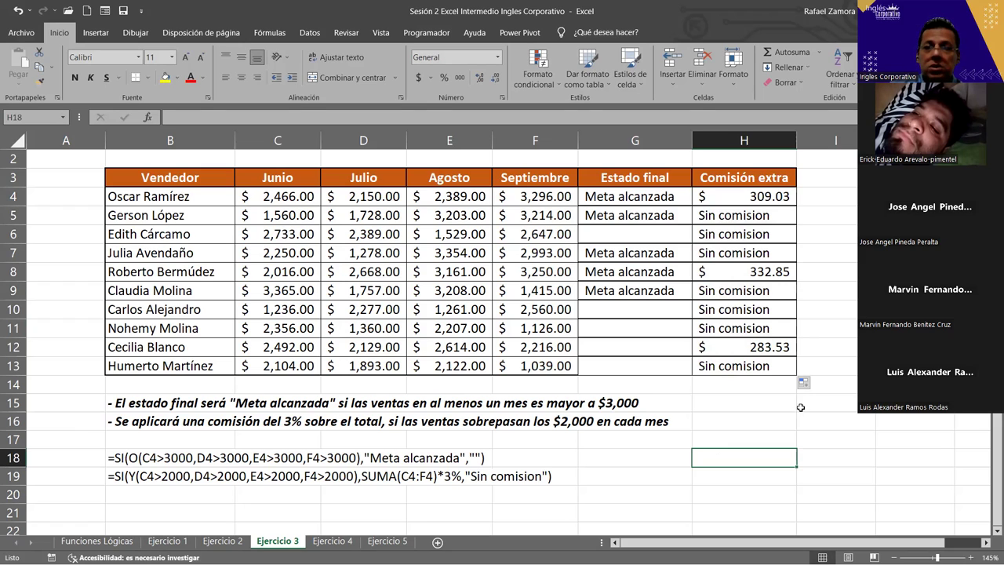
key("ctrl+z")
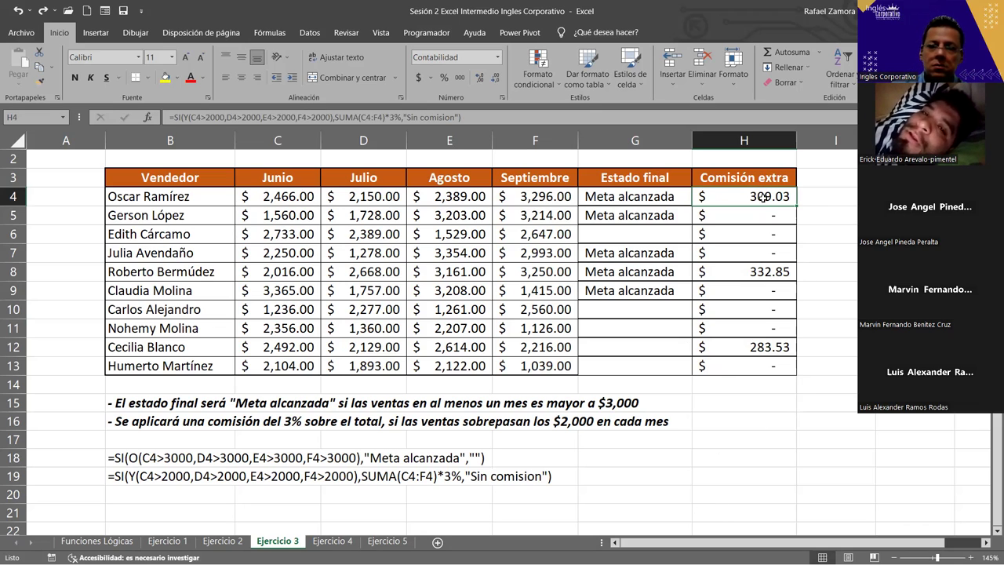
left_click(665, 478)
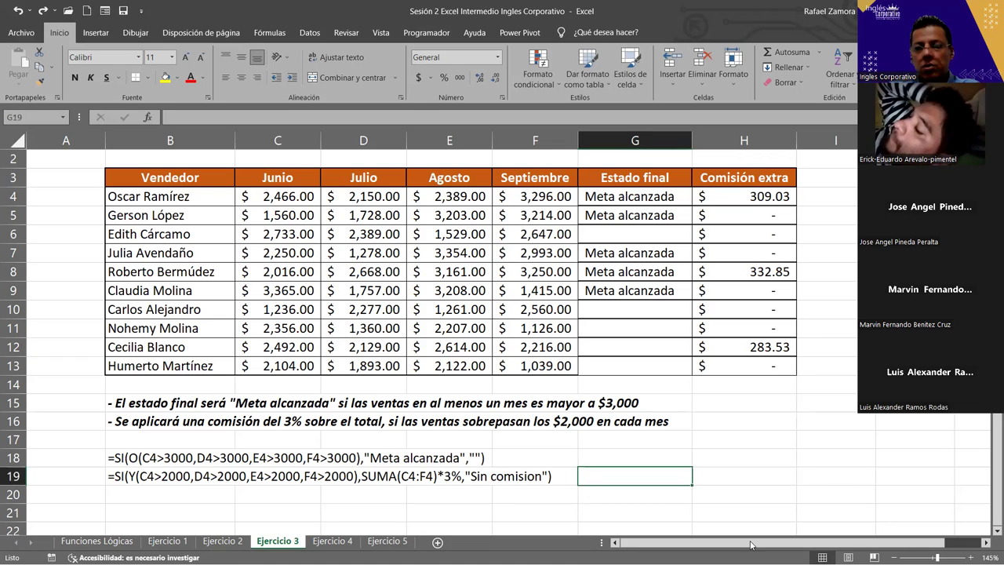
Step: Switch to the Ejercicio 4 sheet and look over its salary table
left_click(345, 542)
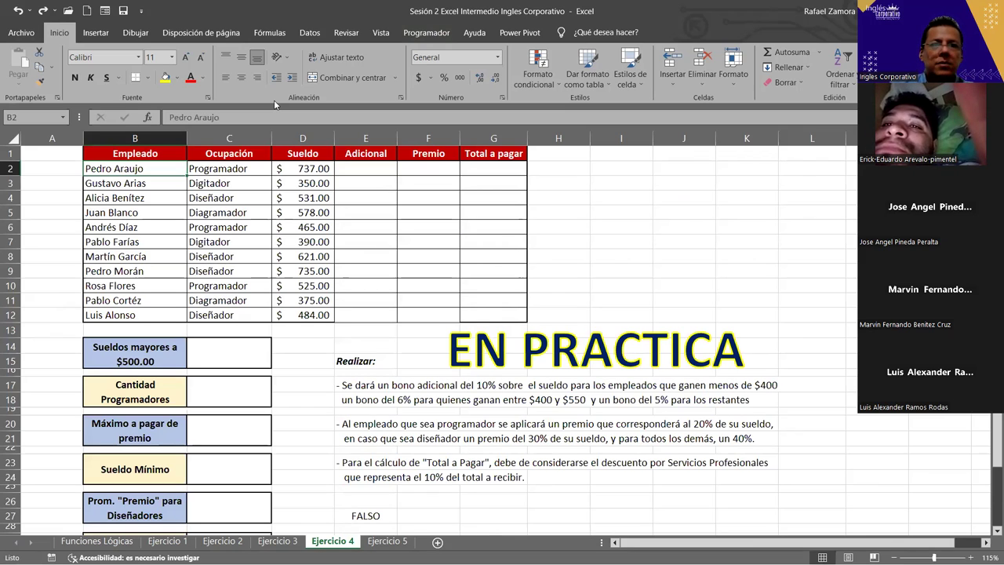
scroll(262, 384, "down", 2)
scroll(262, 380, "down", 1)
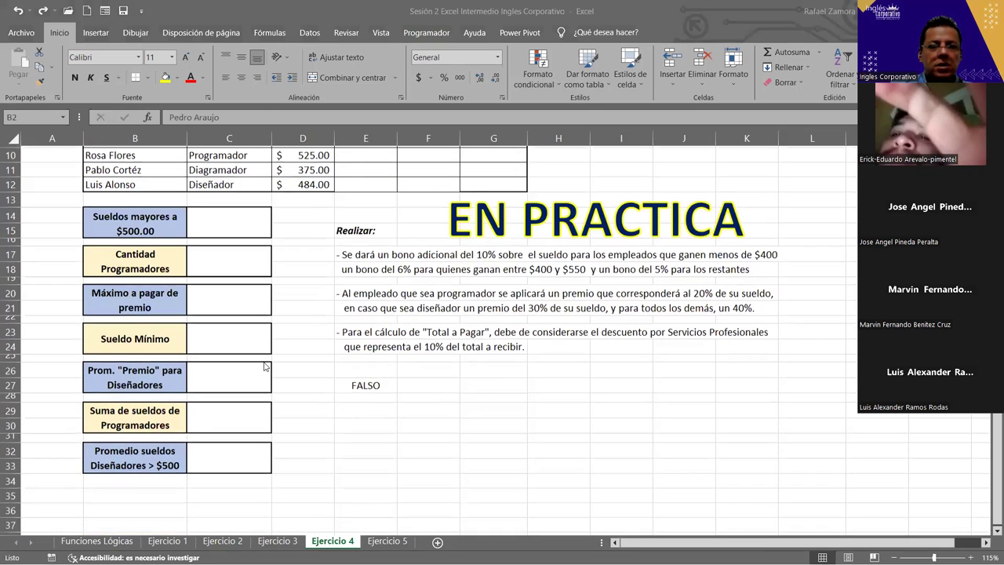
scroll(262, 368, "up", 3)
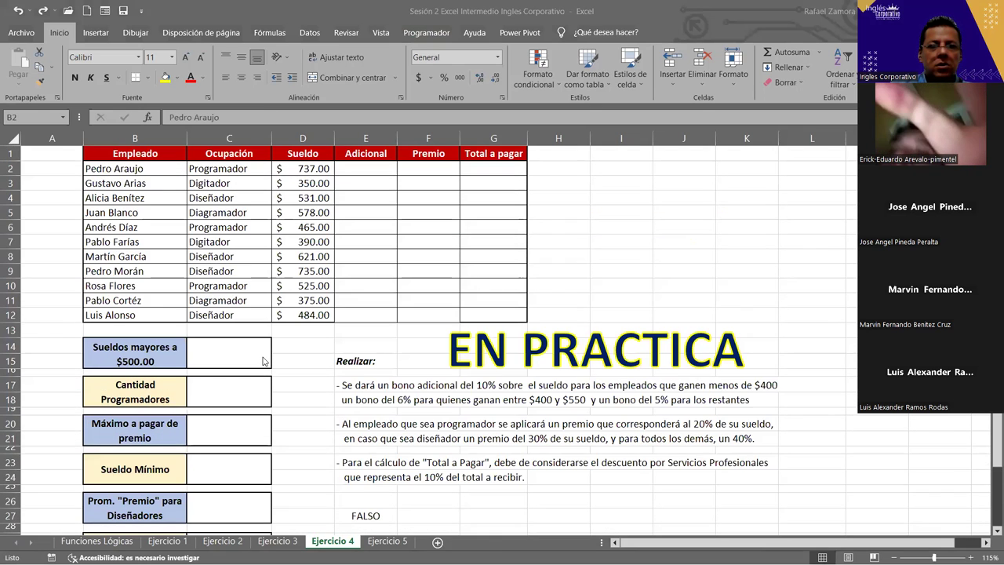
Step: Move the EN PRACTICA banner down to the lower right beside the instructions
left_click(642, 364)
left_click_drag(642, 364, 754, 241)
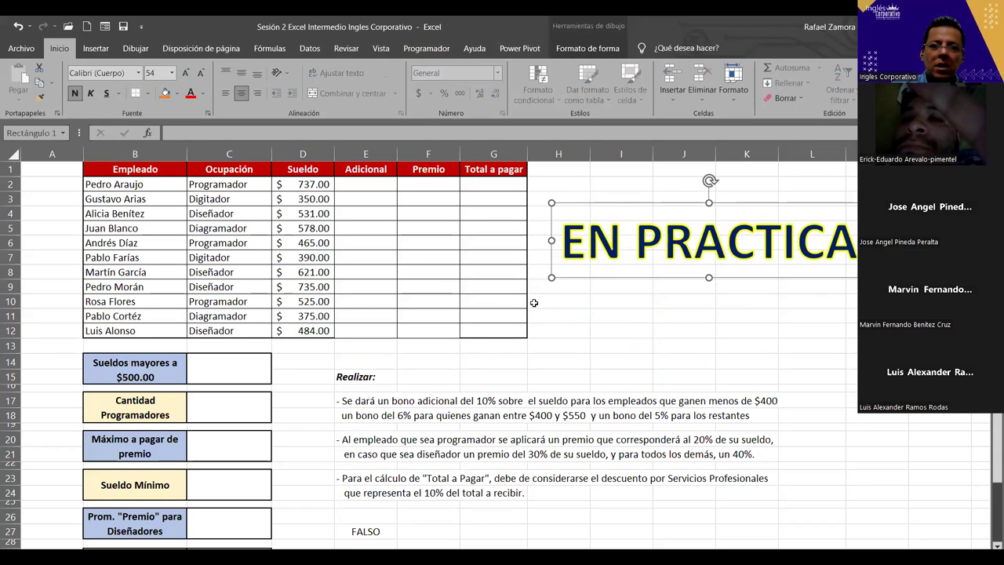
mouse_move(651, 207)
left_mouse_down()
mouse_move(670, 463)
mouse_move(633, 487)
left_mouse_up()
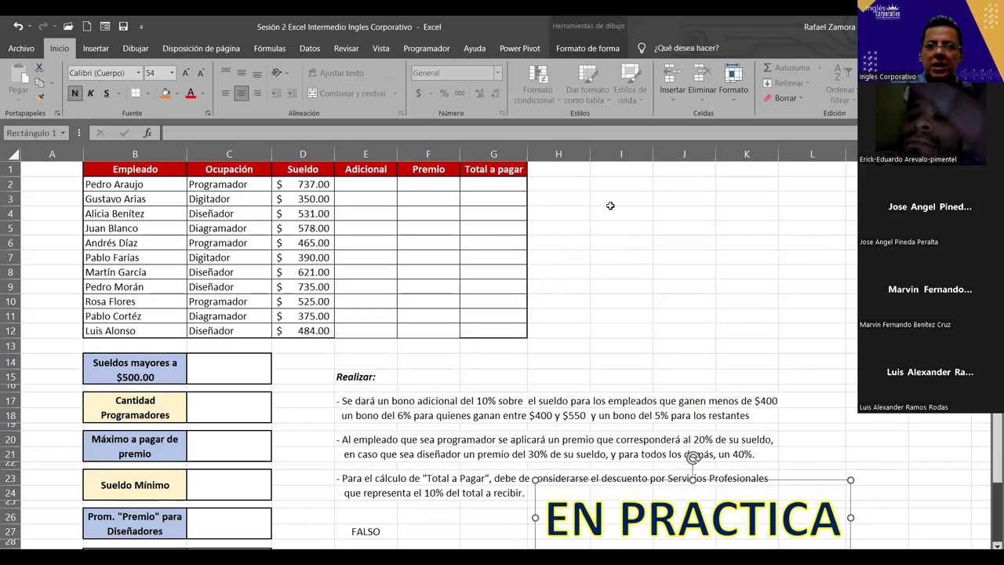
left_click(619, 197)
left_click(622, 185)
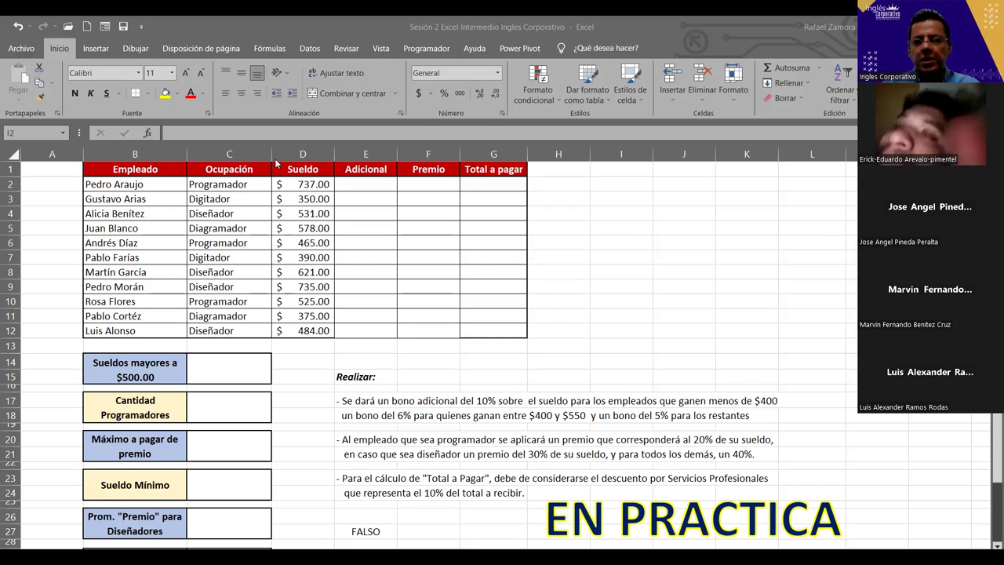
Step: Select the first bonus instruction line, then clear the selection
left_click(440, 408)
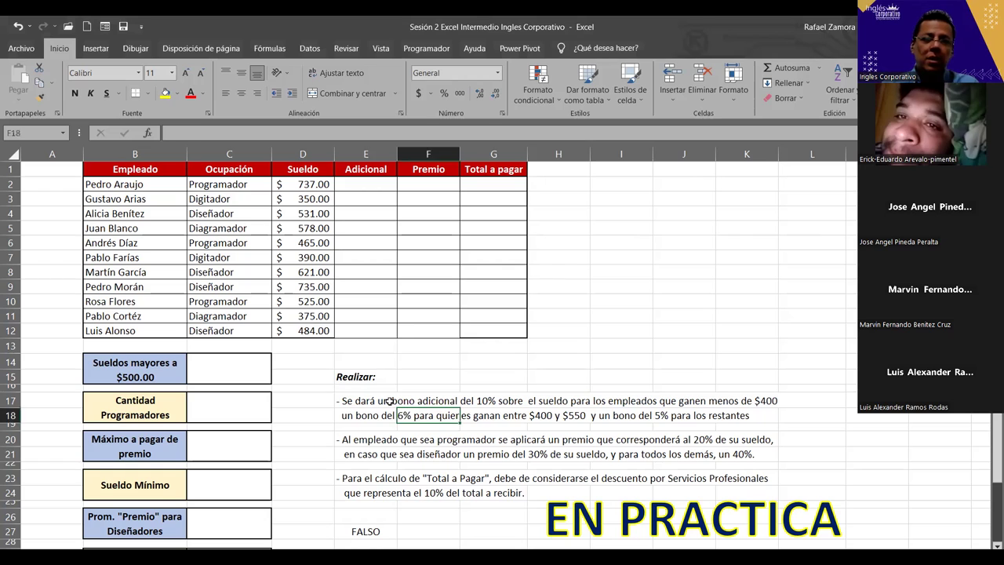
left_click(384, 401)
left_click(548, 341)
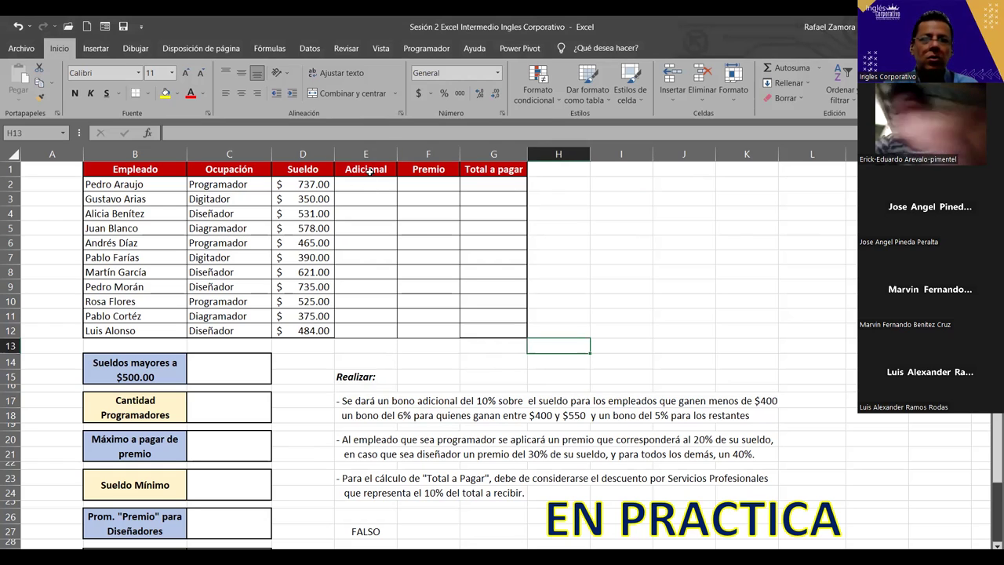
Step: Fill headers E1:G1 with blue, then highlight the first bonus instruction in E17:K18
left_click_drag(366, 167, 502, 162)
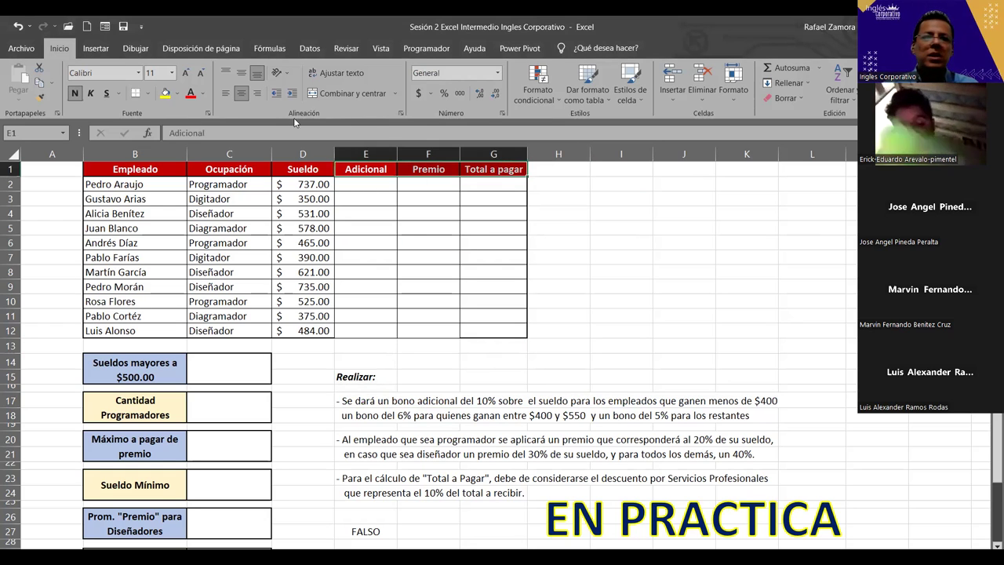
left_click(177, 93)
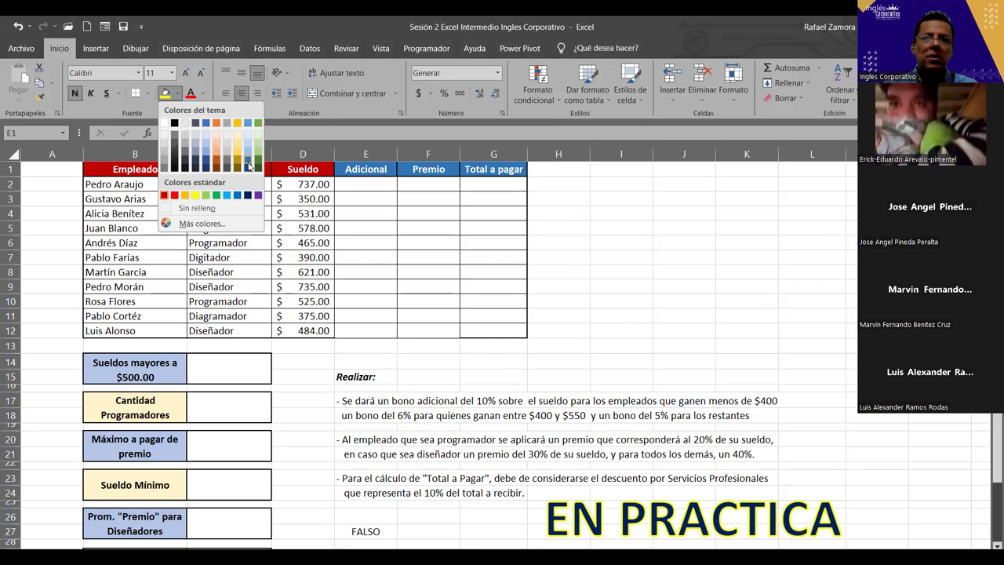
left_click(206, 123)
left_click(558, 286)
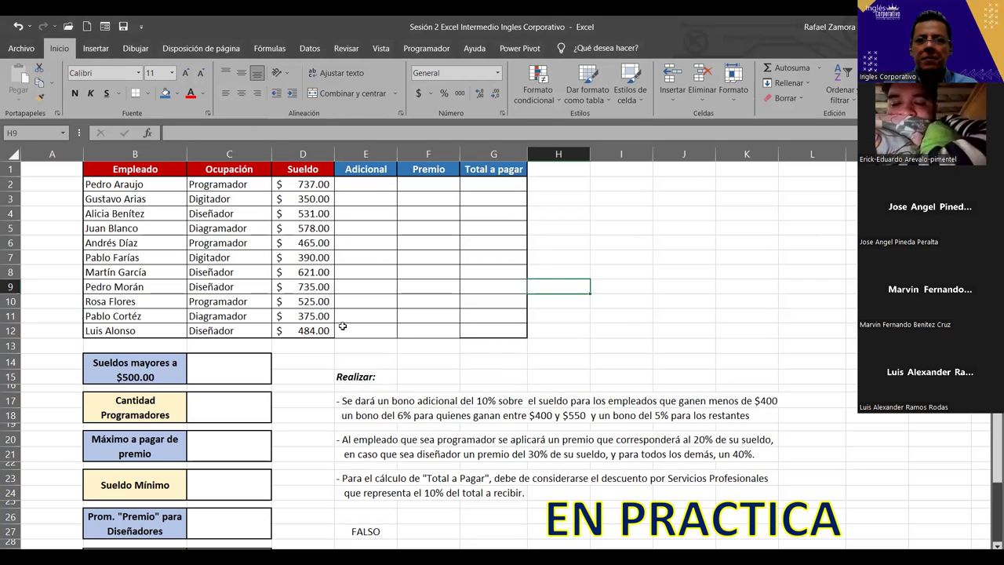
left_click_drag(347, 400, 775, 424)
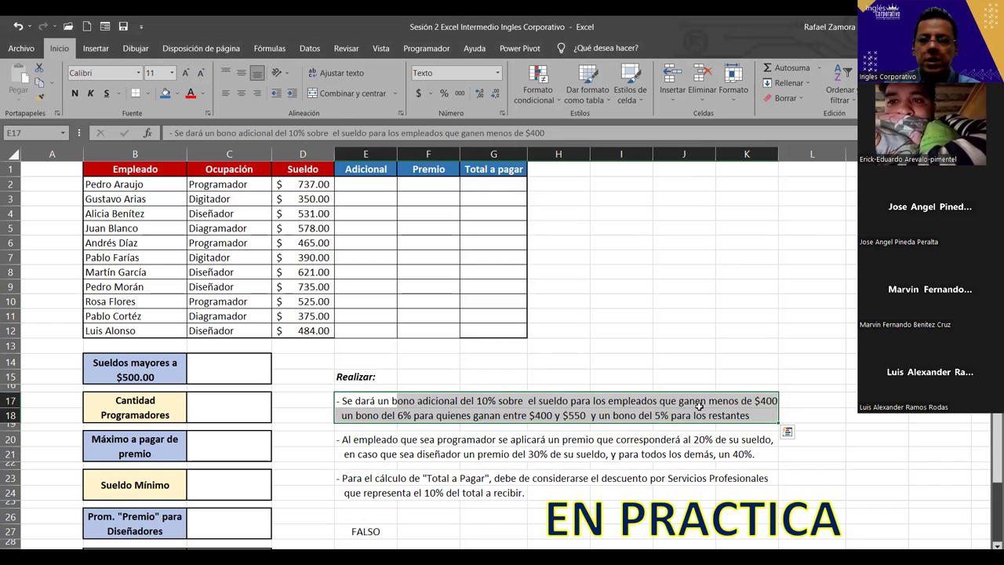
Step: Give J4:J8 accounting format and enter the first tier label < $400 in J4
left_click(727, 228)
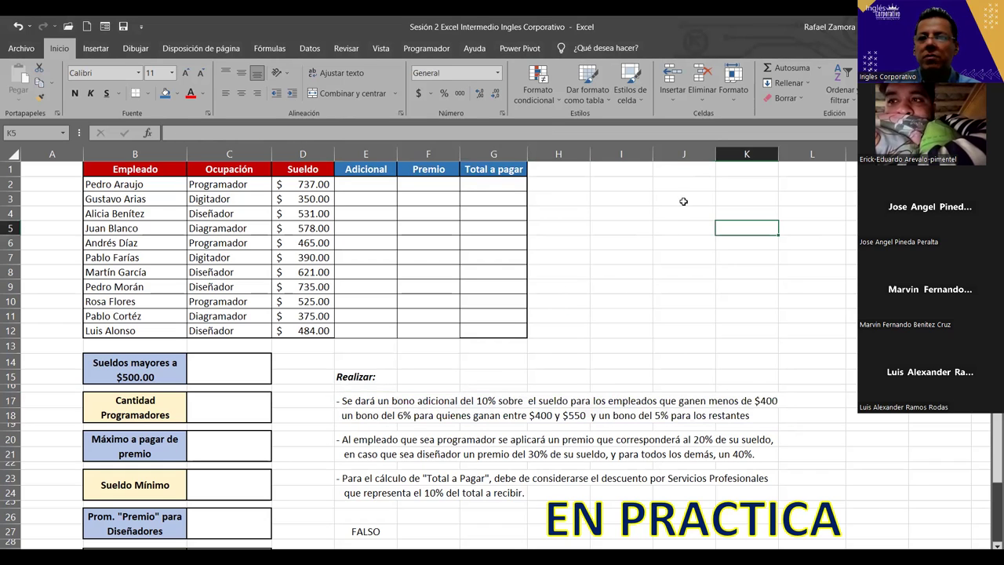
left_click_drag(685, 208, 690, 267)
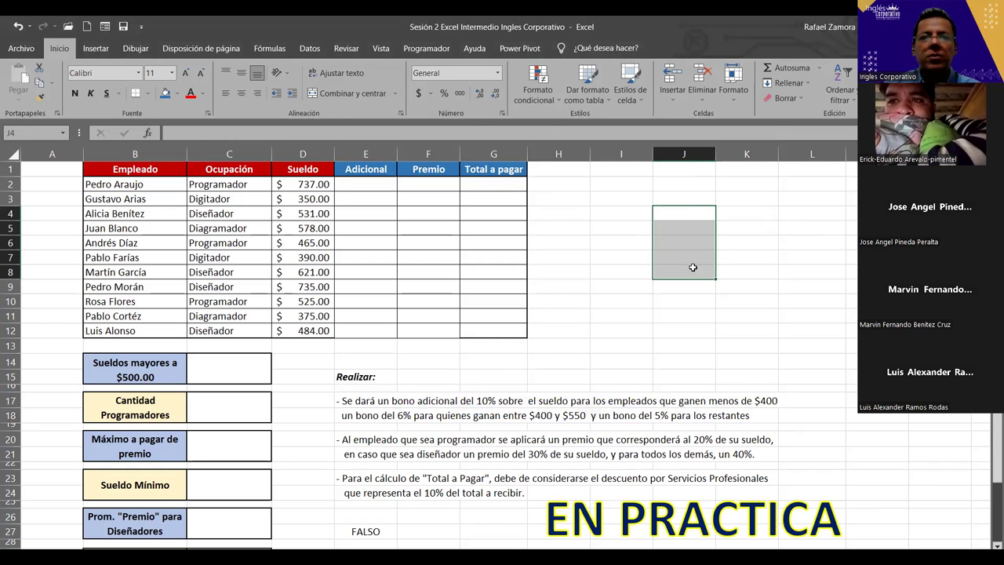
left_click(420, 94)
left_click(677, 213)
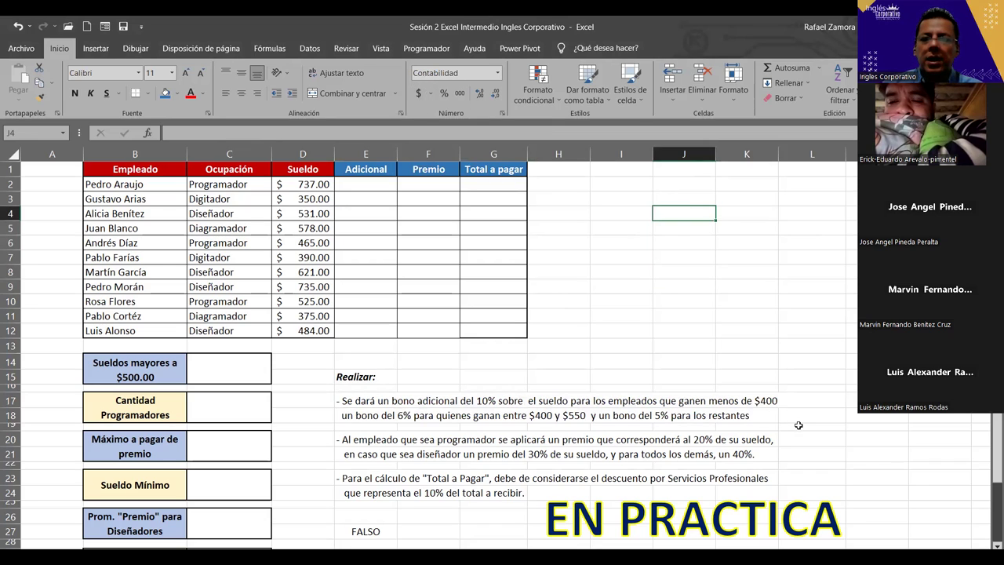
type(">")
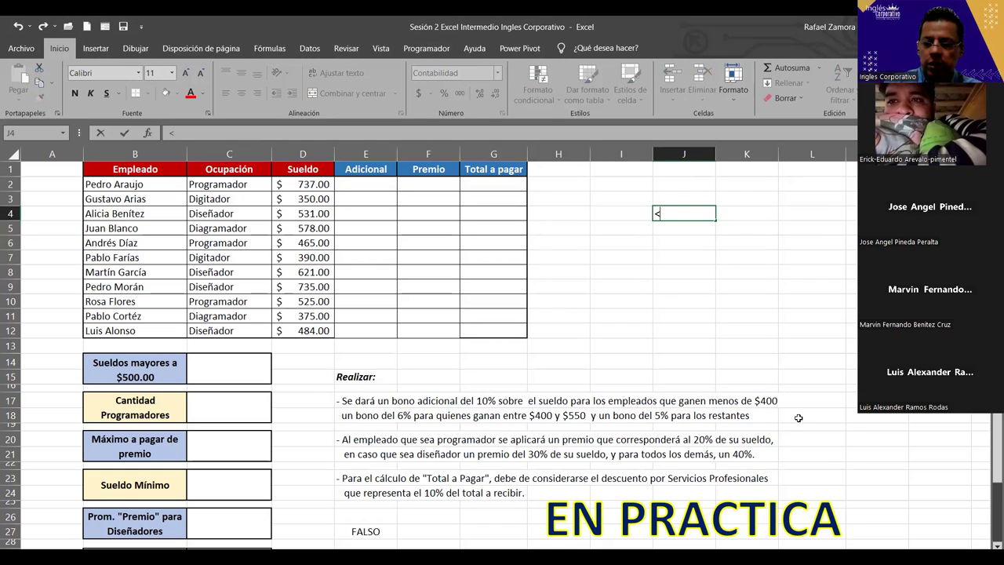
type(" $400")
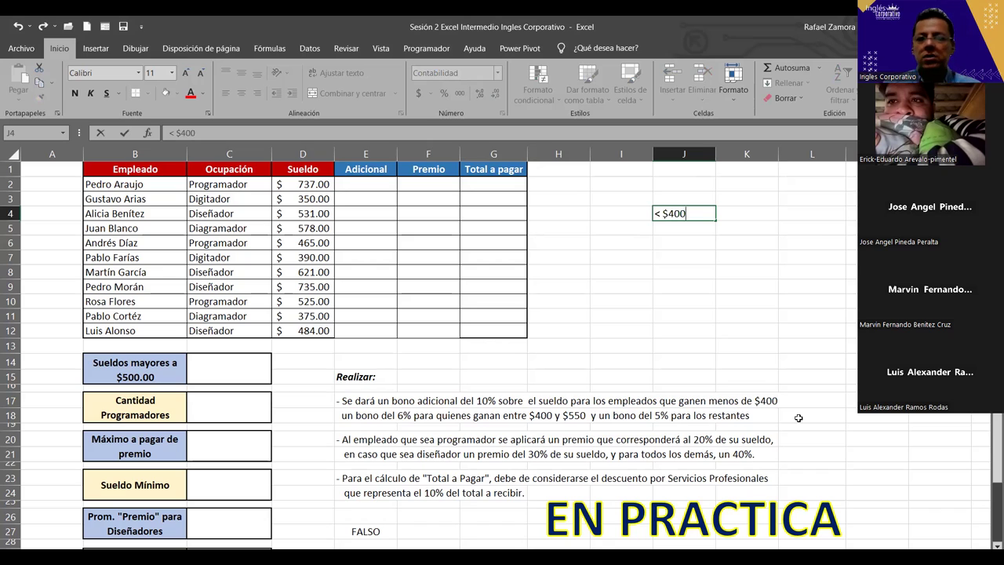
key("Return")
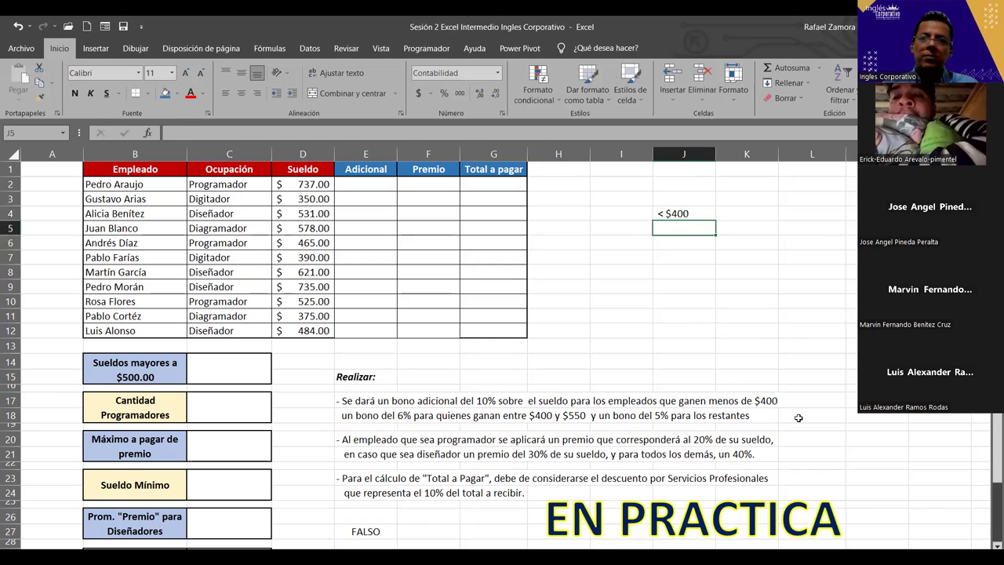
Step: Format K4:K7 as percentages and enter 10% in K4
left_click_drag(749, 211, 744, 258)
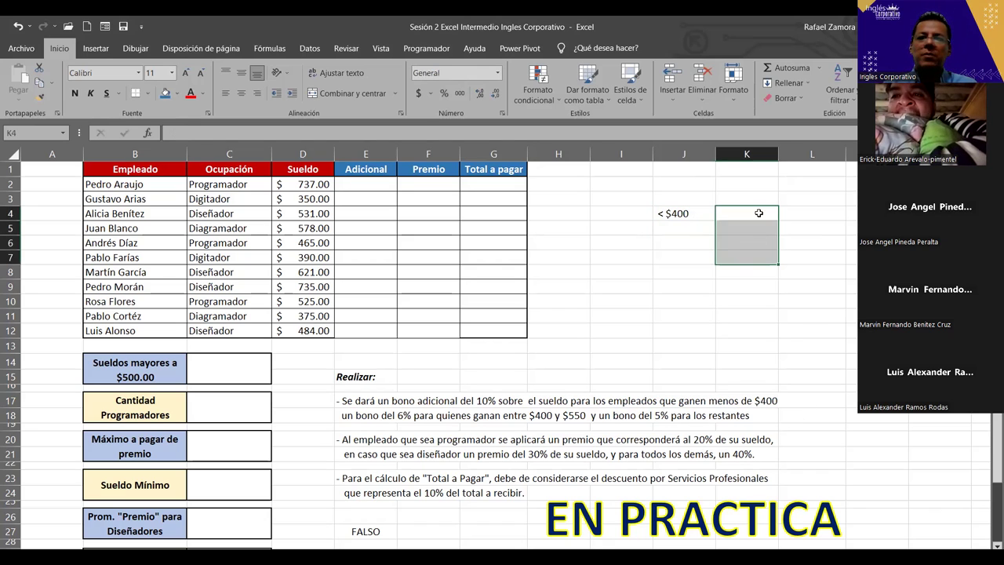
left_click(445, 93)
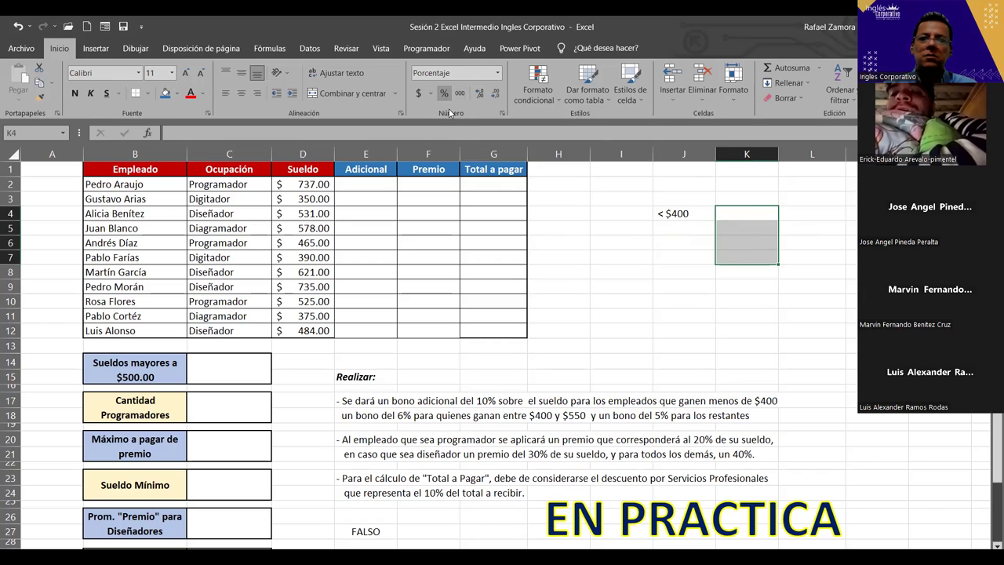
left_click(747, 214)
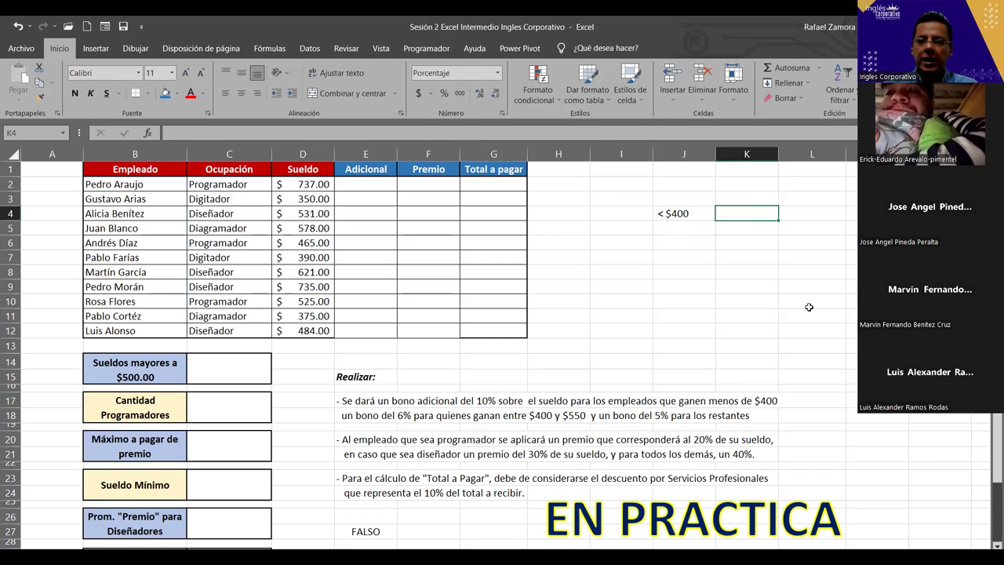
type("10")
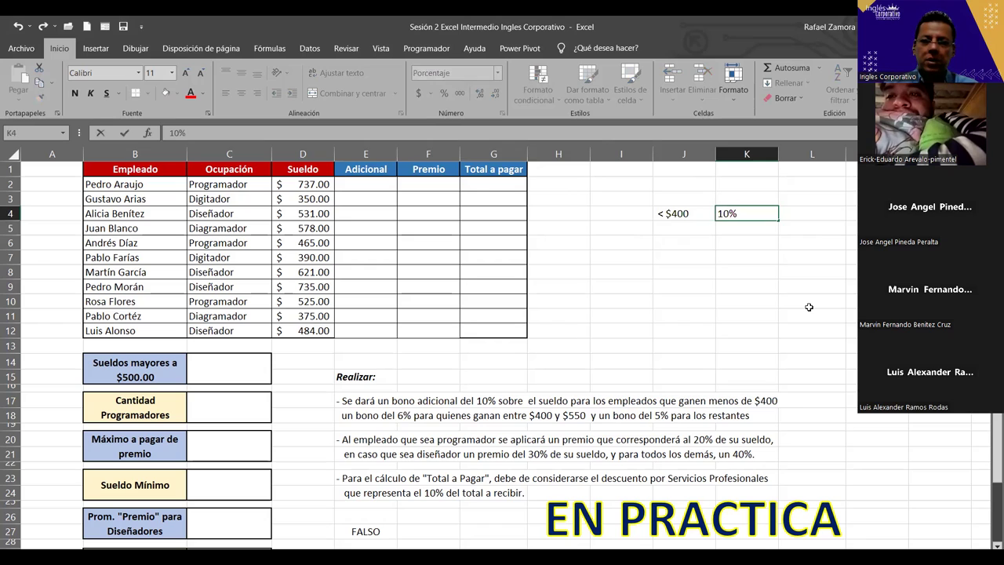
key("Return")
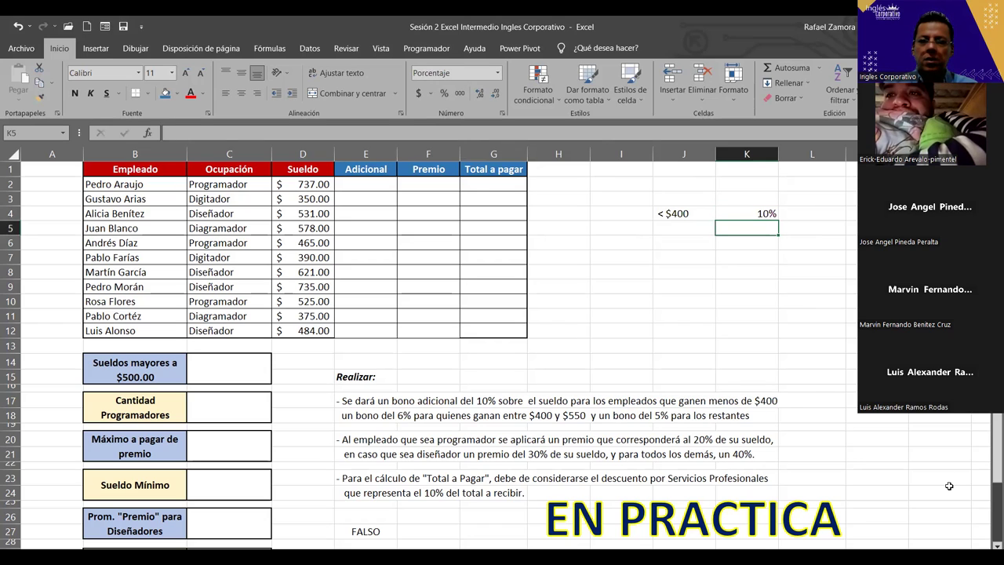
Step: Add the $400 y $550 tier at 6% in row 5 and 5% in K6
left_click(670, 228)
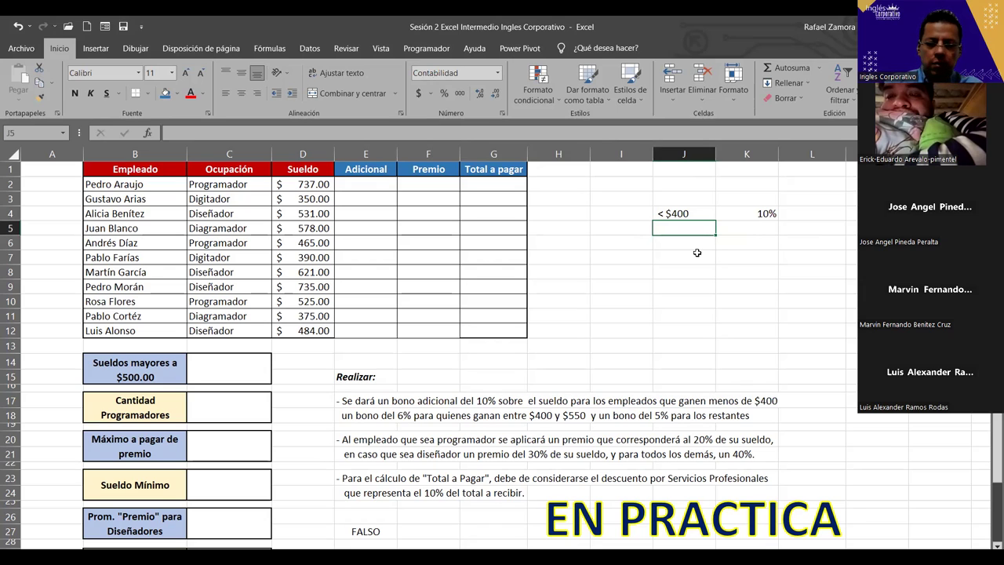
type("$400")
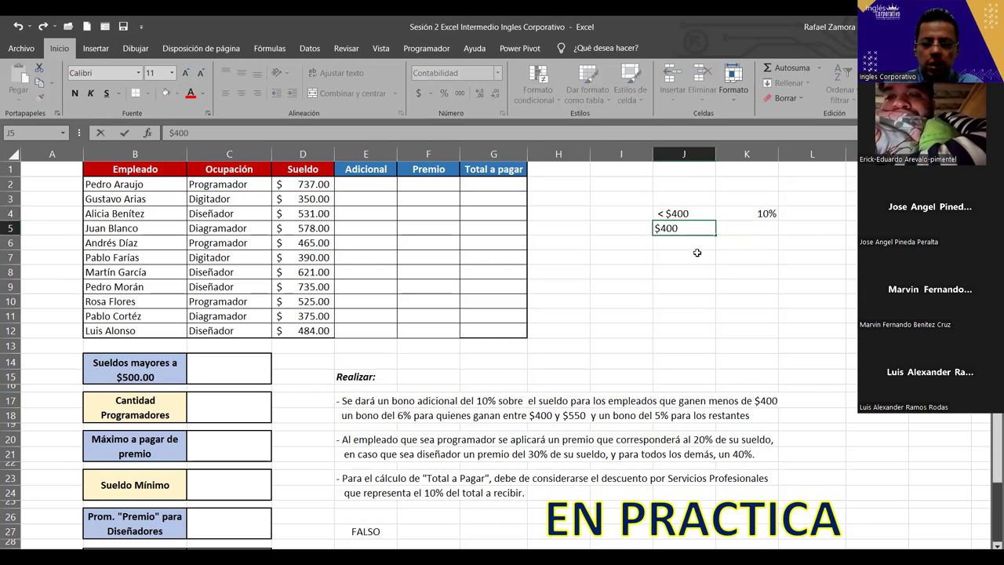
type(" $550")
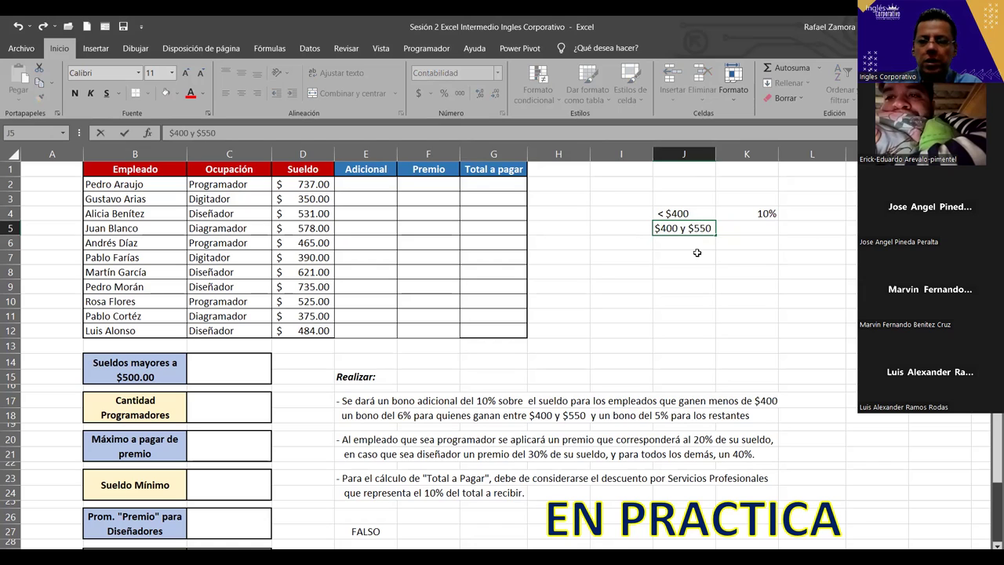
key("Tab")
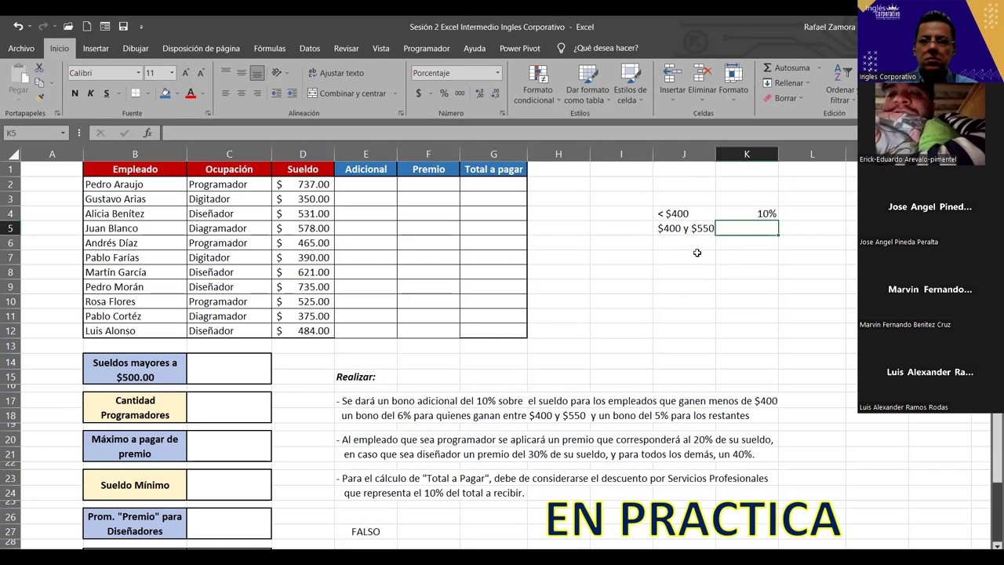
type("6%")
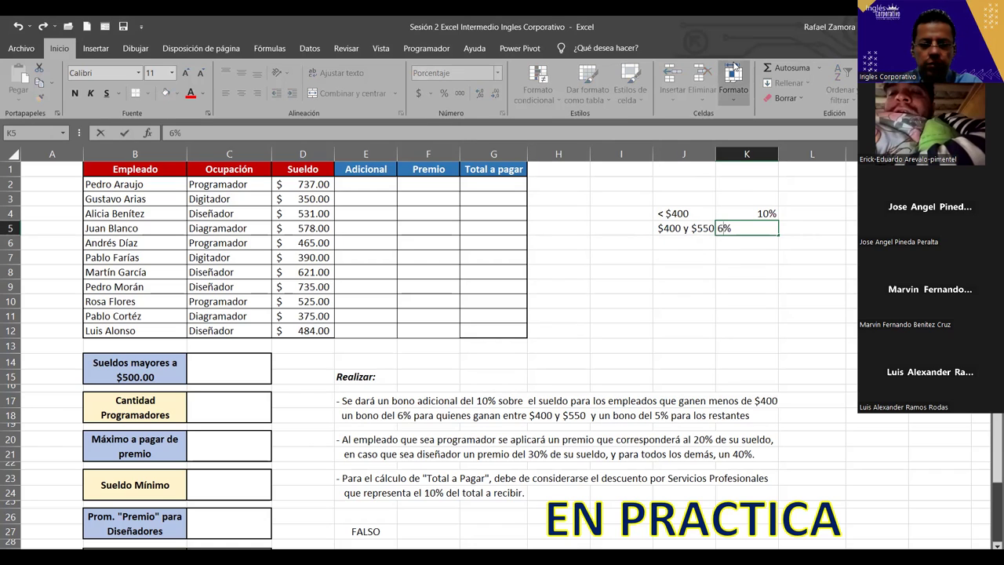
key("Return")
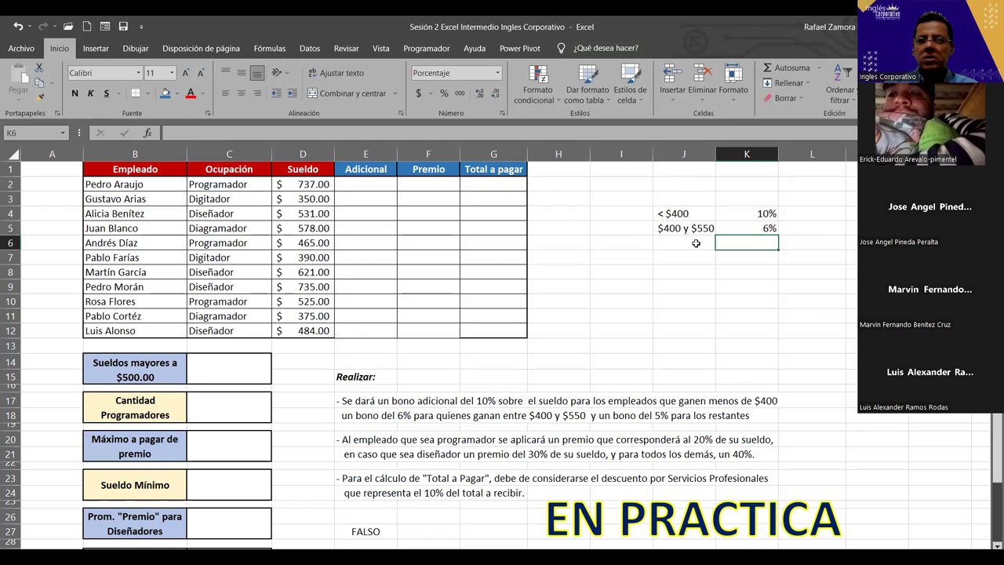
type("5%")
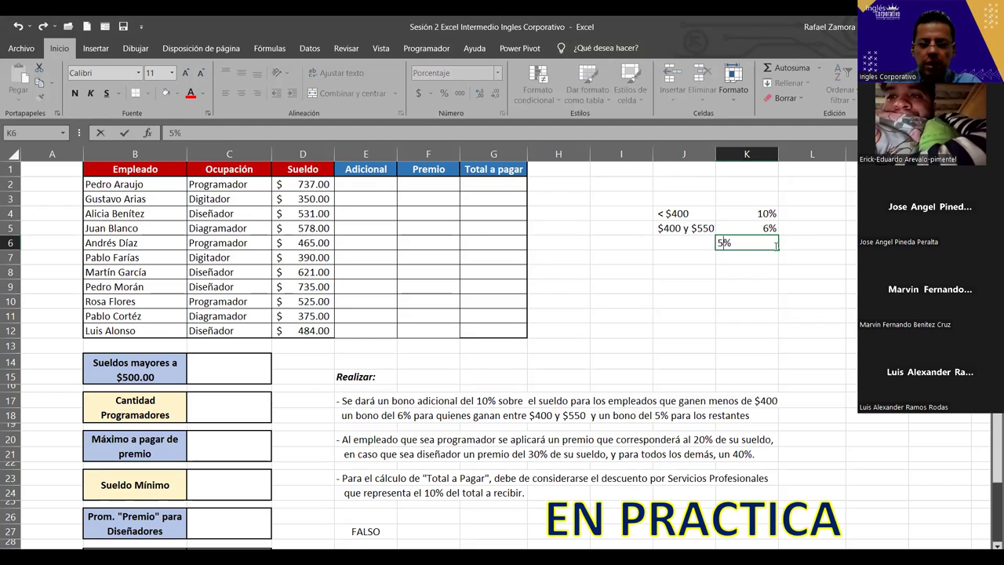
key("Return")
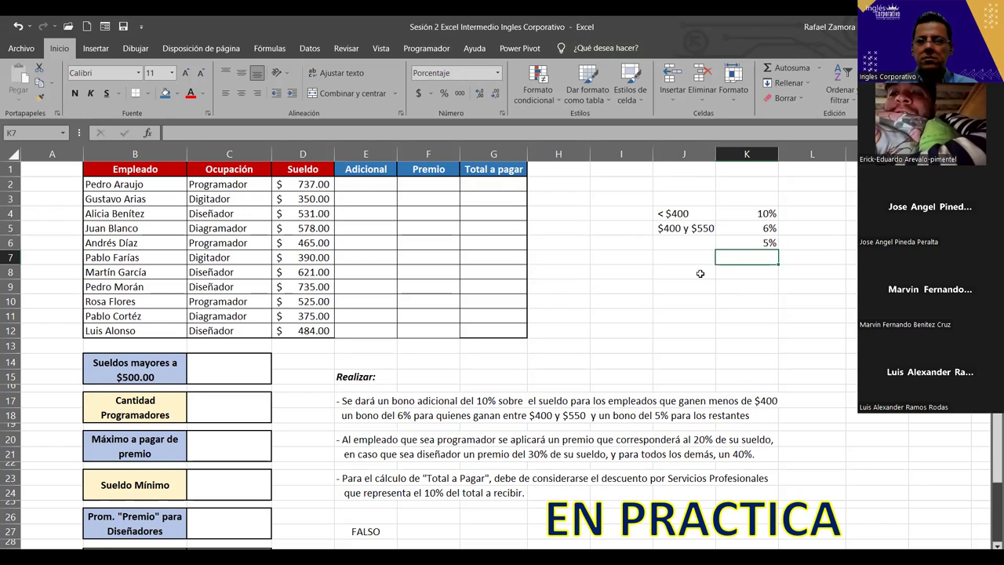
Step: Enter the third tier label > $550 in J6
left_click(694, 246)
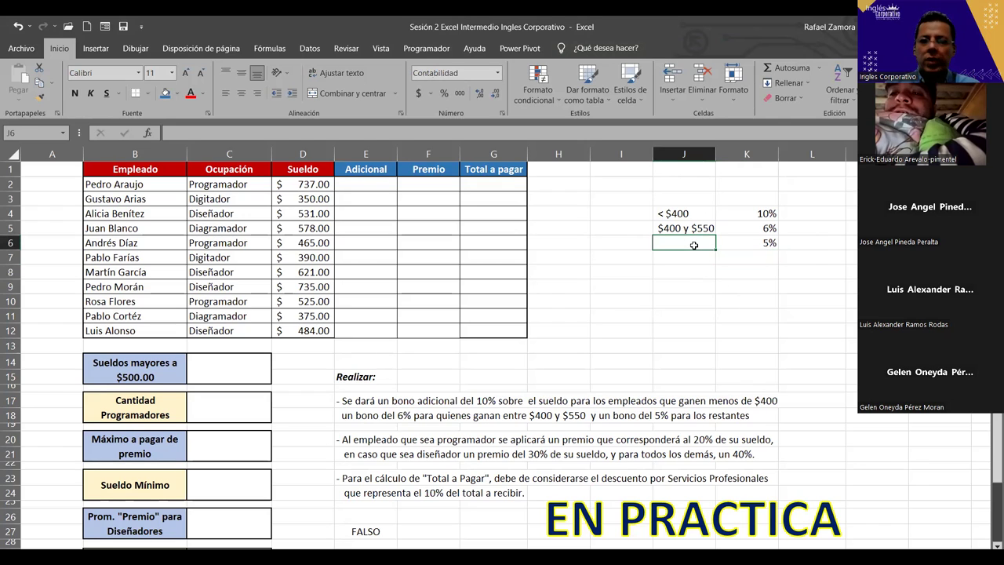
type(">550")
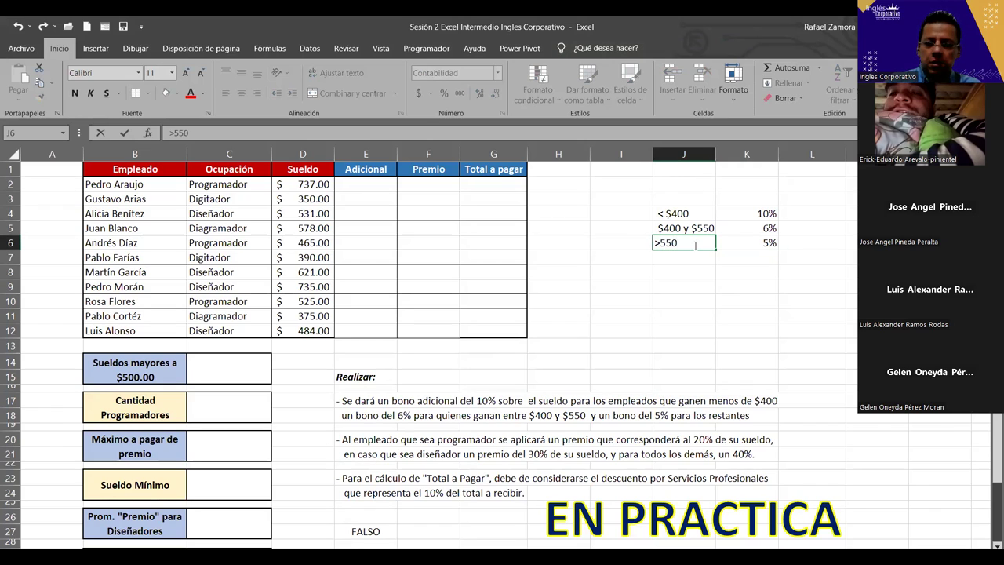
key("BackSpace")
key("BackSpace")
key("BackSpace")
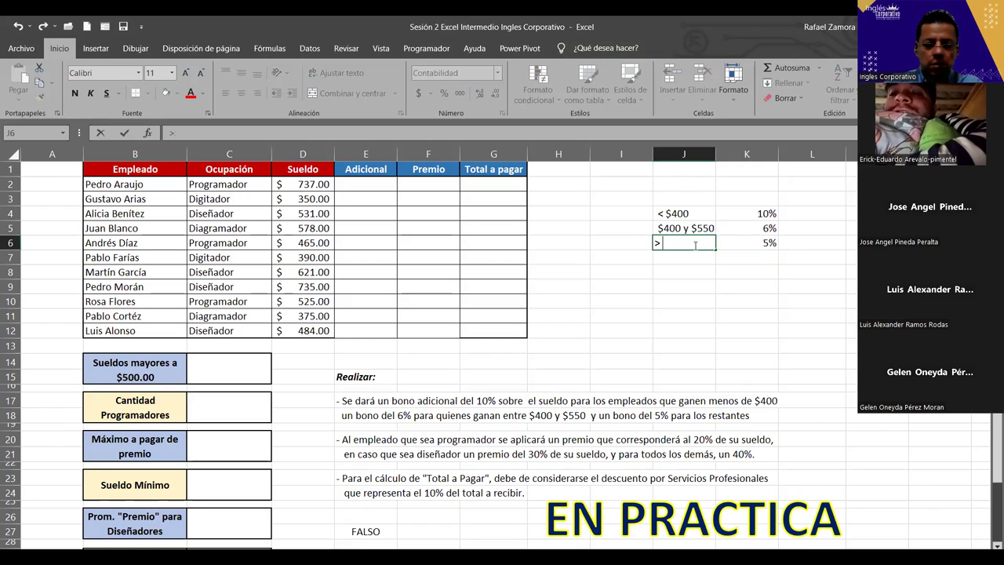
type("$550")
key("Return")
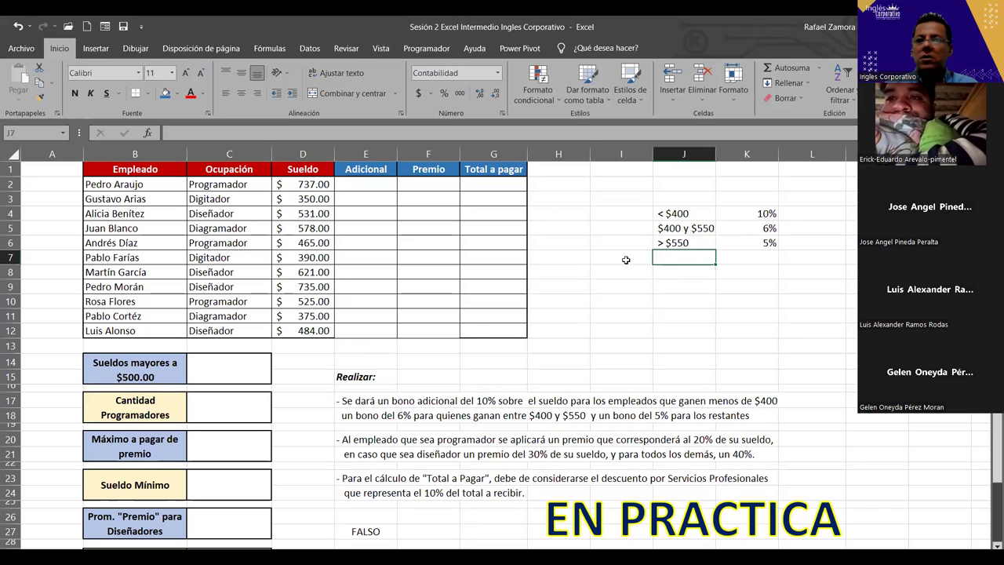
Step: Check the J5 and J6 labels, then select E2
left_click(695, 228)
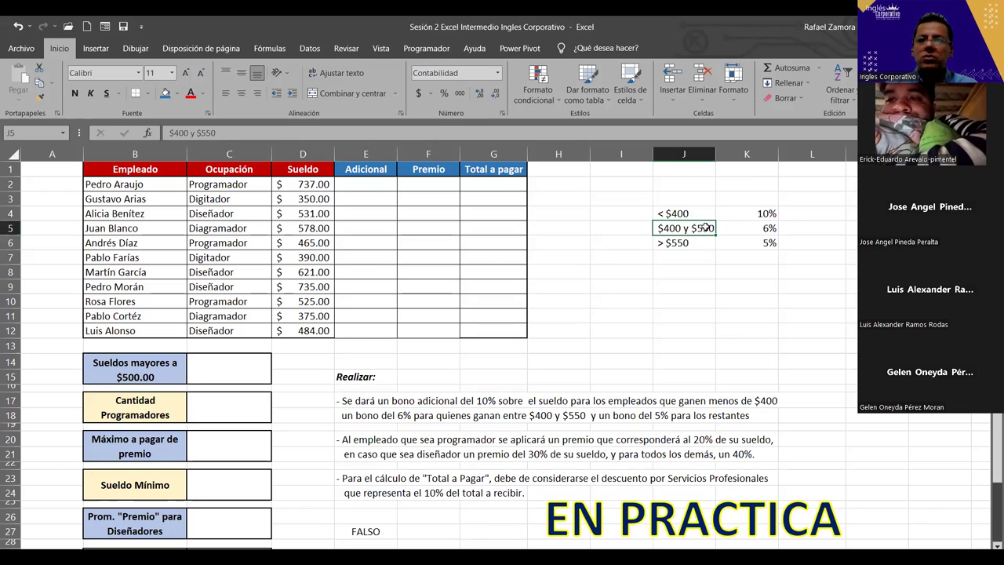
left_click(681, 241)
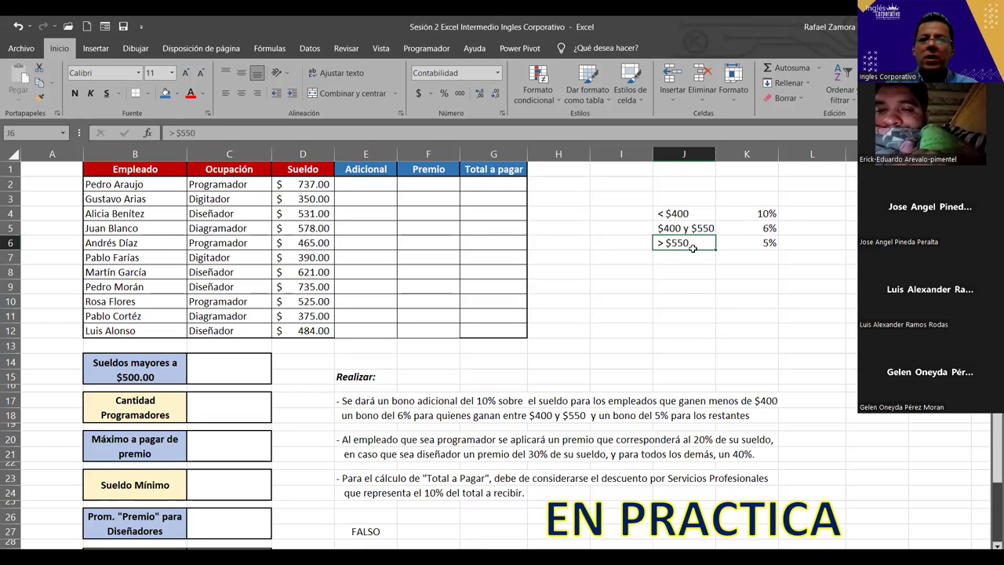
left_click(359, 186)
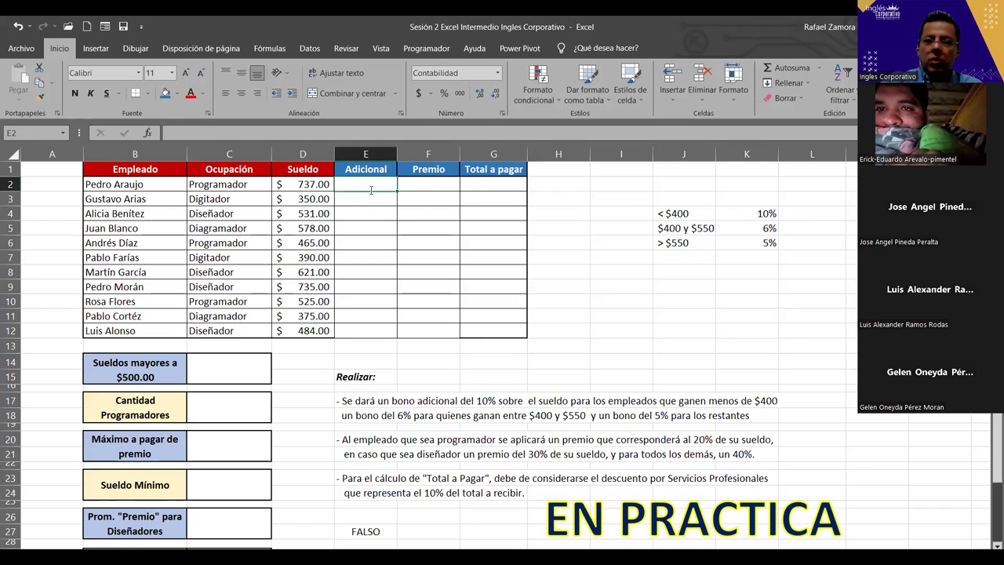
Step: In E2, type =SI(D2>550,D2*5%, and nest a second SI( for the lower tiers
type(")")
key("BackSpace")
type("=")
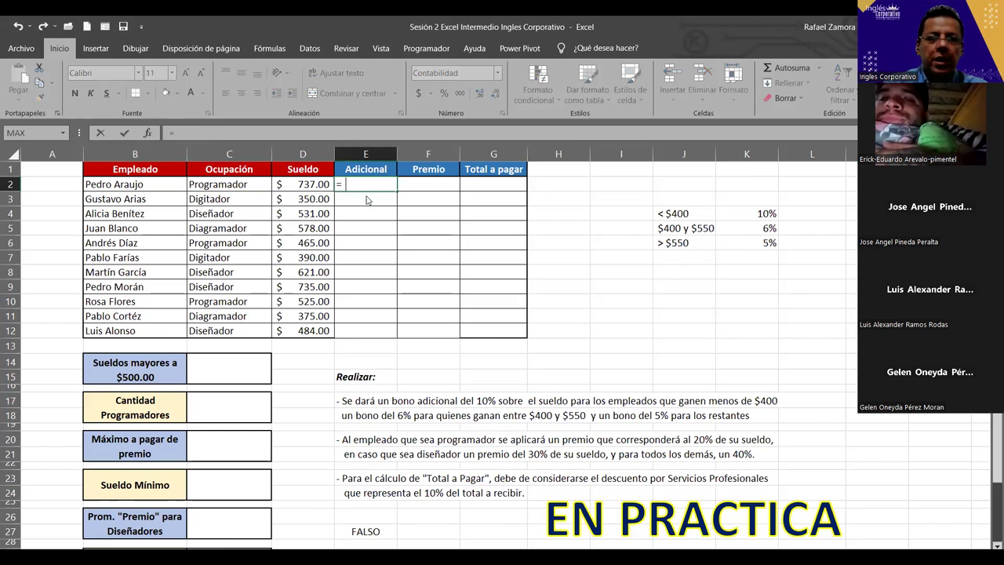
type("SI(")
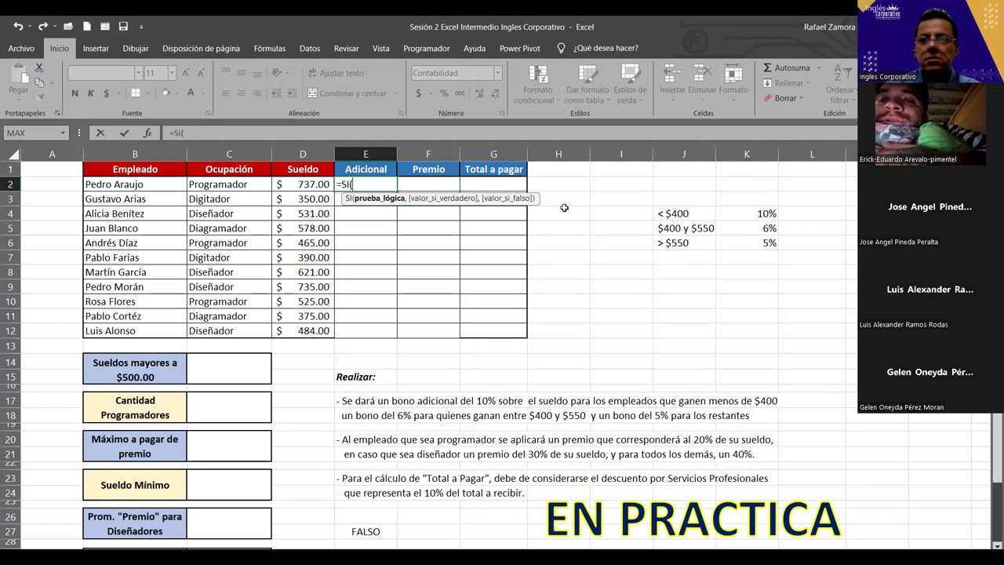
left_click(320, 183)
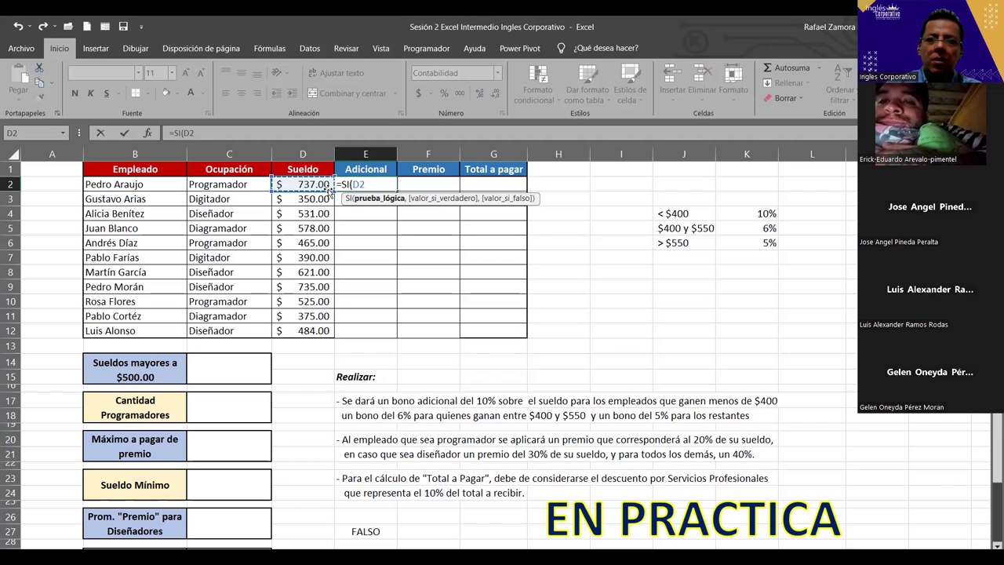
type(">")
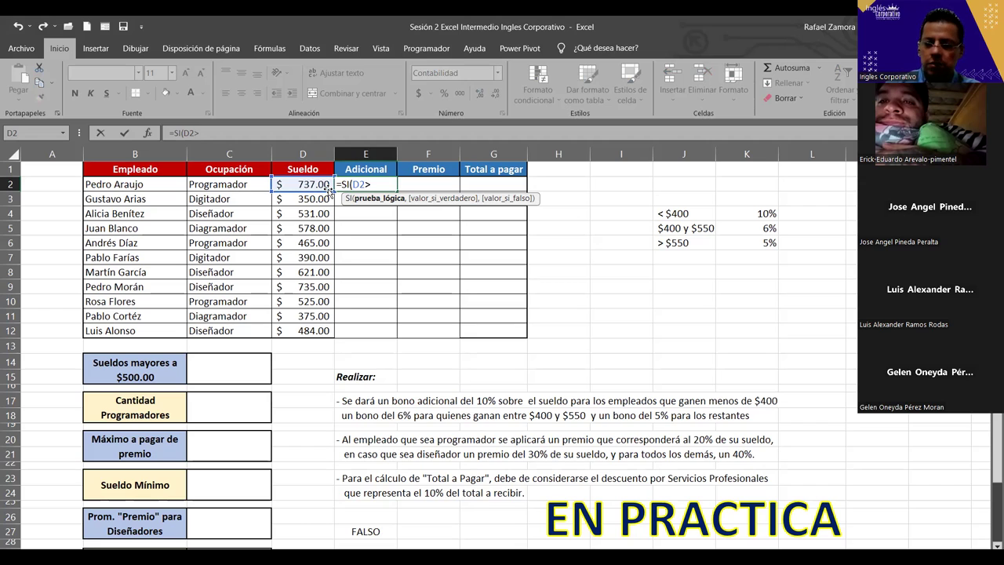
type("550")
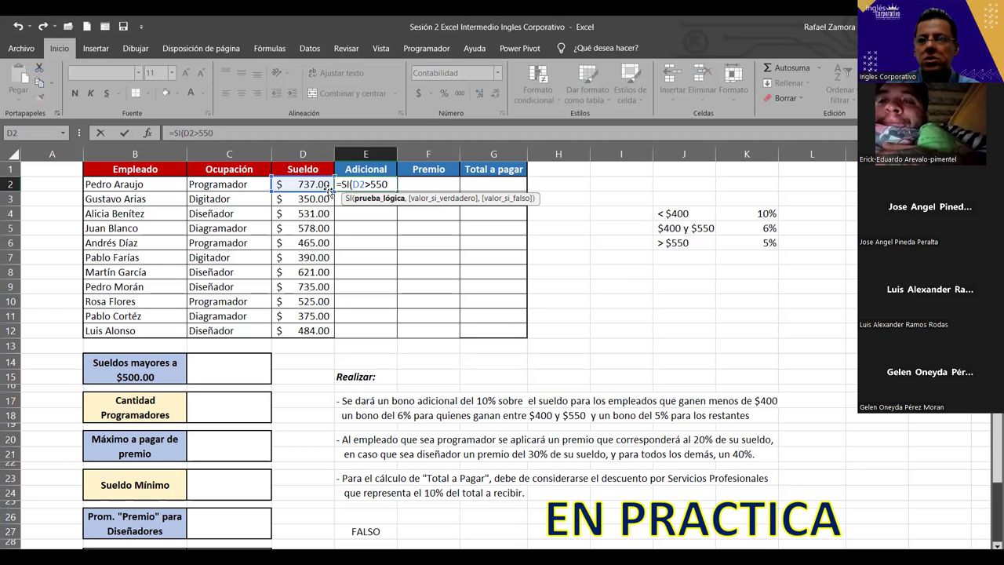
type(",")
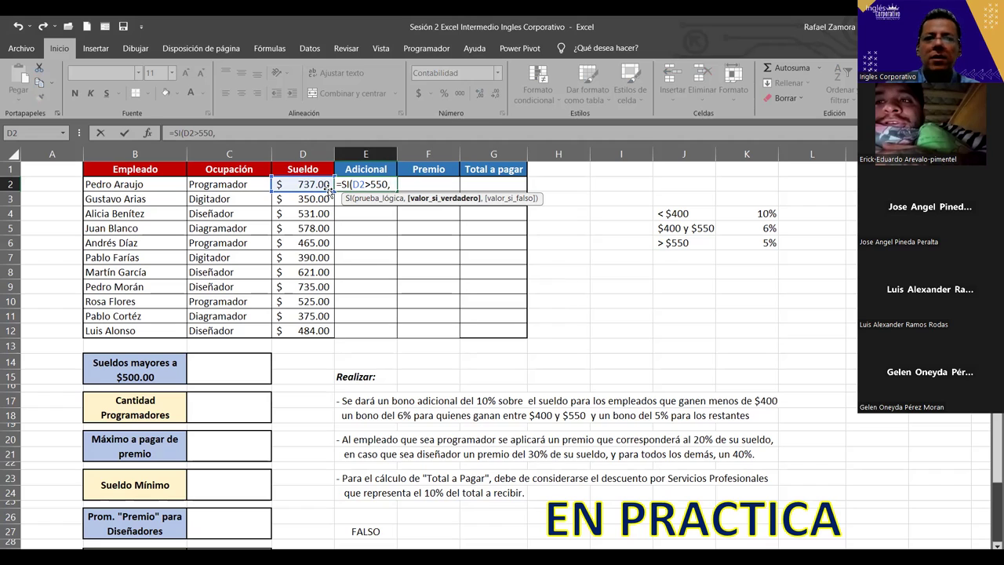
left_click(309, 183)
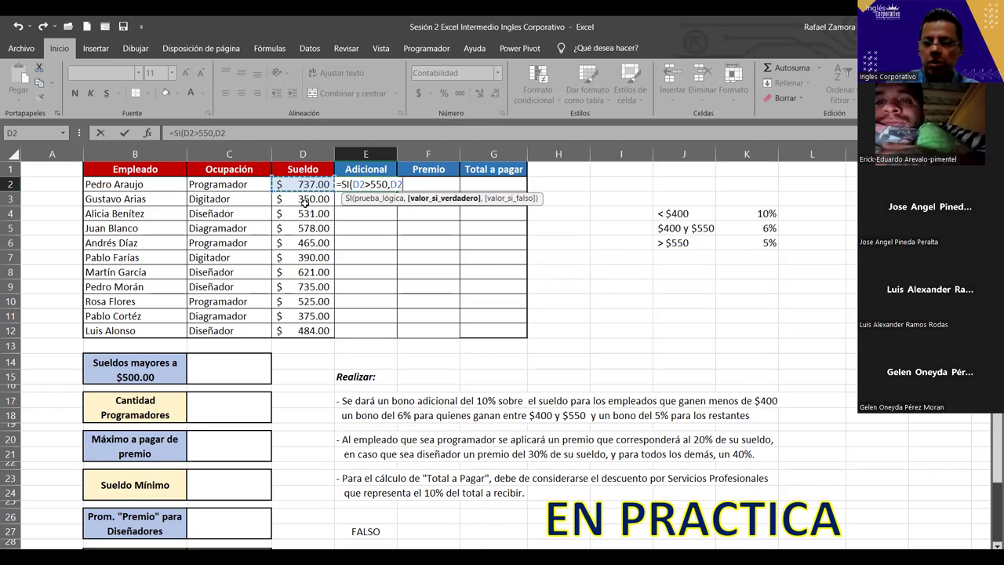
type("*")
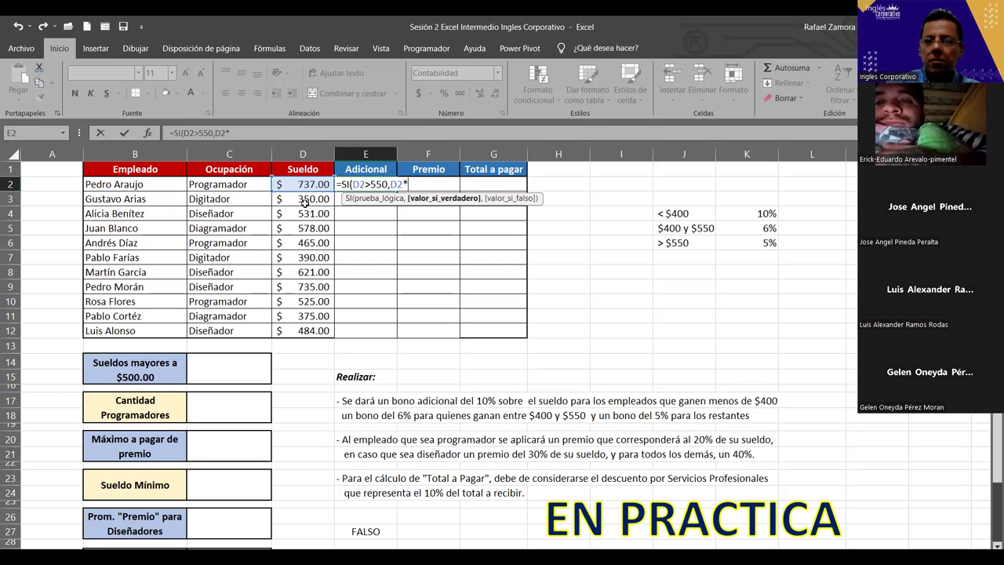
type("5%")
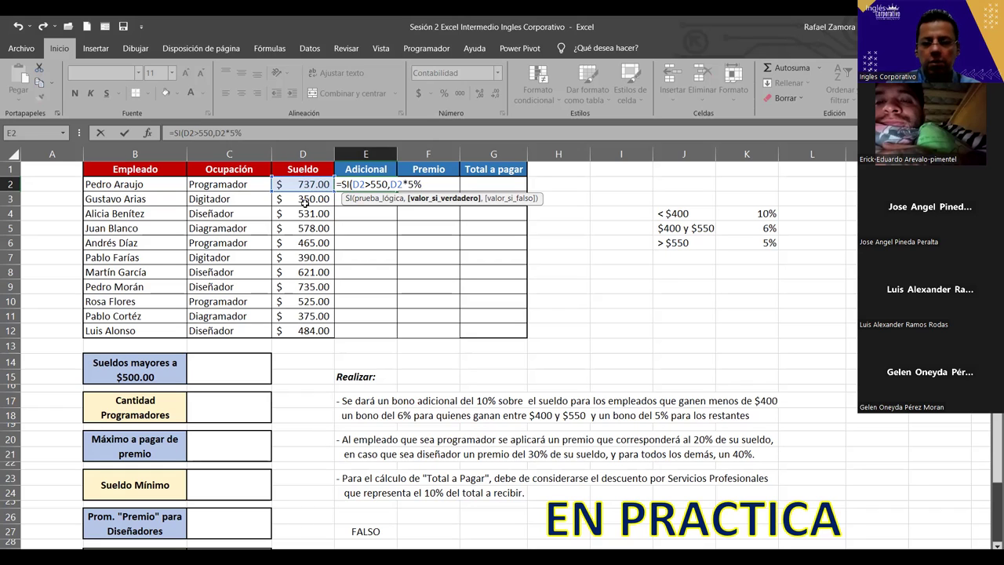
type(",")
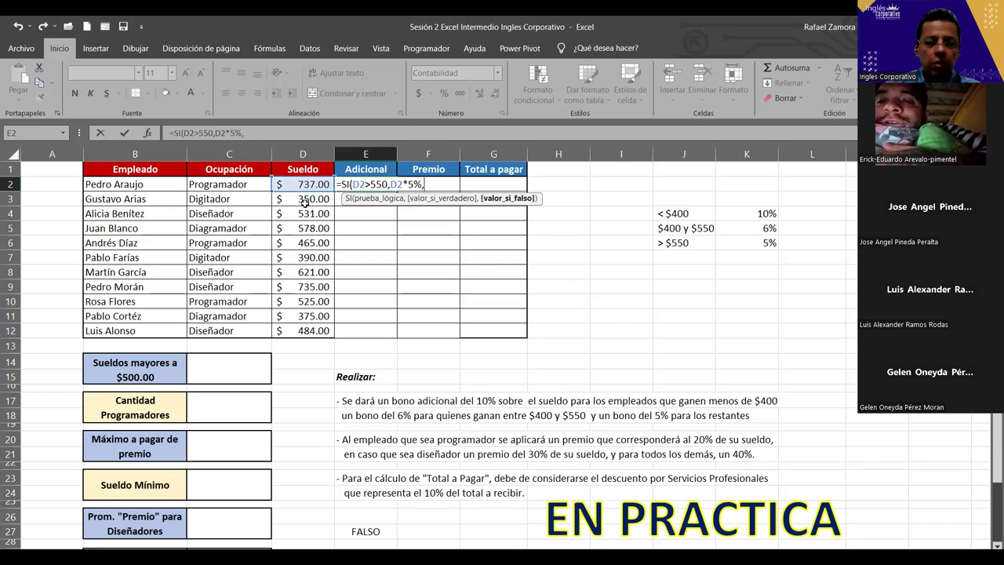
type("si")
key("Tab")
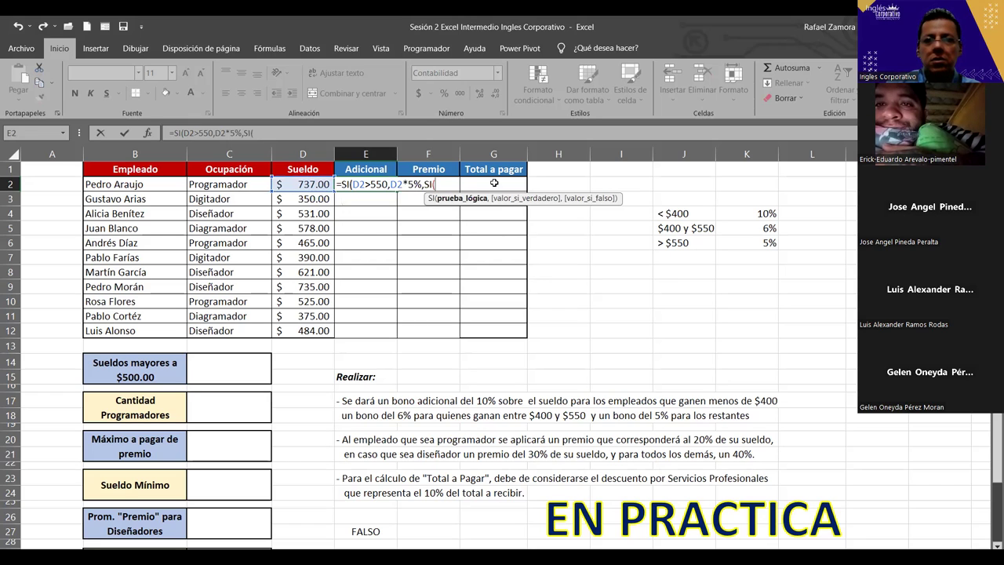
Step: Complete the inner SI(D2>=400,D2*6%,D2*10%)) and enter the formula in E2
left_click(310, 184)
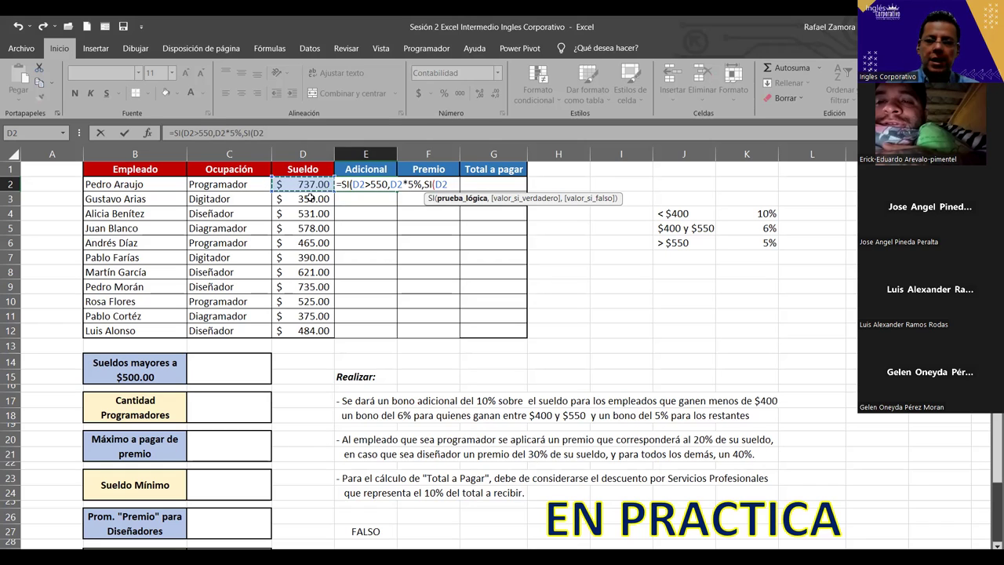
type(">")
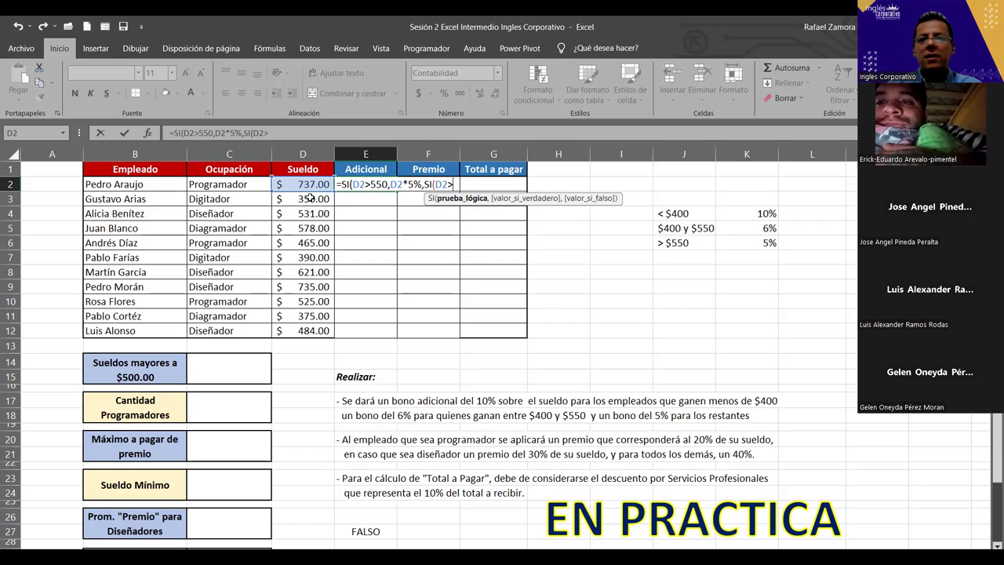
type("=40")
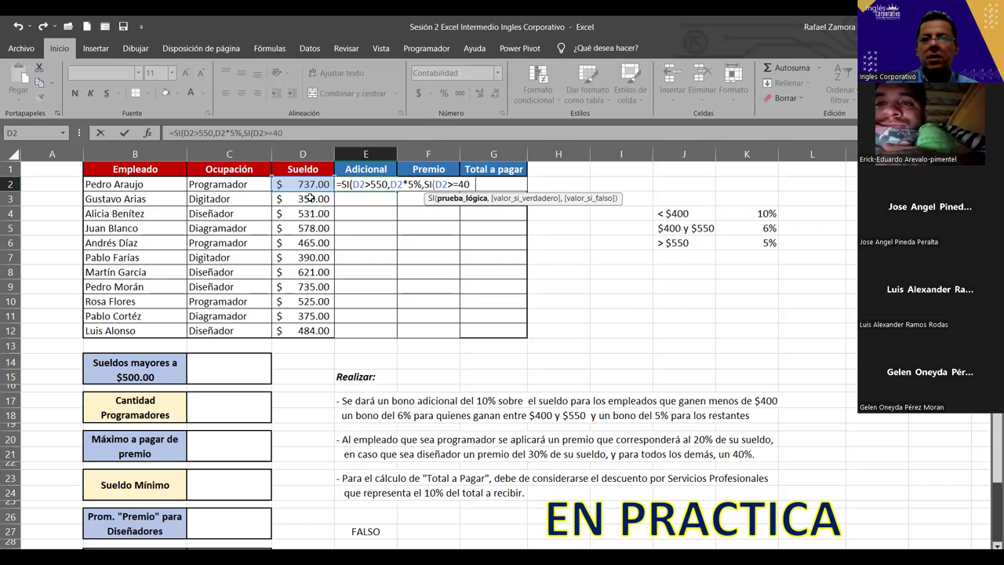
type("0")
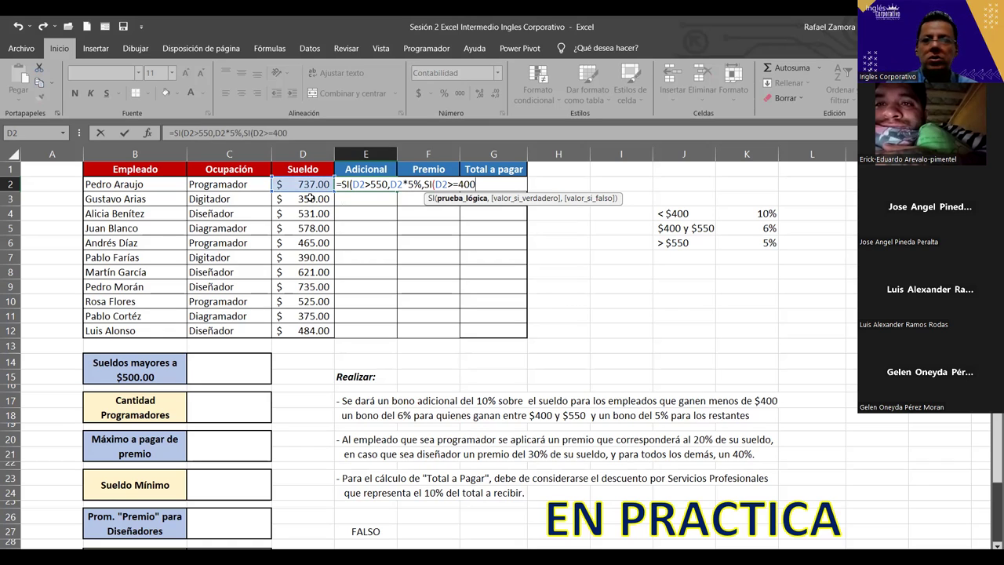
type(",")
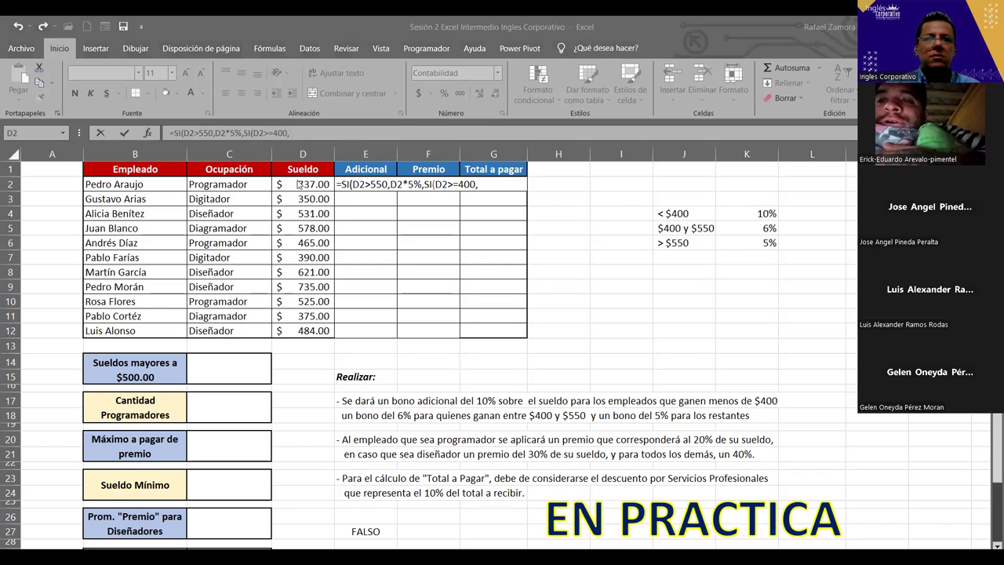
type("*")
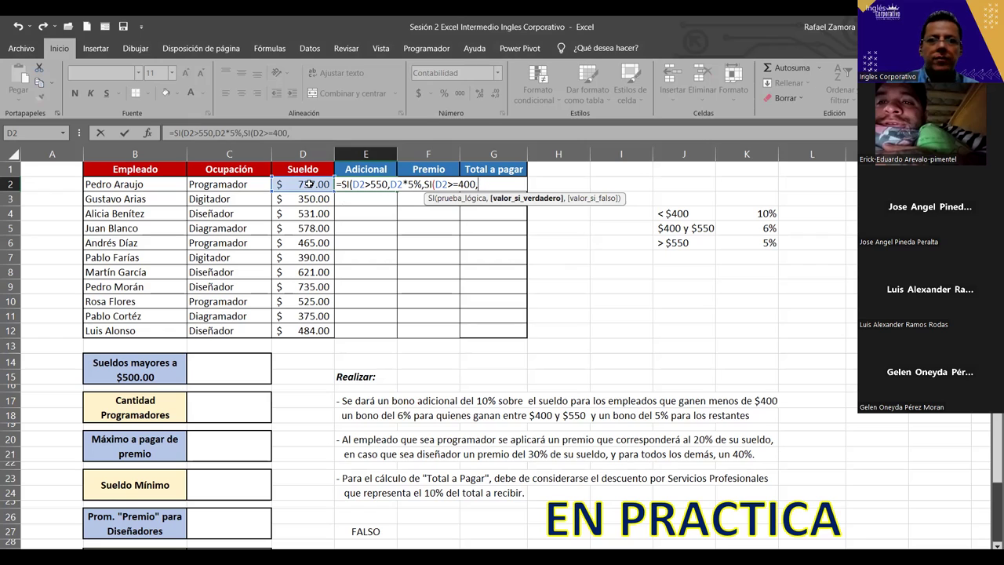
left_click(308, 185)
type("*6")
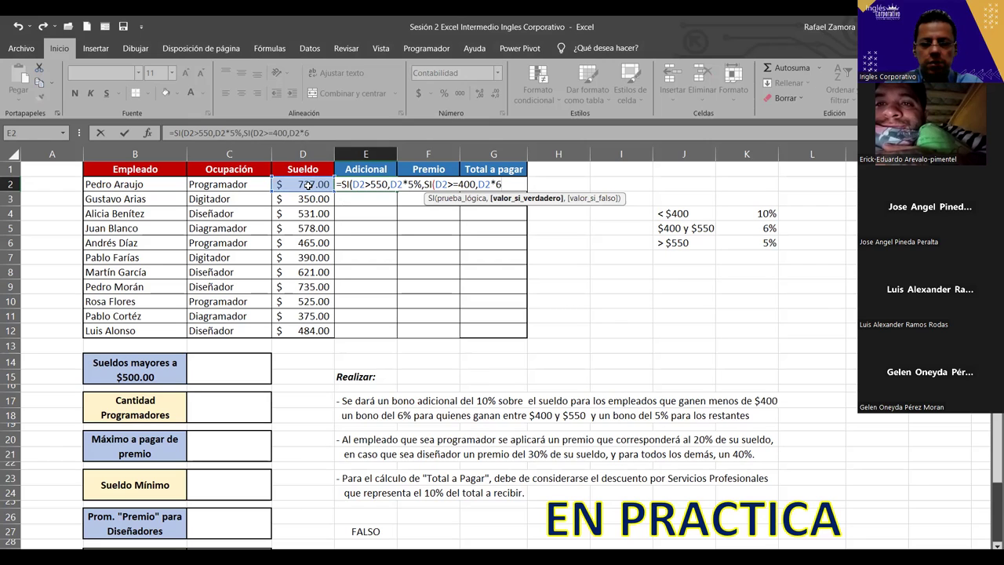
type("$")
key("BackSpace")
type("%")
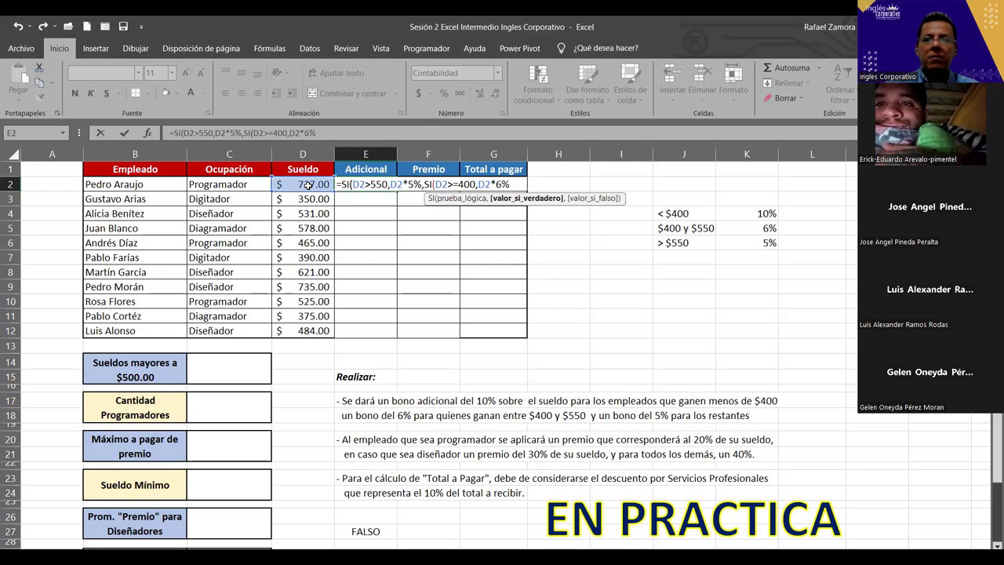
type(",")
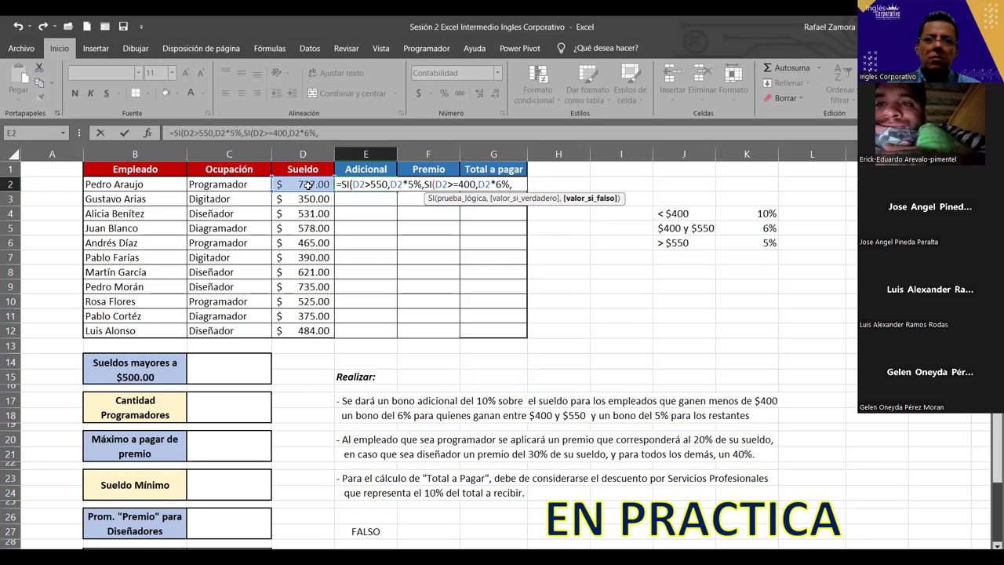
left_click(308, 185)
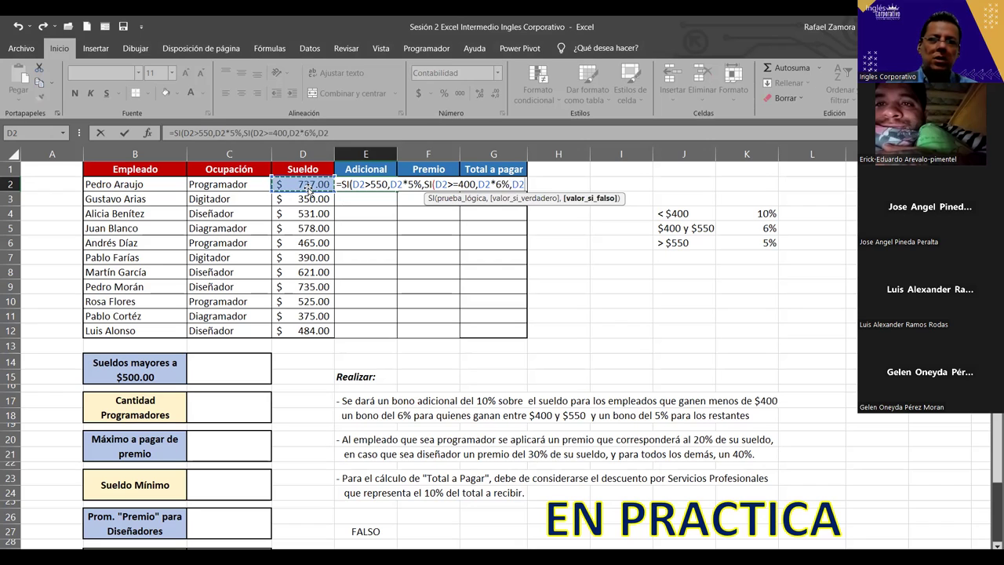
type("*")
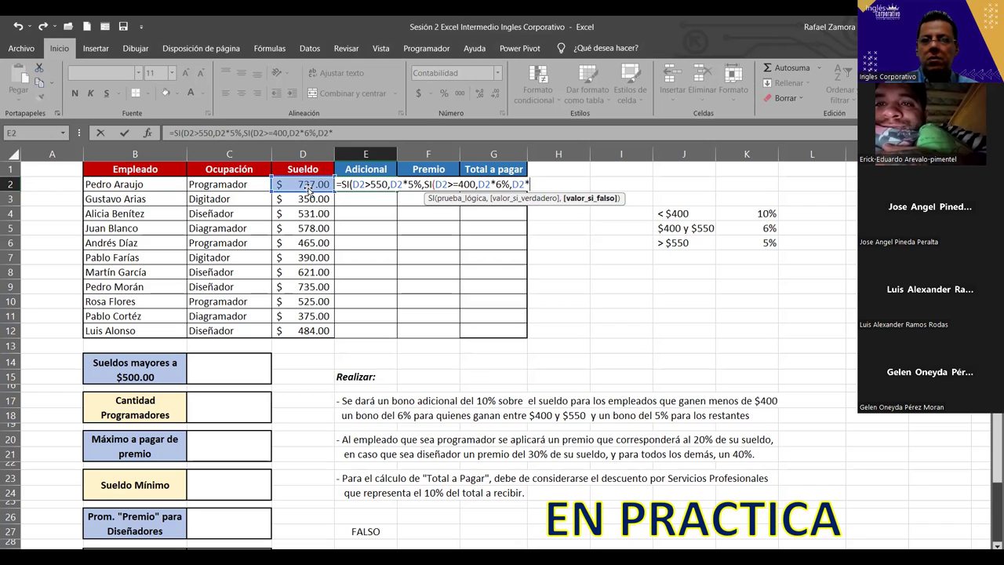
type("10")
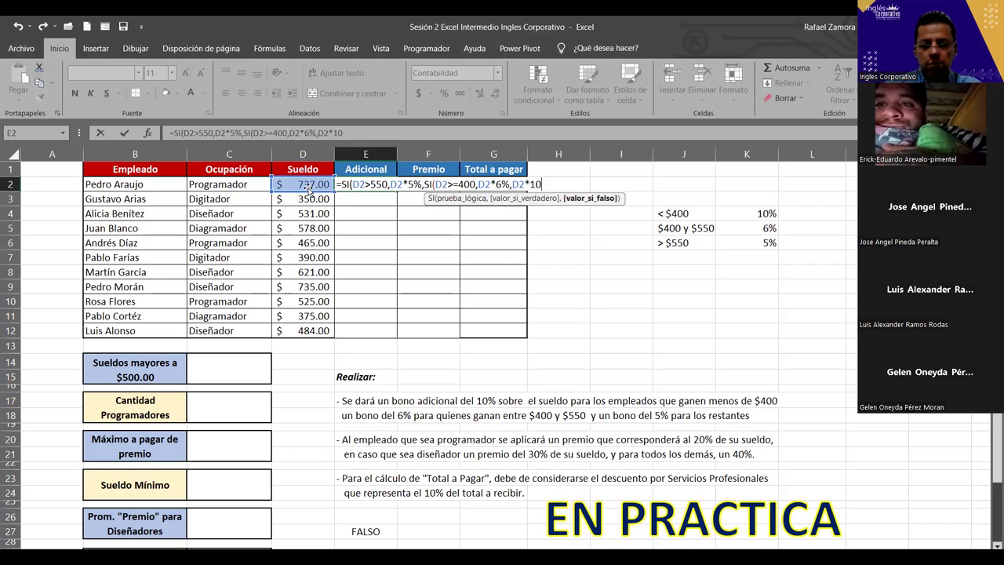
type("%")
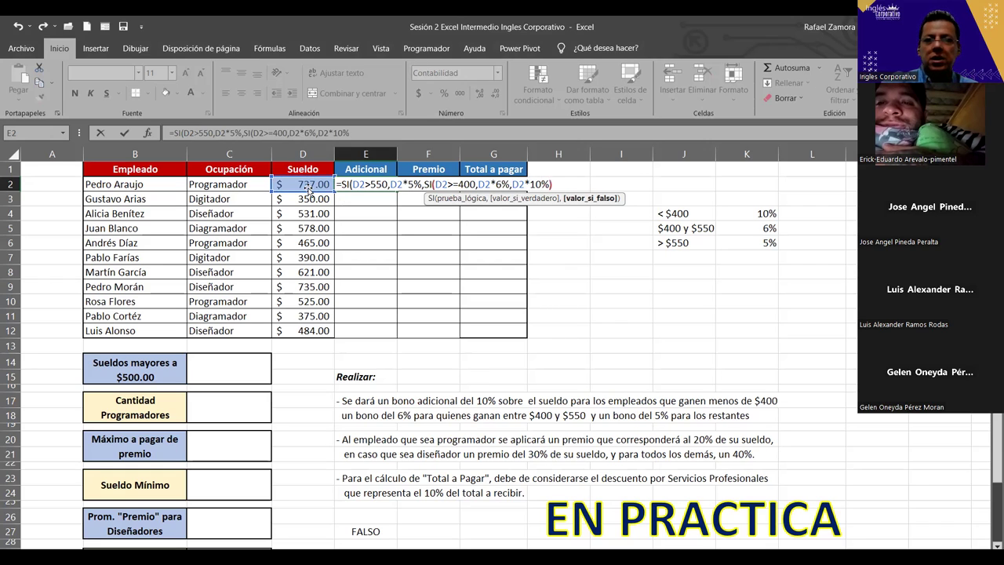
type(")")
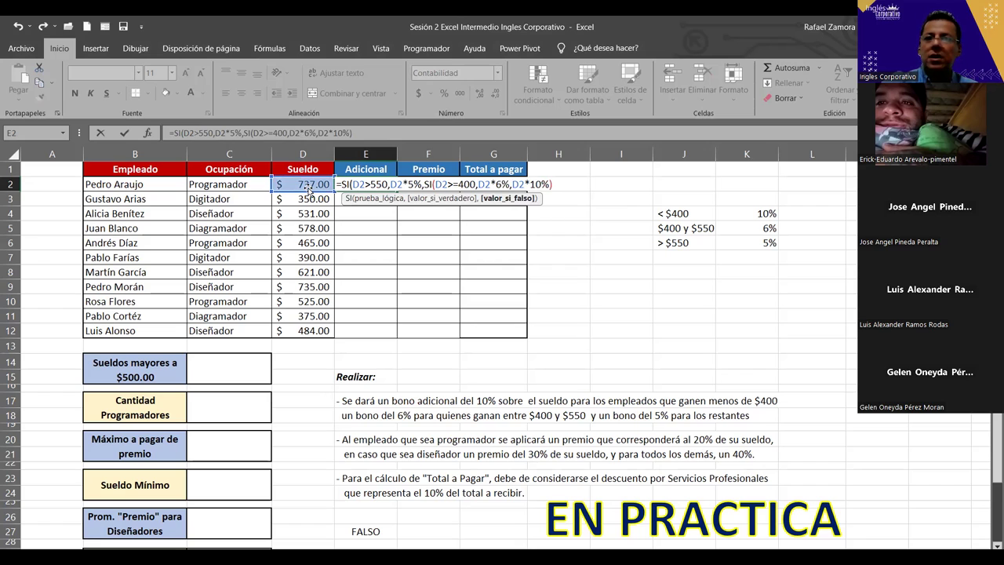
type(")")
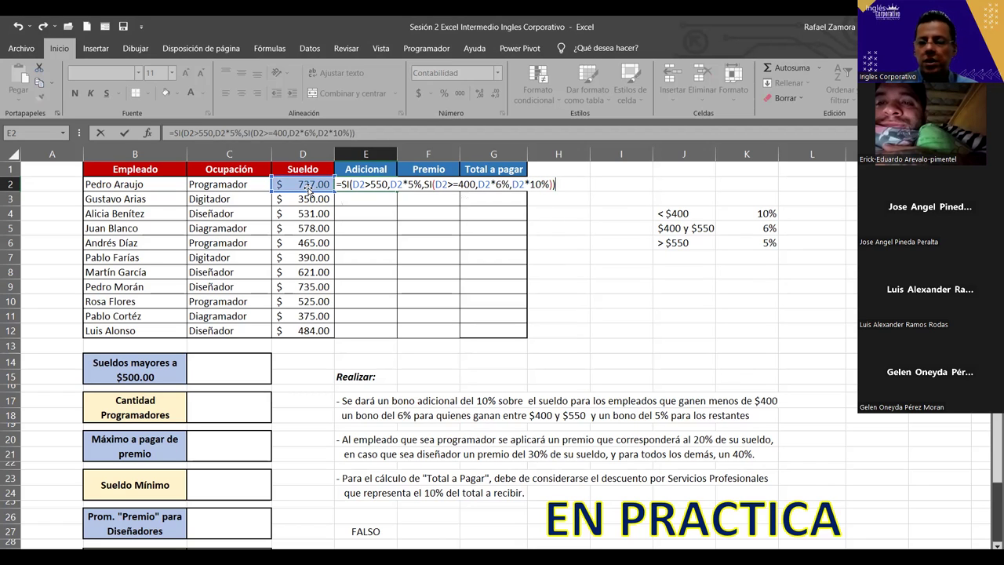
key("Return")
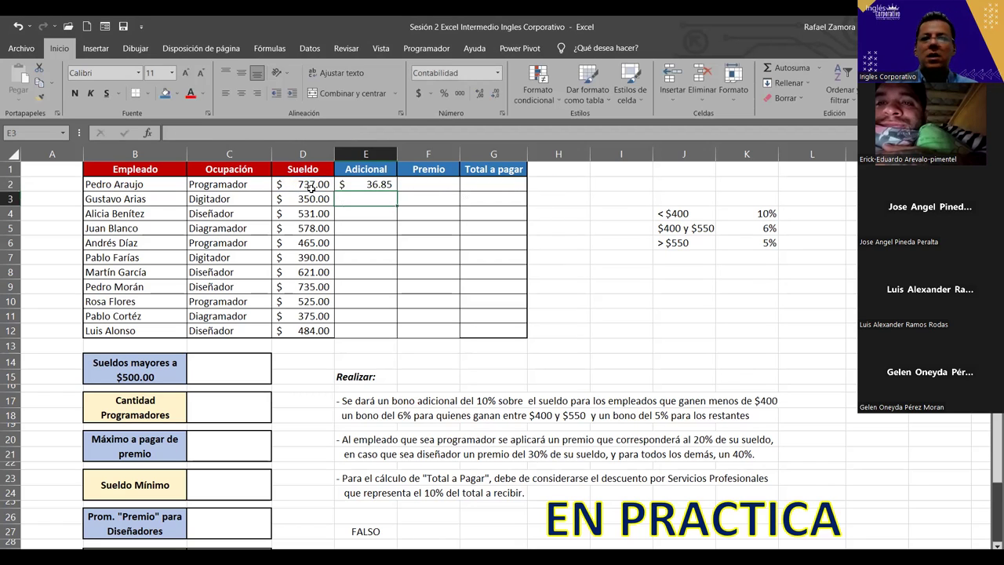
Step: Copy E2's bonus formula down through E12, then select H2
left_click(382, 189)
left_click_drag(398, 191, 398, 332)
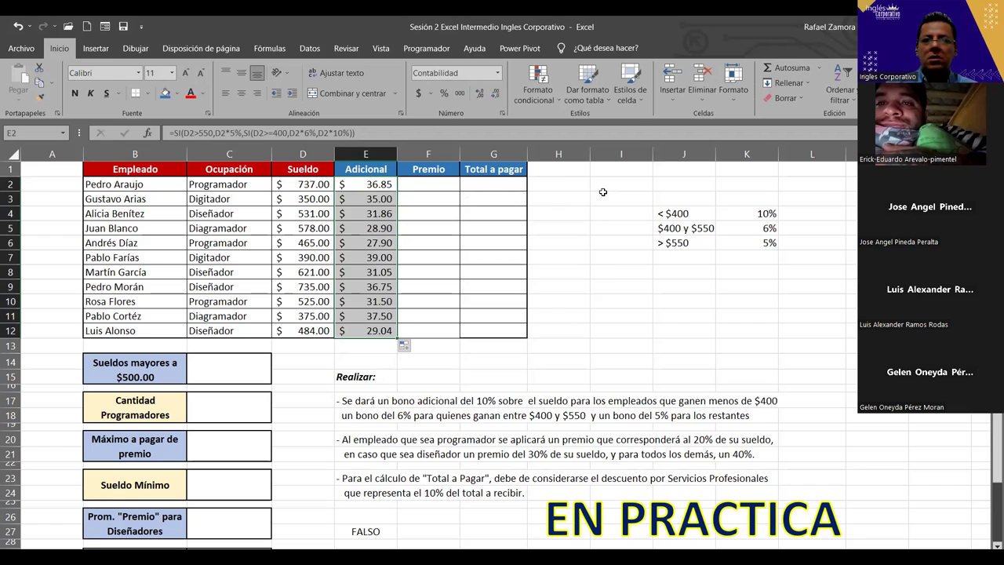
left_click(564, 191)
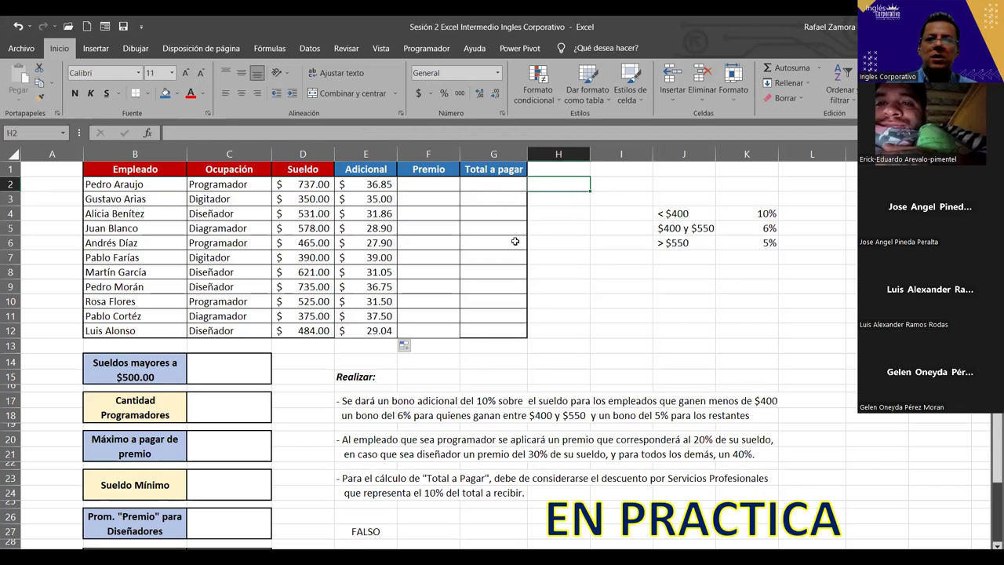
key("F2")
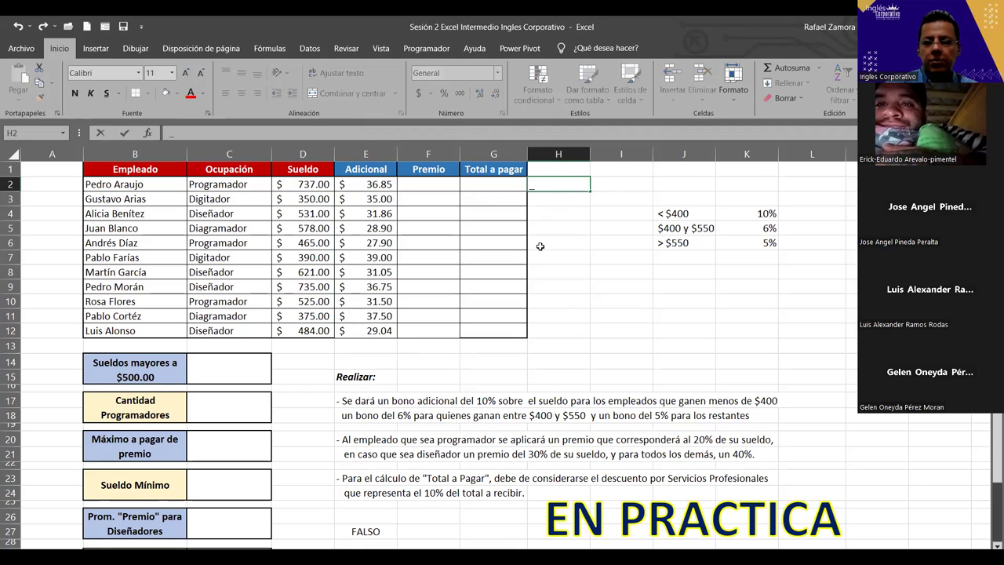
type("=")
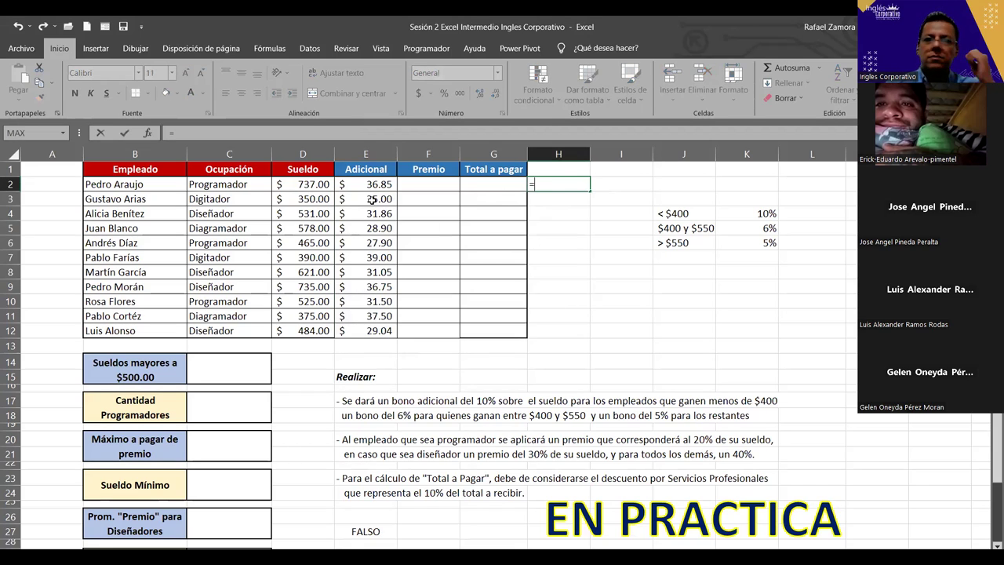
left_click(314, 182)
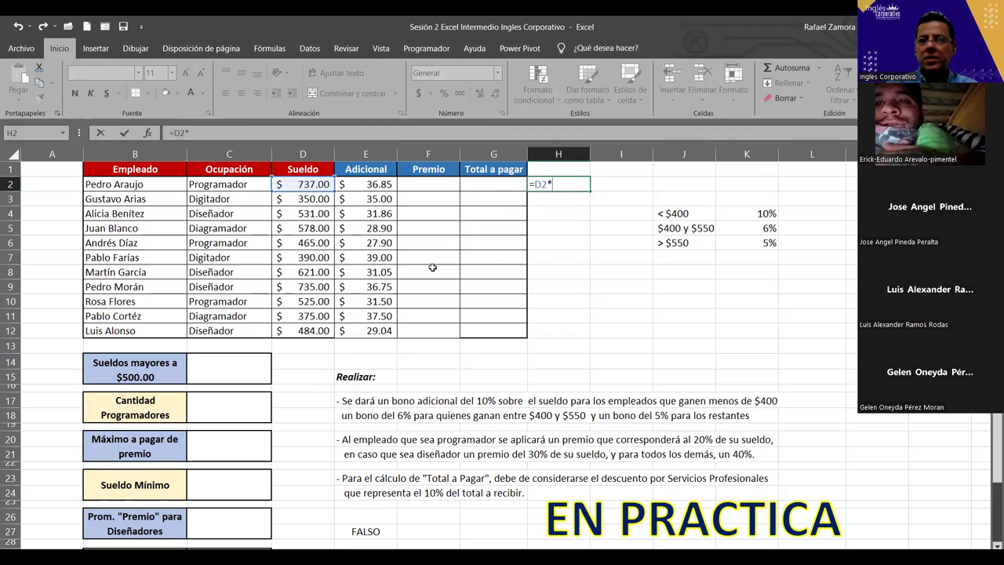
type("5%")
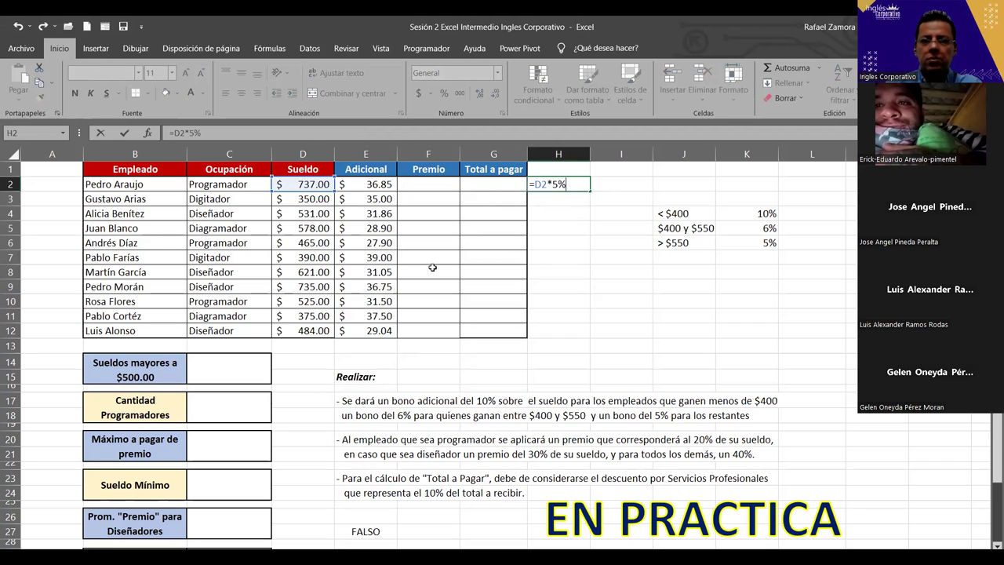
key("Return")
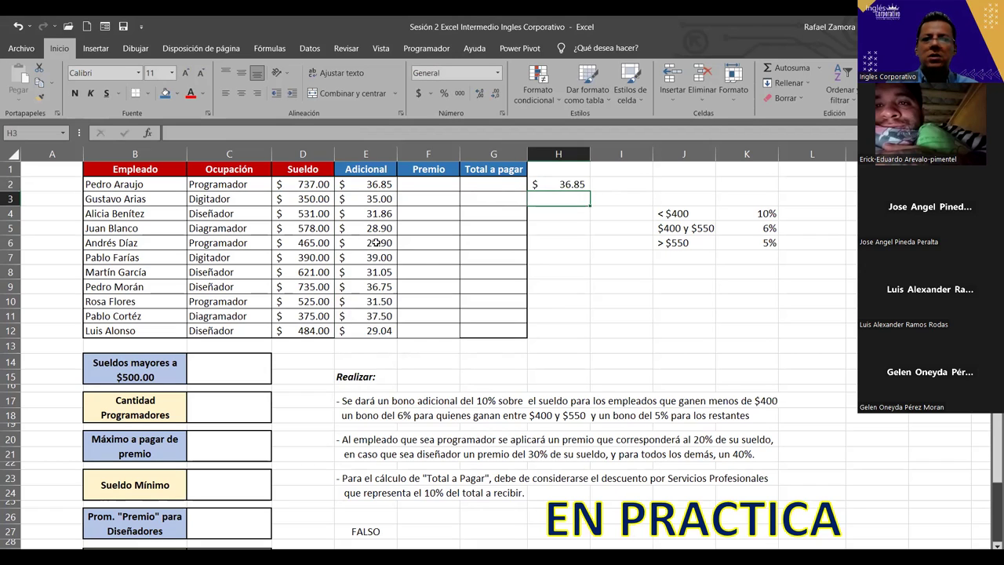
left_click_drag(374, 171, 494, 170)
left_click(555, 205)
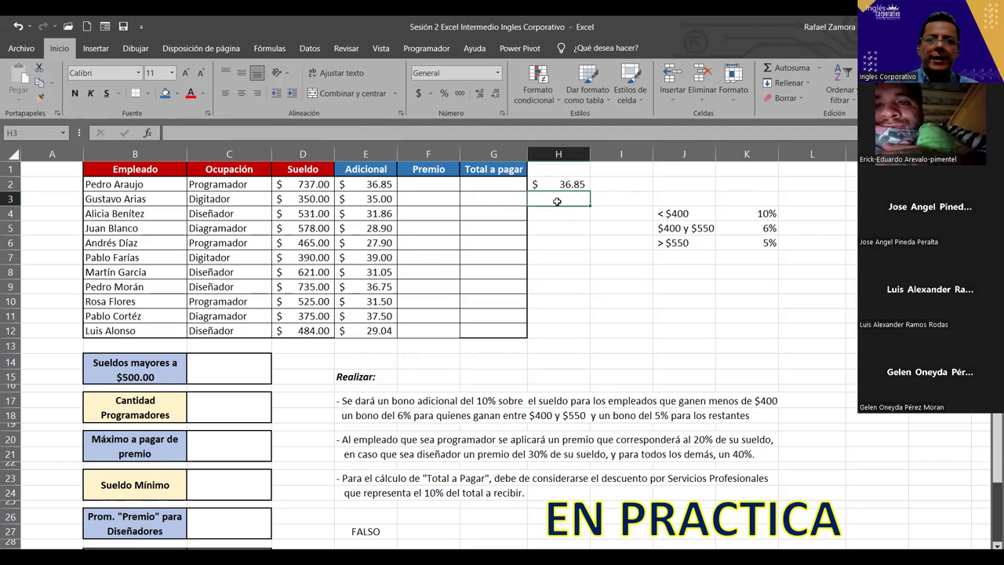
type(")")
key("BackSpace")
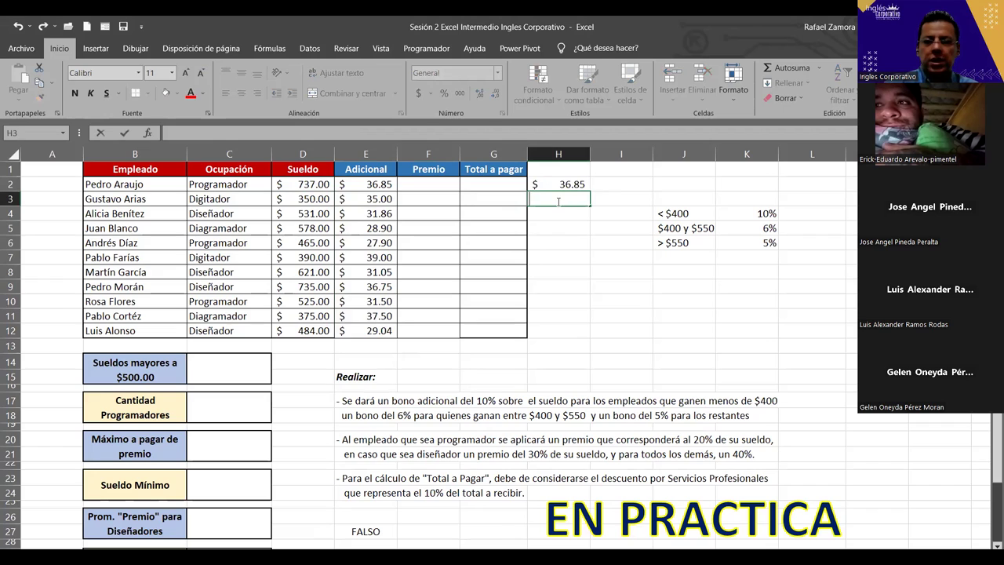
type("=")
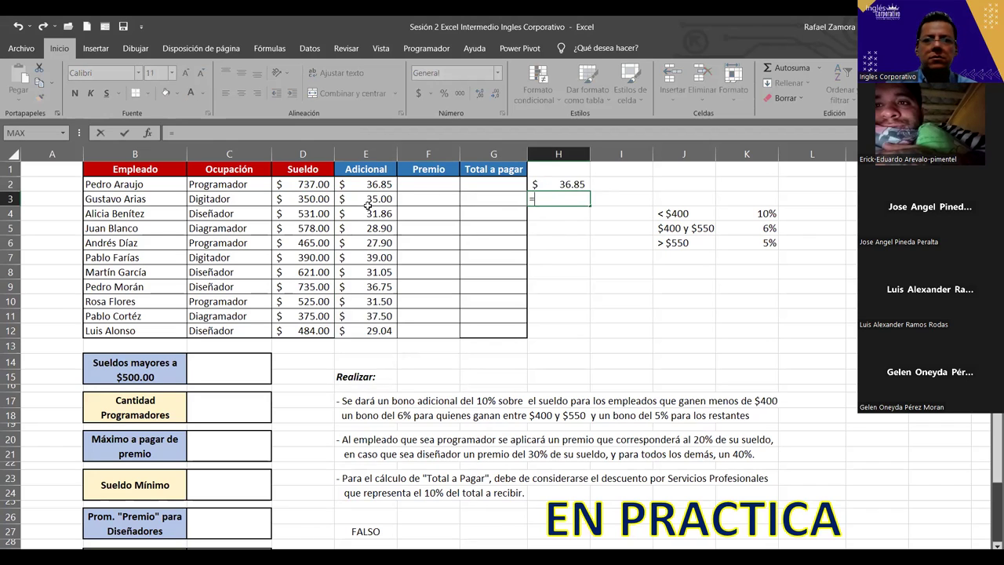
left_click(320, 199)
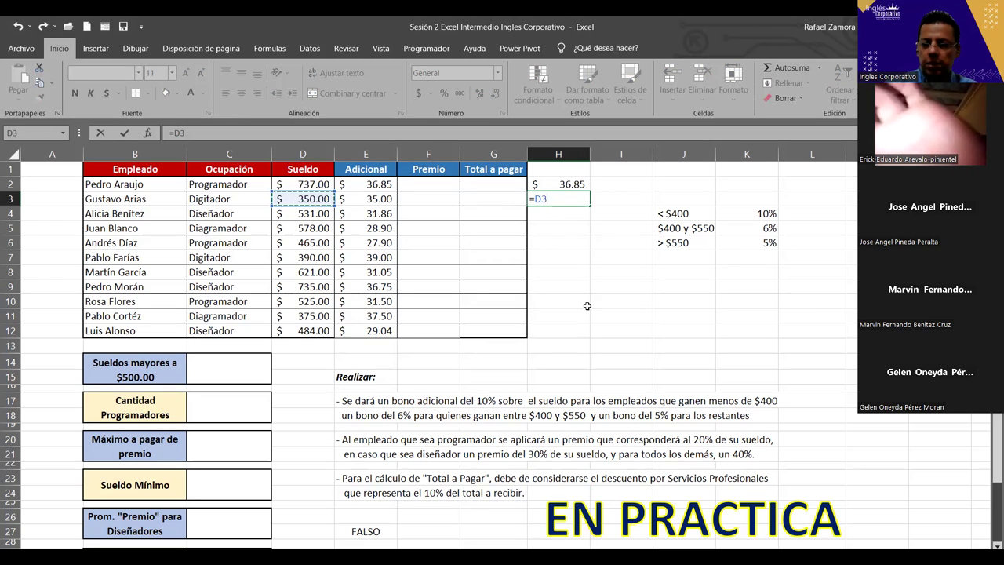
type("*10")
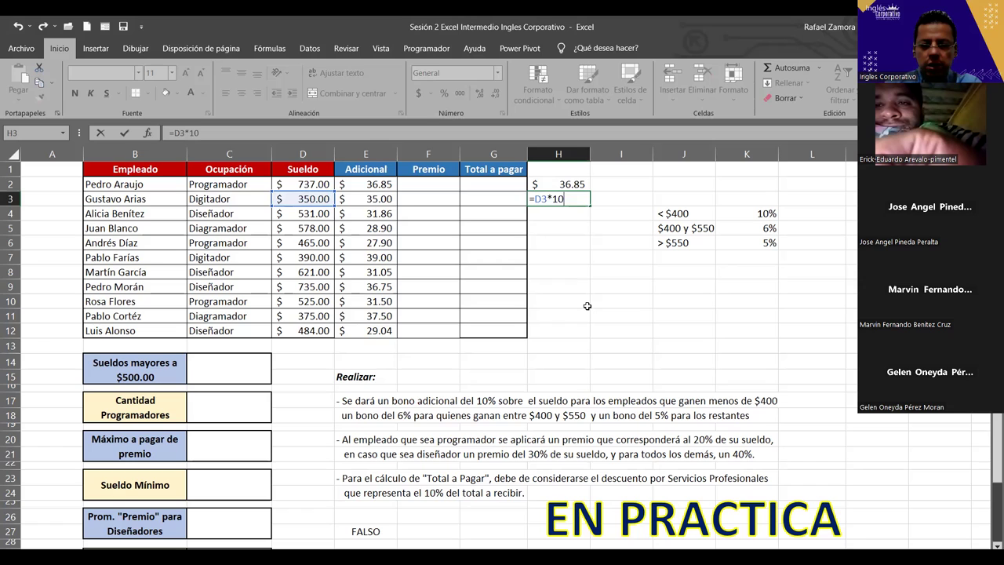
type("%")
key("Return")
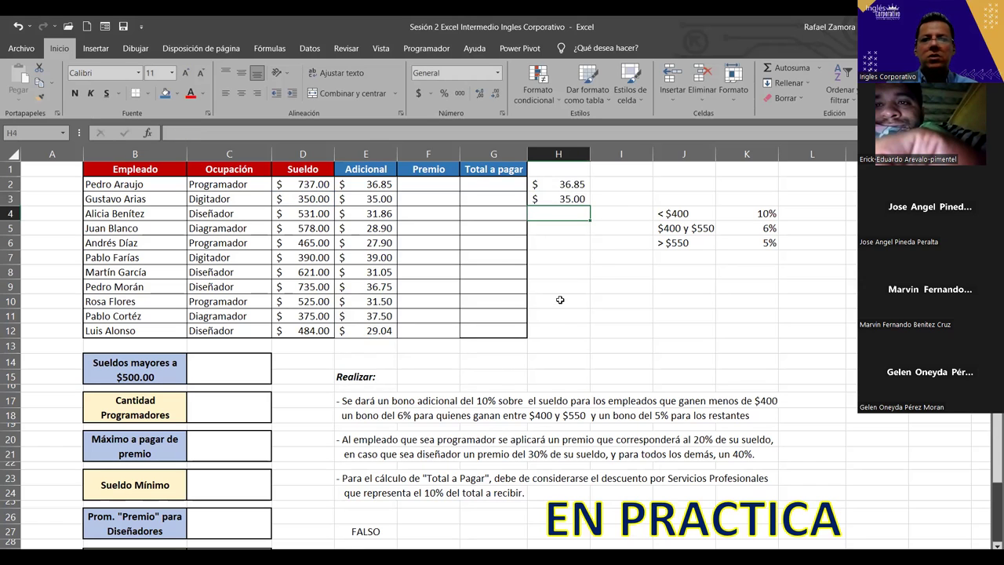
type("=")
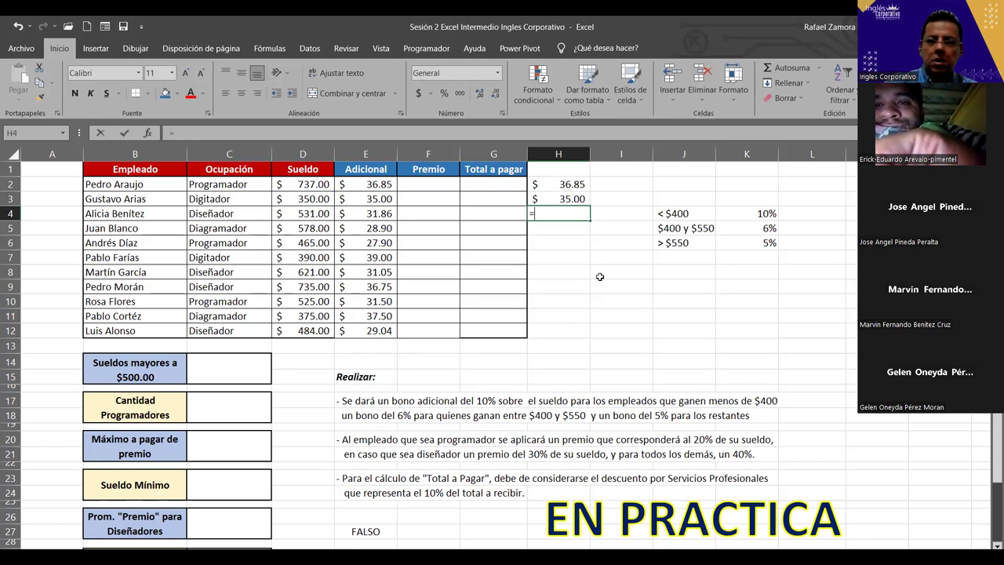
left_click(323, 208)
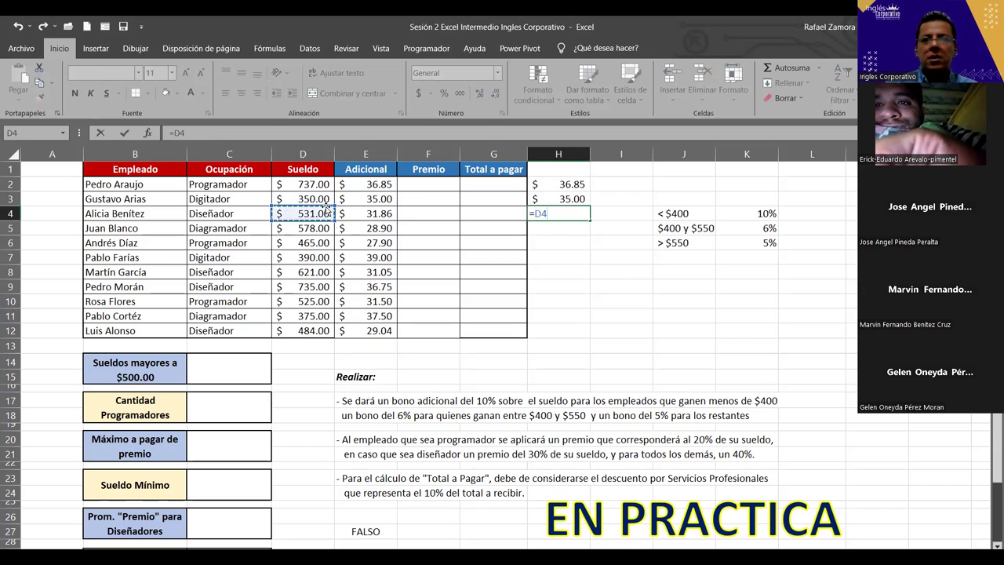
type("*")
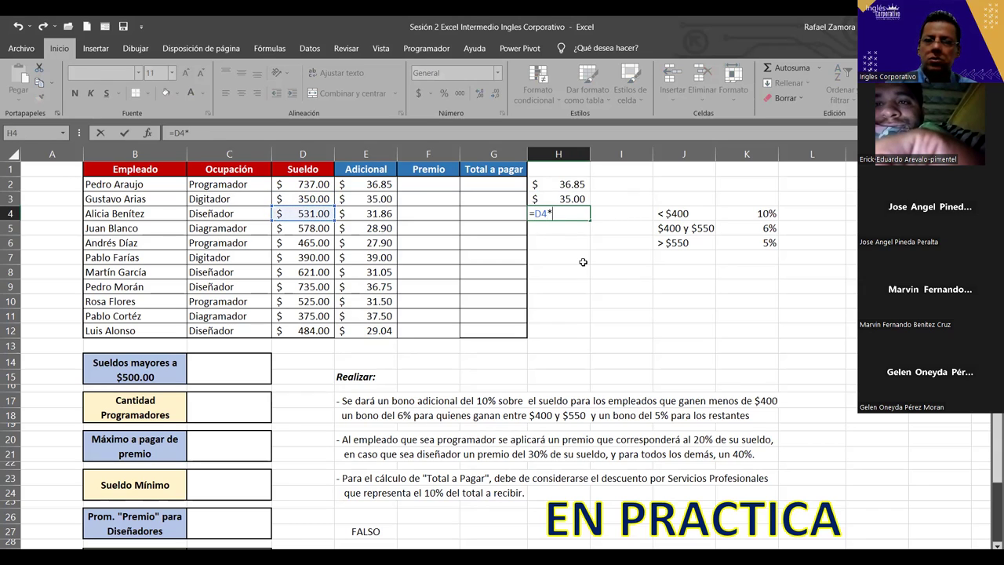
type("6")
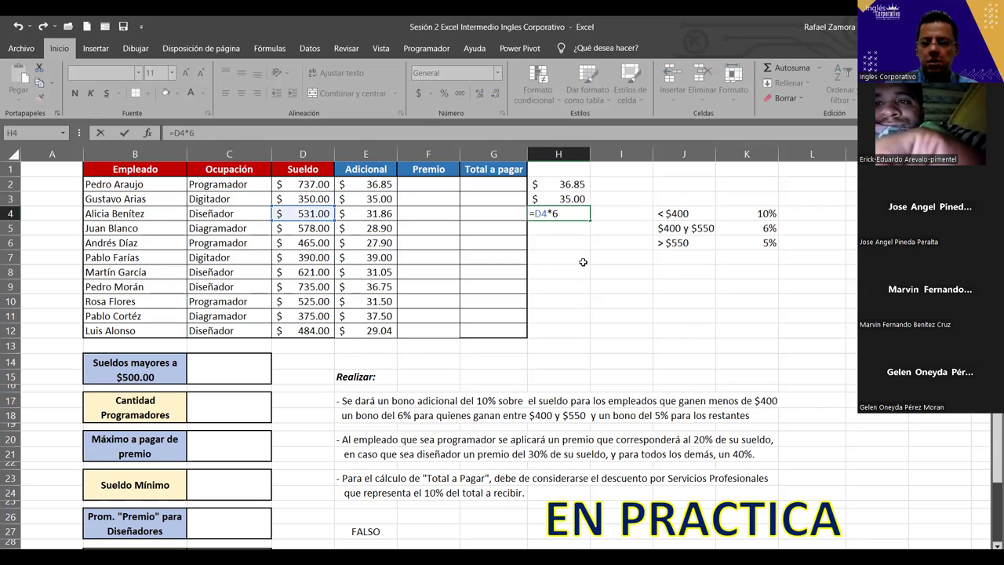
type("%")
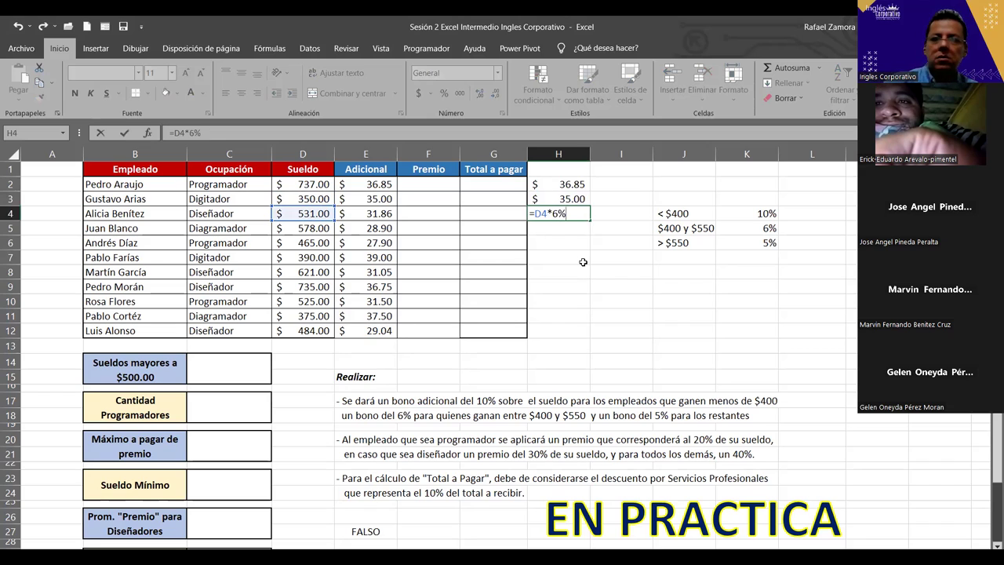
left_click(583, 262)
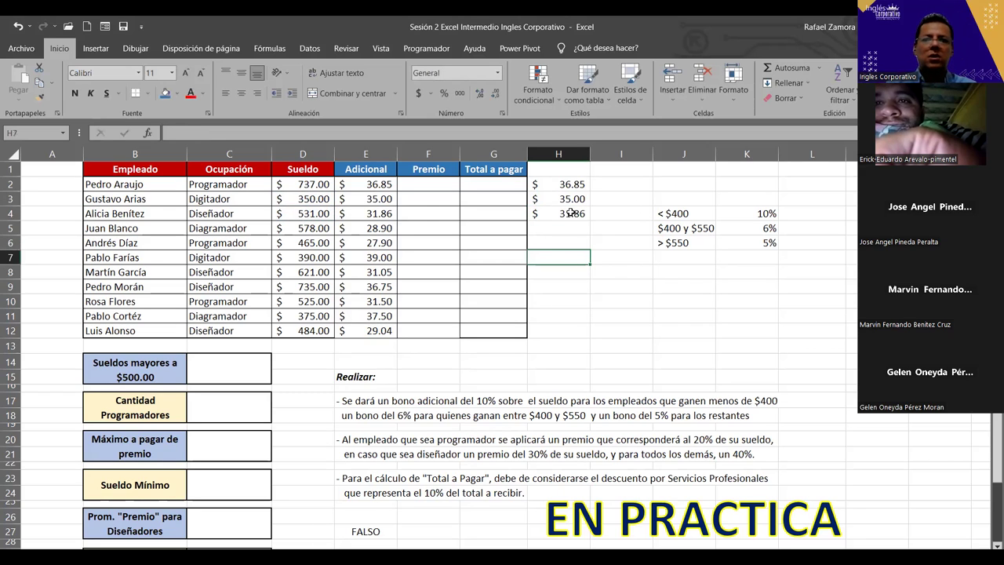
left_click_drag(387, 184, 377, 212)
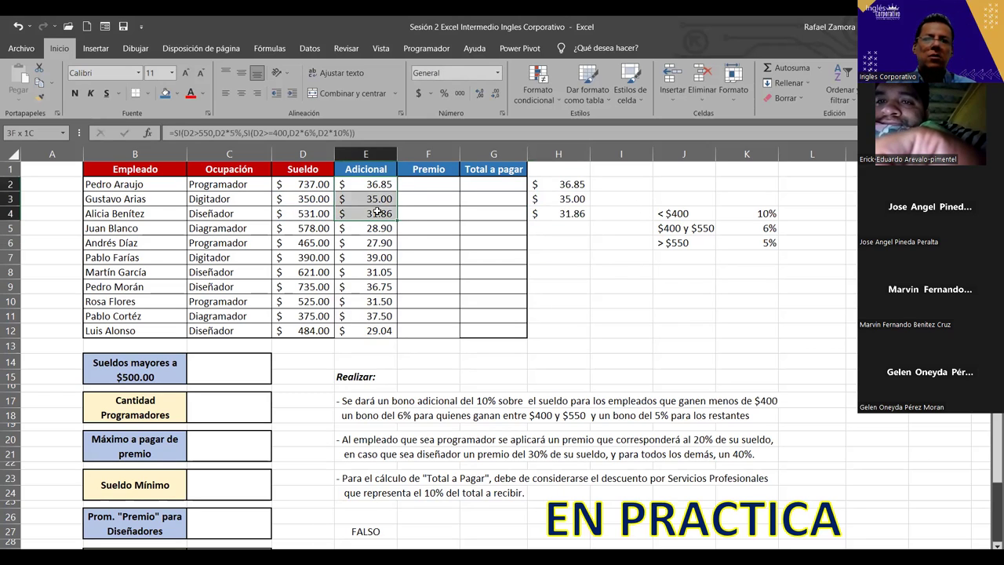
Step: Open E2's formula and highlight the D2>550 and D2>=400 conditions to explain them
left_click(384, 188)
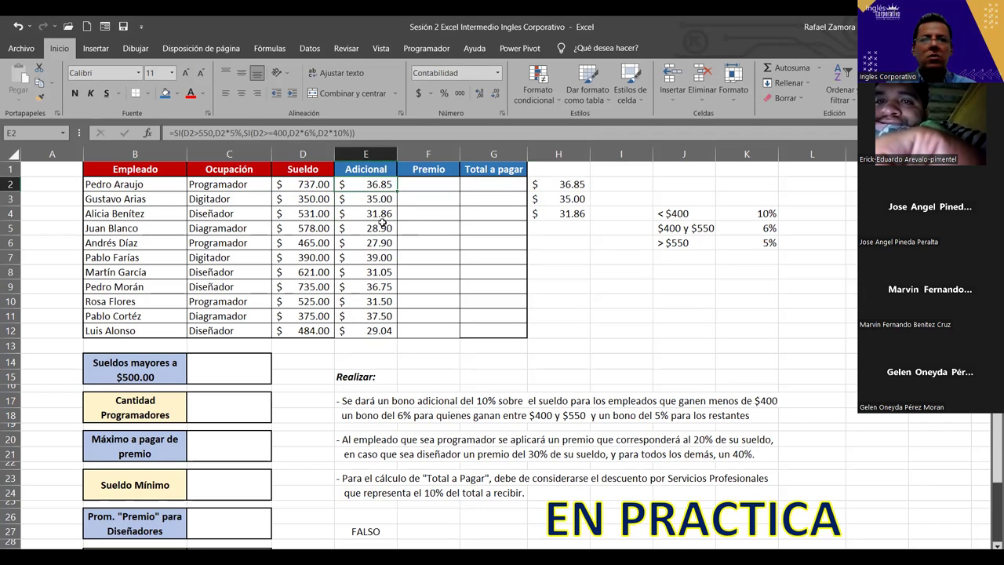
double_click(369, 179)
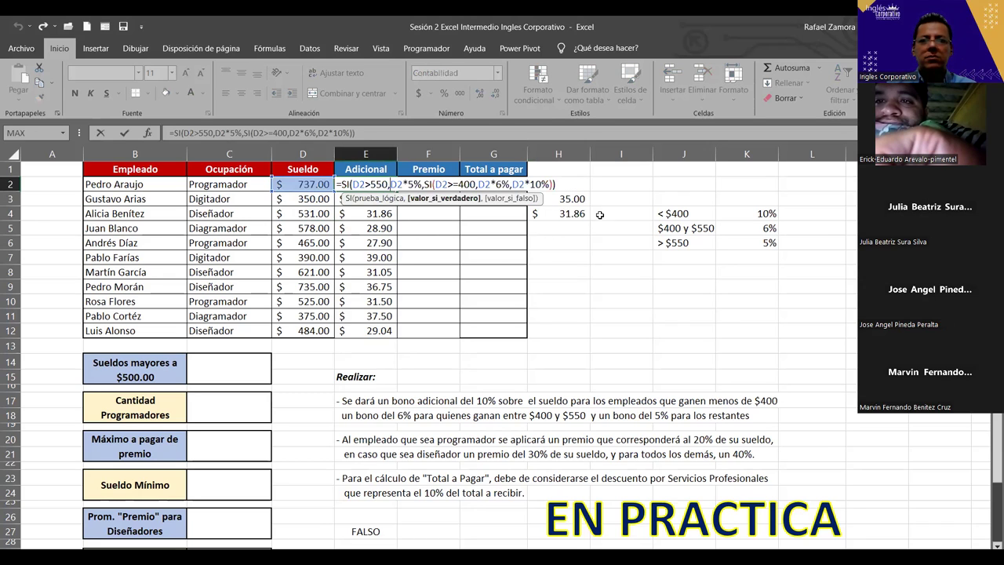
left_click(390, 184)
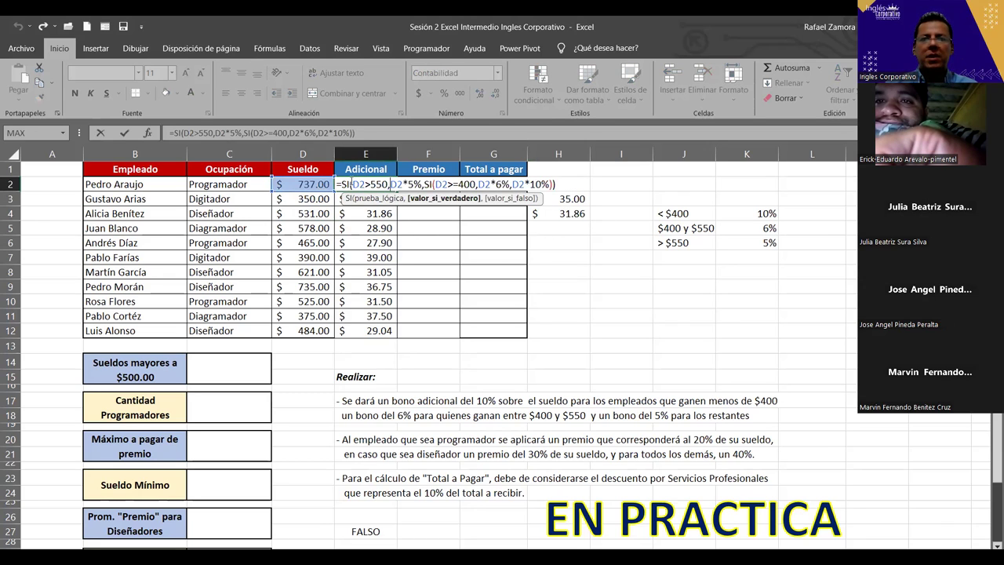
left_click_drag(353, 183, 368, 185)
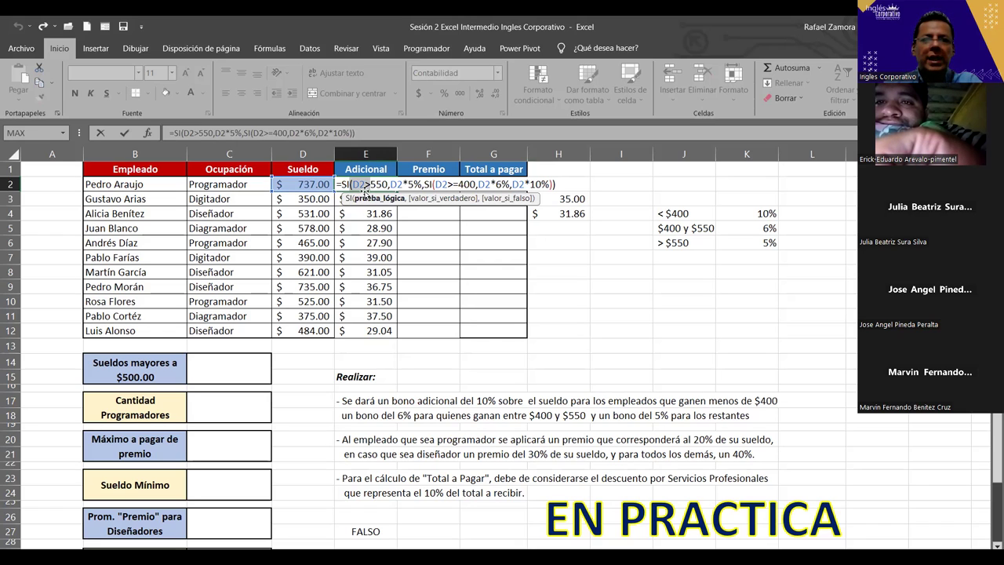
left_click(452, 184)
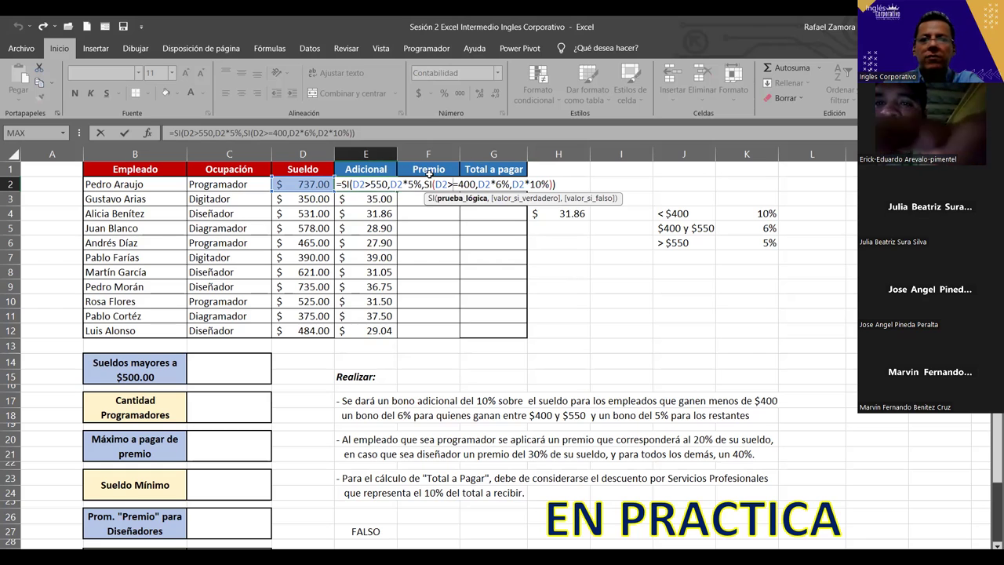
left_click(357, 184)
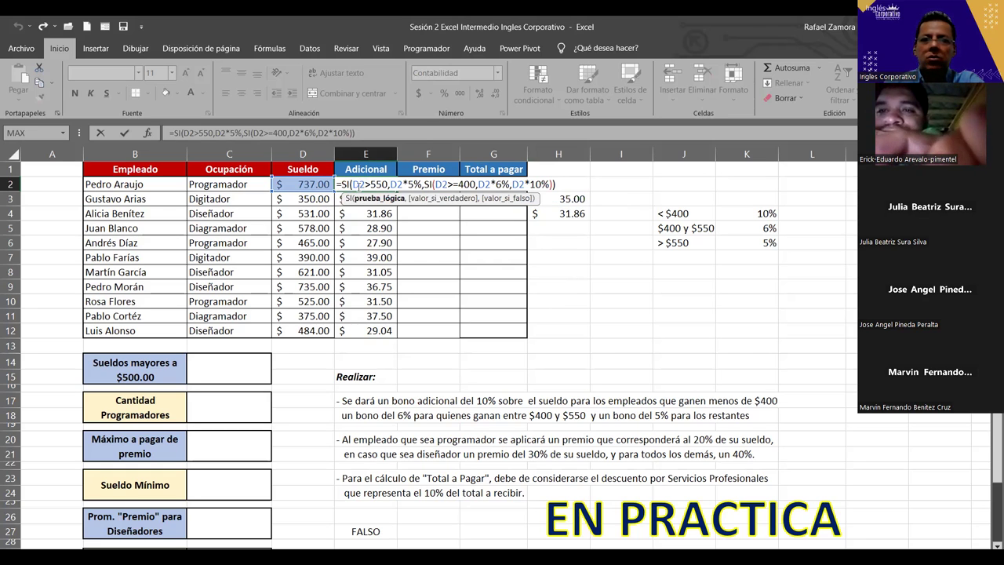
left_click_drag(353, 185, 388, 185)
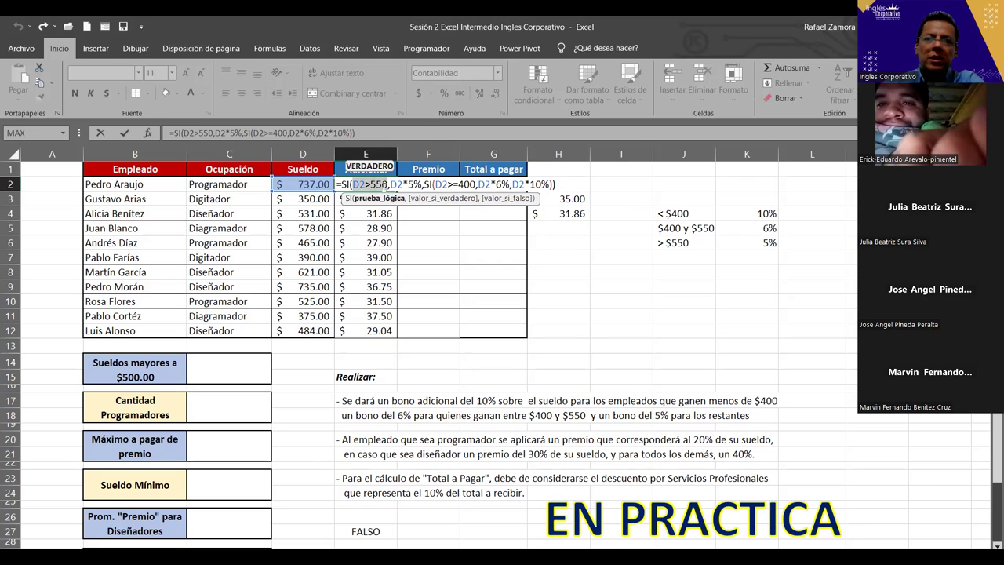
left_click(388, 184)
left_click(388, 184)
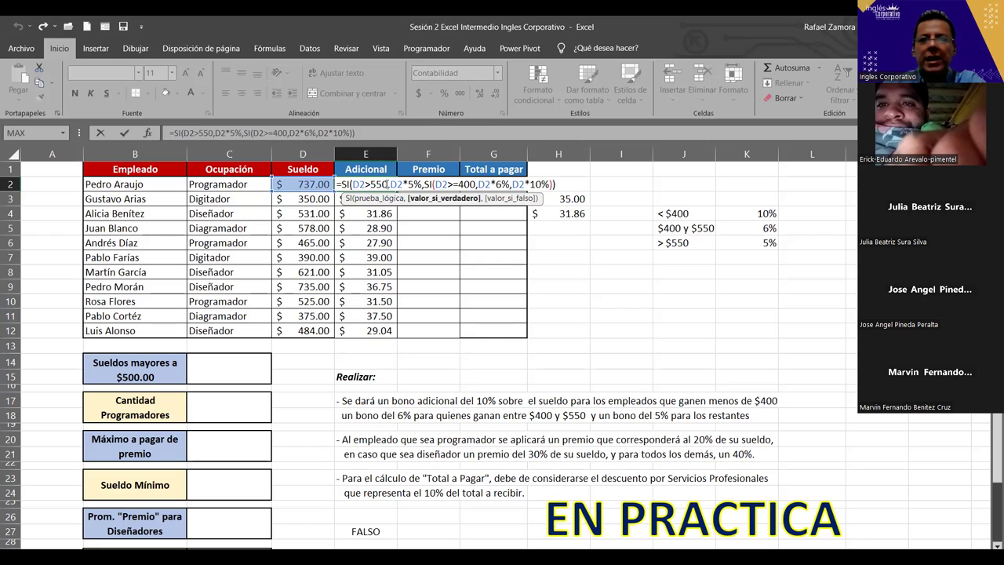
left_click_drag(388, 184, 365, 184)
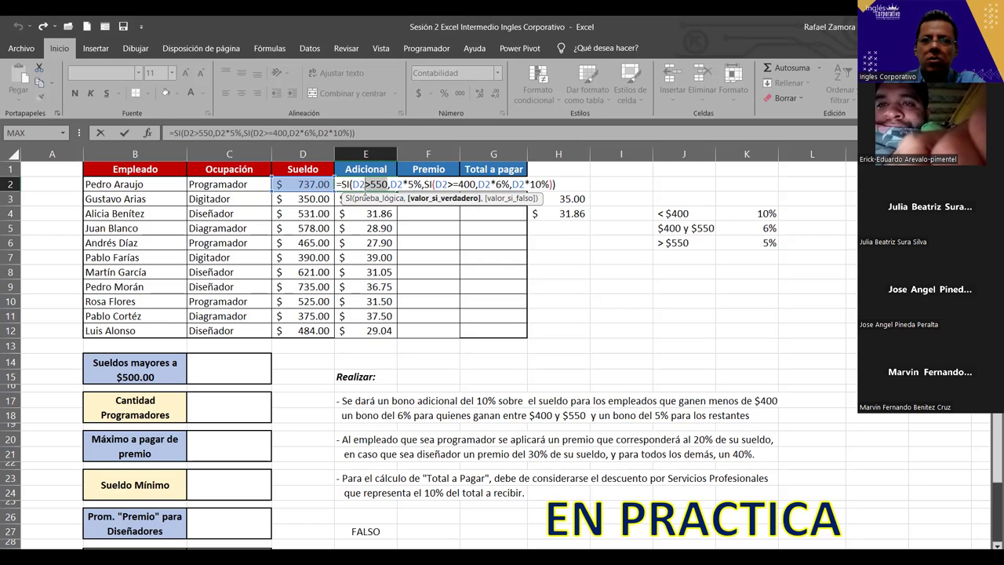
key("Delete")
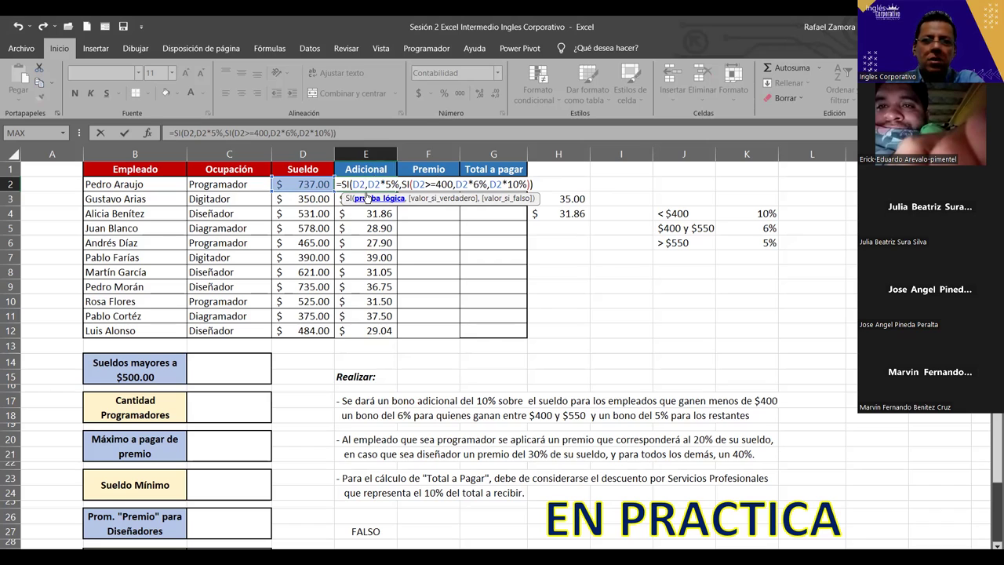
type(">550")
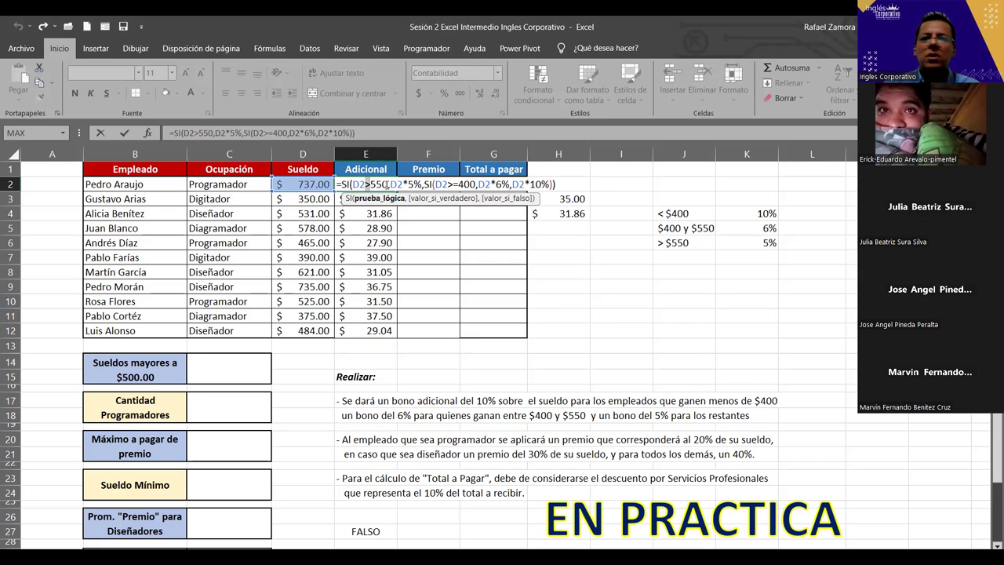
left_click_drag(352, 183, 383, 185)
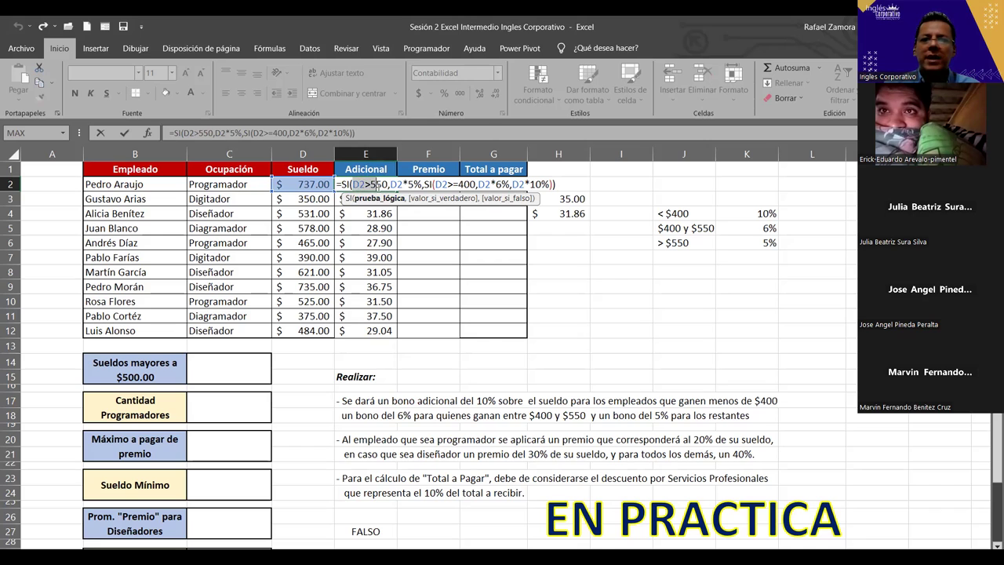
left_click_drag(384, 189, 389, 186)
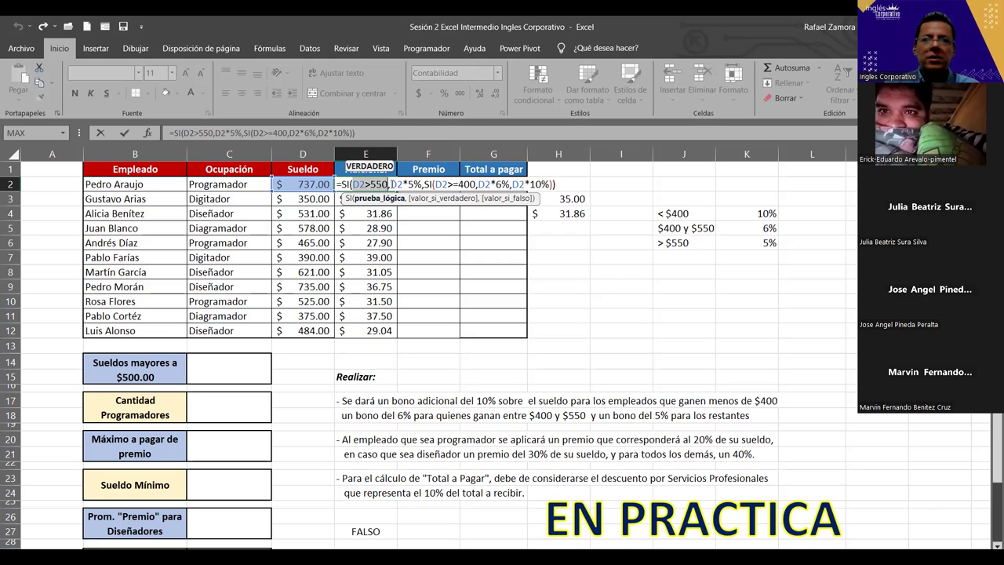
left_click(390, 185)
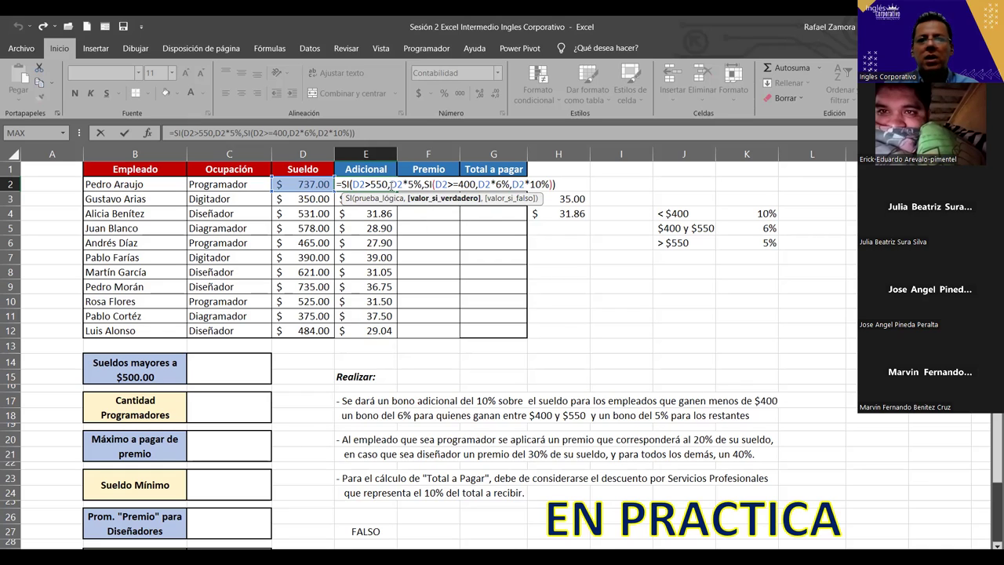
left_click_drag(391, 184, 402, 185)
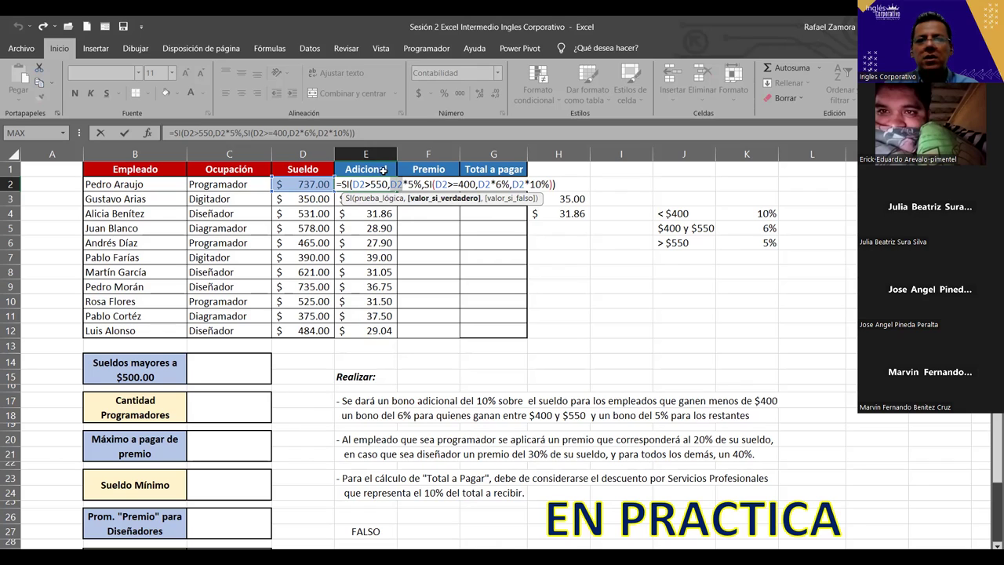
left_click_drag(403, 183, 422, 184)
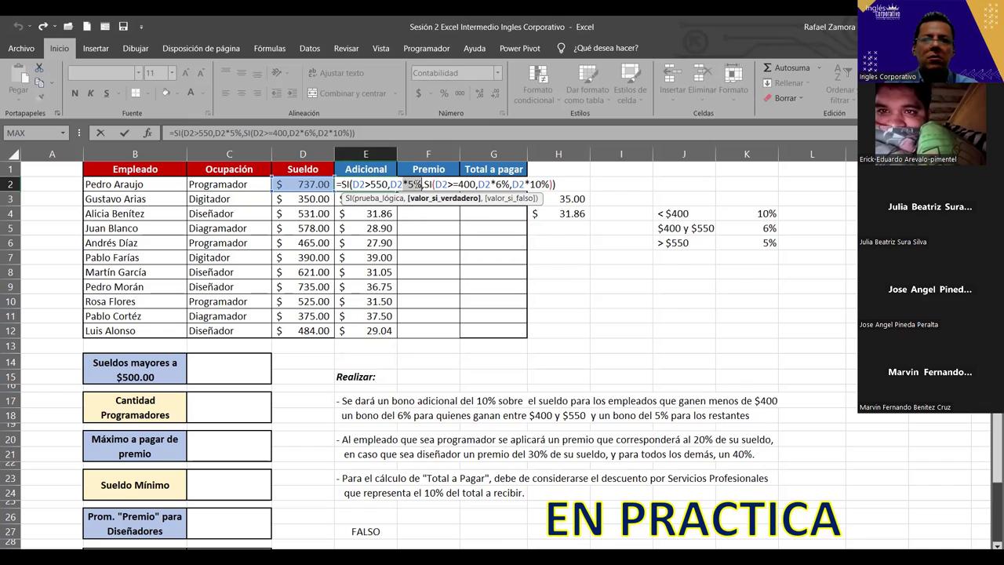
left_click(416, 183)
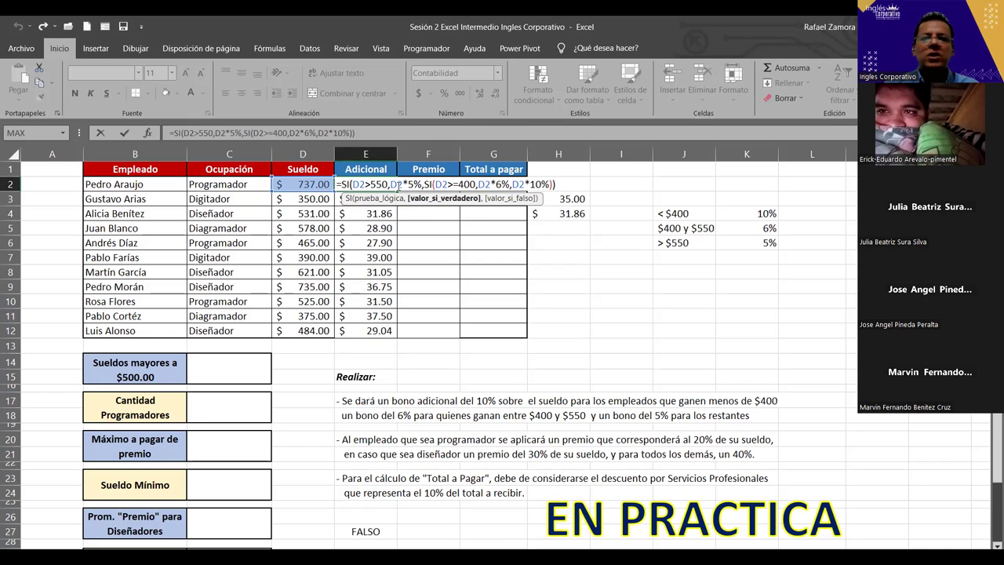
left_click_drag(351, 184, 388, 185)
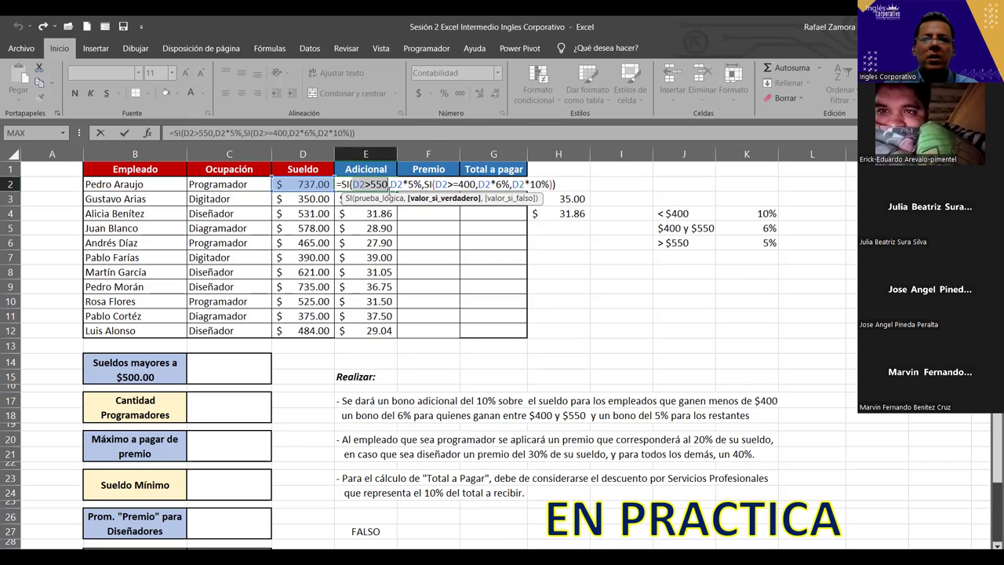
left_click(424, 185)
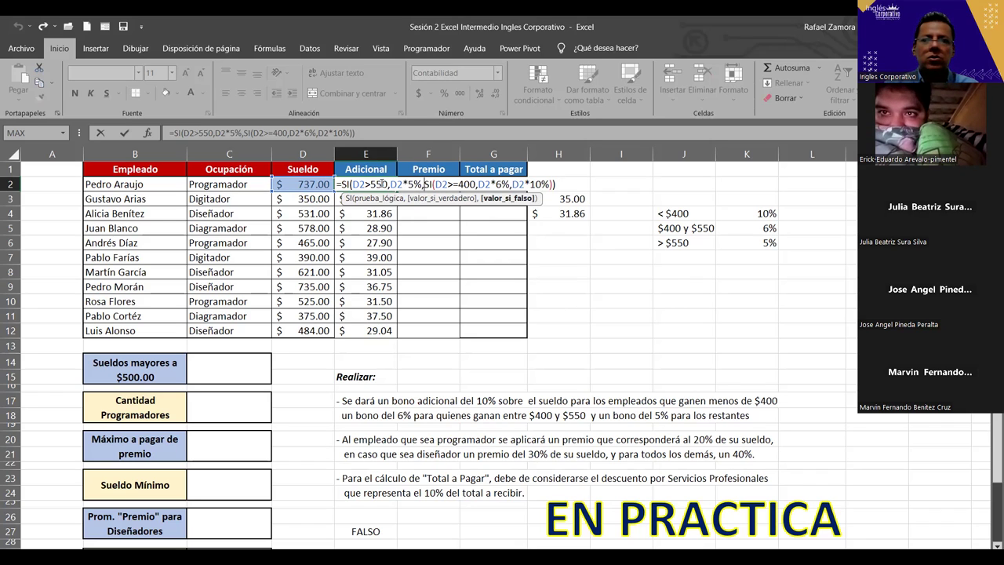
left_click_drag(352, 183, 389, 183)
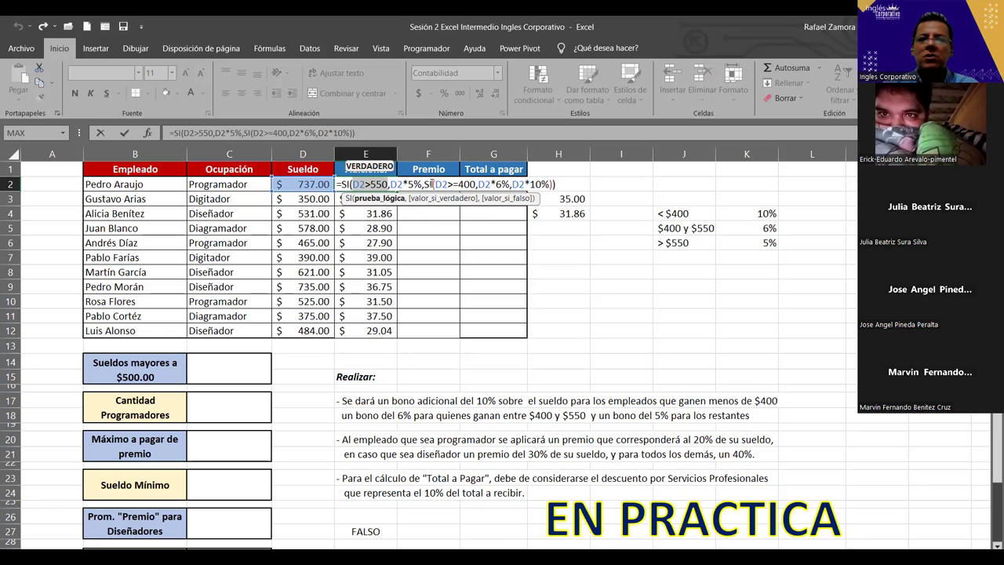
left_click(432, 183)
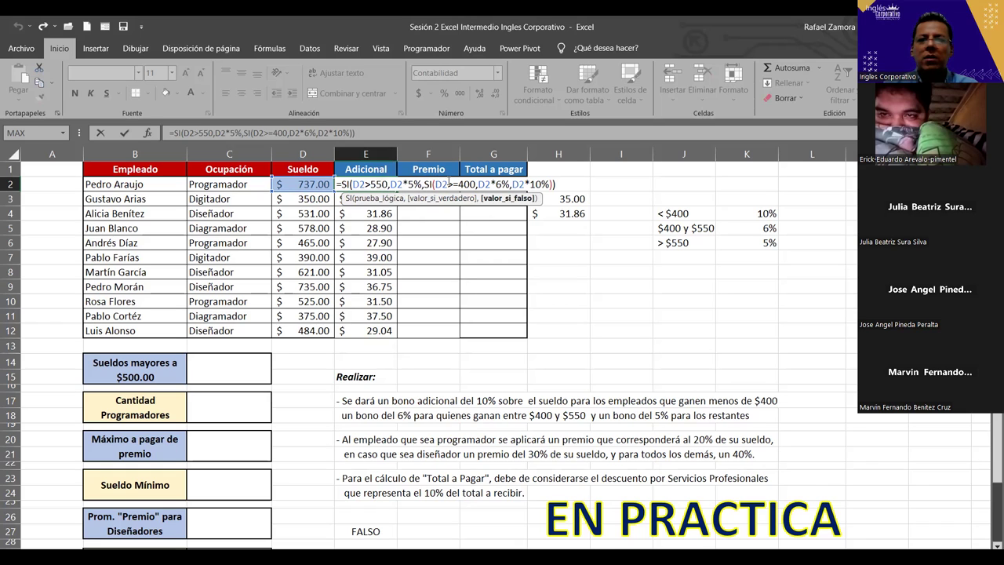
left_click_drag(435, 183, 476, 185)
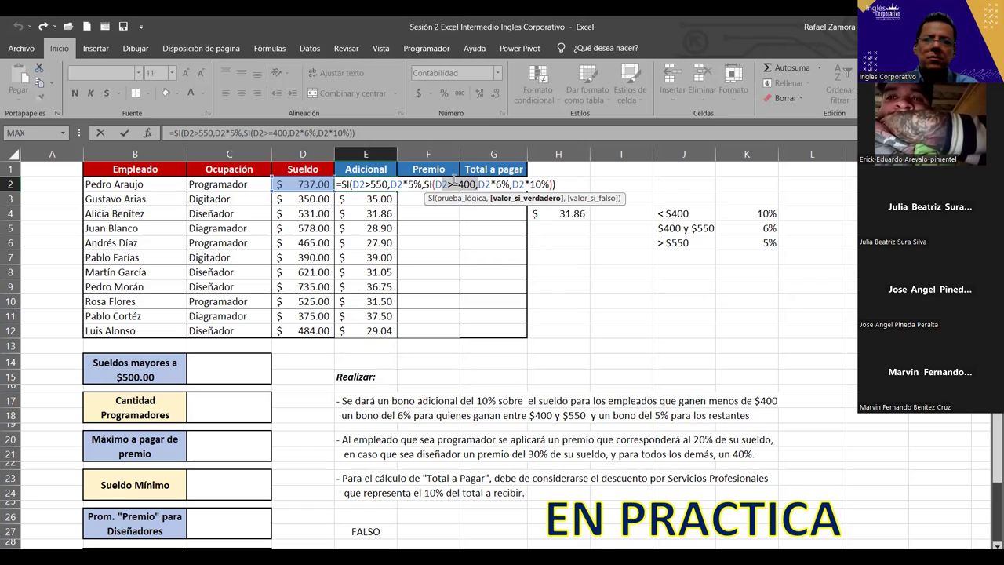
left_click(372, 185)
left_click_drag(365, 185, 388, 186)
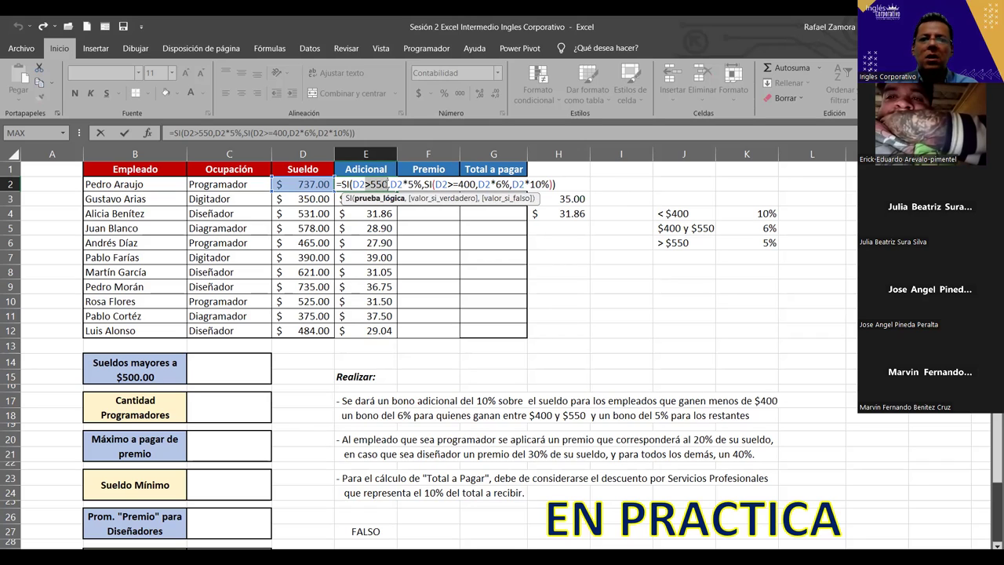
left_click_drag(424, 184, 397, 185)
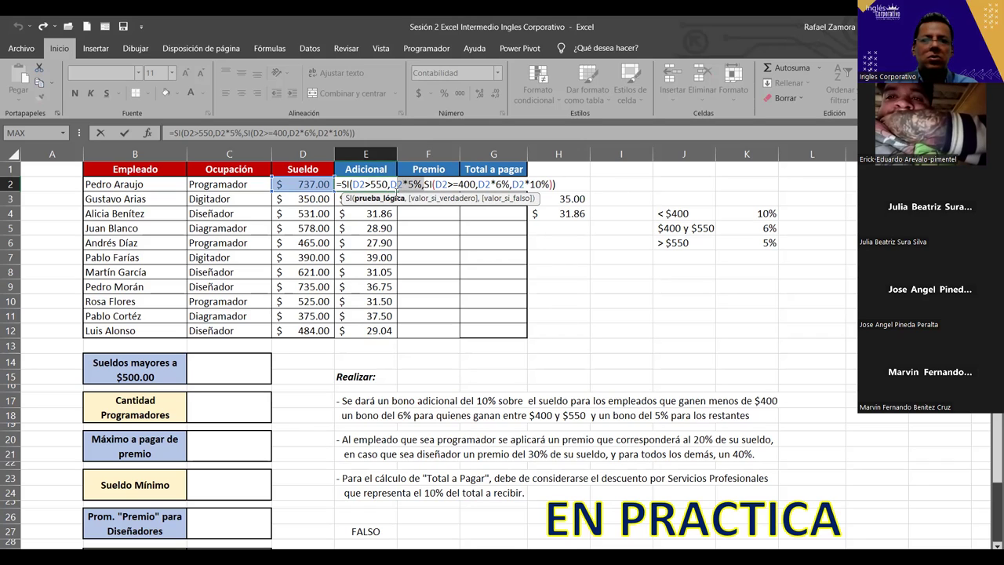
left_click(396, 184)
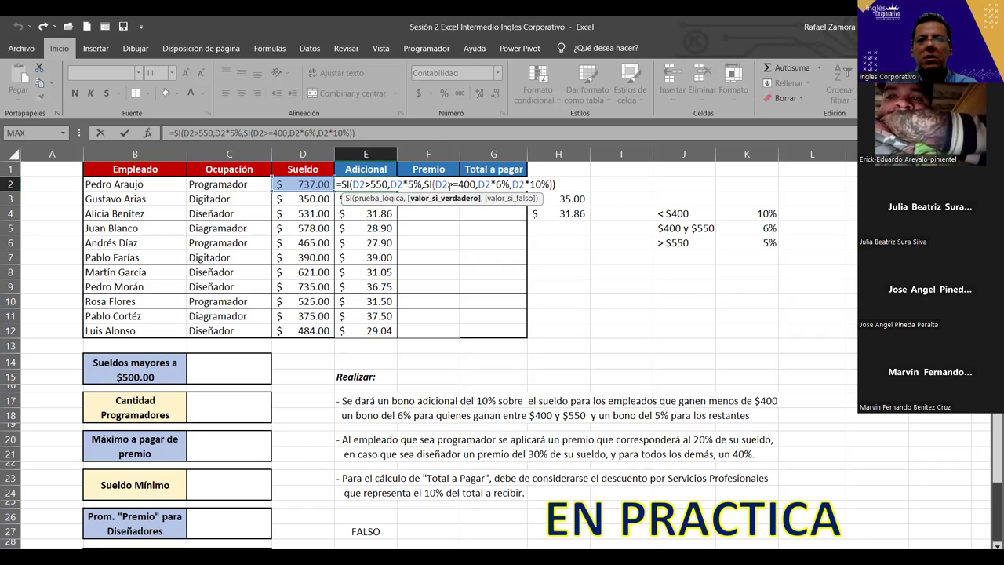
left_click(450, 184)
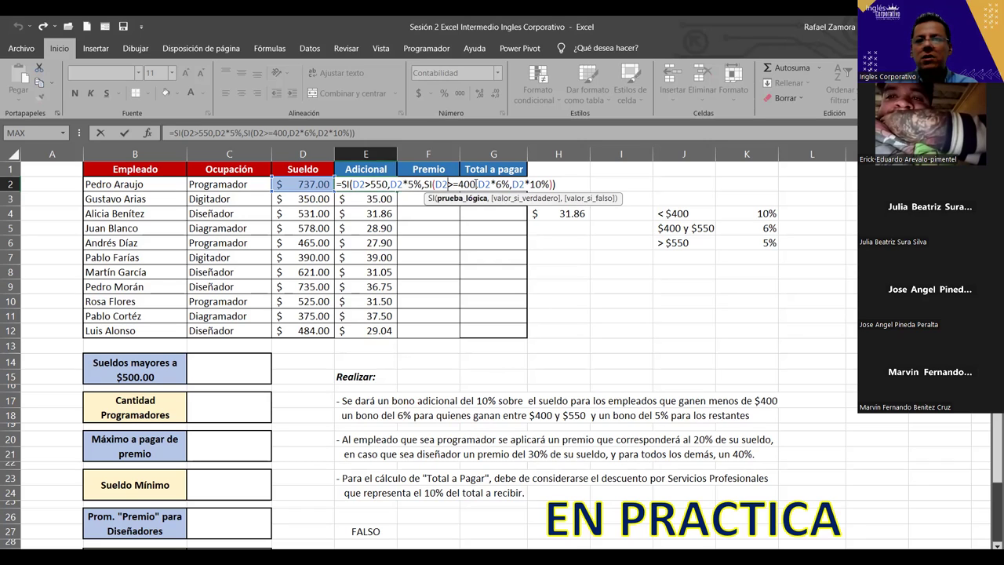
left_click_drag(363, 185, 388, 184)
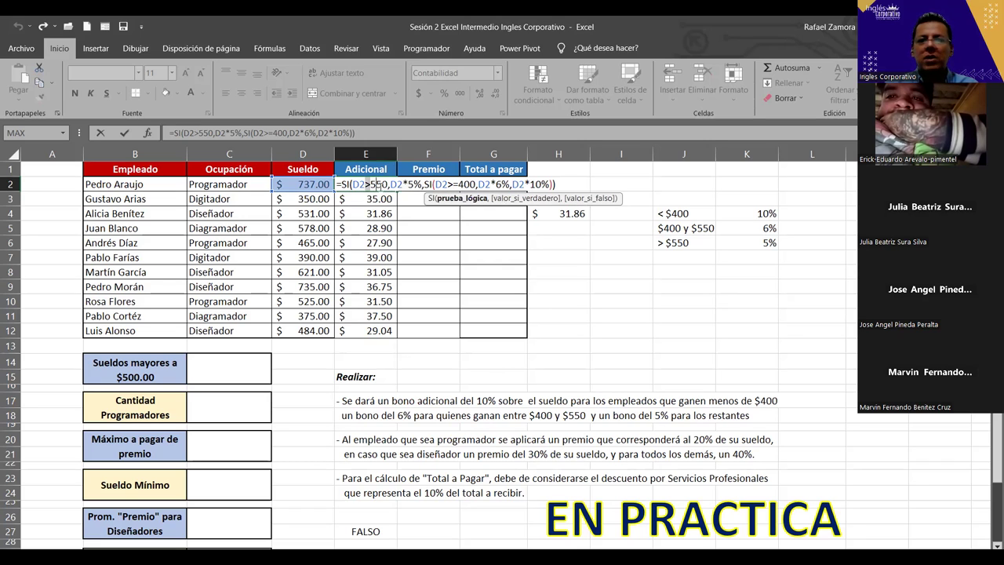
left_click(388, 185)
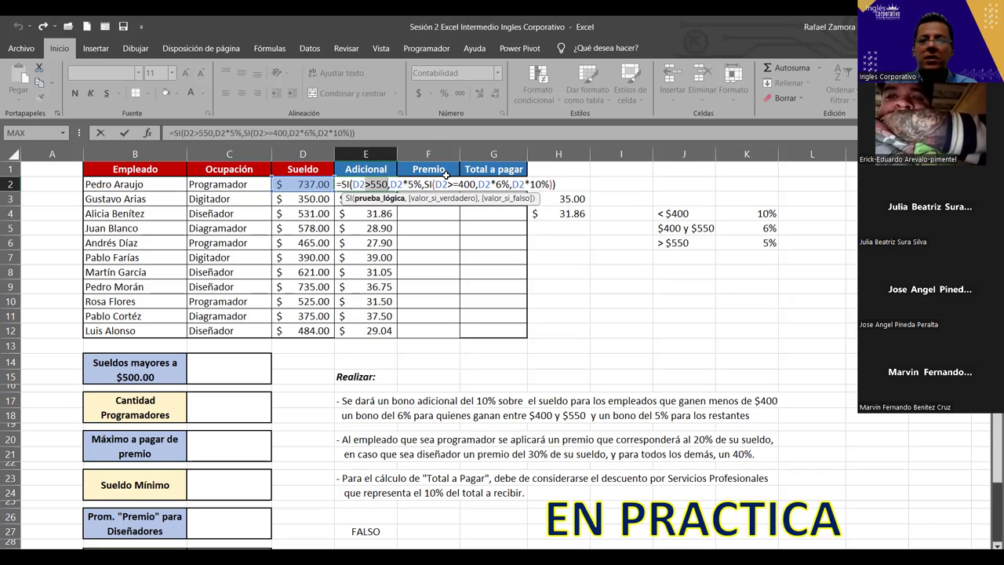
left_click_drag(447, 185, 469, 184)
left_click_drag(475, 188, 473, 191)
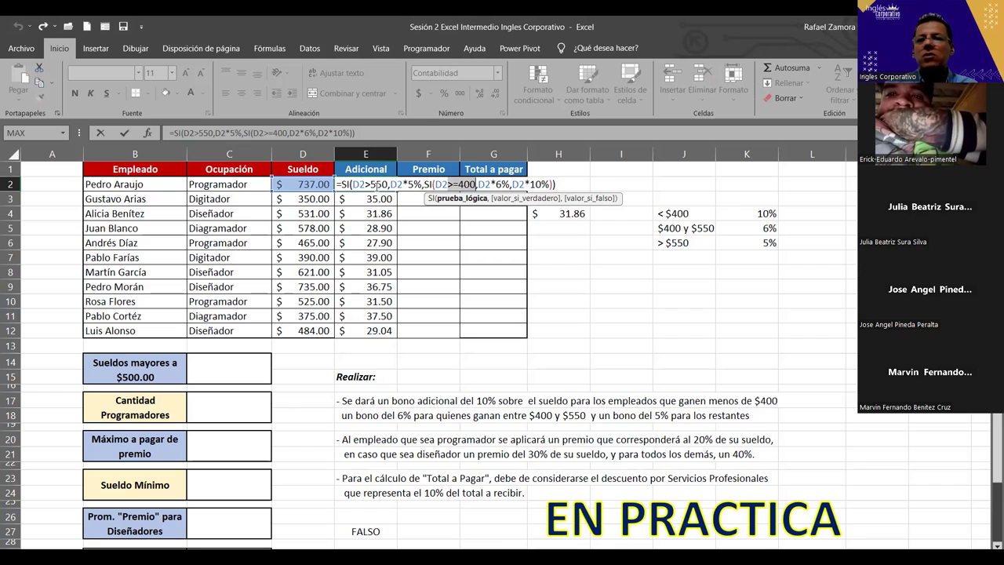
left_click(480, 183)
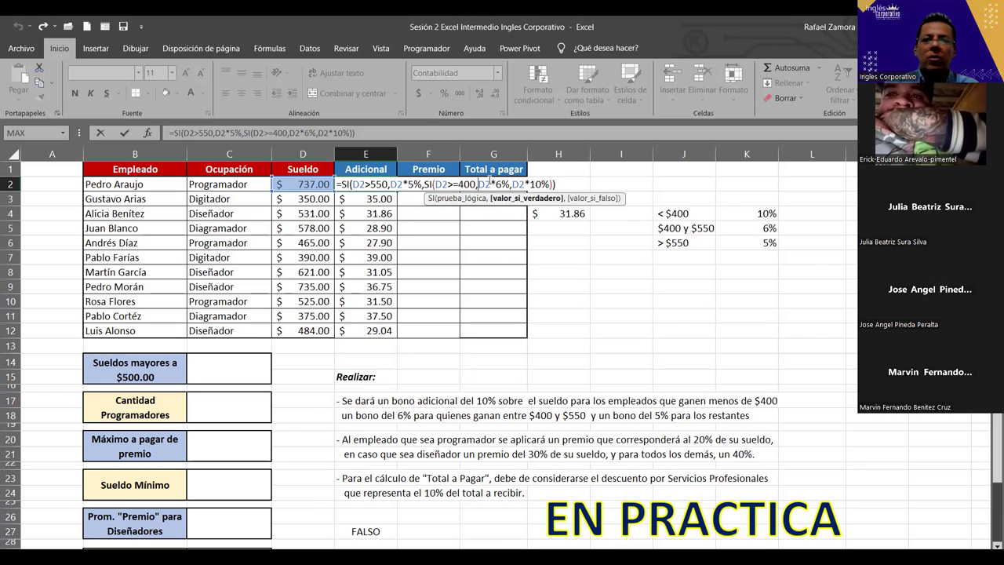
left_click_drag(482, 183, 551, 184)
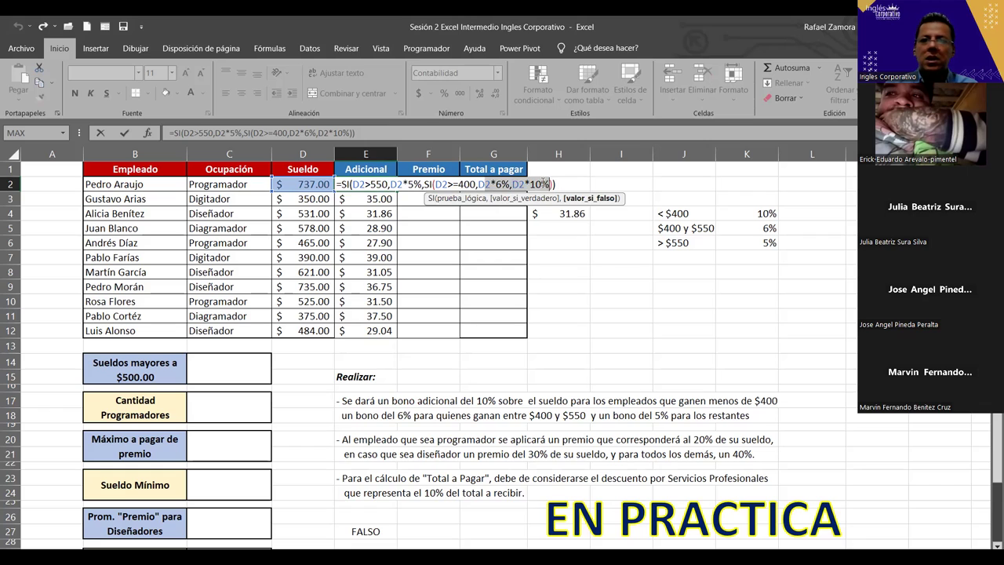
left_click(539, 184)
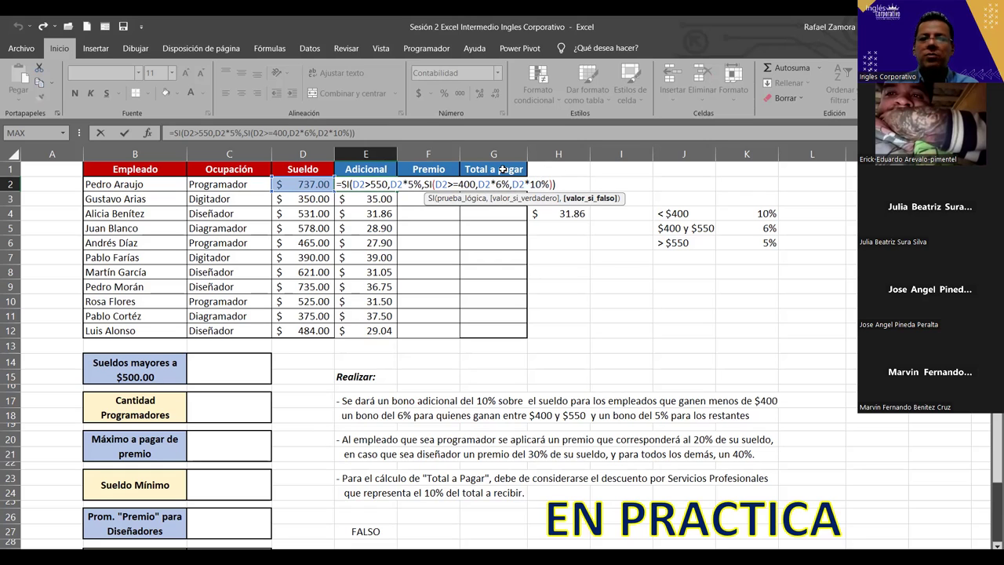
left_click(563, 182)
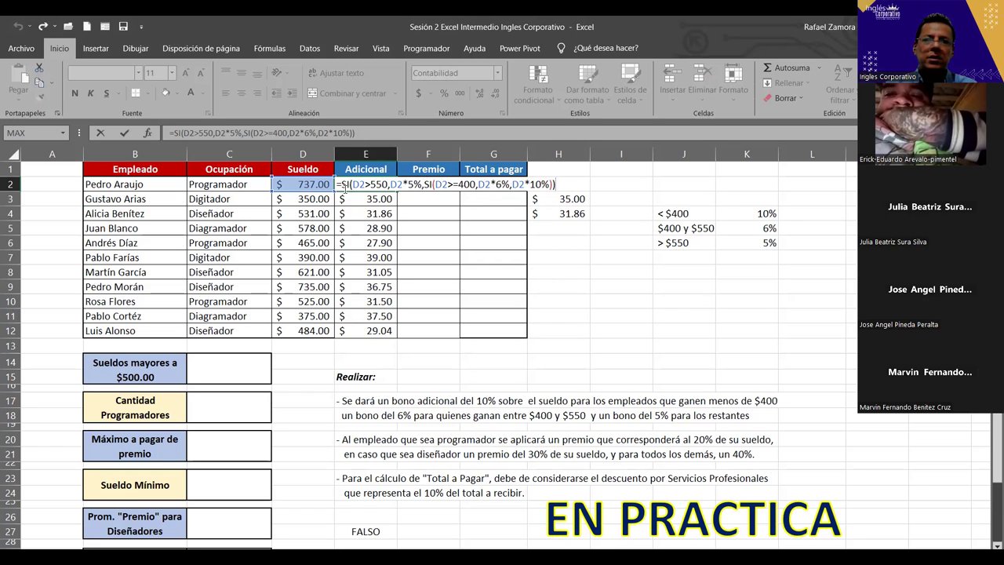
left_click_drag(342, 184, 556, 184)
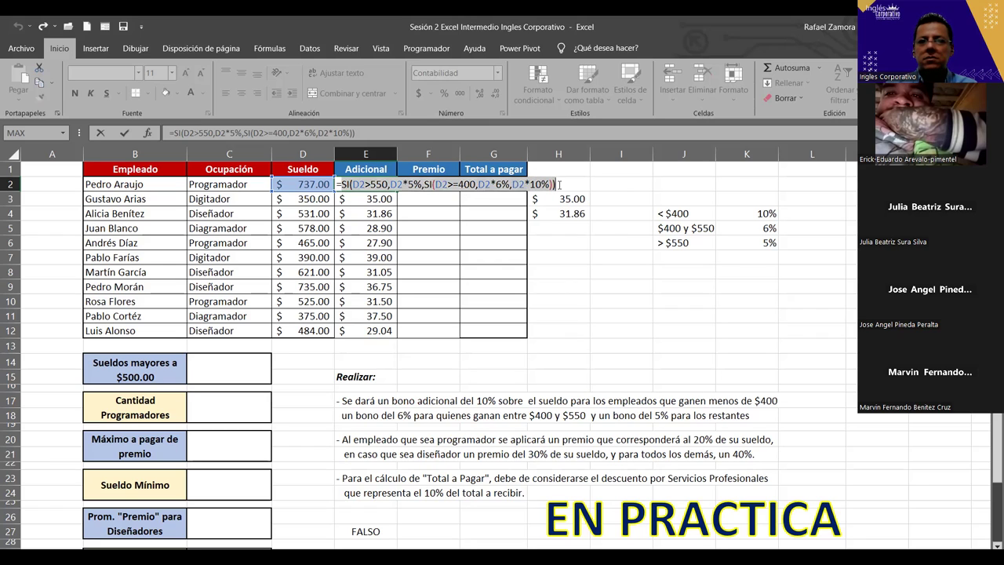
left_click(559, 184)
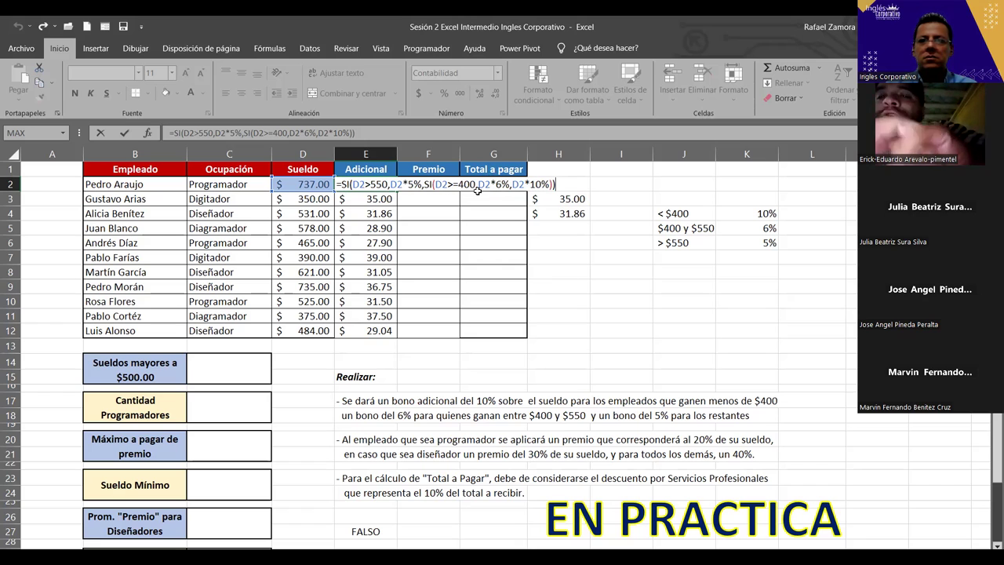
Step: Wrap the inner test in Y( and add the second condition D2<=550
left_click(433, 184)
type("y")
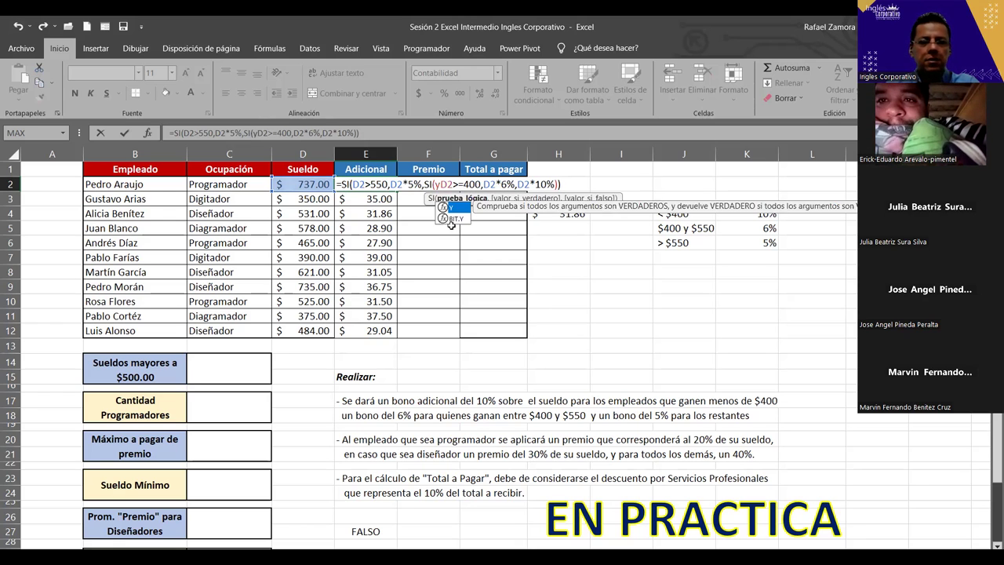
key("Tab")
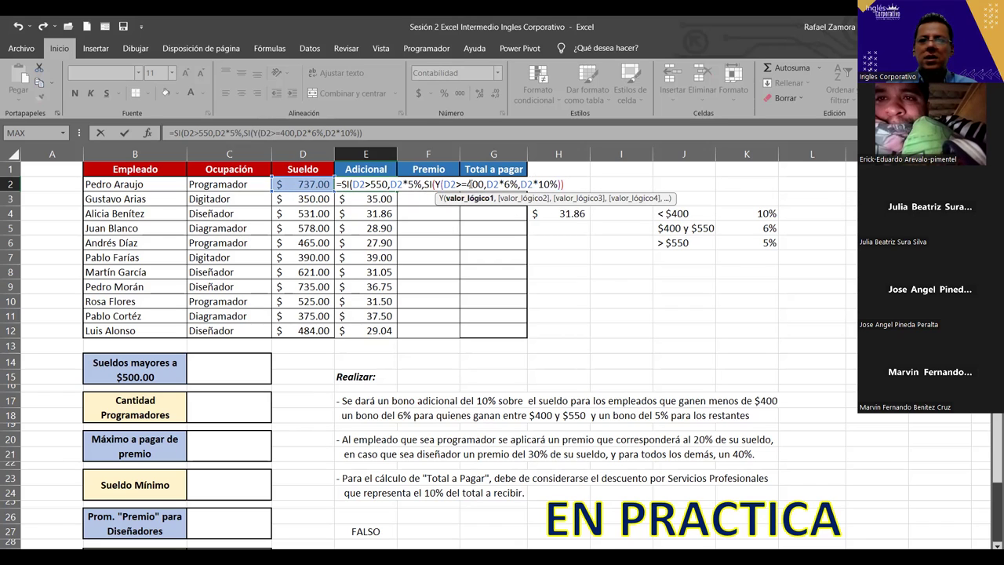
left_click(487, 185)
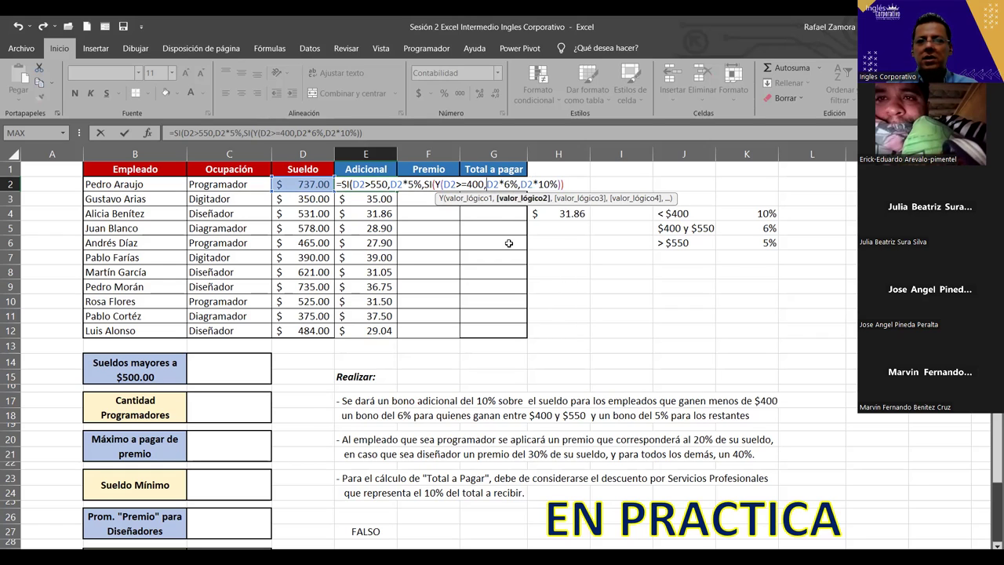
left_click(322, 184)
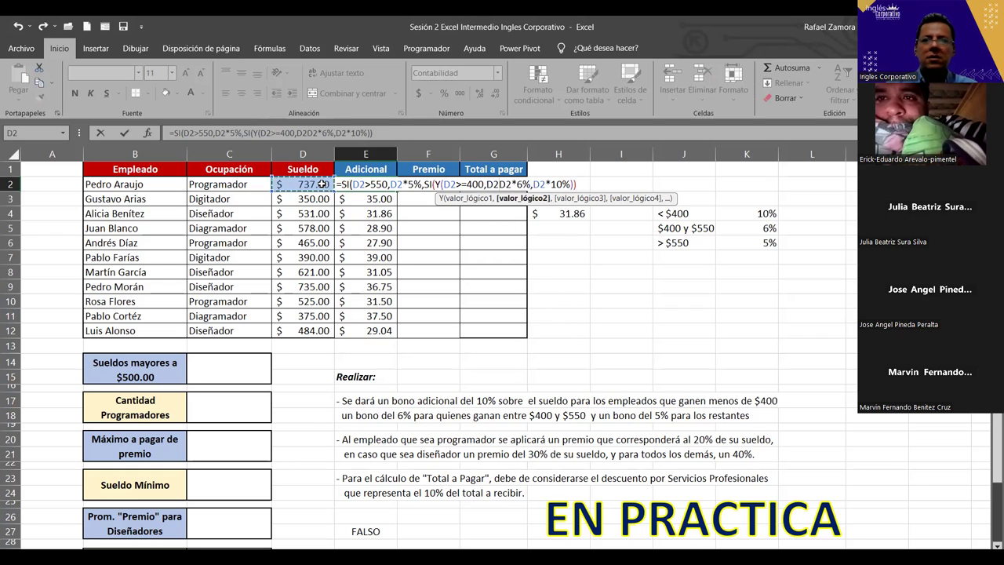
type("<")
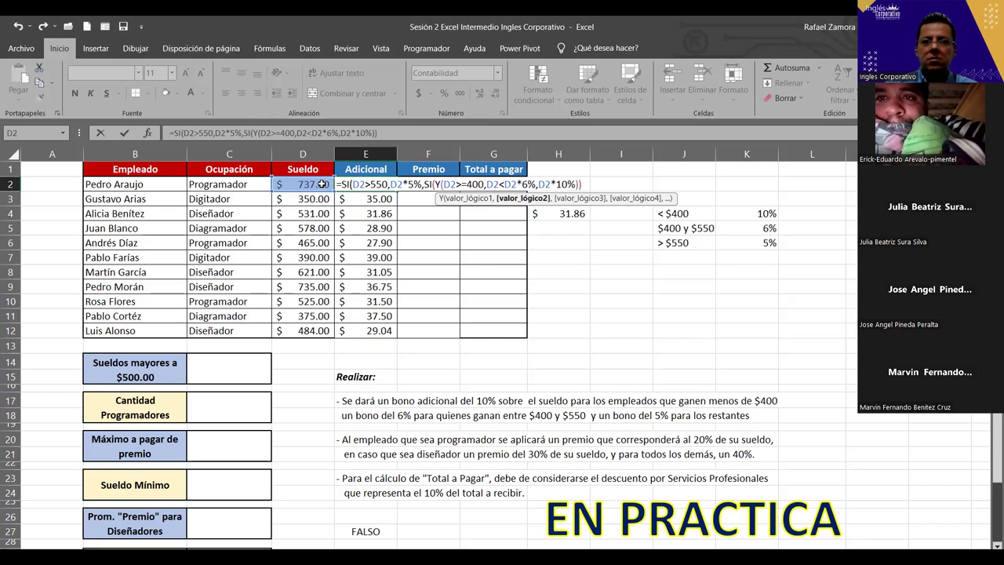
type("=")
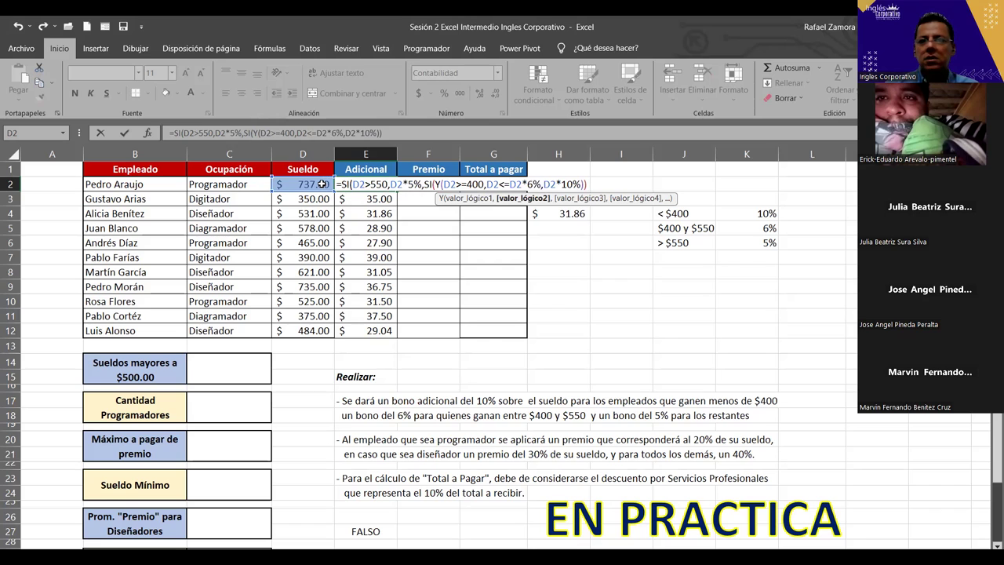
type("550)")
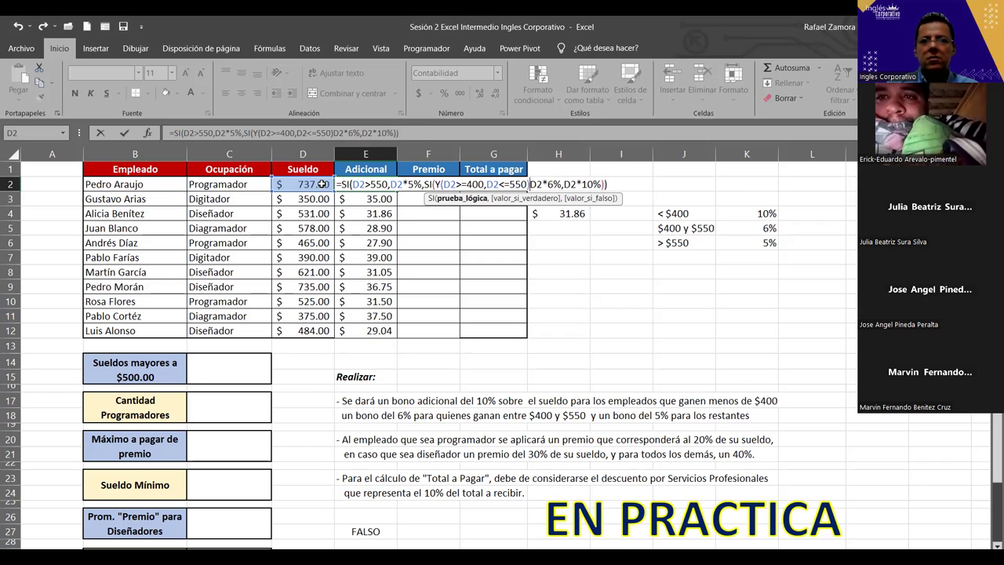
type(",")
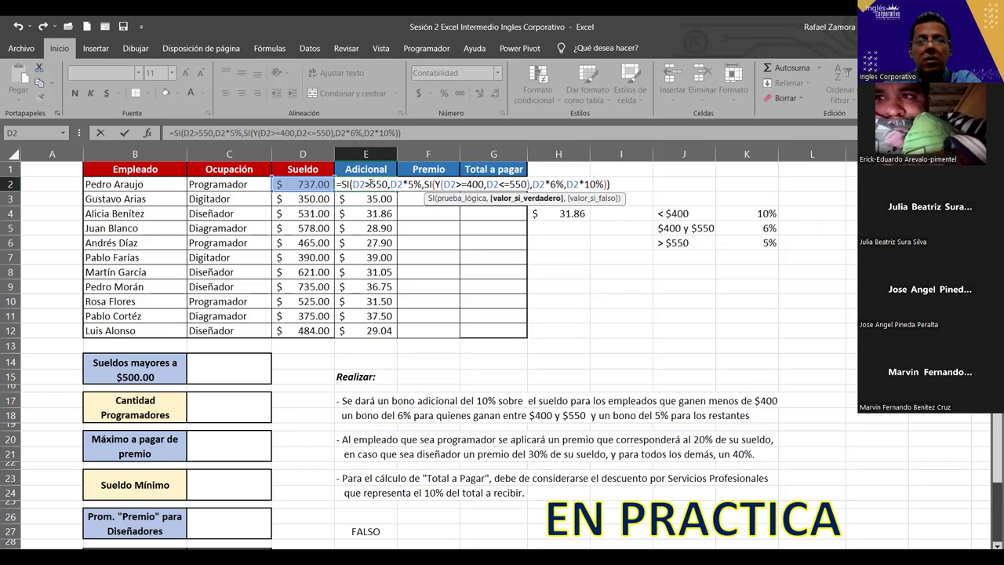
Step: Undo the added D2<=550 condition, leaving just the Y in the nested test
left_click_drag(369, 183, 388, 185)
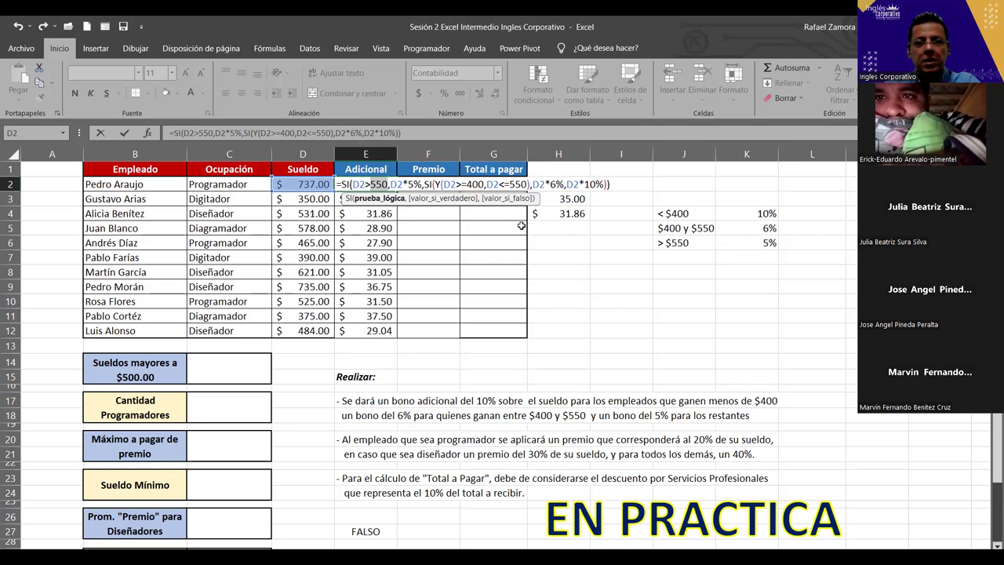
key("ctrl+z")
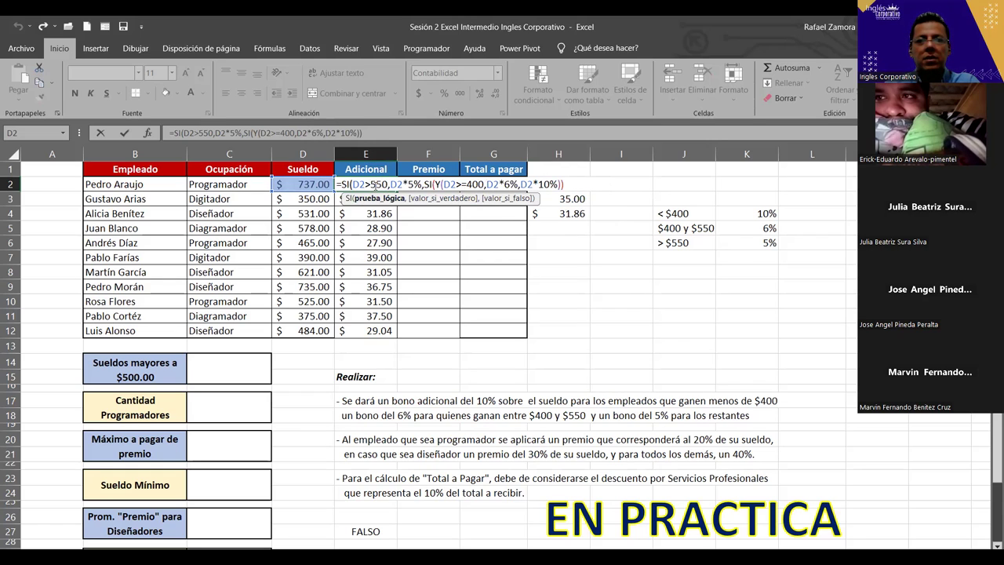
left_click(370, 184)
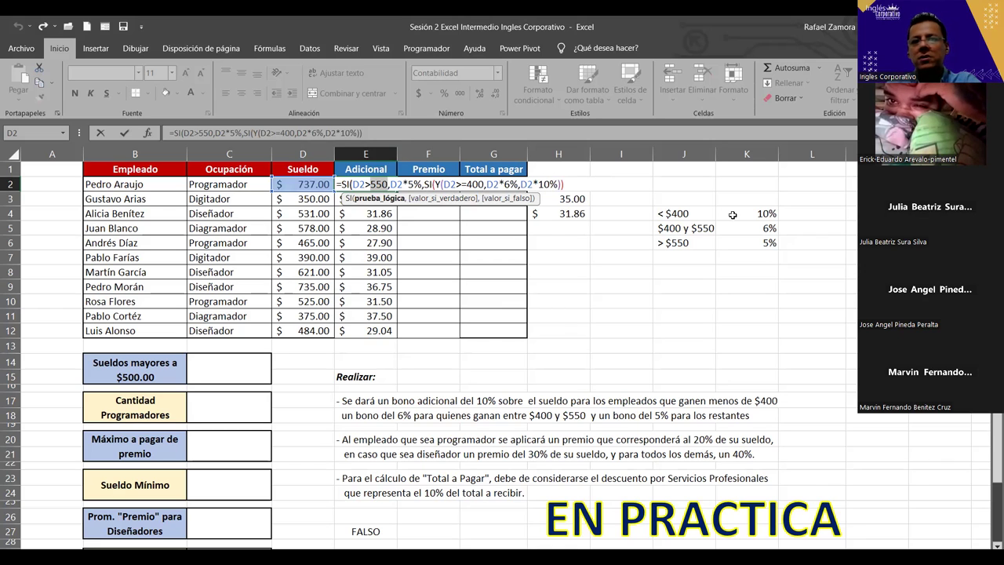
Step: Leave E2's edit with $36.85 kept, then check D2 and the programmer and designer premium instructions
key("ctrl+Return")
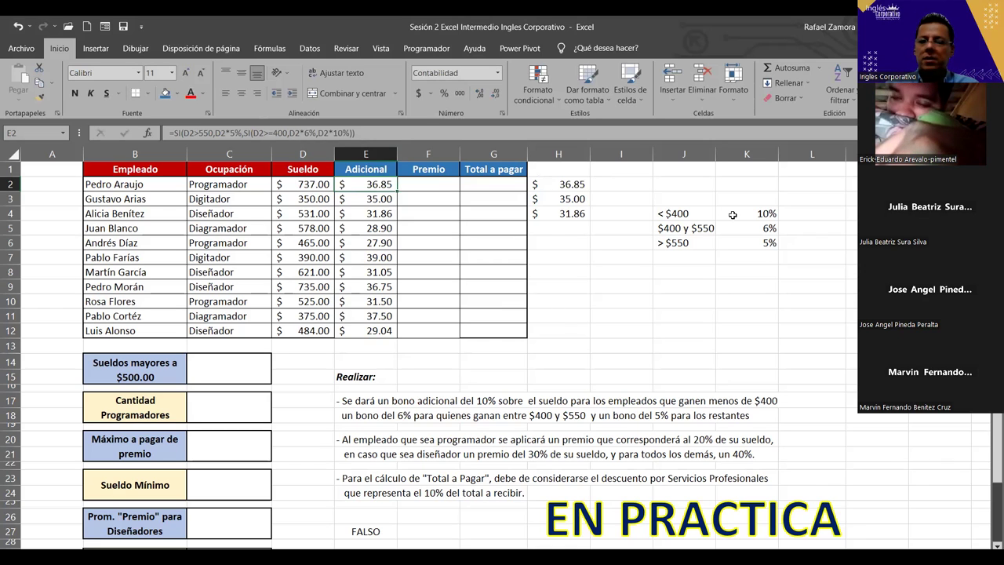
left_click(436, 188)
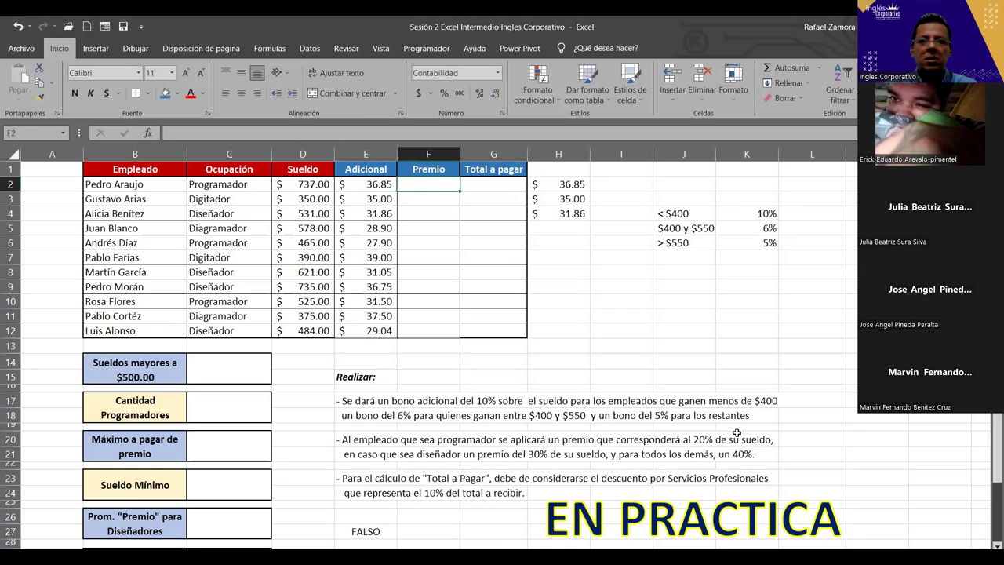
left_click(314, 182)
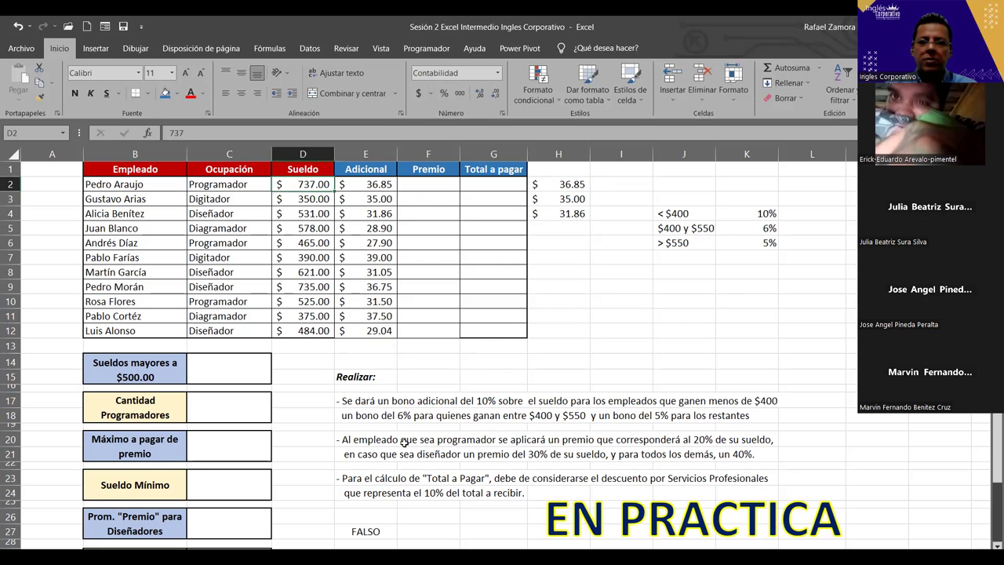
left_click_drag(339, 441, 753, 453)
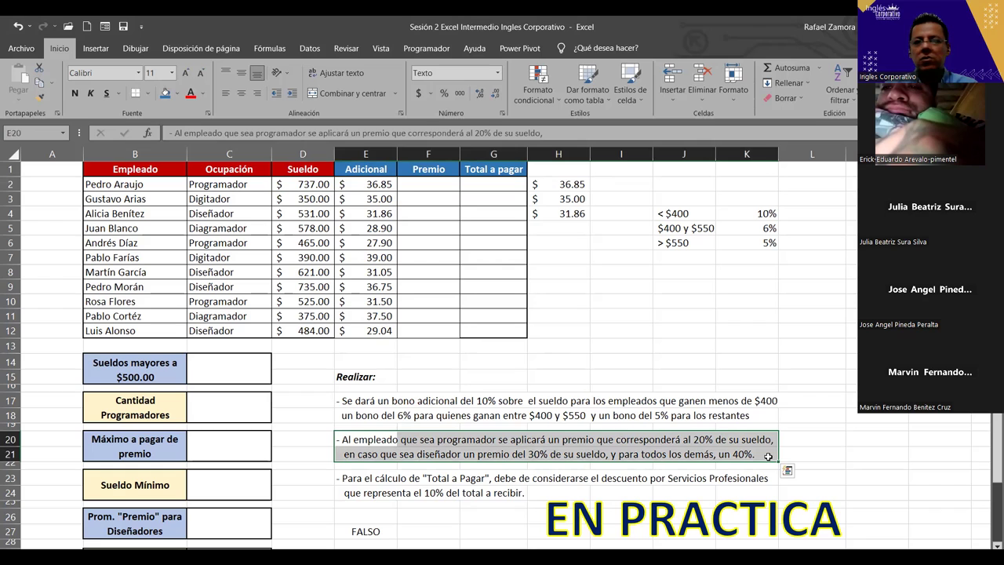
left_click(635, 453)
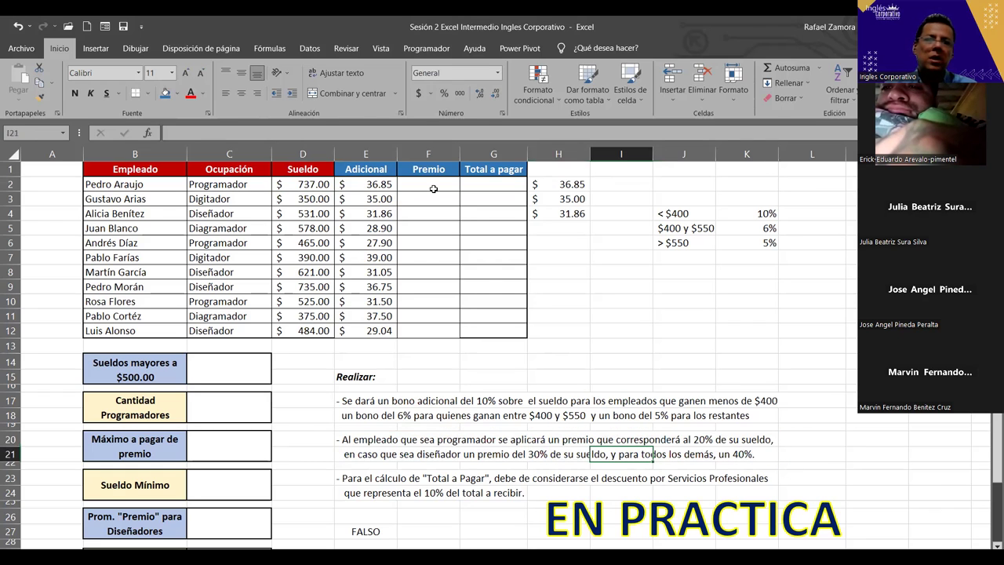
Step: Reopen E2's formula and exit without changes, then select L11
left_click(385, 186)
double_click(379, 185)
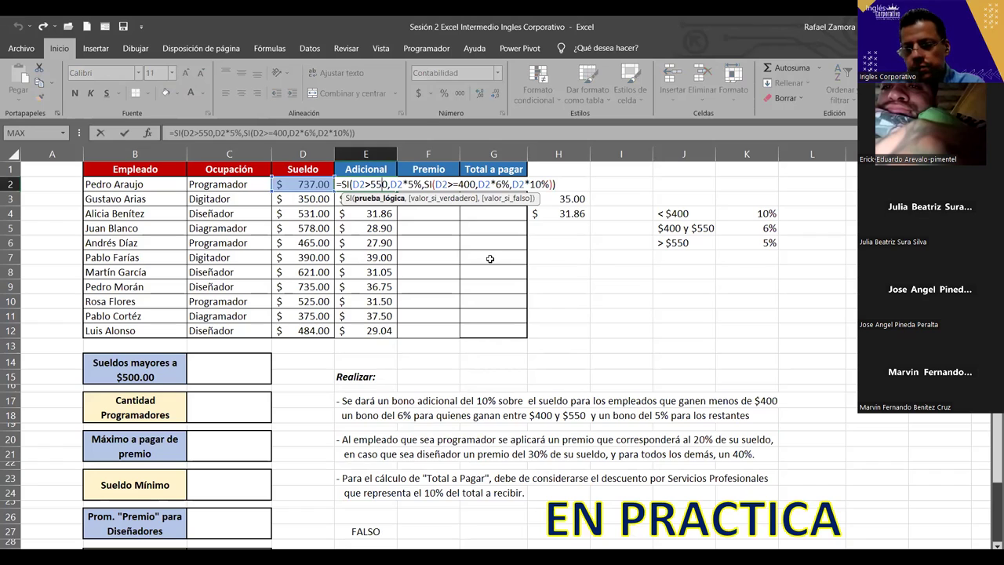
key("Escape")
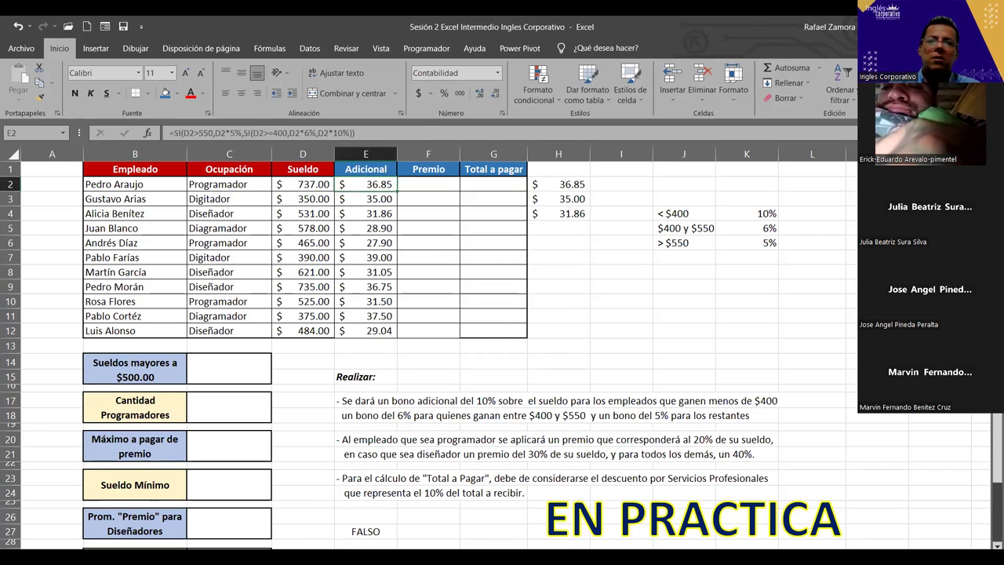
left_click(802, 315)
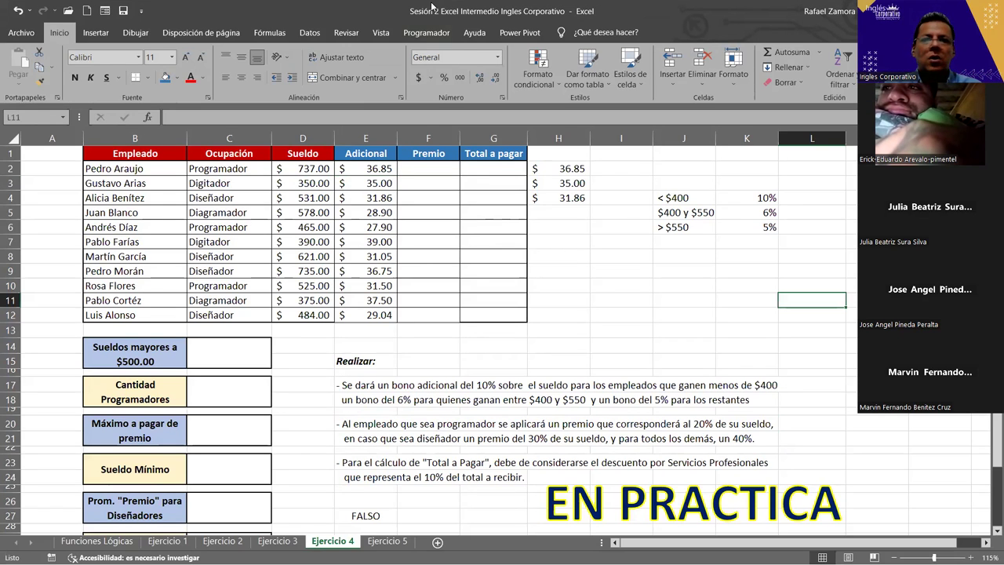